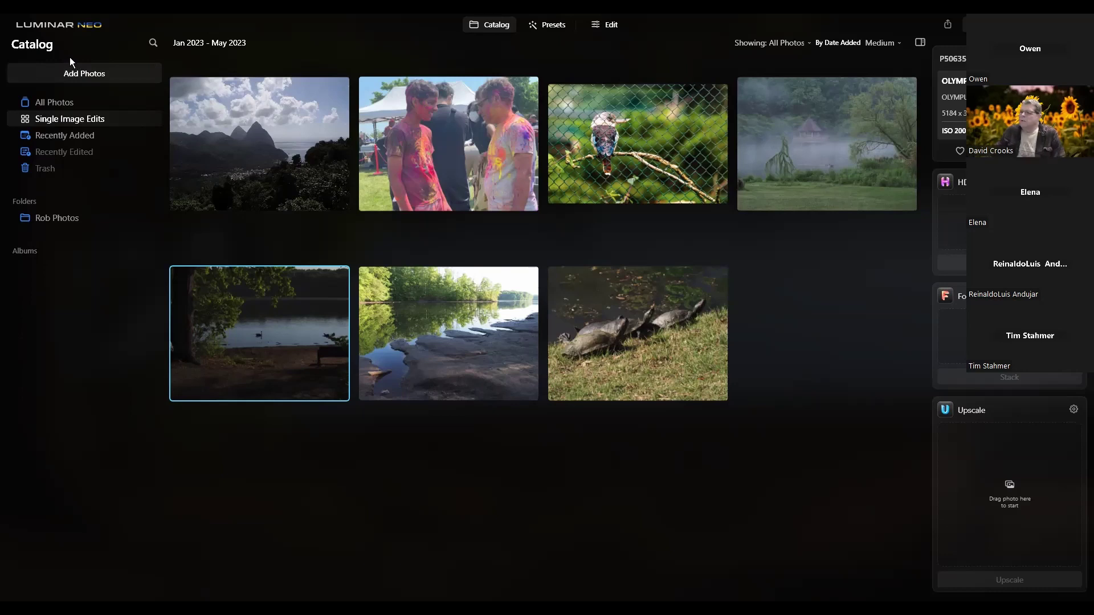
left_click(60, 26)
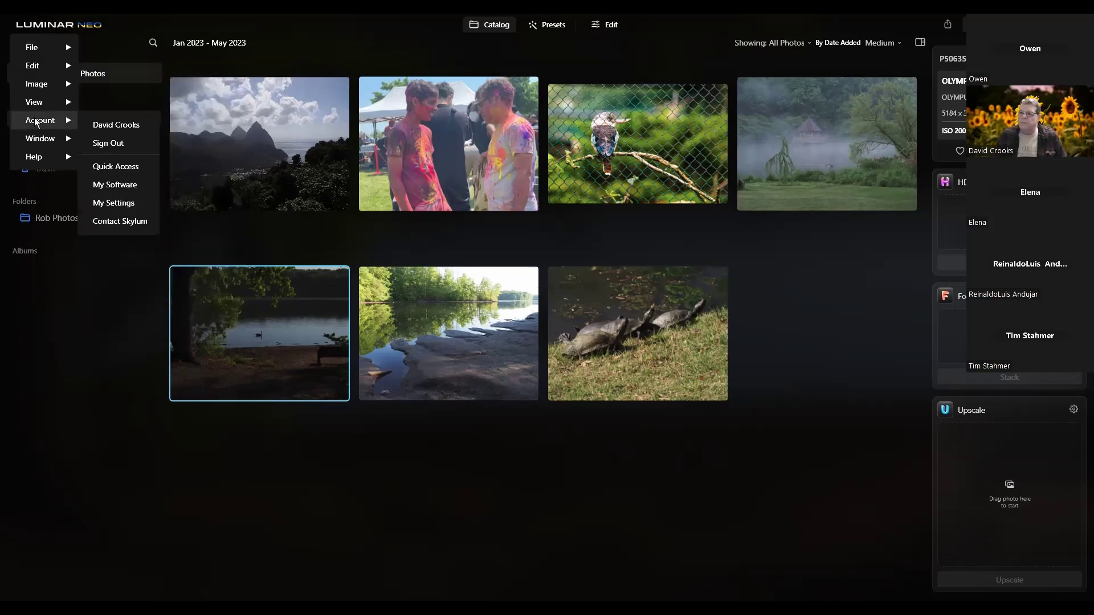
mouse_move(31, 47)
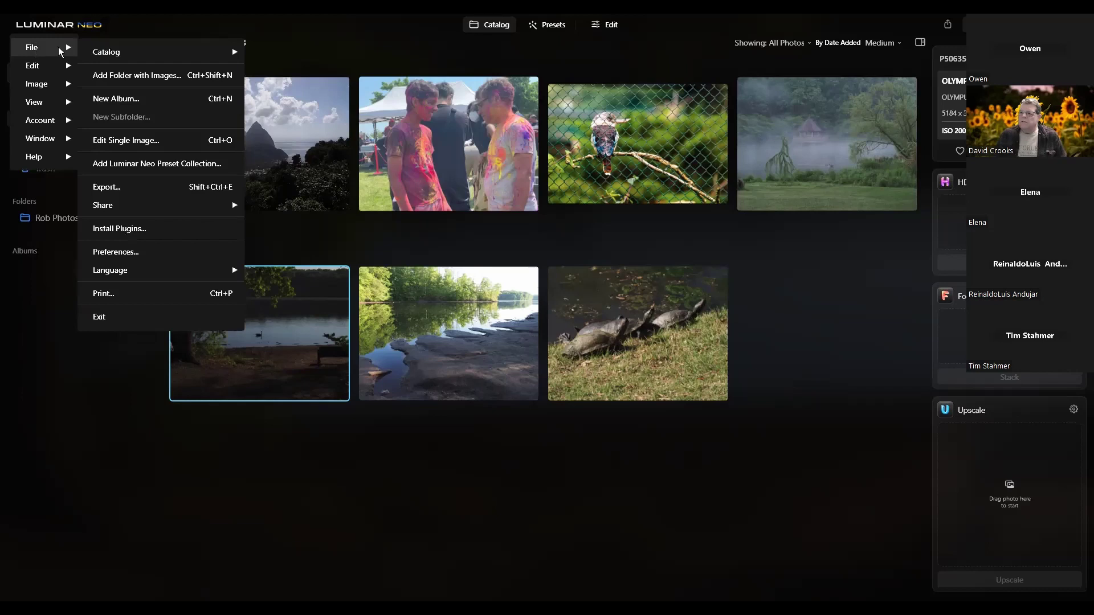
mouse_move(91, 52)
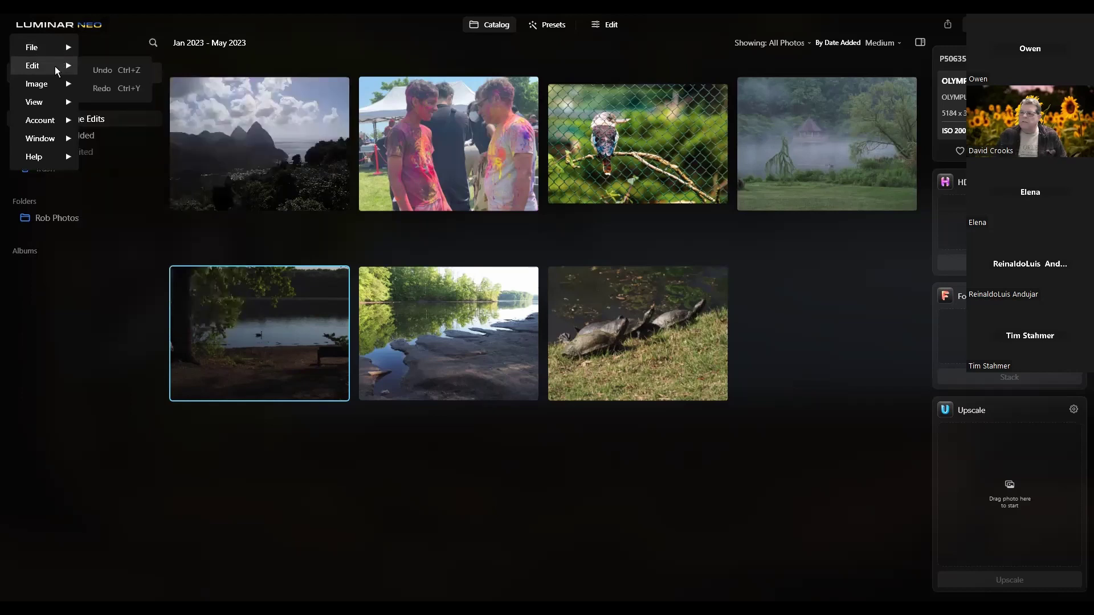
mouse_move(48, 88)
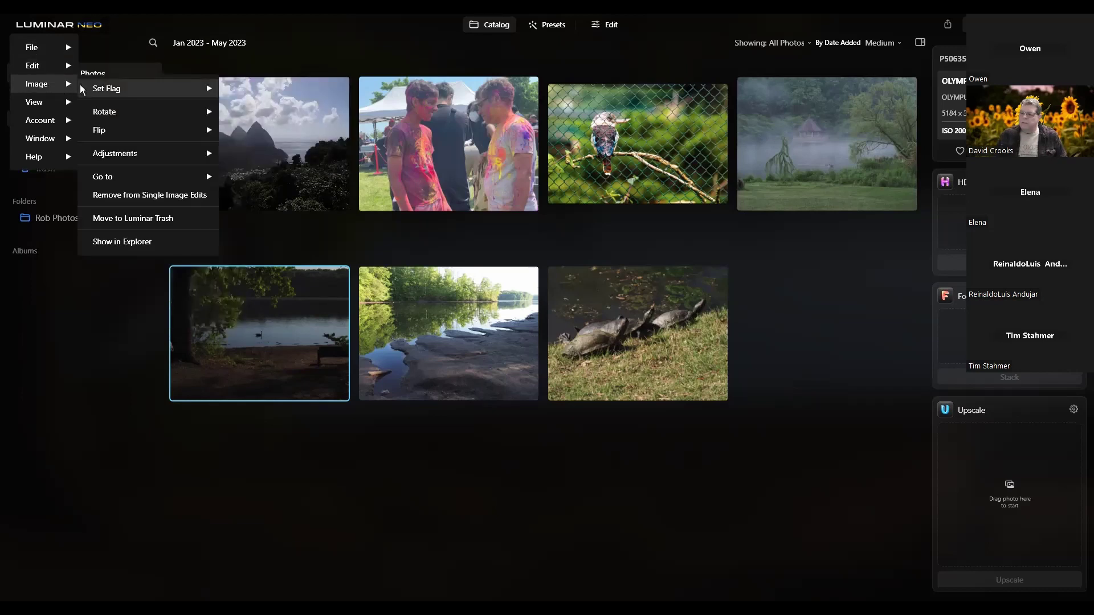
mouse_move(112, 183)
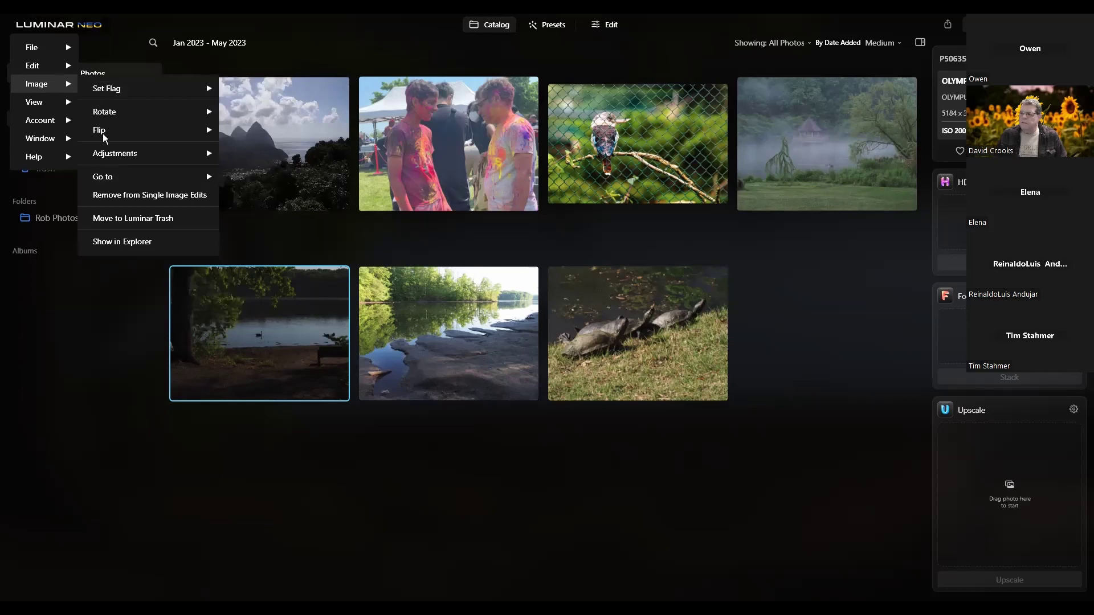
mouse_move(63, 107)
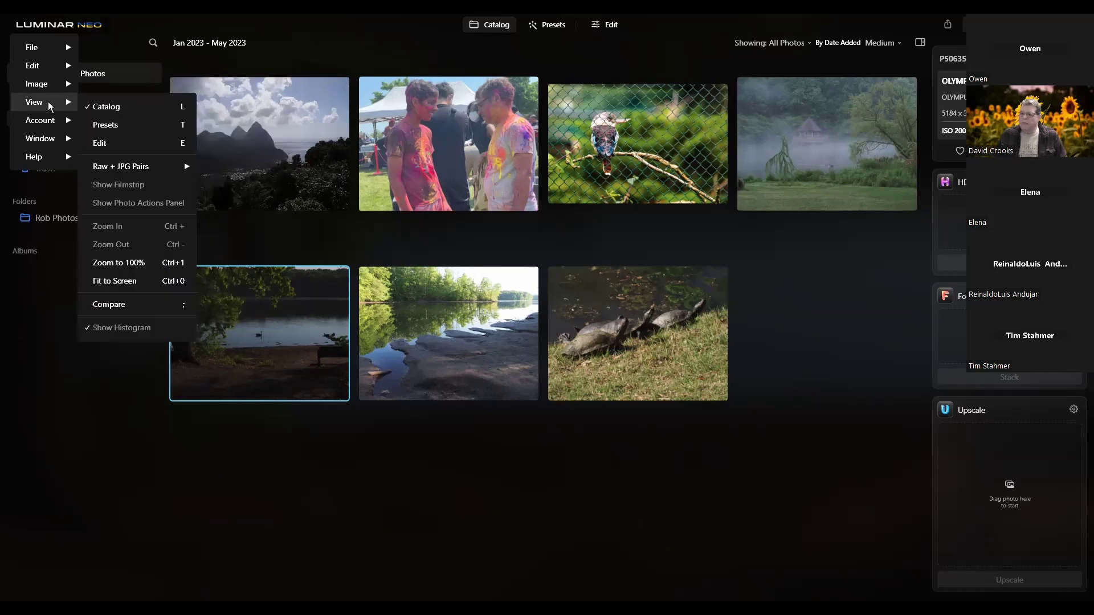
mouse_move(45, 135)
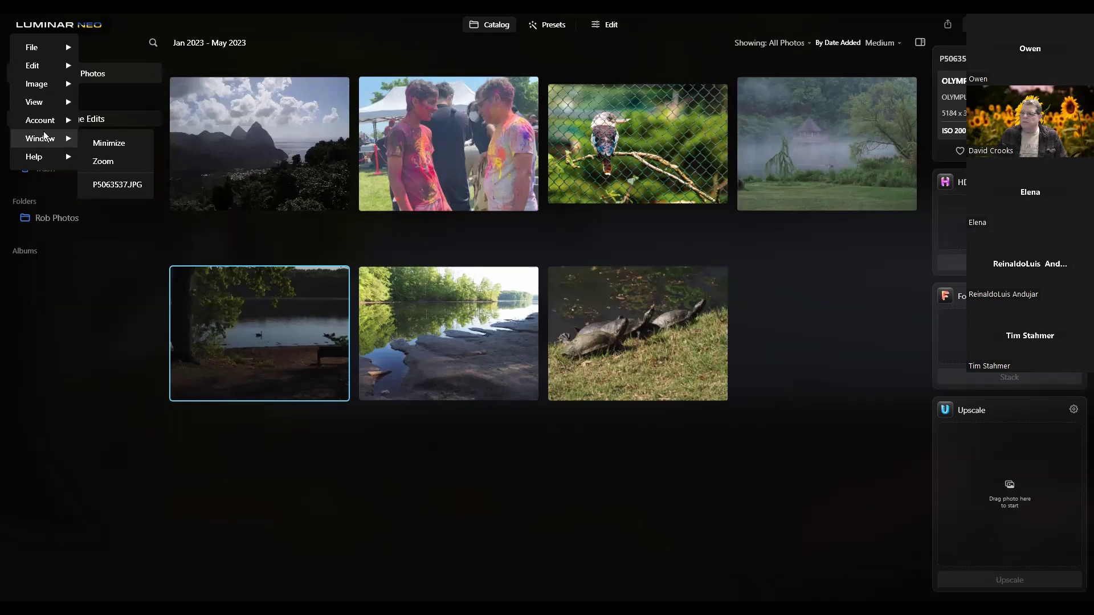
mouse_move(41, 164)
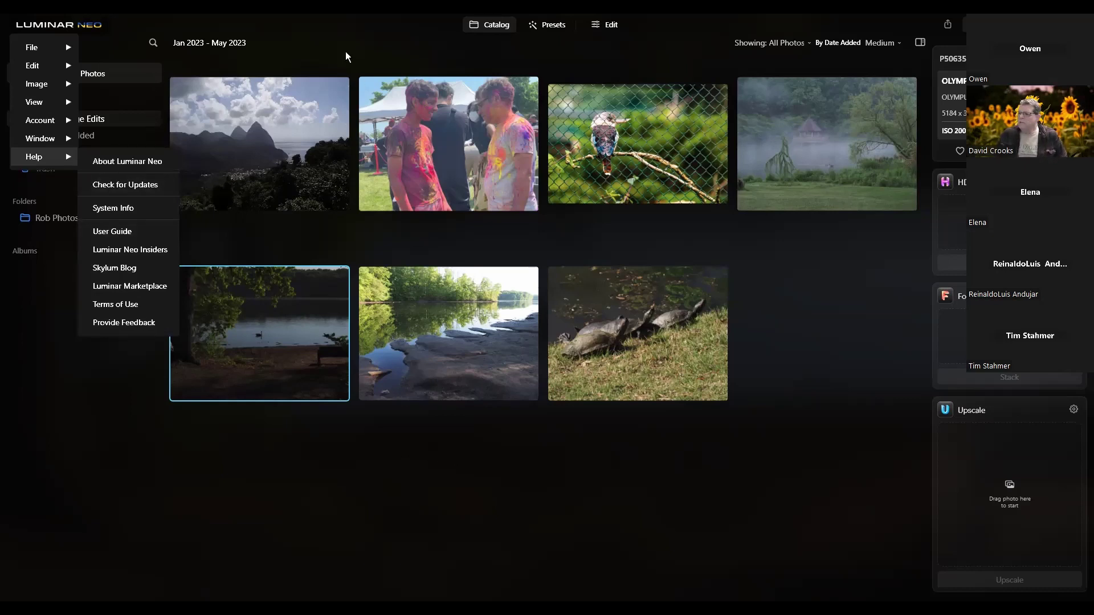
left_click(481, 24)
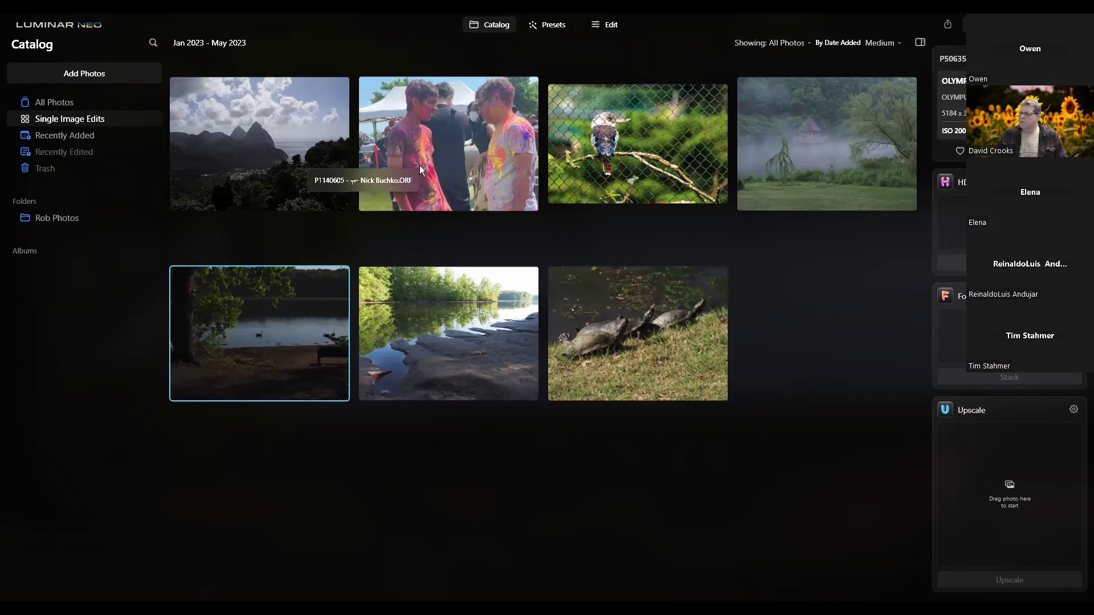
- Select several photos among the single image edits, view the mountain landscape enlarged, and return to the thumbnail grid
left_click(466, 142)
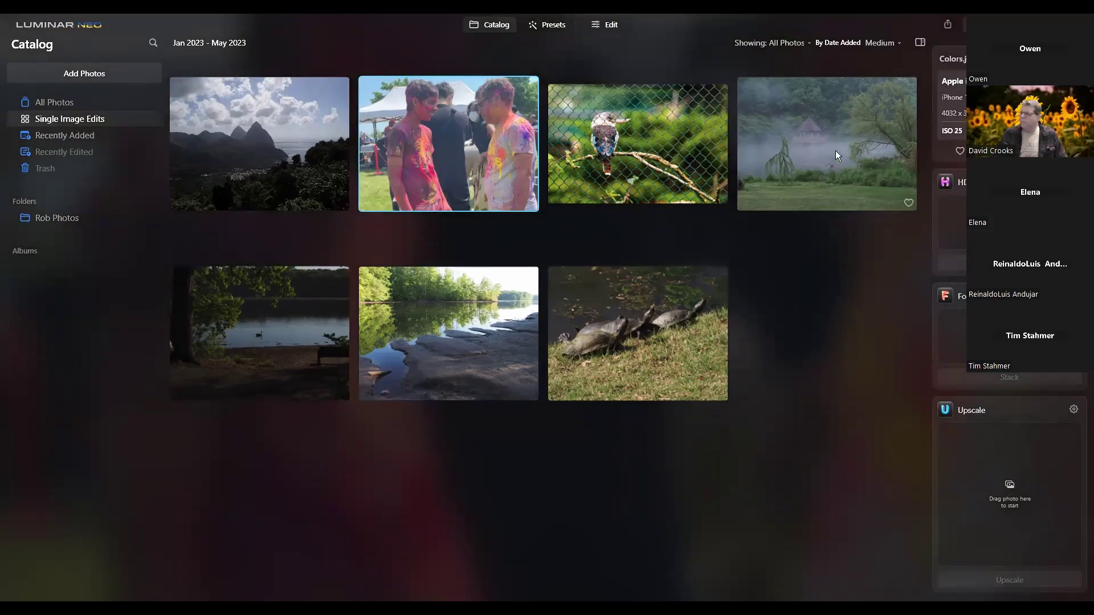
left_click(667, 146)
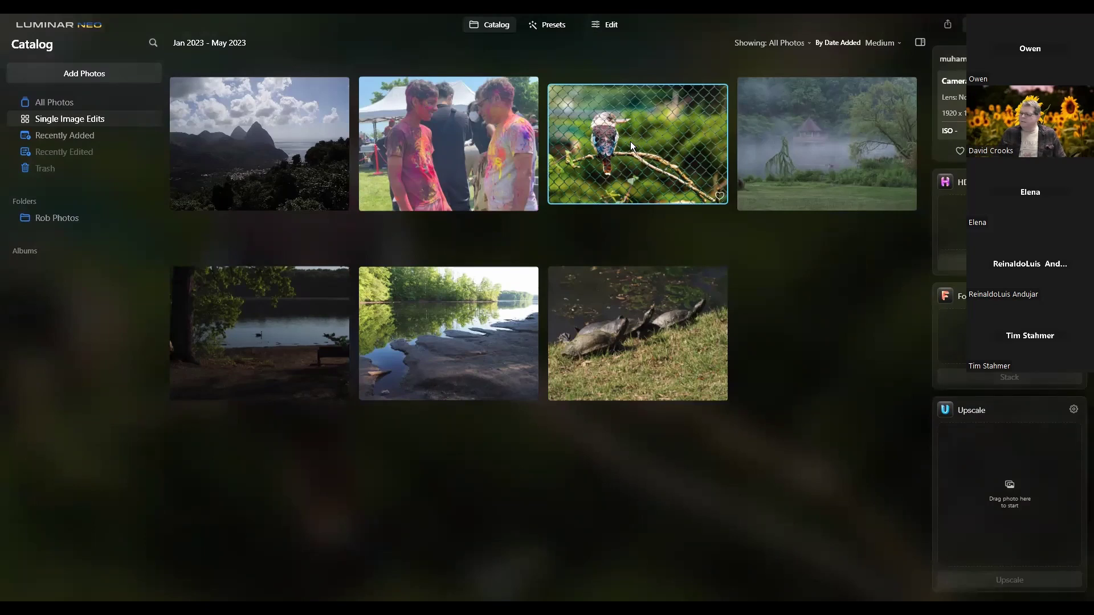
left_click(823, 146)
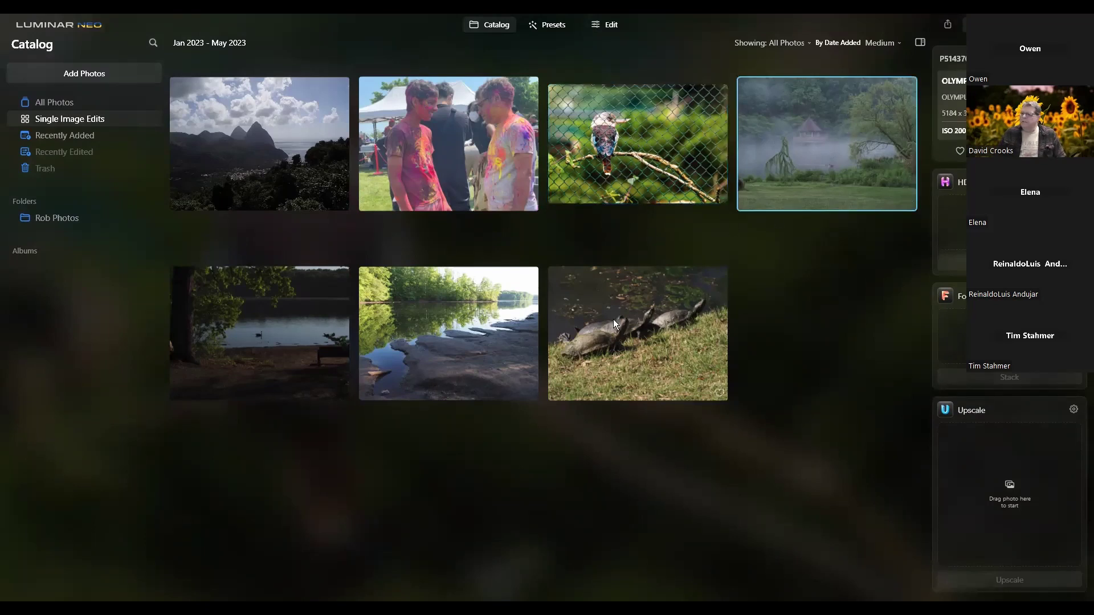
left_click(302, 162)
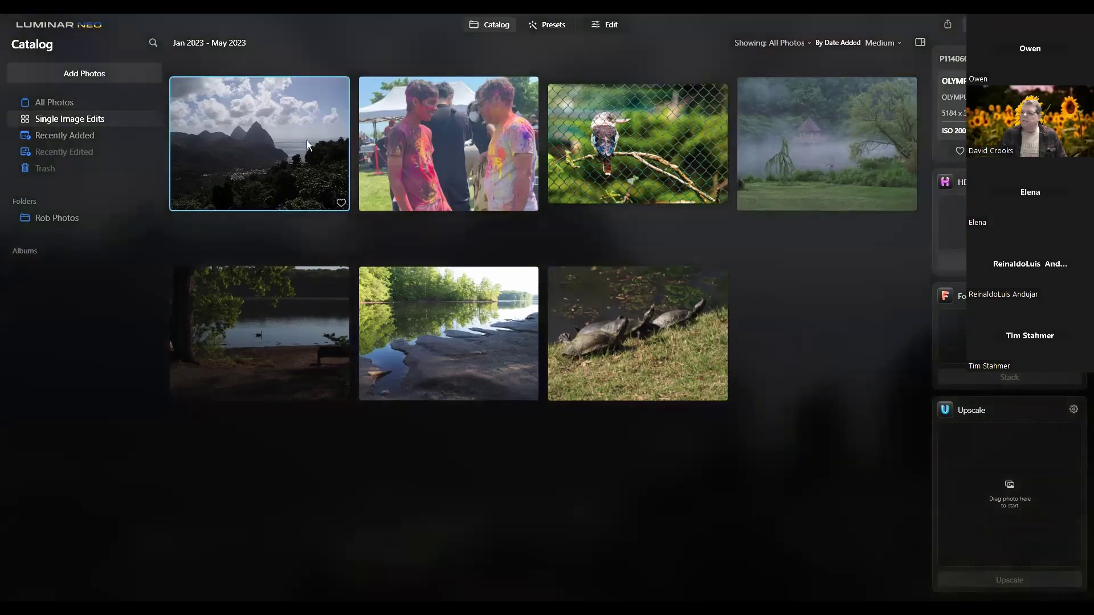
double_click(295, 148)
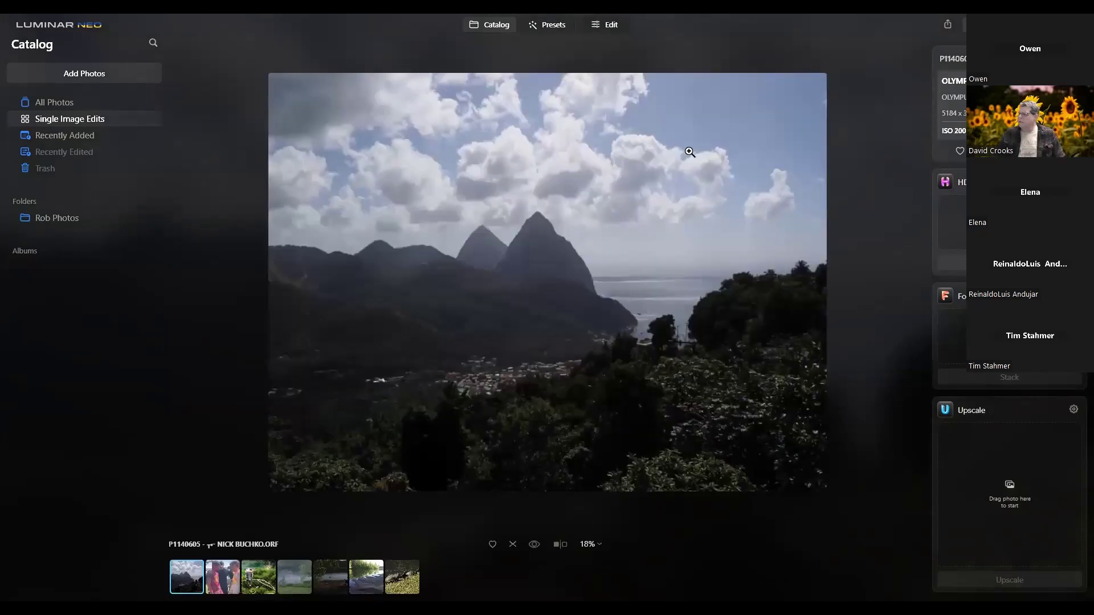
left_click(499, 25)
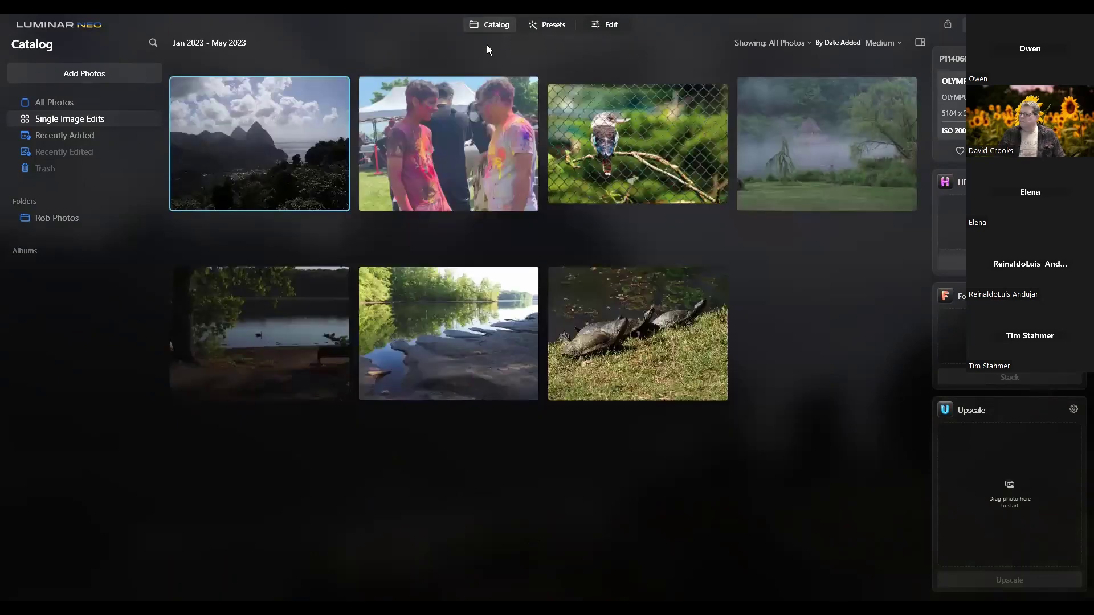
- View the catalog photos enlarged one by one, from the mountain landscape to the turtles and back to the mountain landscape
double_click(270, 131)
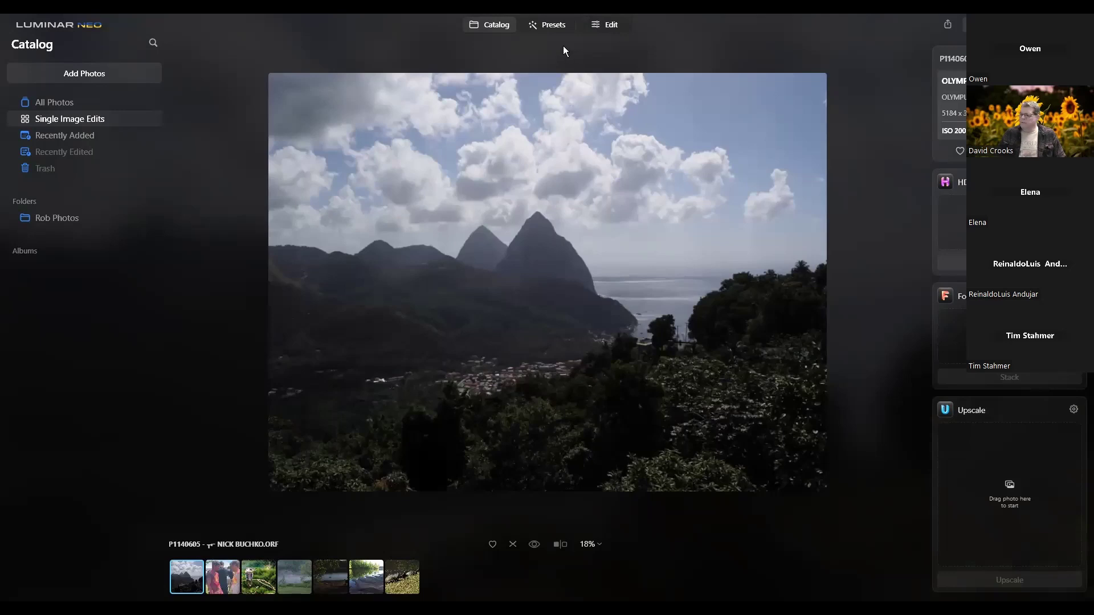
key("Right")
key("Right")
key("Right")
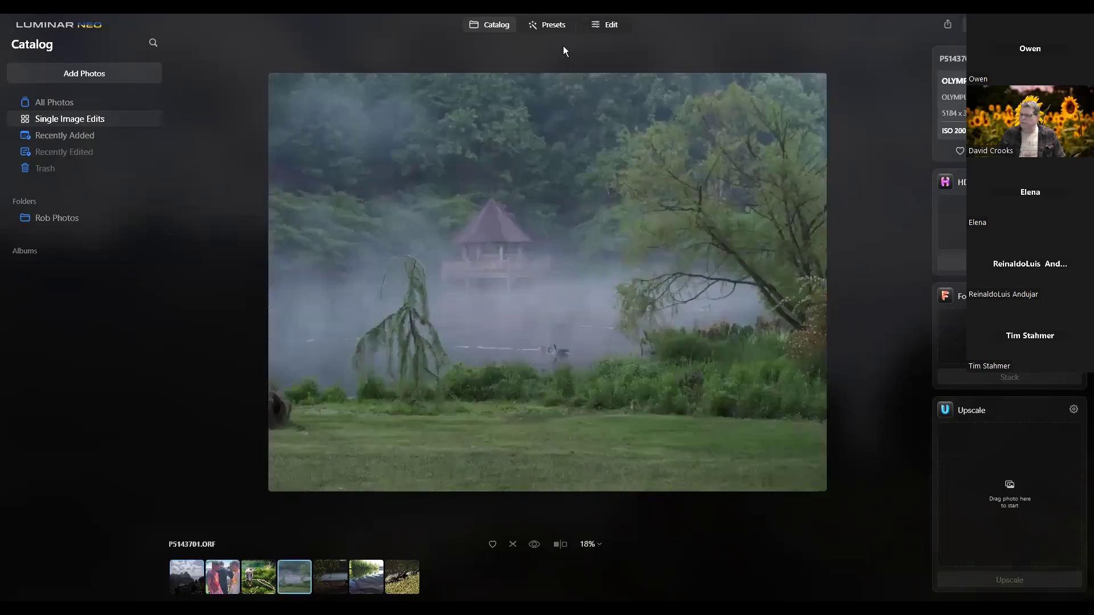
key("Right")
key("Right")
key("Right")
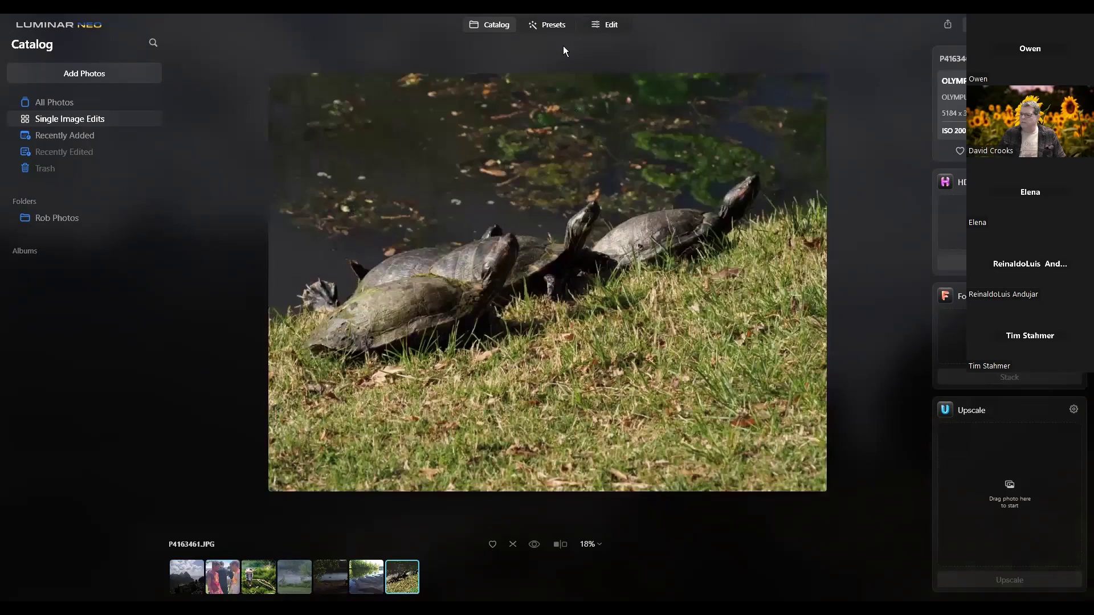
key("Left")
key("Left")
key("Left")
key("Left")
key("Left")
key("Left")
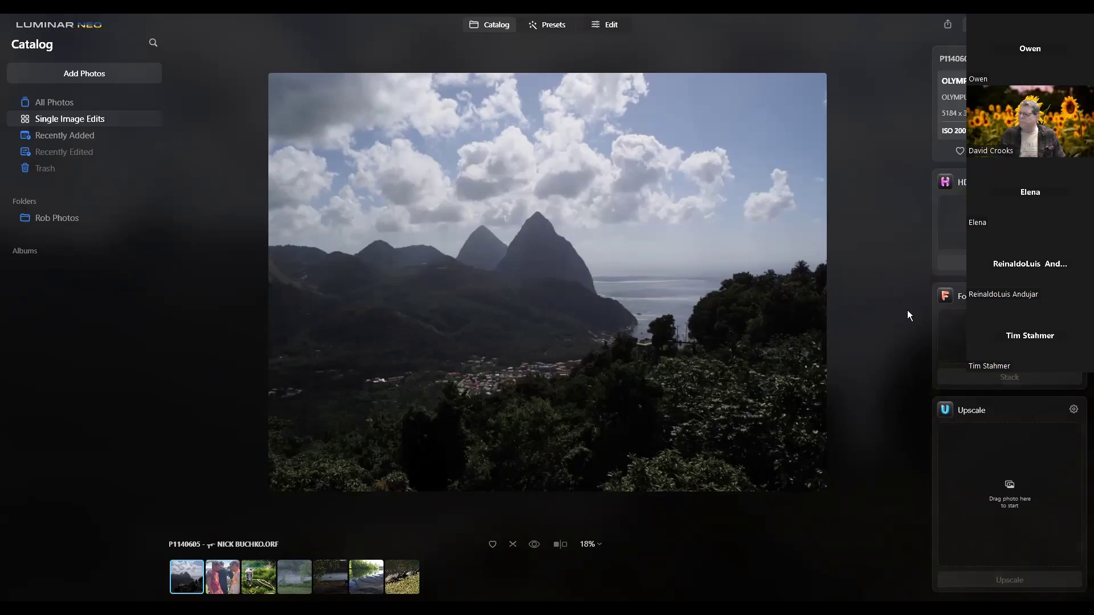
- Apply the Forest Stream preset from the Easy Landscapes collection to the mountain landscape photo
left_click(549, 28)
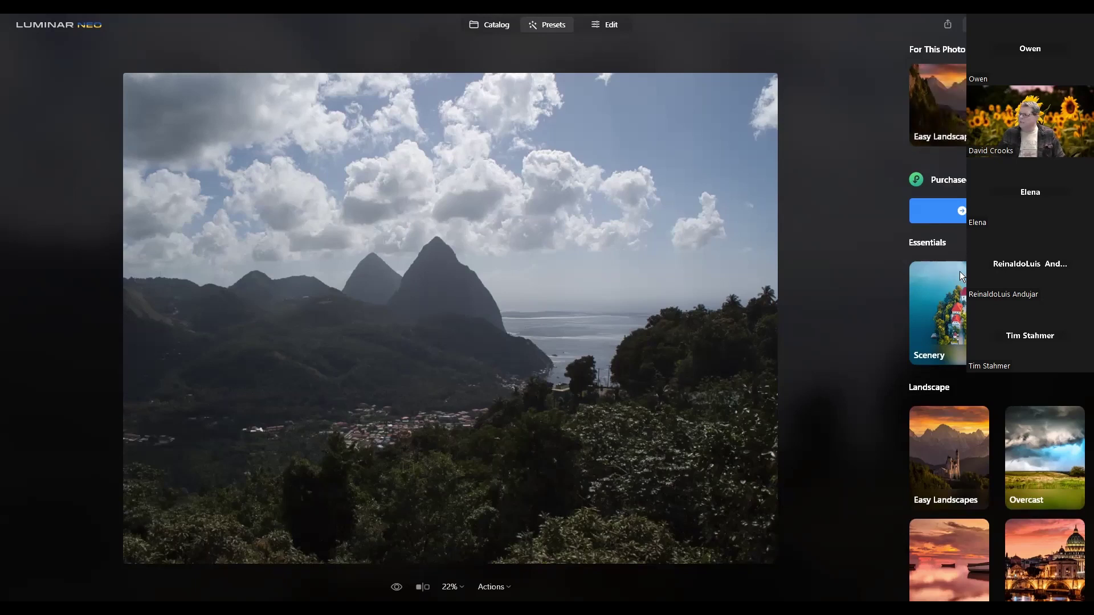
scroll(967, 400, "down", 4)
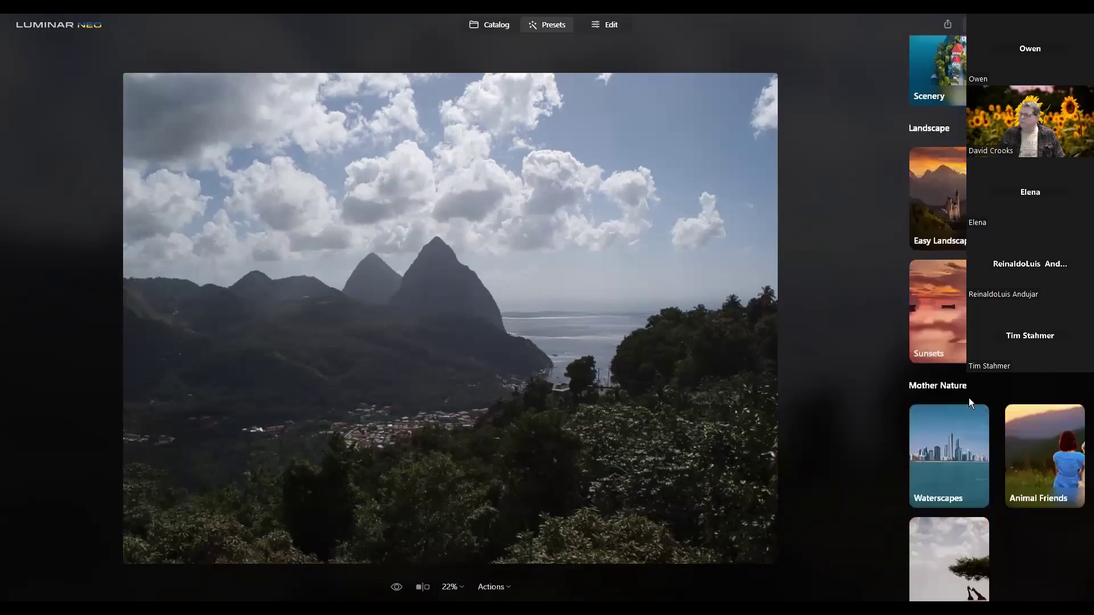
scroll(970, 403, "down", 2)
scroll(968, 403, "down", 3)
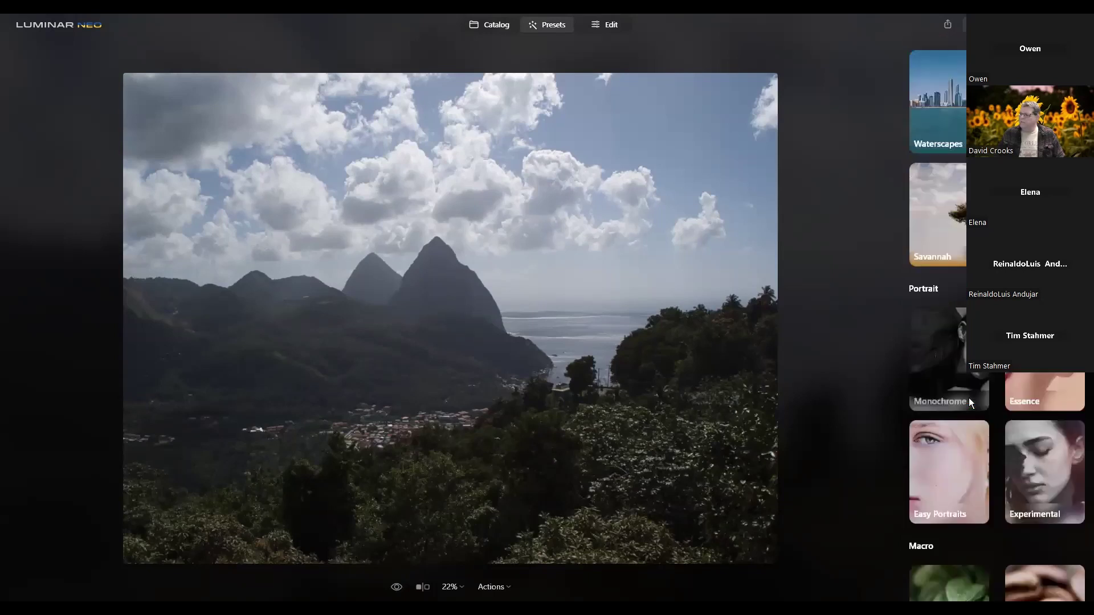
scroll(969, 402, "up", 10)
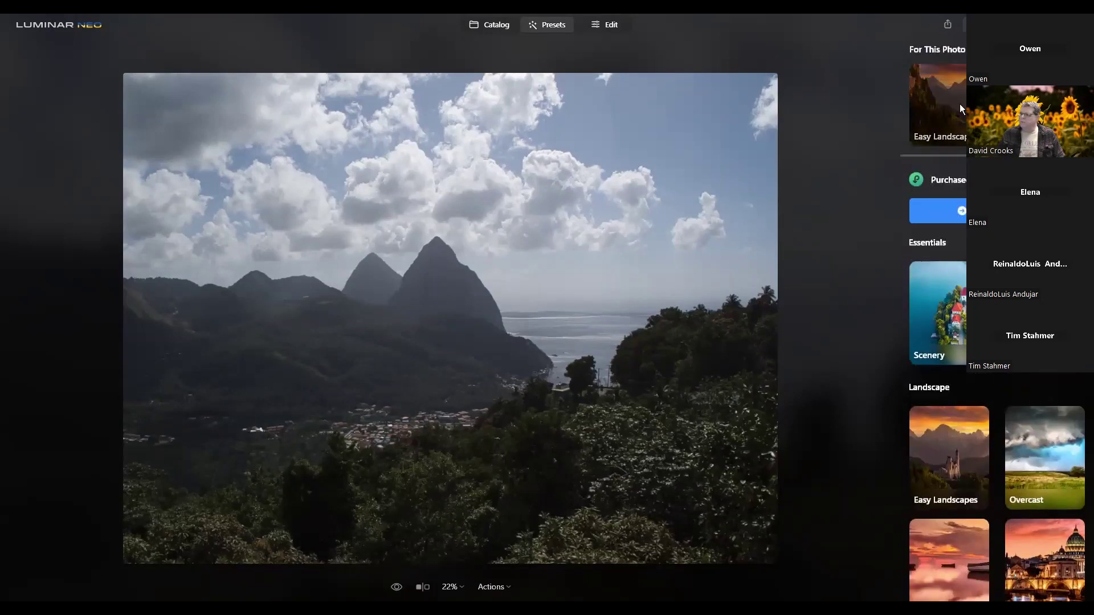
left_click(960, 106)
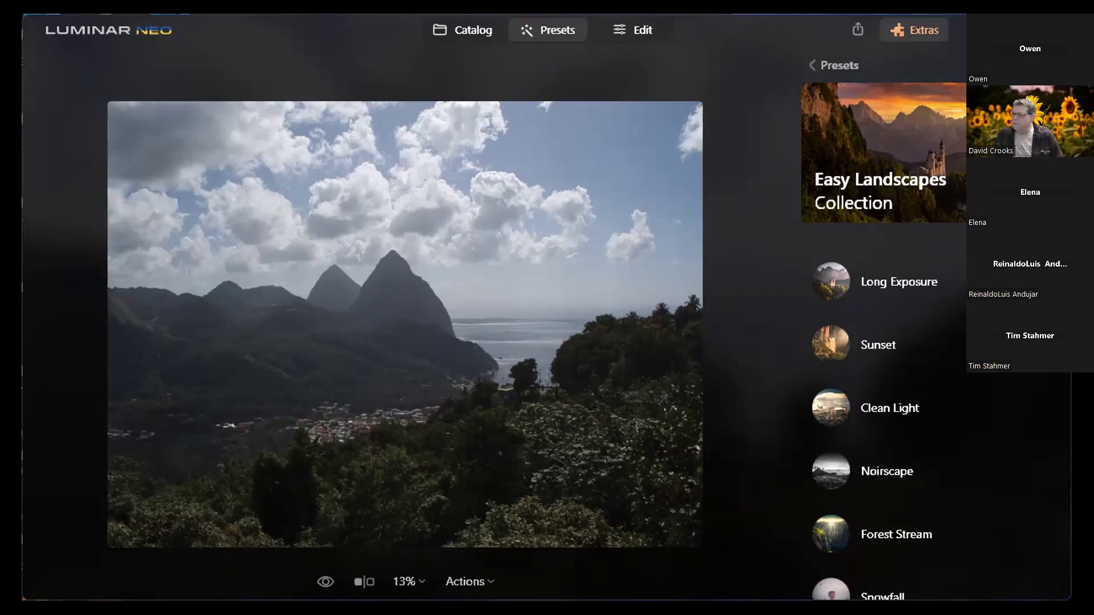
left_click(1024, 30)
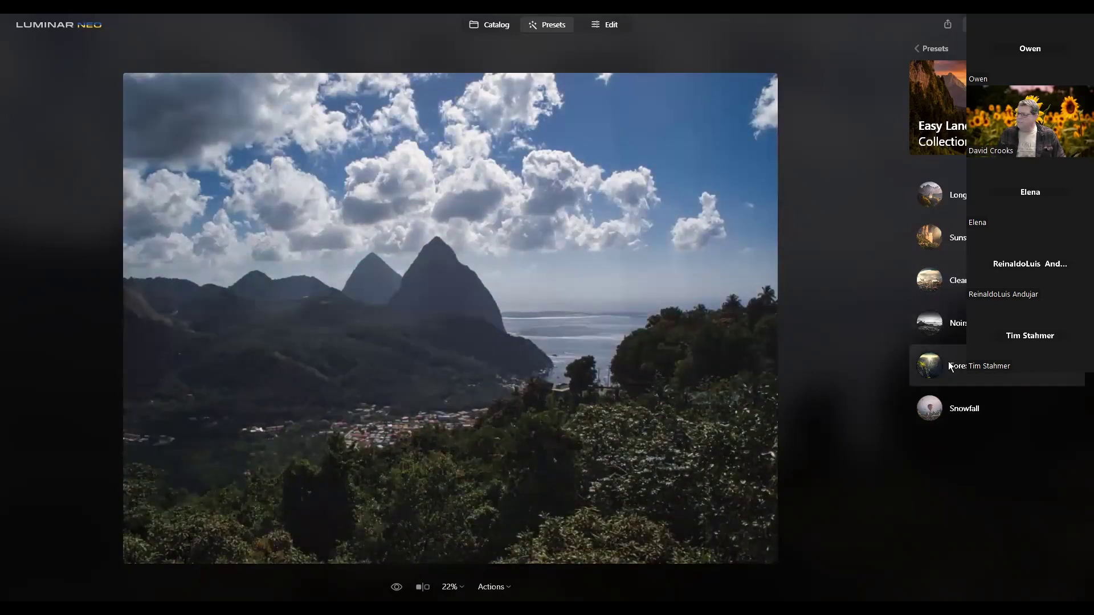
left_click(948, 362)
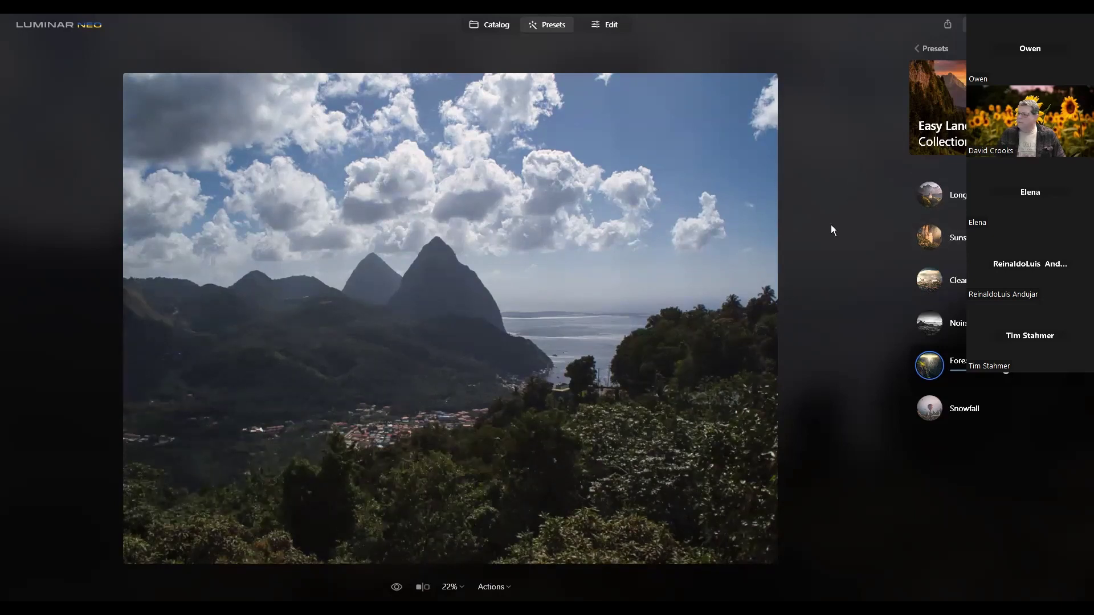
- Open the photo for editing and examine the available tools and its list of applied edits, including the Vignette settings
left_click(608, 25)
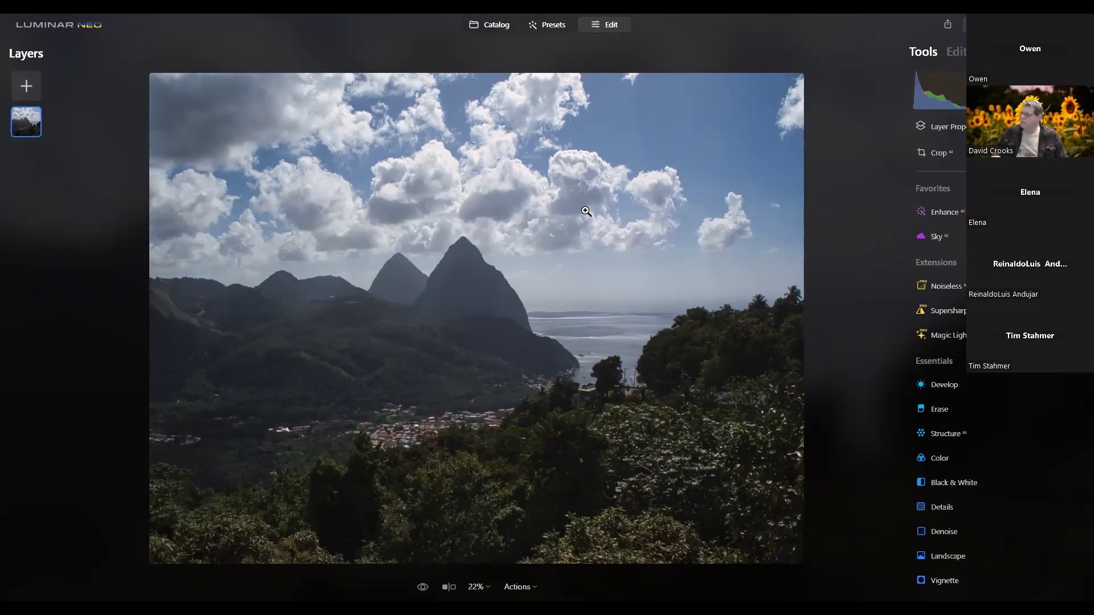
mouse_move(920, 83)
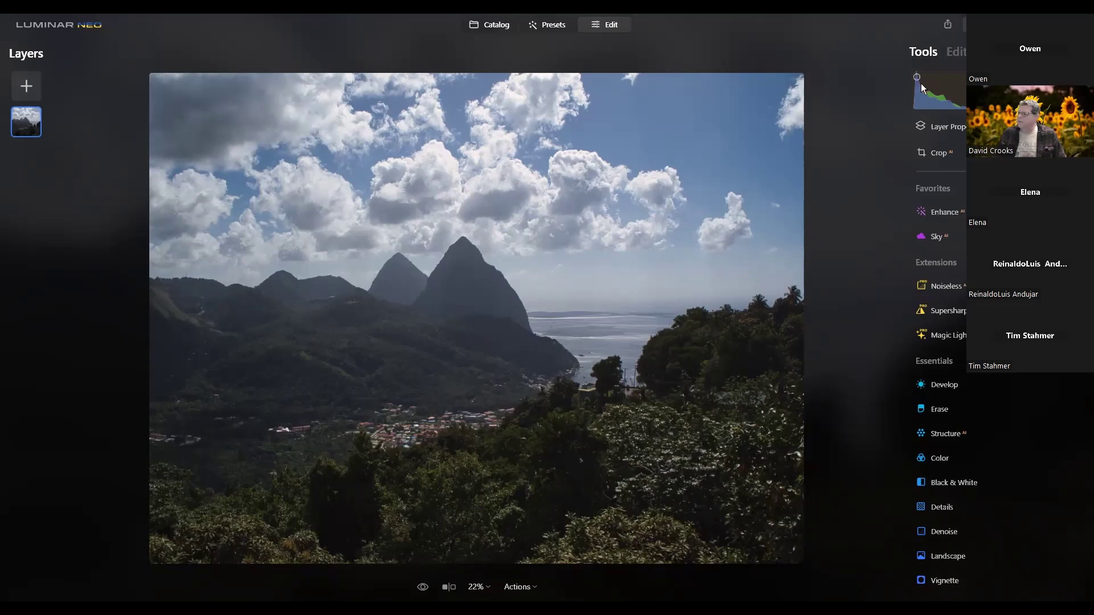
left_click(956, 51)
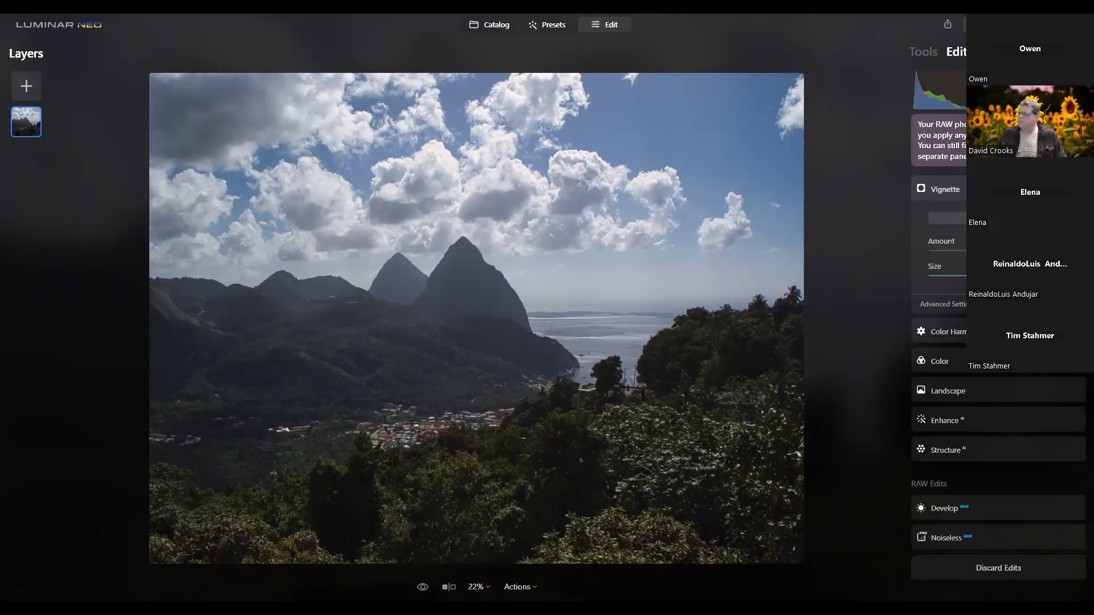
left_click(924, 51)
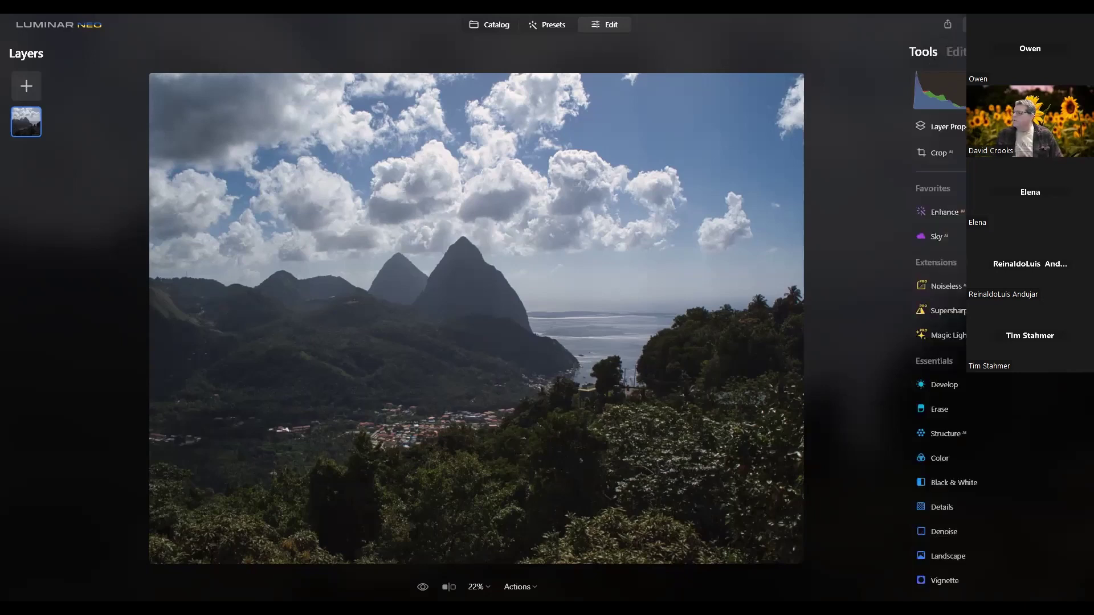
left_click(963, 52)
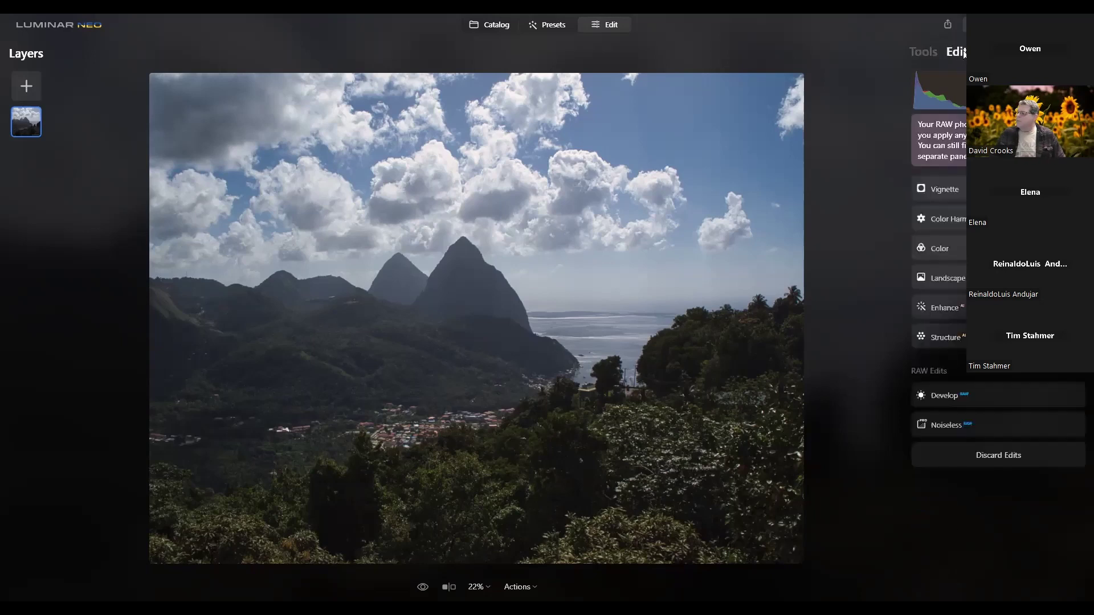
left_click(979, 190)
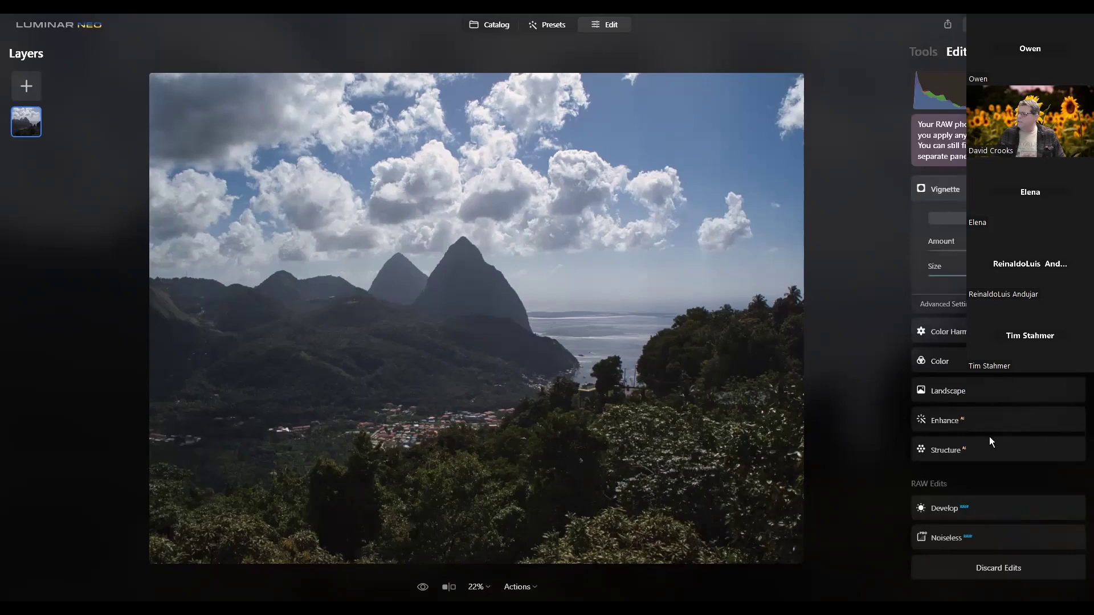
left_click(927, 52)
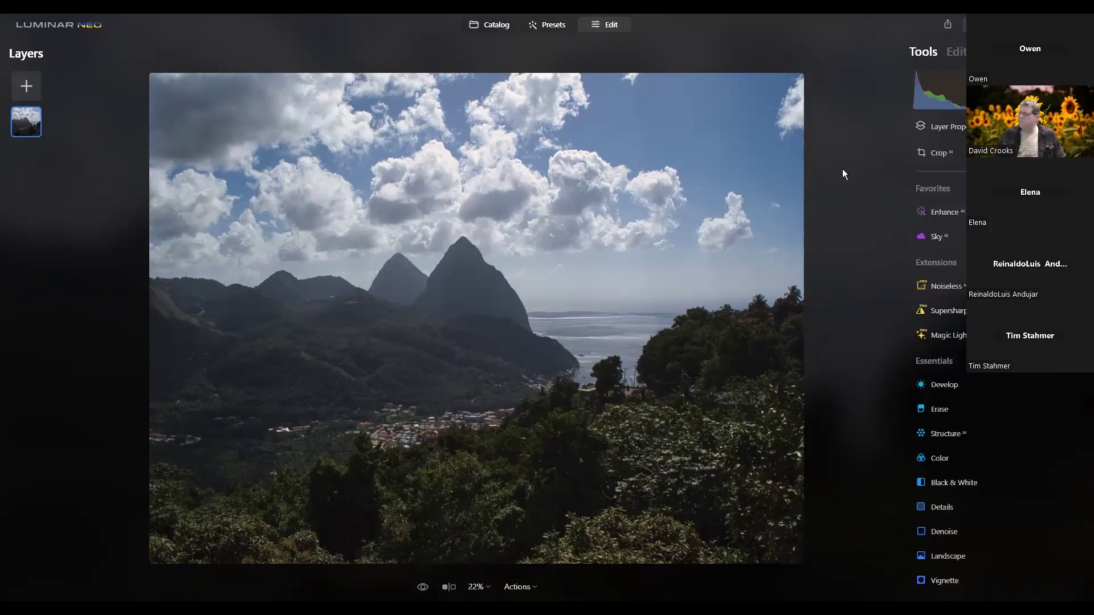
- Crop the photo to a 4:5 ratio using the automatic composition, shift the framing slightly, align the horizon automatically, and apply the crop
left_click(942, 150)
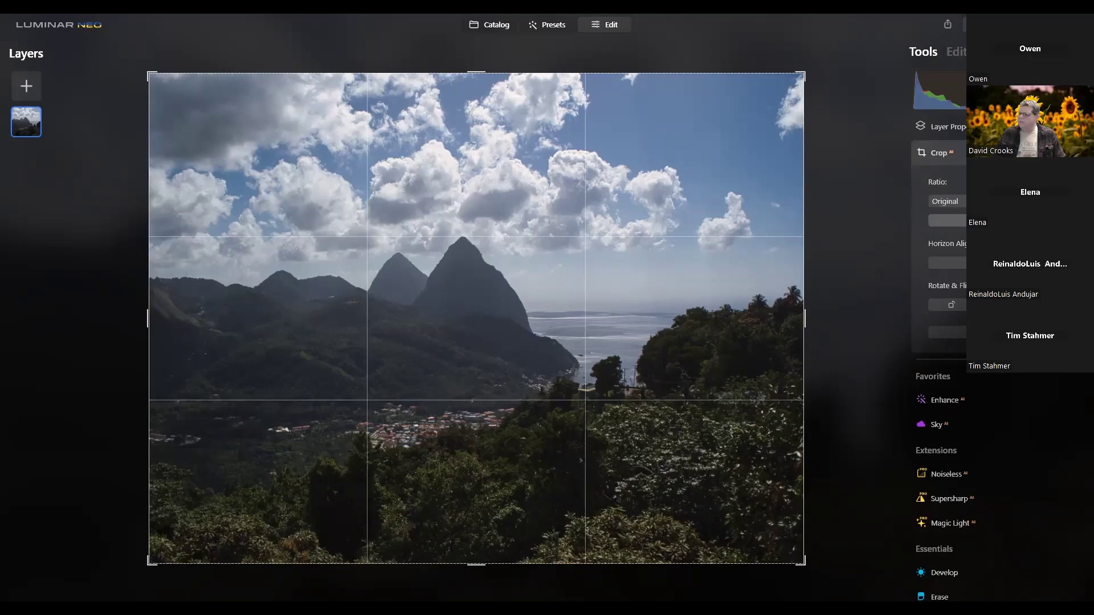
left_click(991, 221)
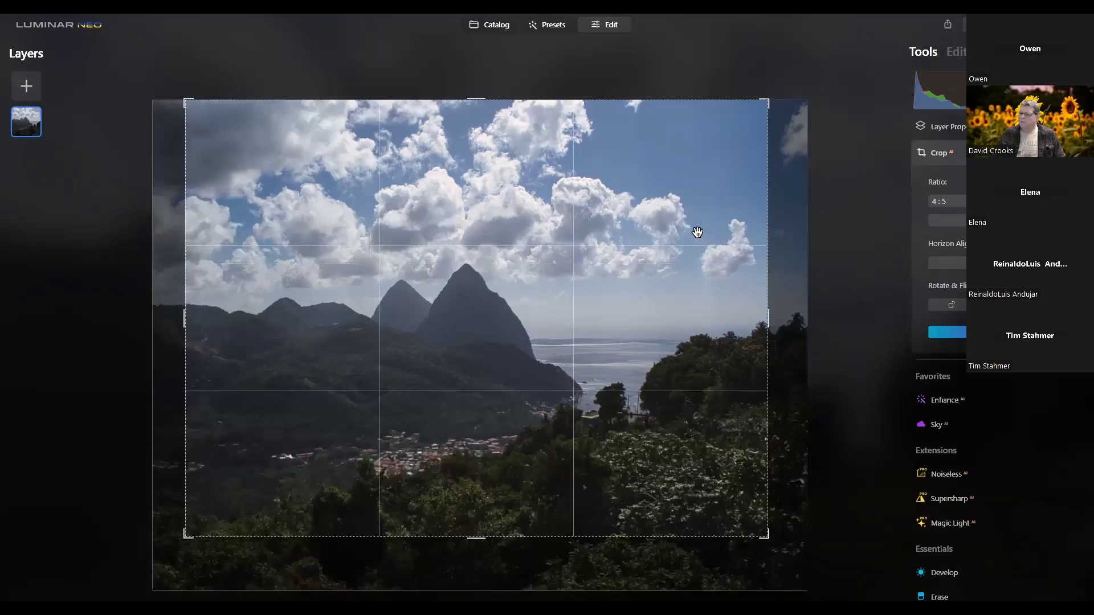
mouse_move(544, 347)
left_mouse_down()
mouse_move(532, 345)
mouse_move(553, 345)
mouse_move(542, 338)
left_mouse_up()
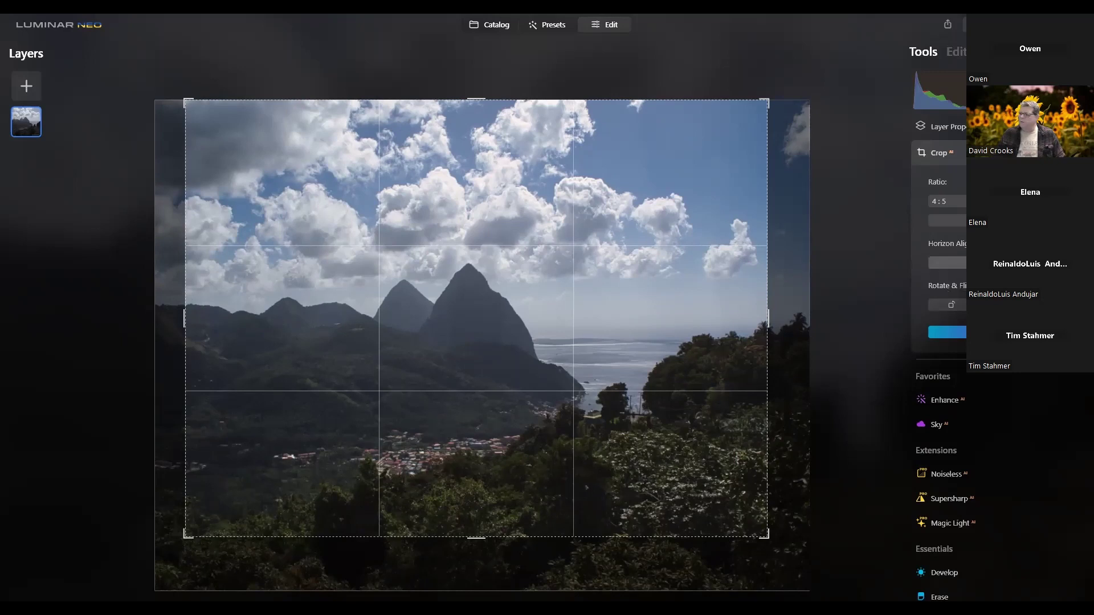
left_click(992, 263)
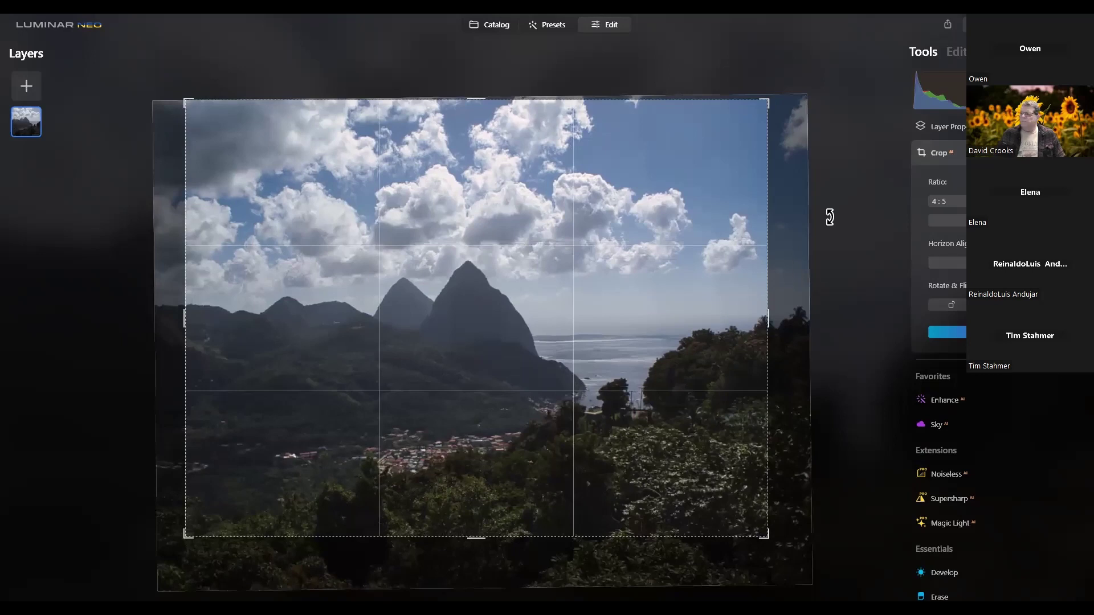
left_click(963, 200)
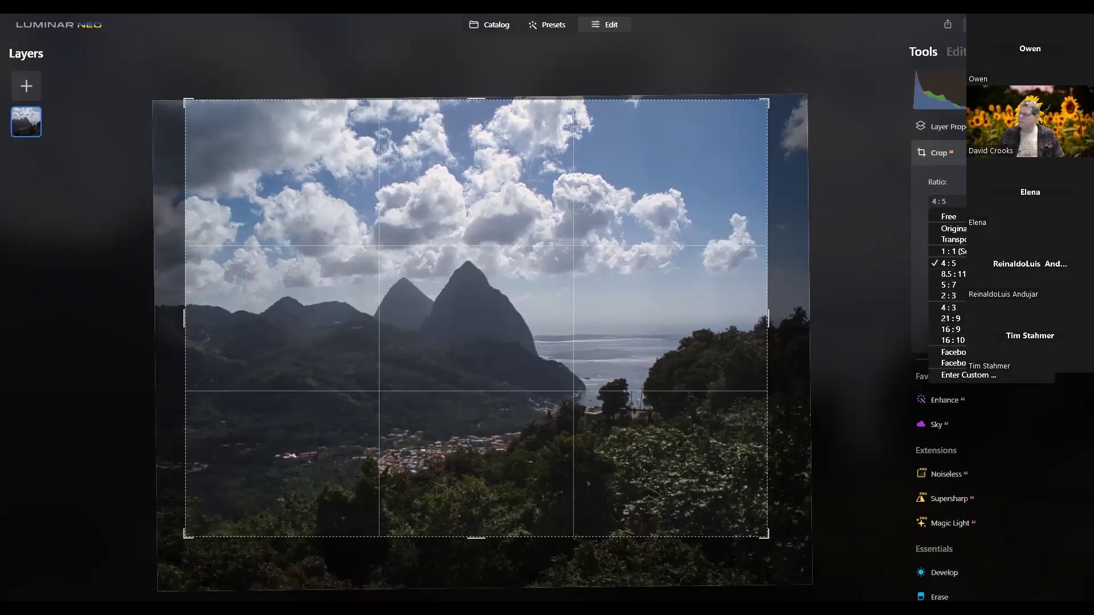
left_click(939, 203)
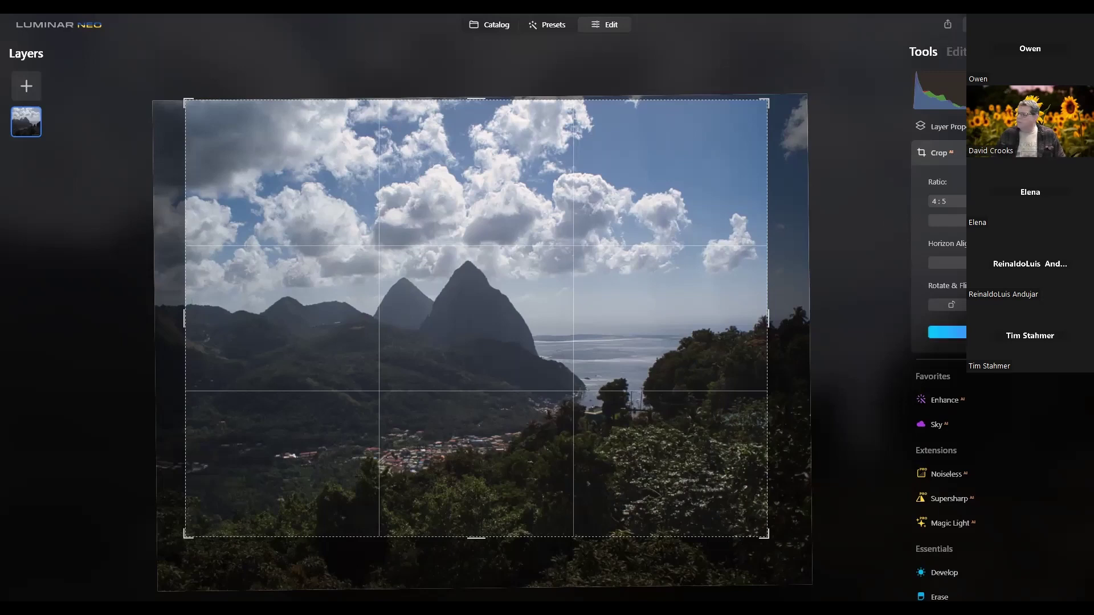
key("Return")
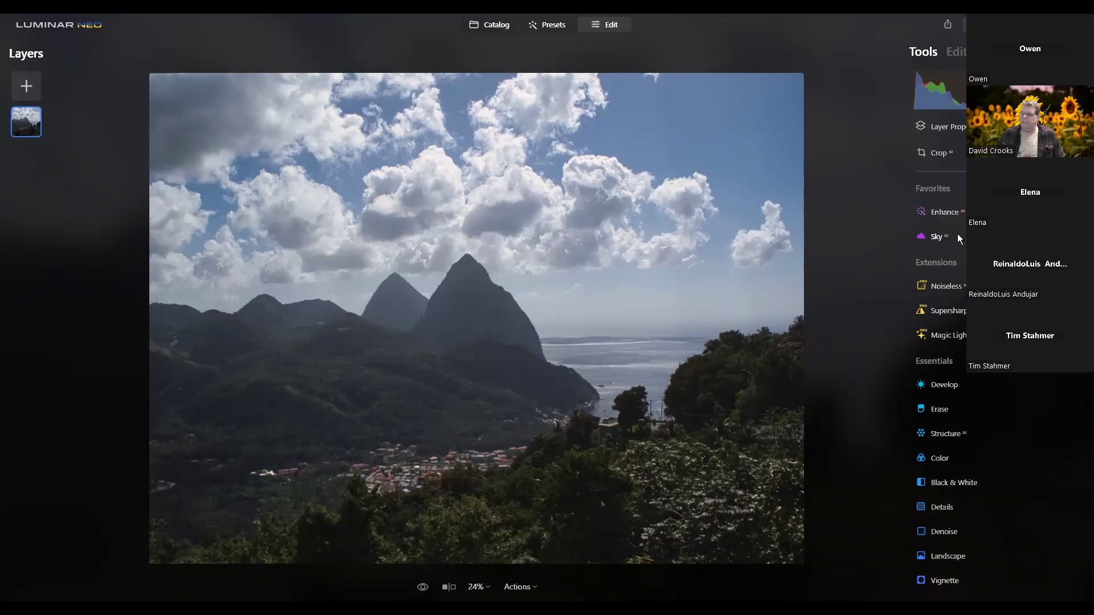
- Examine the available editing tools from the Favorites and Essentials categories down through Creative, Portrait and Professional
left_click(958, 183)
scroll(964, 475, "down", 3)
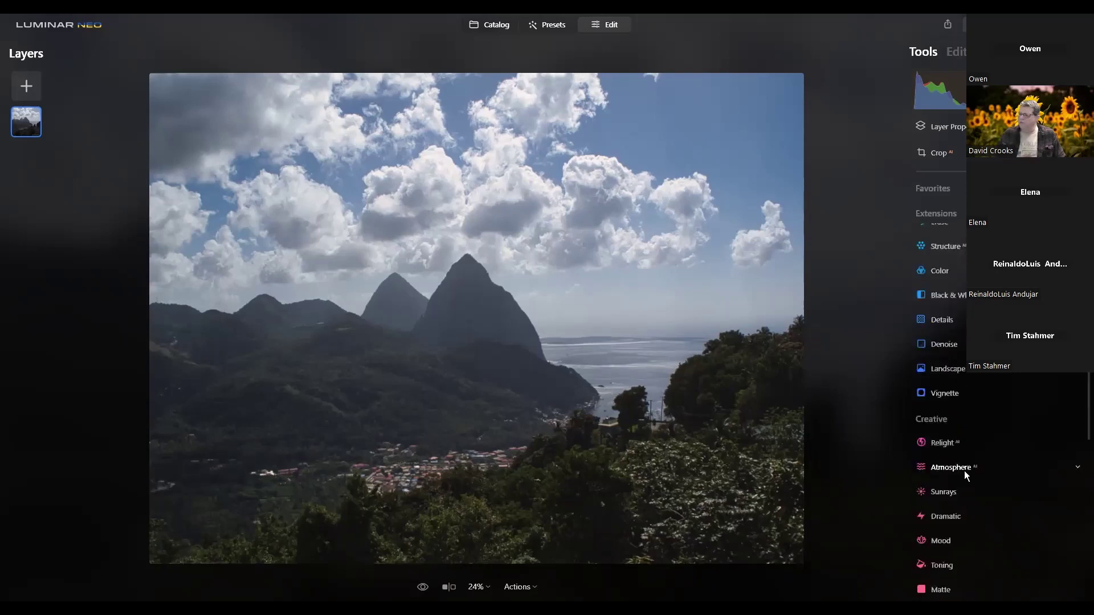
scroll(965, 471, "down", 3)
scroll(964, 471, "down", 1)
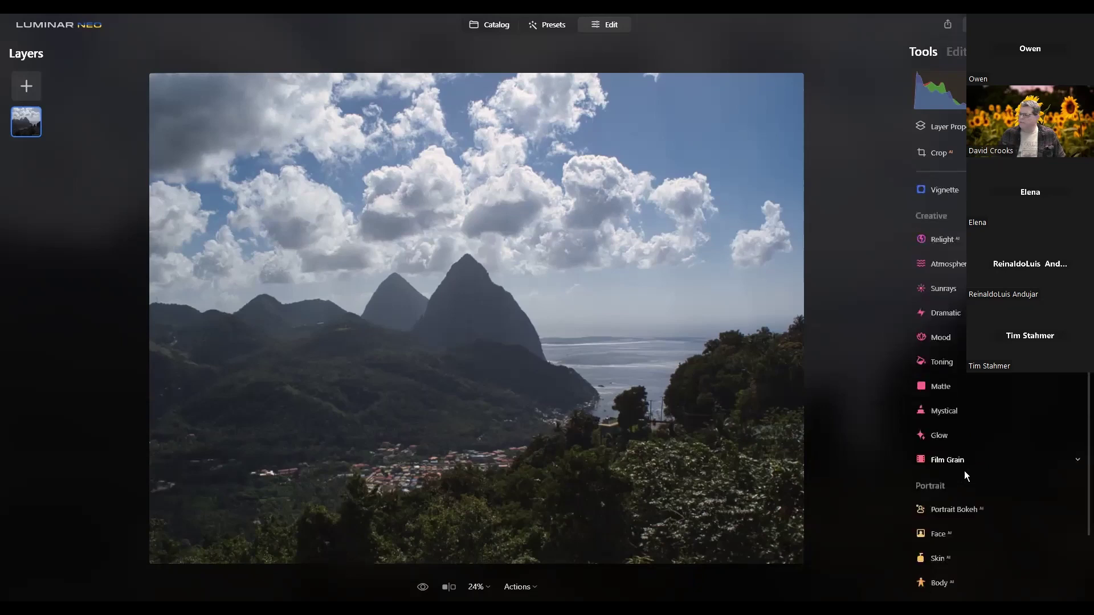
scroll(962, 481, "down", 3)
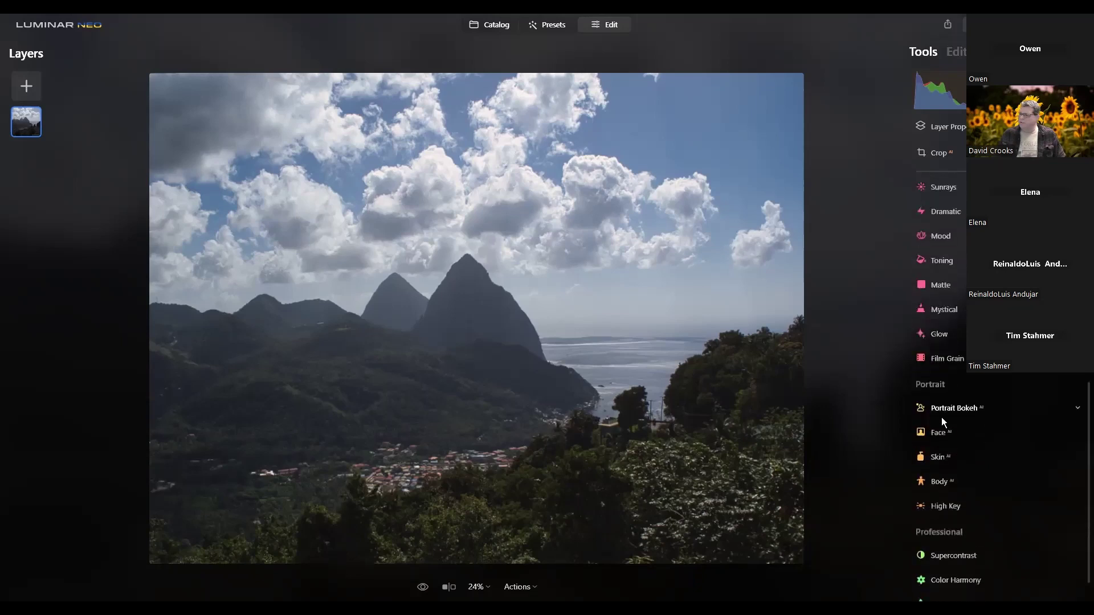
scroll(963, 408, "up", 3)
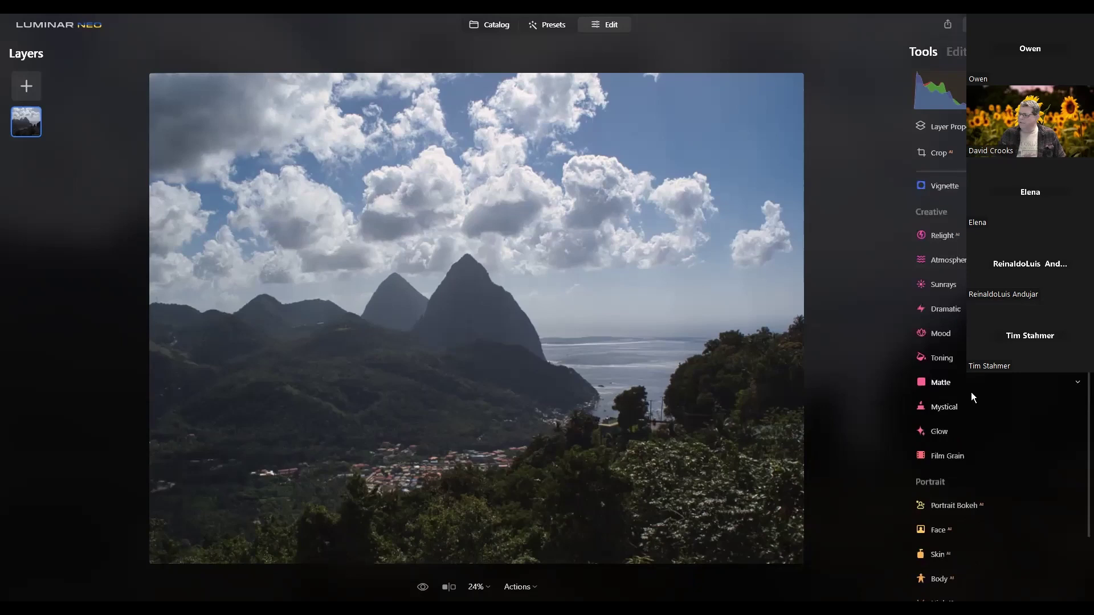
scroll(970, 392, "up", 7)
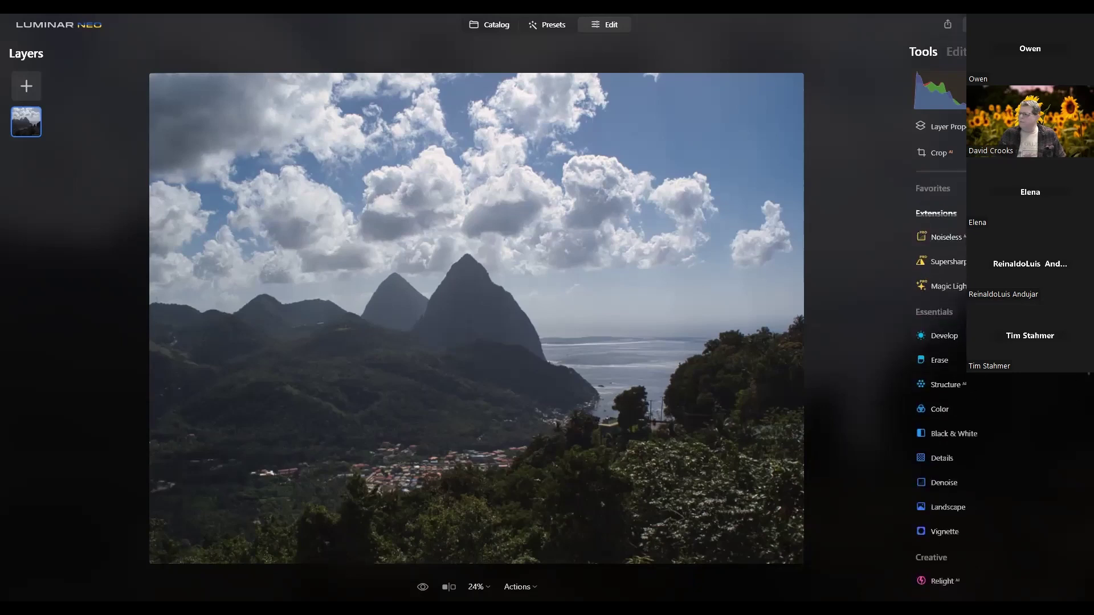
left_click(960, 188)
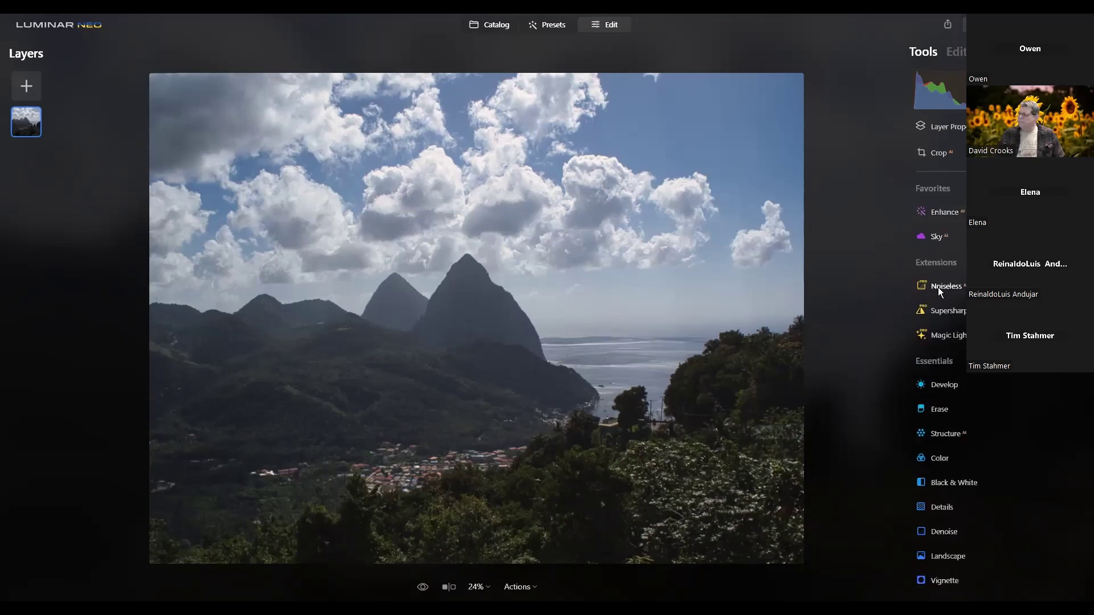
- Apply Low noise reduction with Noiseless AI, inspect the mountain peaks at 100%, and return to the full photo view
left_click(950, 278)
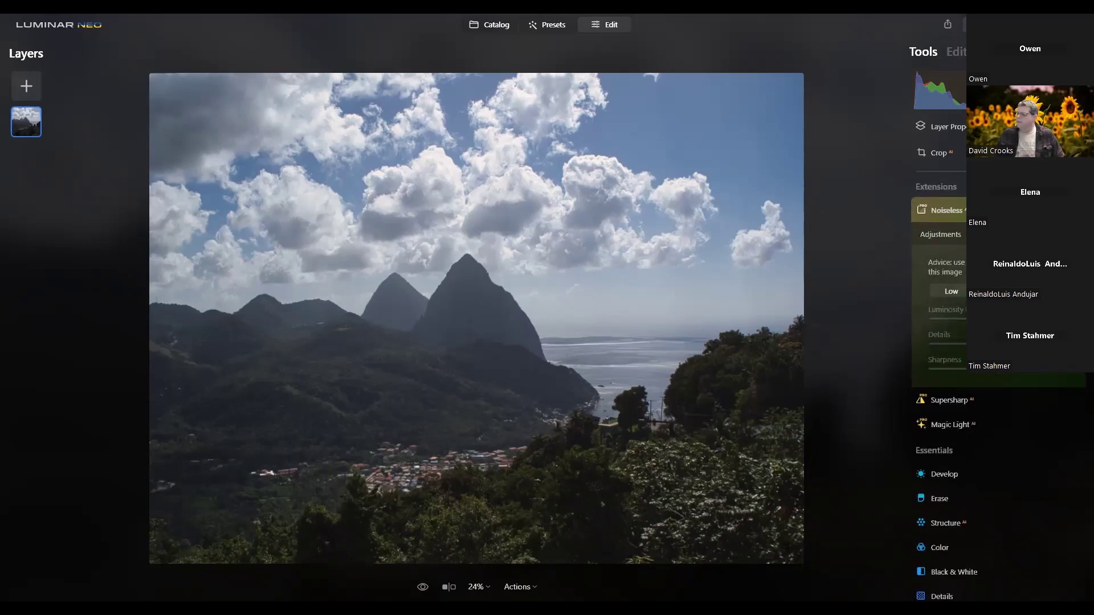
left_click(944, 291)
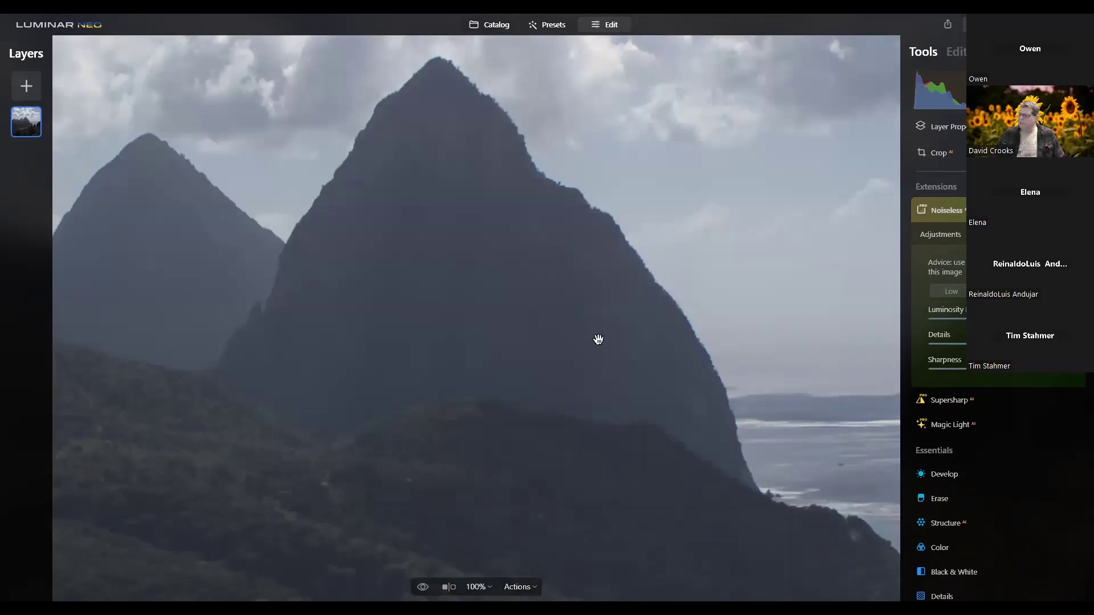
left_click_drag(546, 310, 477, 358)
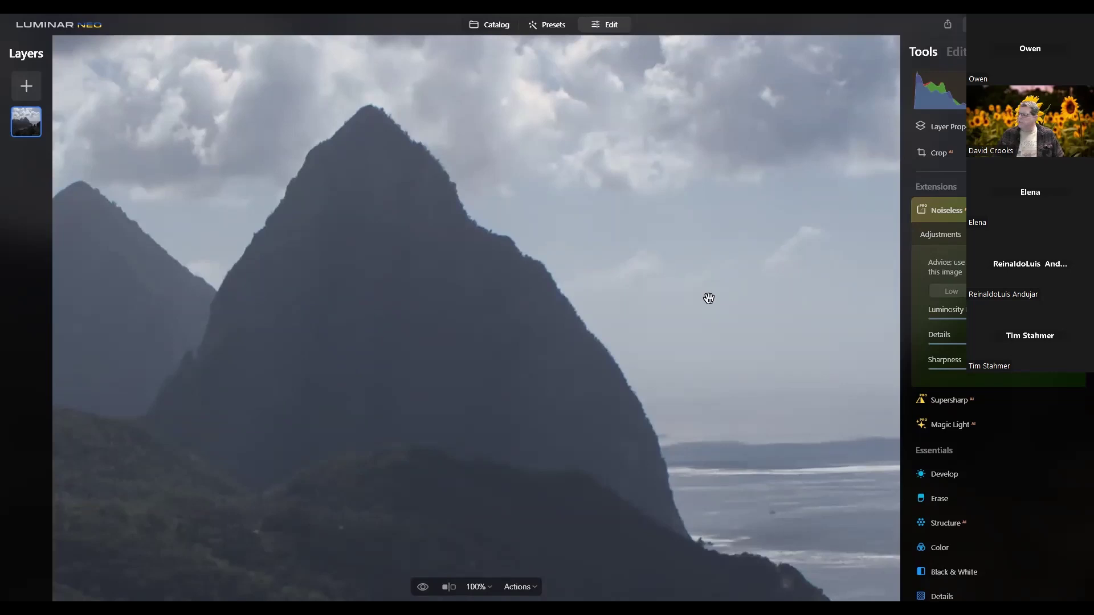
left_click(945, 211)
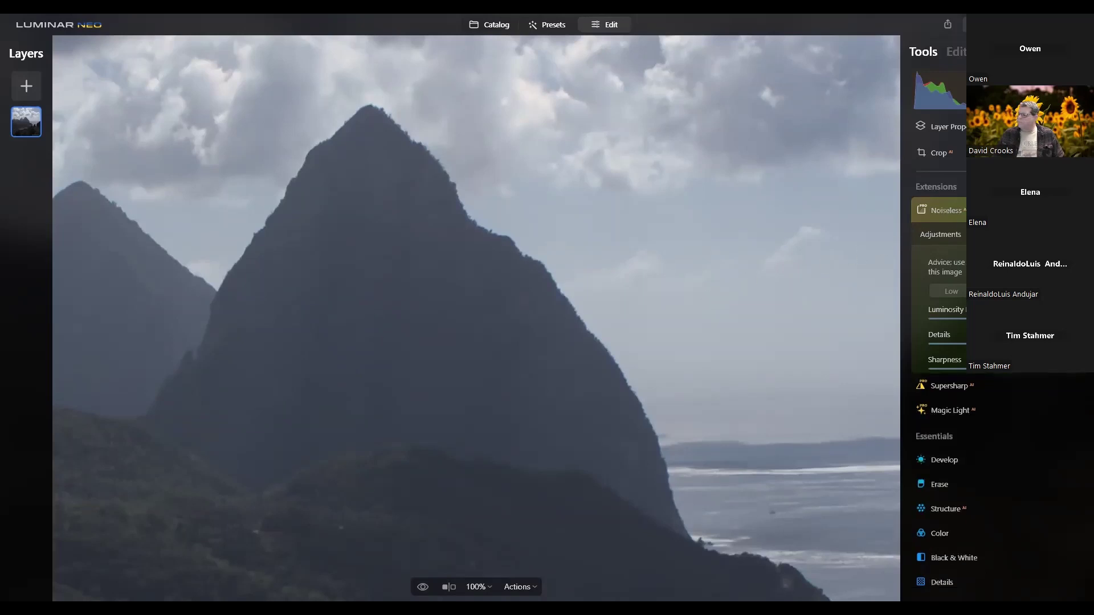
left_click(728, 264)
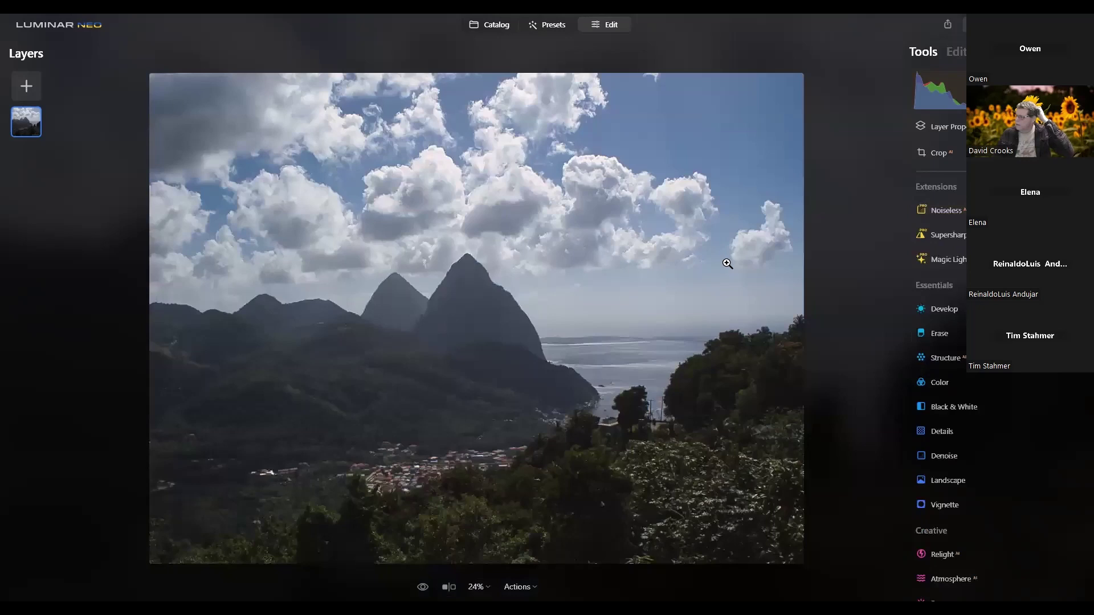
- View the Supersharp AI settings and the Easy Landscapes presets, and return to the list of editing tools
left_click(948, 238)
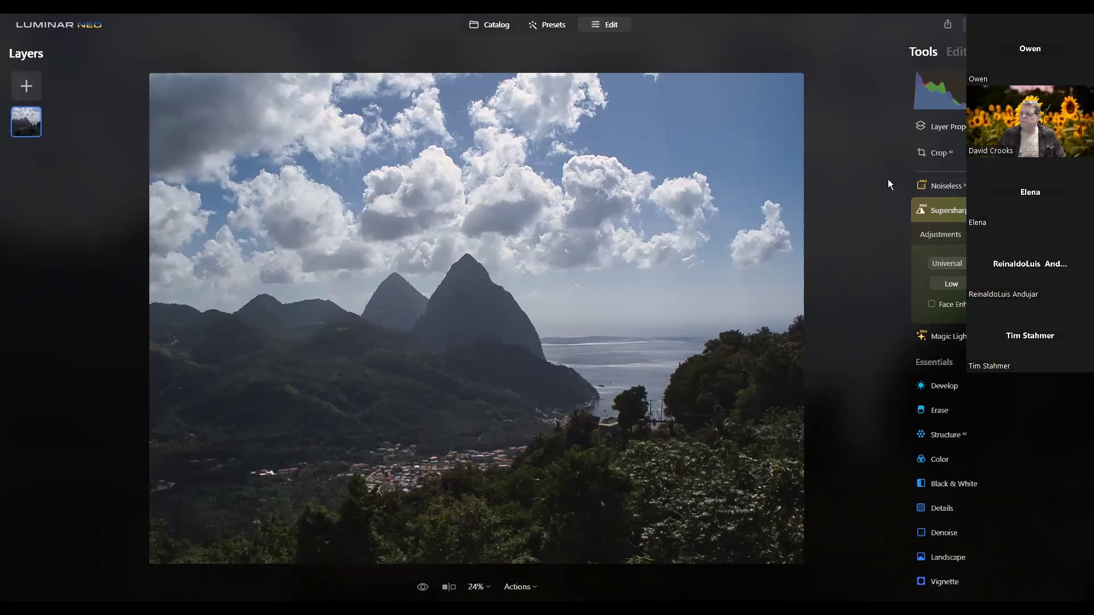
left_click(544, 24)
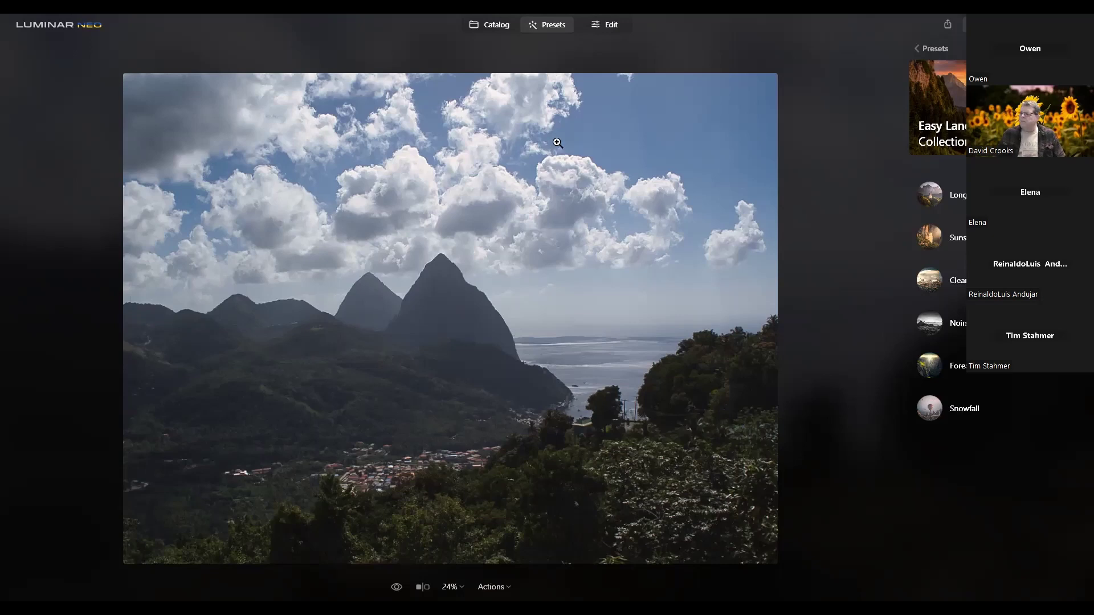
left_click(610, 23)
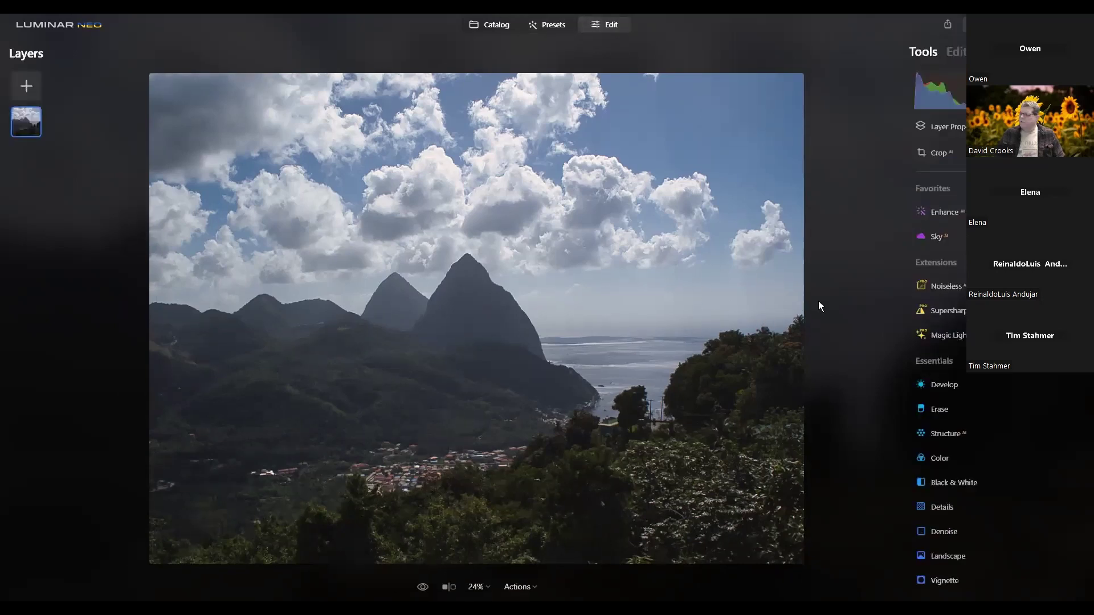
left_click(957, 335)
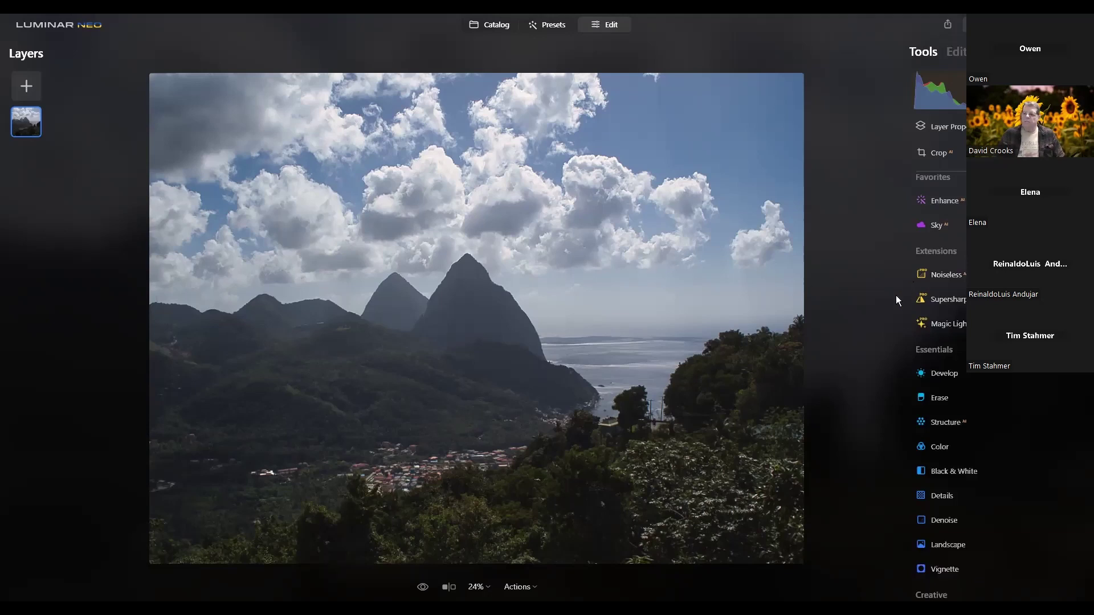
scroll(900, 307, "down", 2)
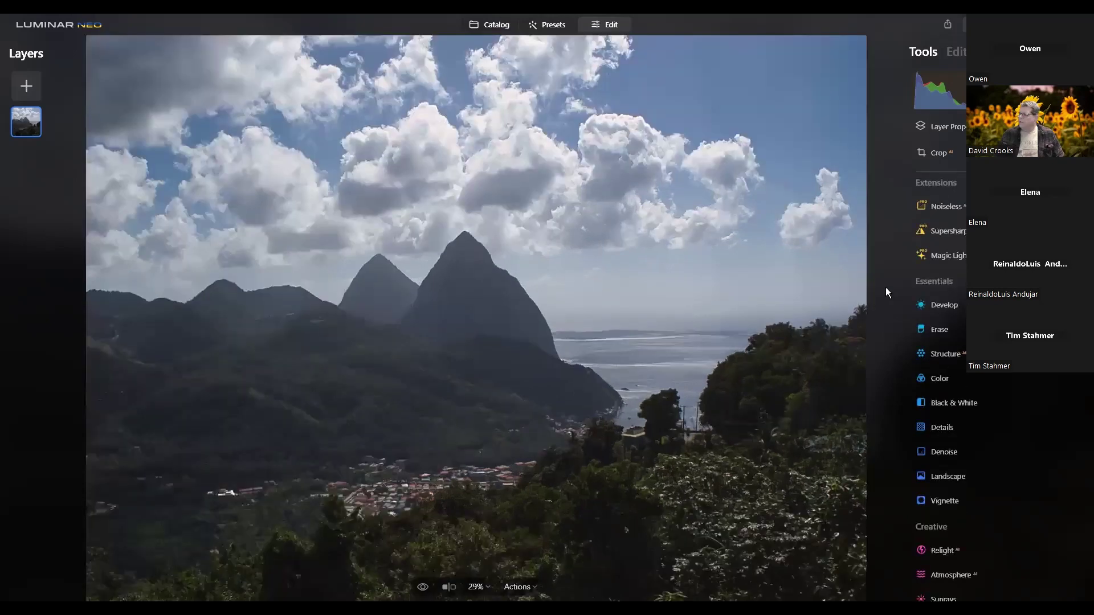
scroll(959, 217, "up", 2)
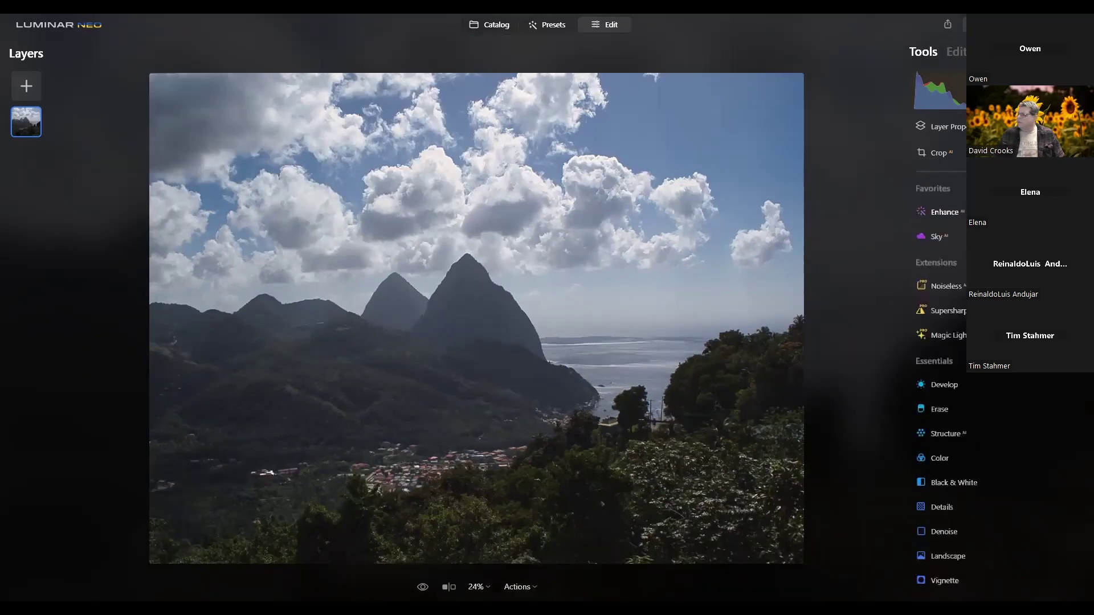
- Raise the Accent AI and Sky Enhancer amounts in the Enhance AI tool to brighten the landscape and deepen the sky
left_click(946, 212)
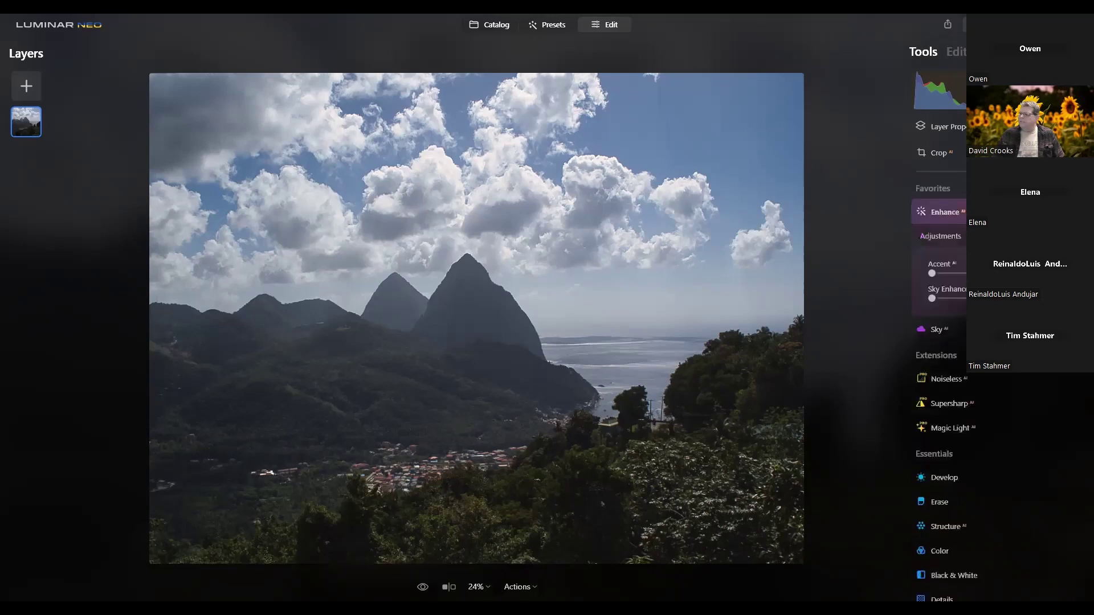
left_click_drag(933, 273, 967, 275)
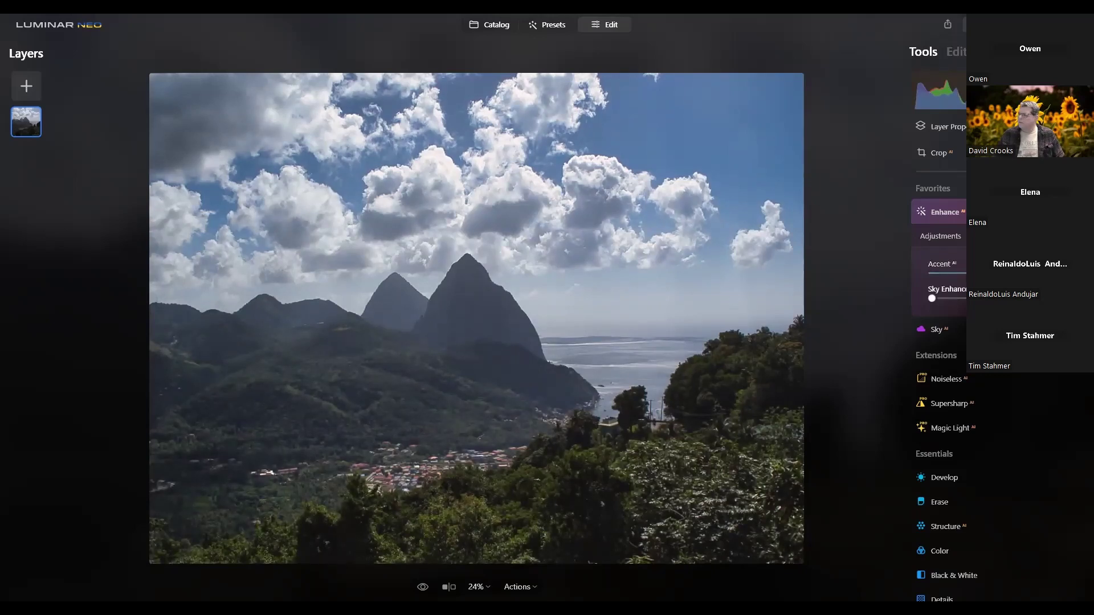
left_click_drag(932, 298, 962, 298)
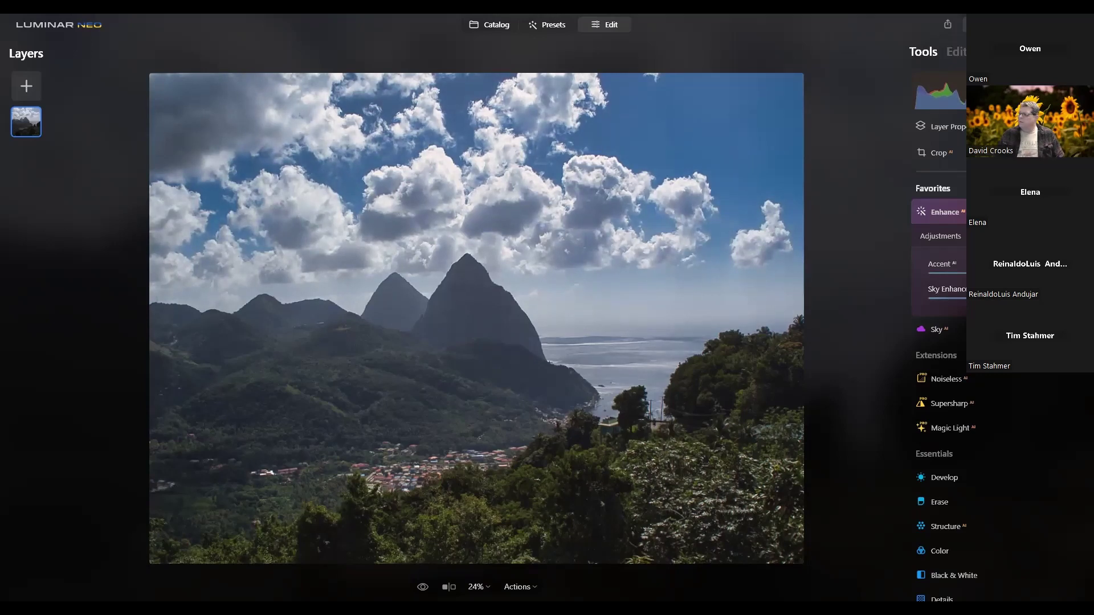
left_click(946, 212)
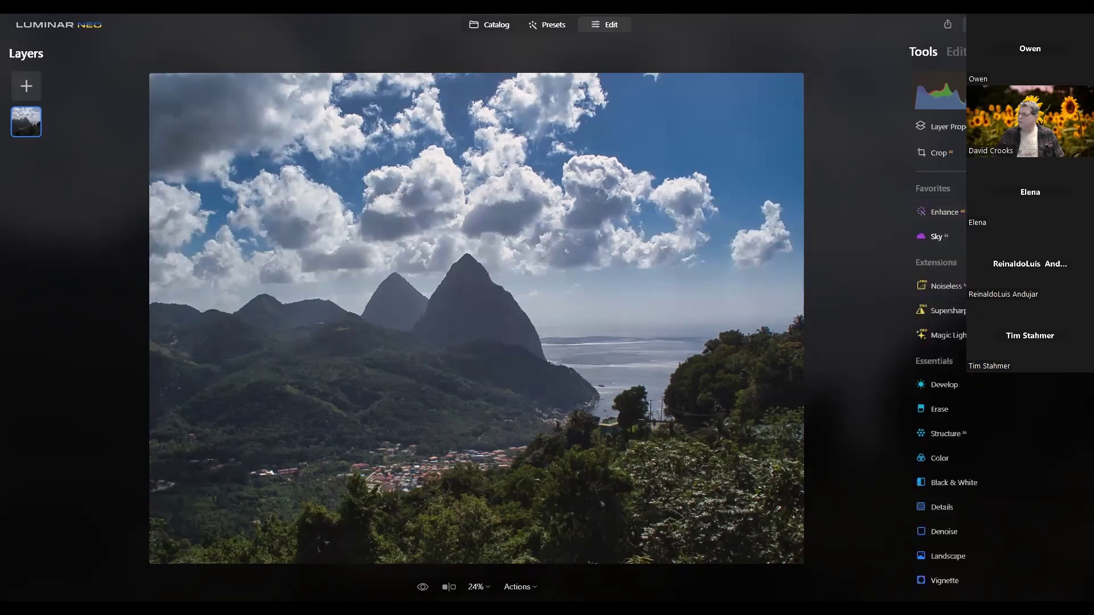
- Try replacing the sky with a Blue Sky image using Sky AI, and undo the replacement
left_click(938, 237)
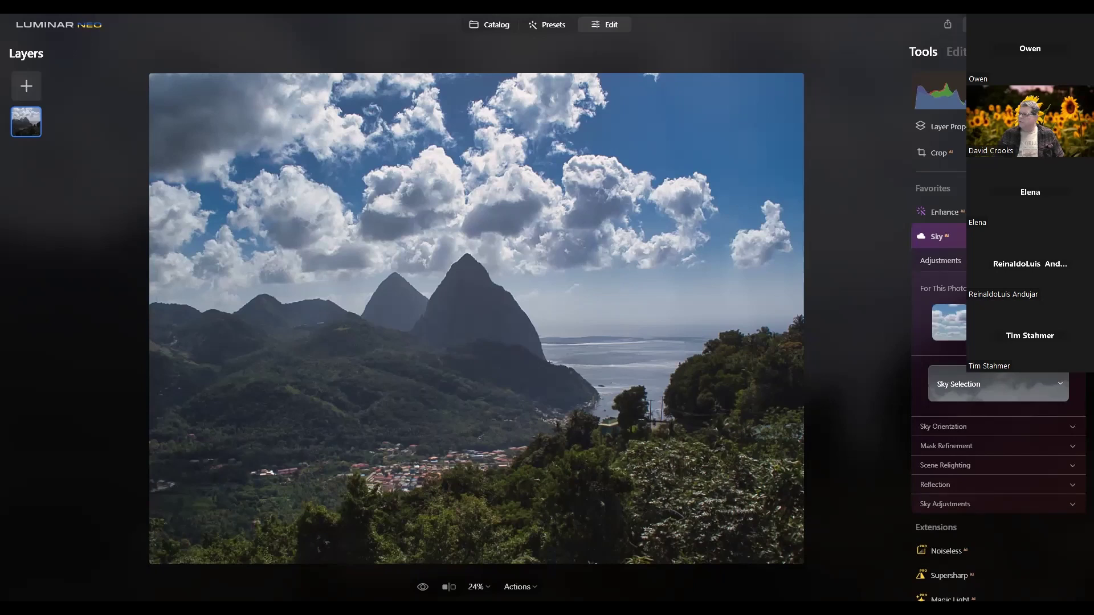
scroll(997, 342, "down", 1)
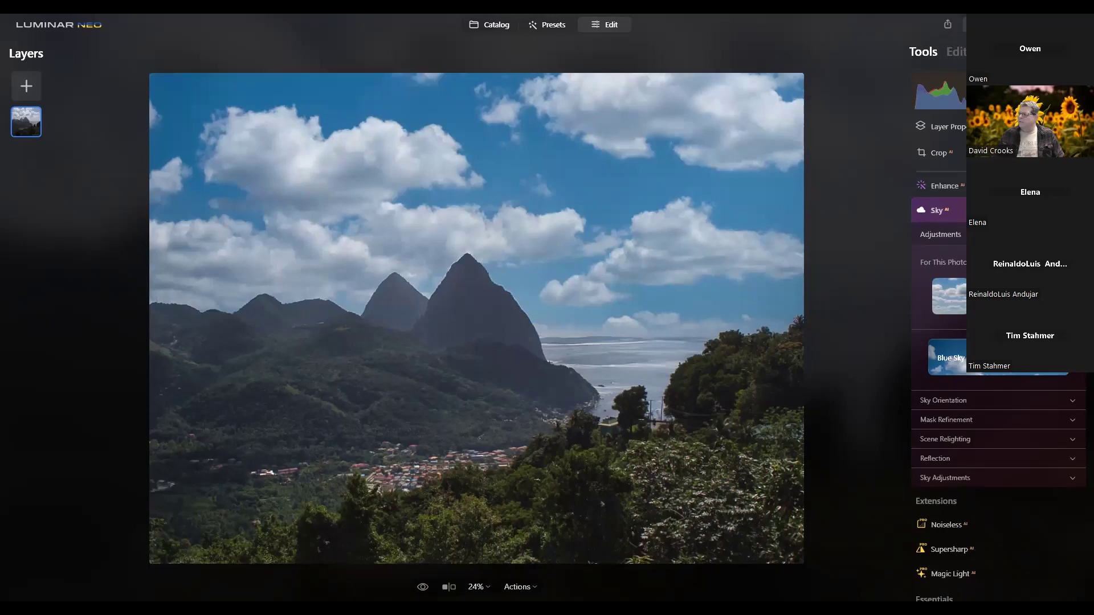
key("ctrl+z")
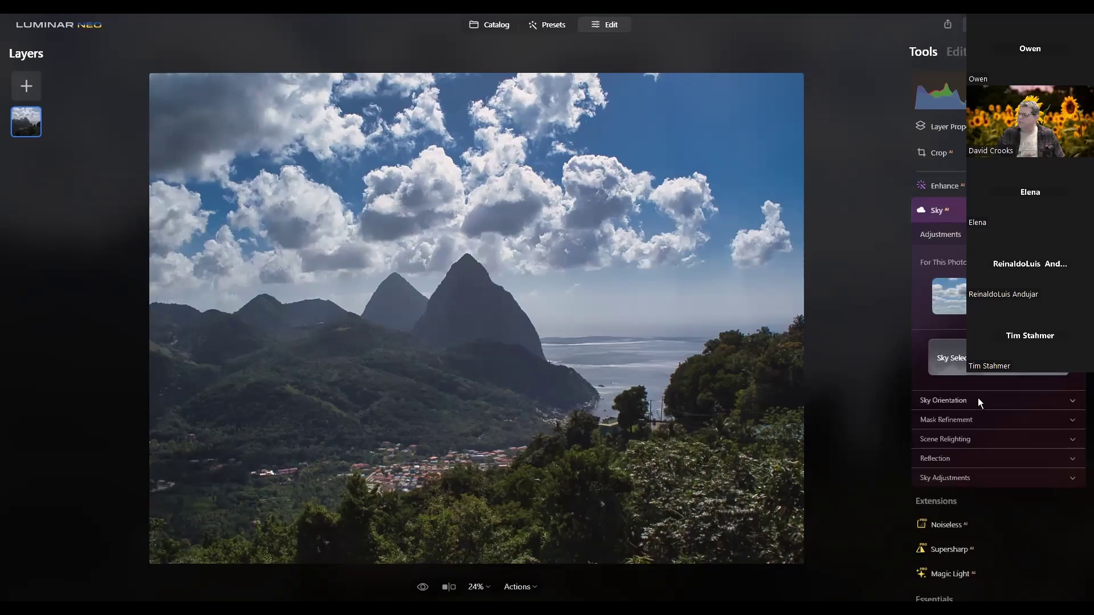
- Examine the Sky AI settings for Sky Orientation, Scene Relighting and Reflection
scroll(977, 398, "down", 2)
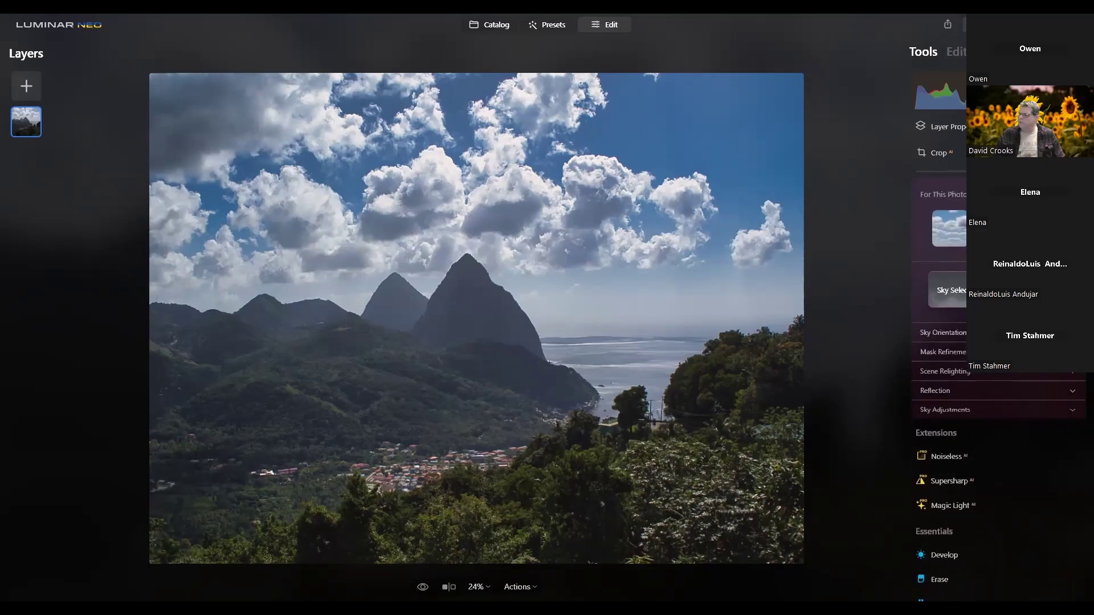
left_click(978, 332)
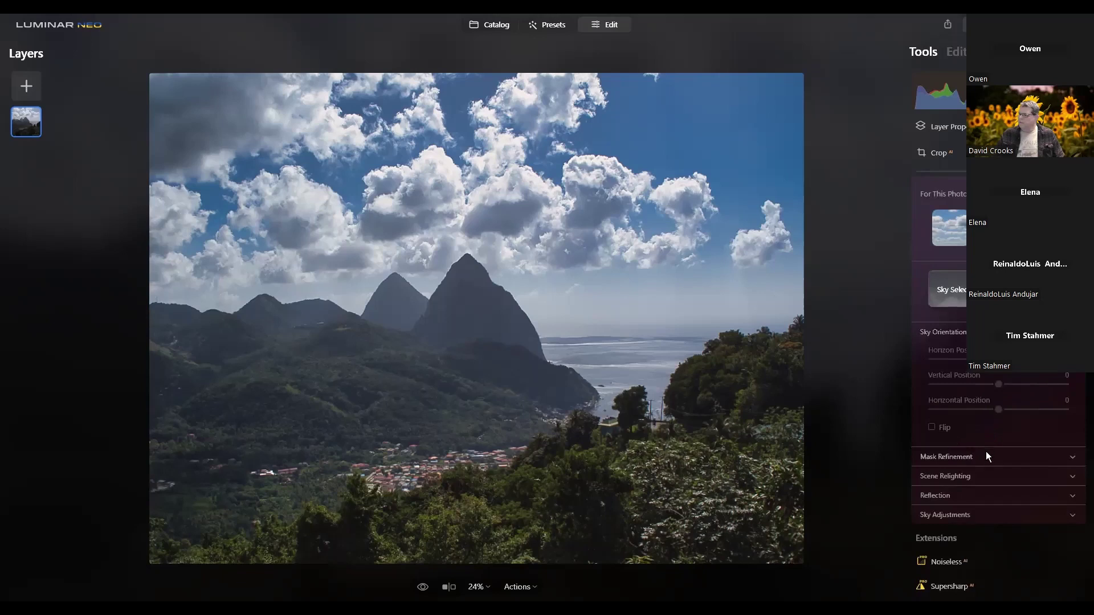
left_click(970, 475)
scroll(984, 460, "down", 5)
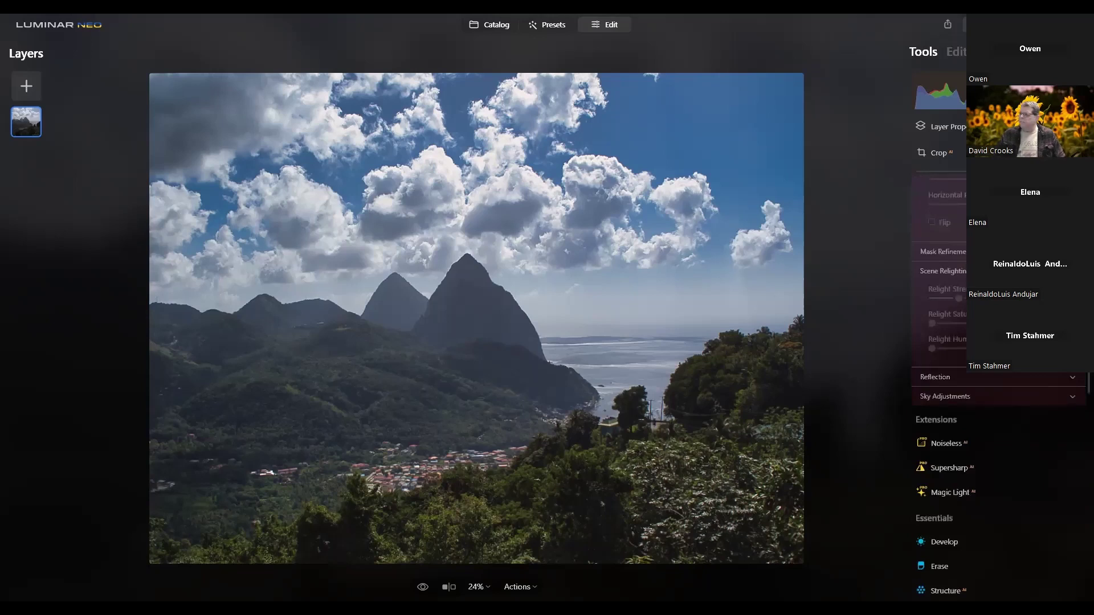
left_click(960, 377)
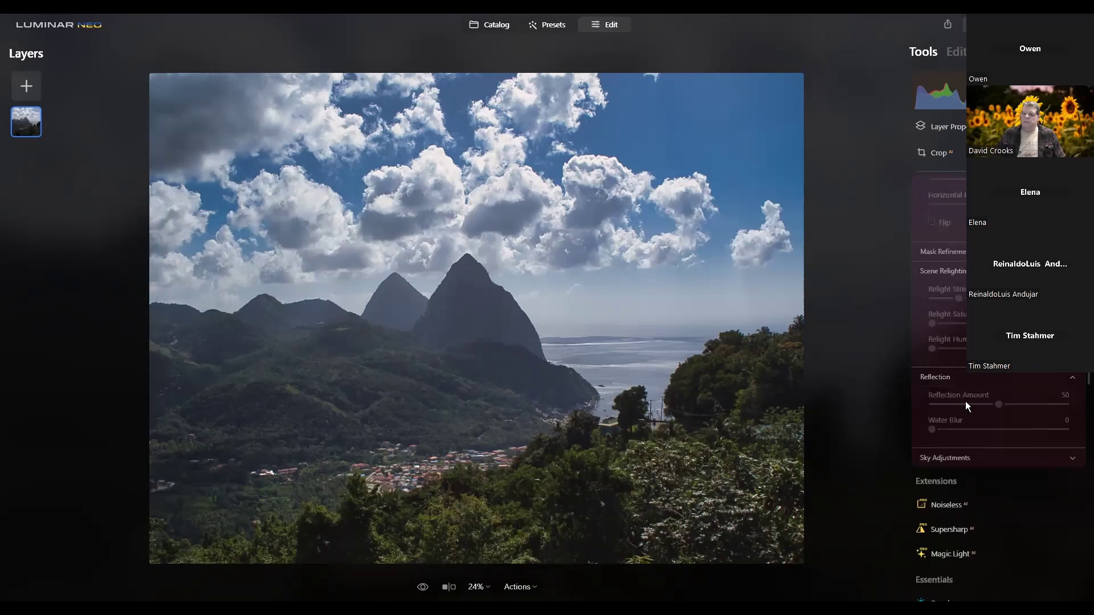
- Examine the Sky Adjustments settings of Sky AI and close the tool
left_click(976, 459)
scroll(980, 451, "down", 3)
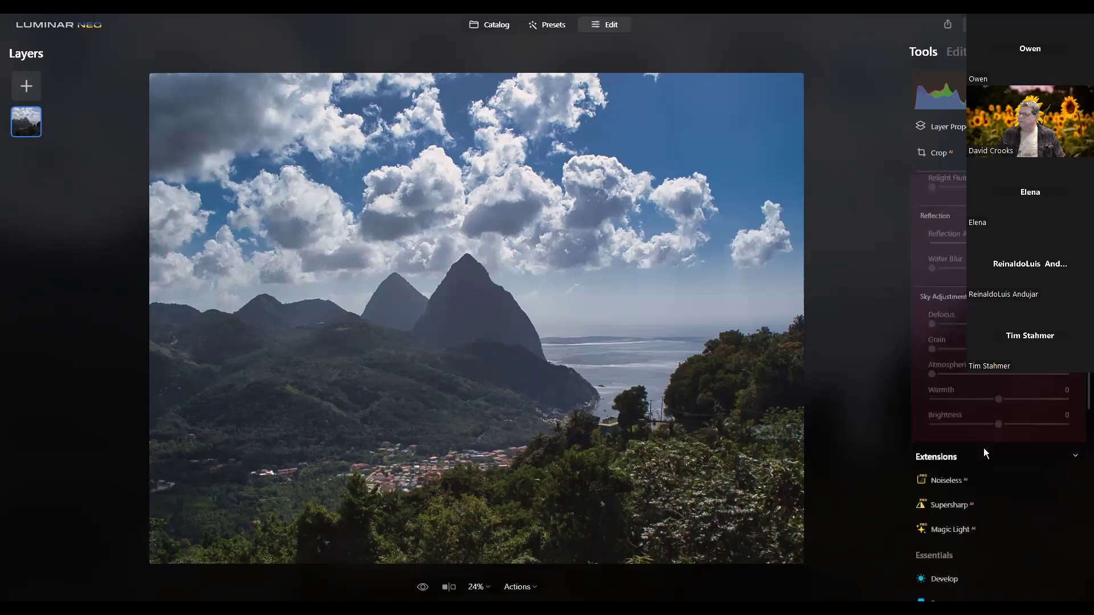
scroll(984, 448, "up", 2)
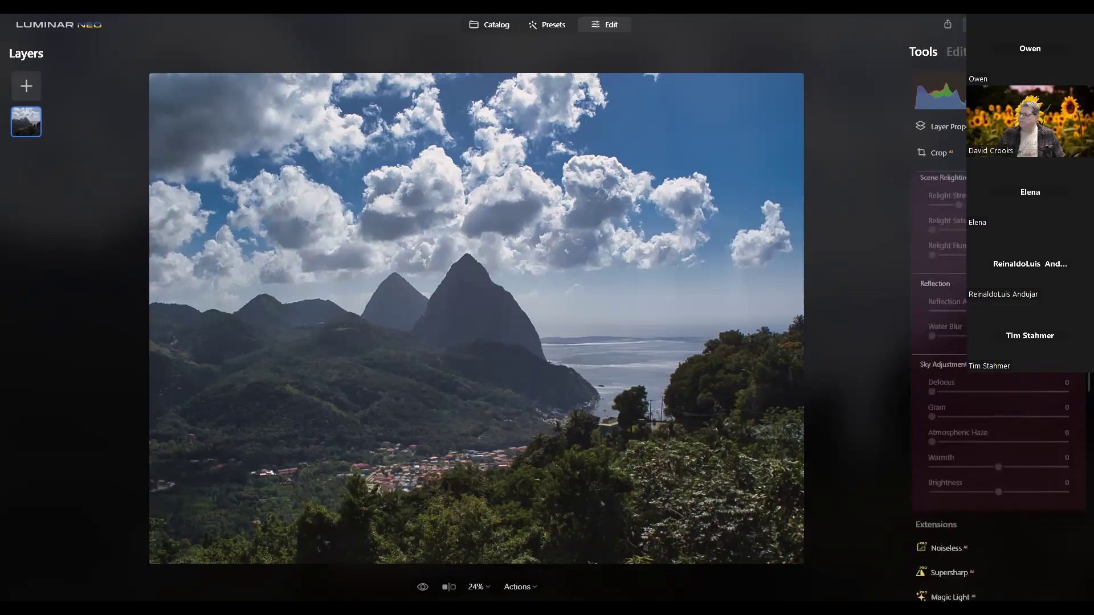
scroll(997, 433, "up", 2)
scroll(997, 433, "up", 5)
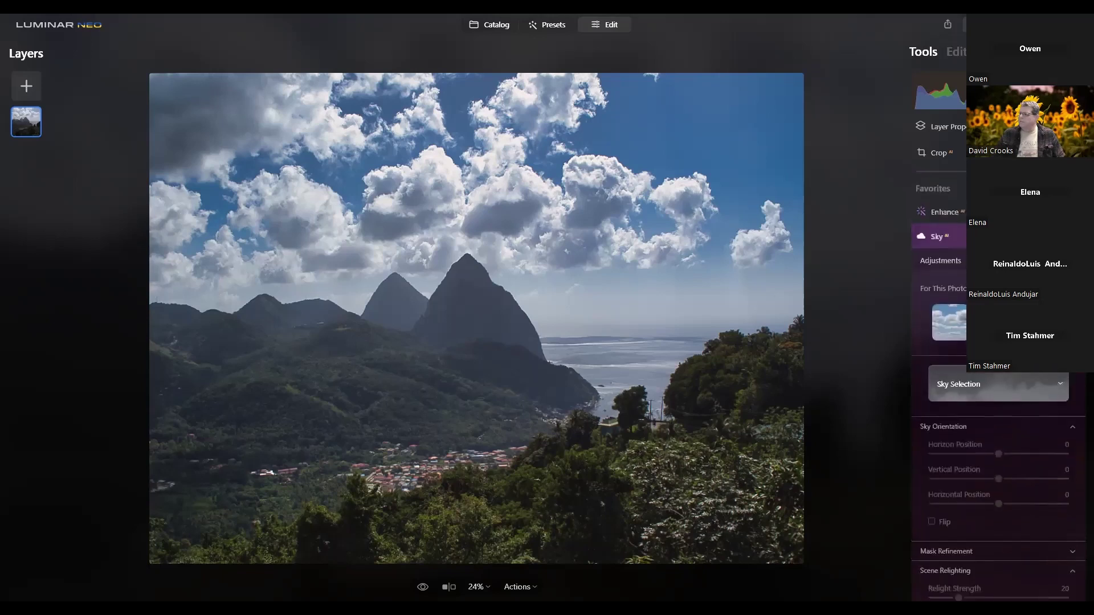
left_click(937, 236)
- Lower the highlights and set the shadows to 56 with the Develop tool
scroll(997, 433, "down", 2)
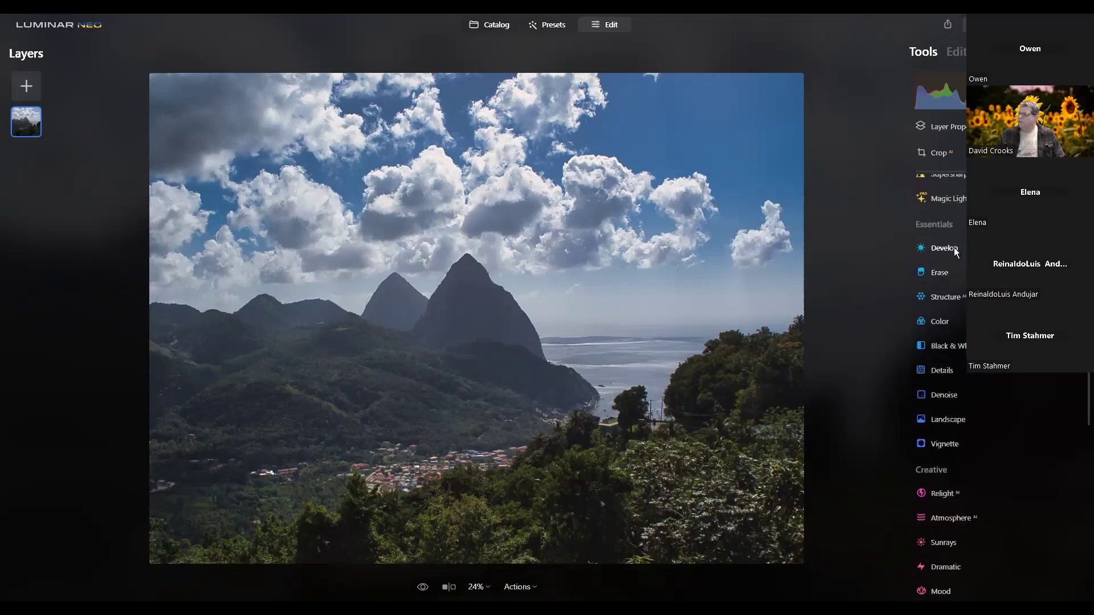
left_click(954, 247)
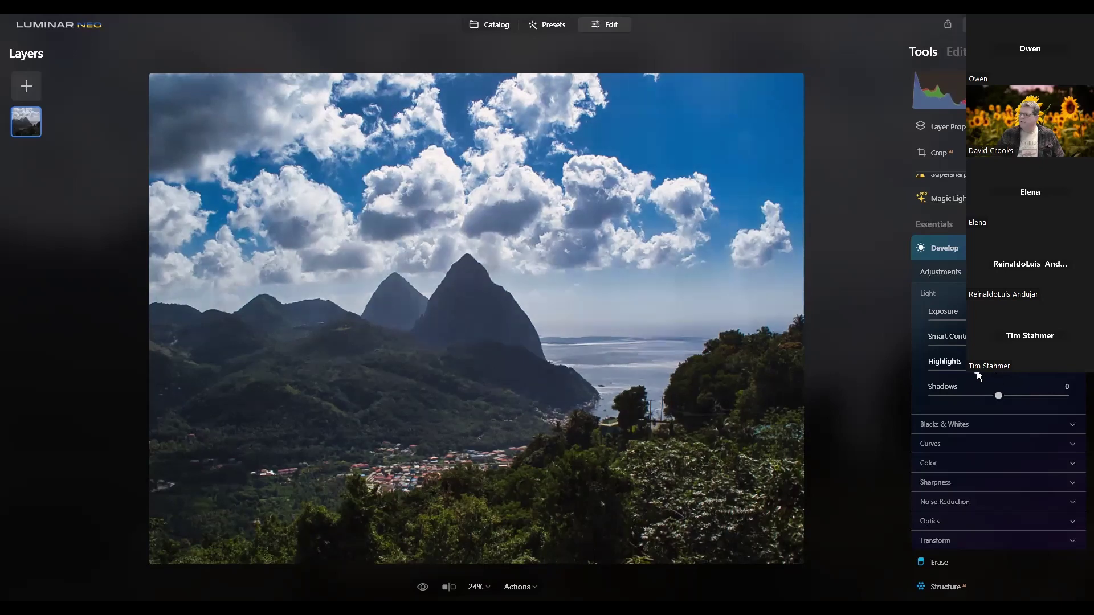
left_click_drag(997, 370, 1036, 390)
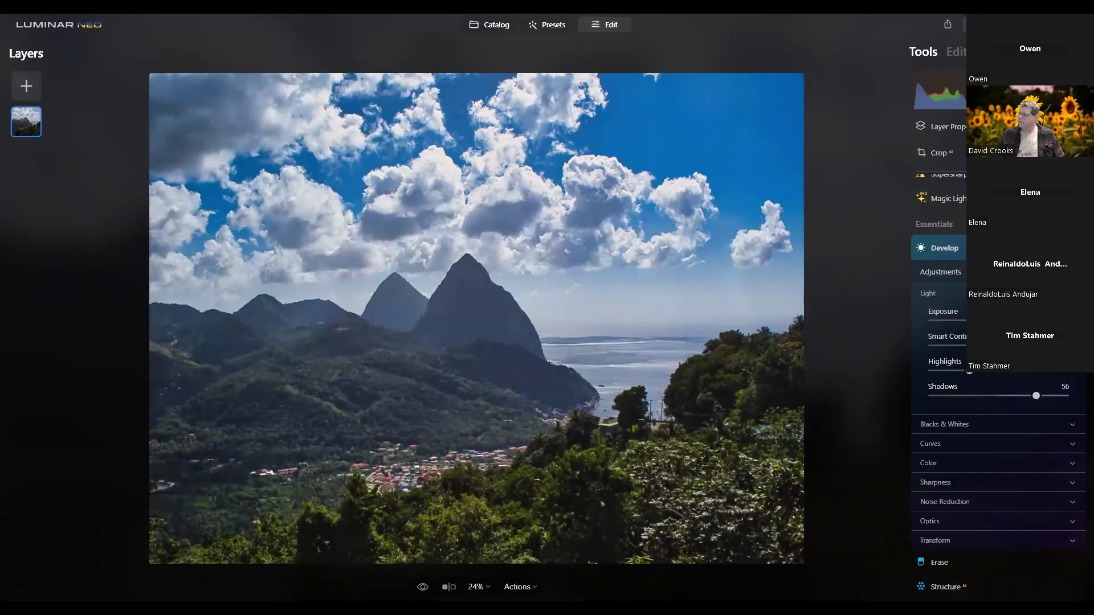
left_click(944, 248)
- Mark small distractions for erasing: the boat on the bay, the cloud scrap at the photo's upper edge, the lower-left buildings and spots among the trees
left_click(940, 272)
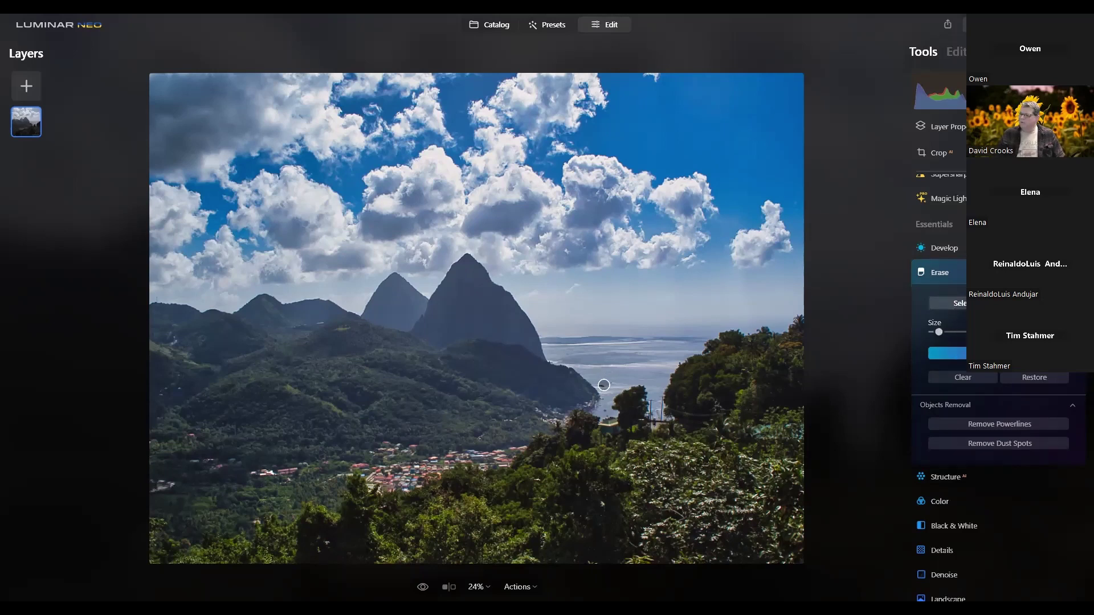
left_click(602, 385)
left_click(644, 79)
left_click(658, 79)
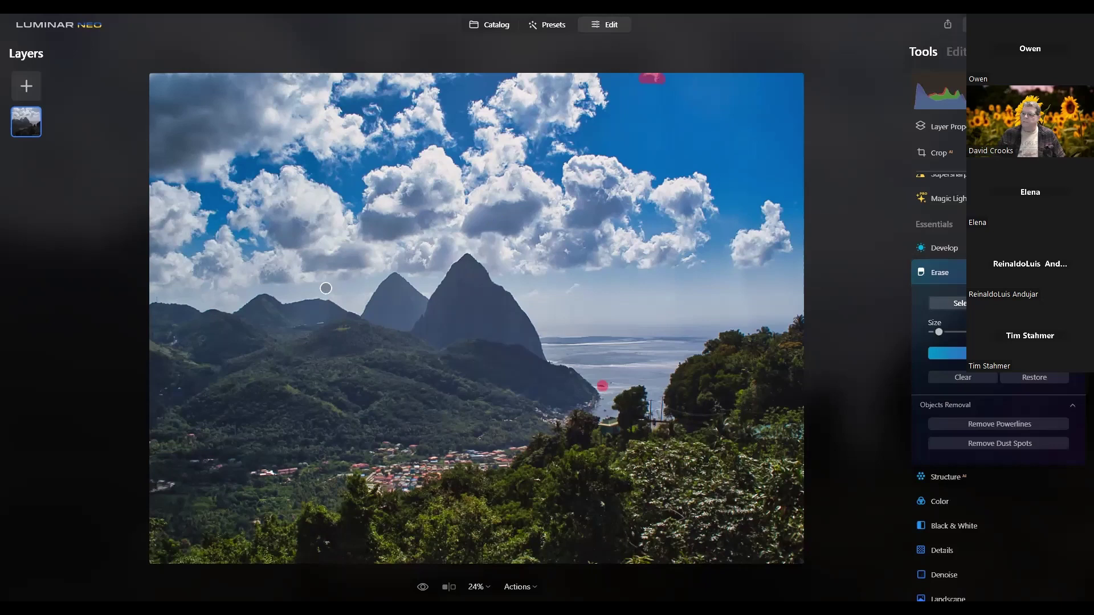
mouse_move(152, 491)
left_mouse_down()
mouse_move(174, 483)
mouse_move(152, 484)
mouse_move(174, 495)
left_mouse_up()
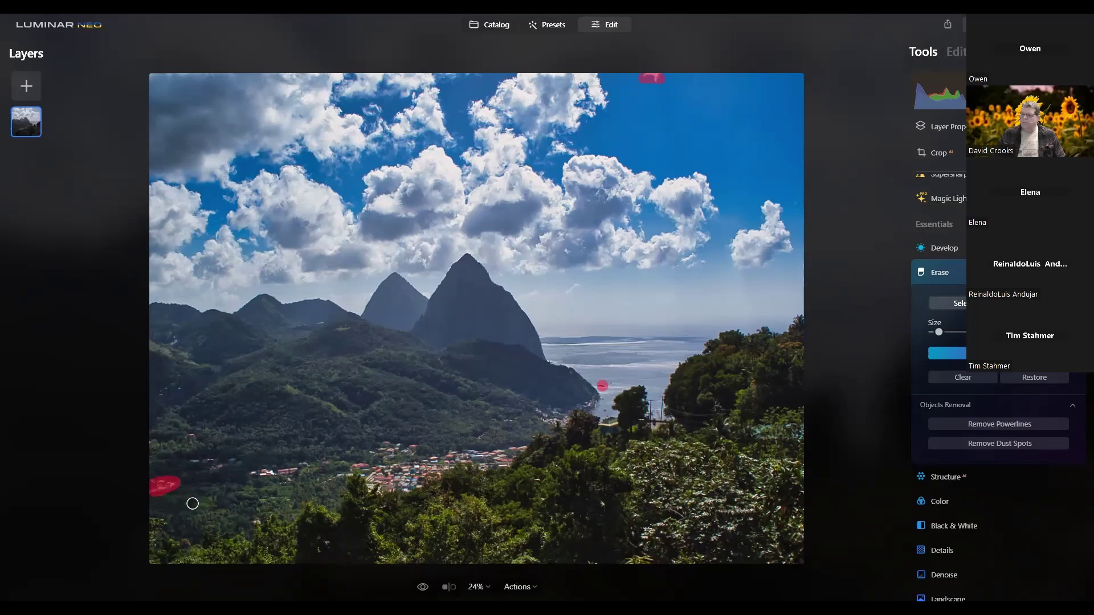
left_click_drag(320, 542, 313, 520)
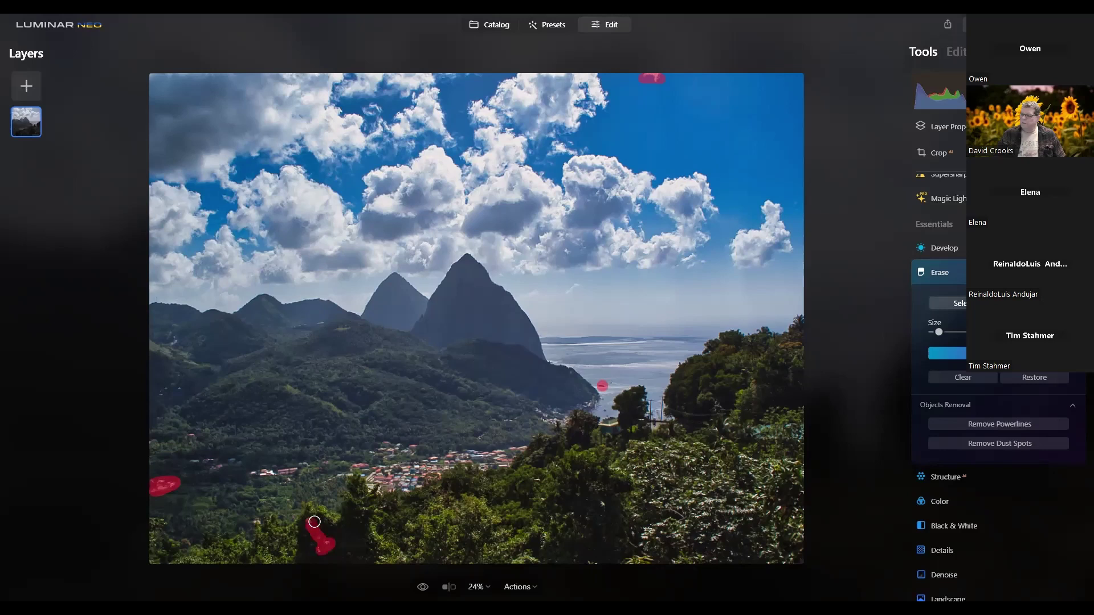
left_click(601, 505)
left_click(535, 481)
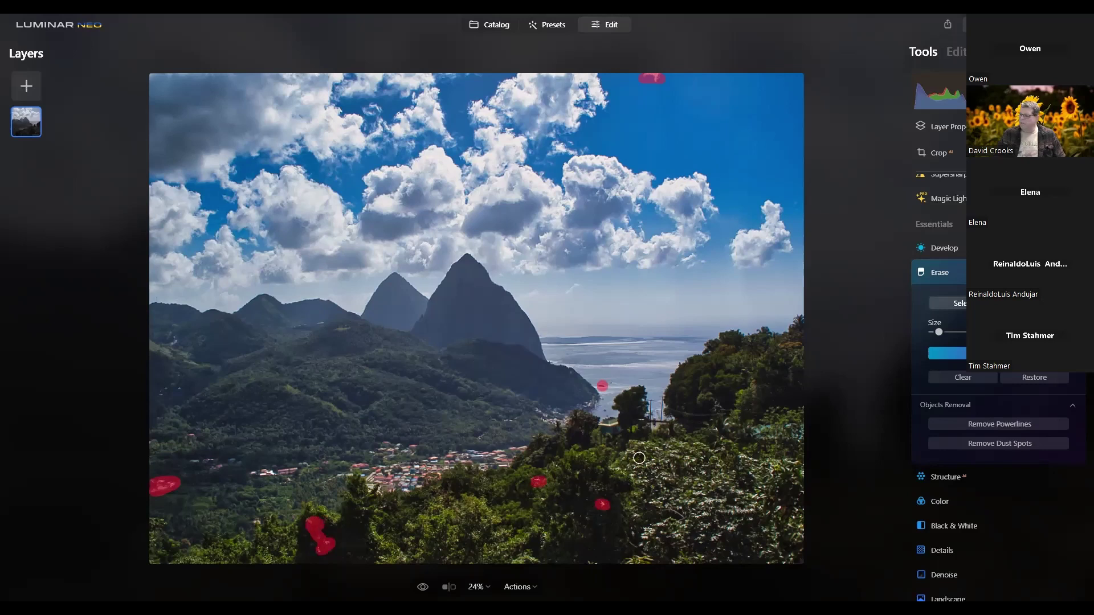
left_click(720, 429)
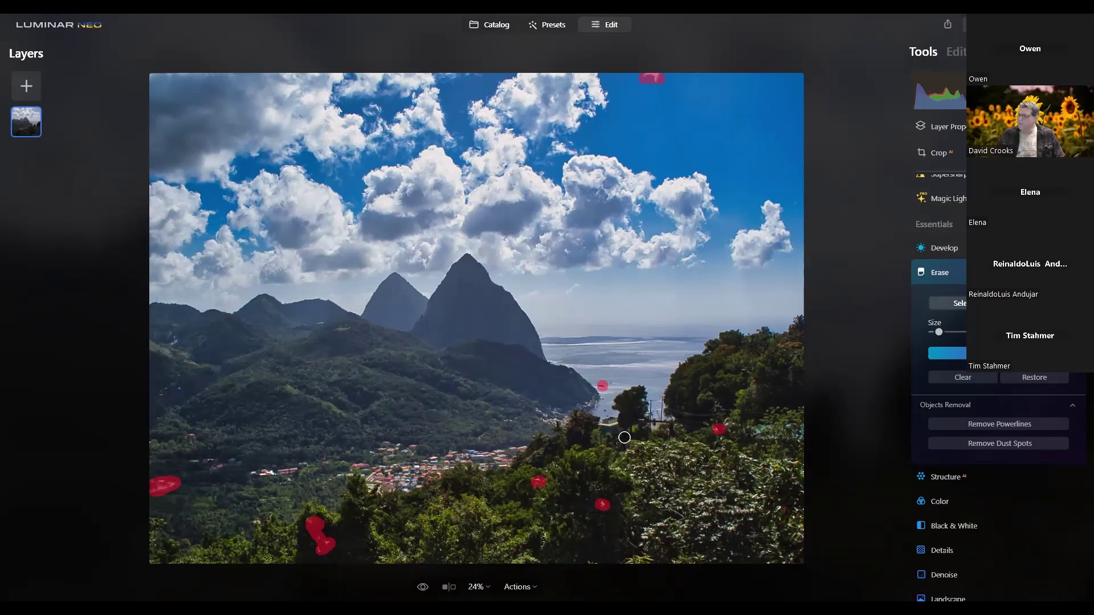
- Try marking a horizontal strip across the trees below the green house for erasing, and remove that marking
scroll(624, 437, "up", 2)
scroll(624, 437, "up", 1)
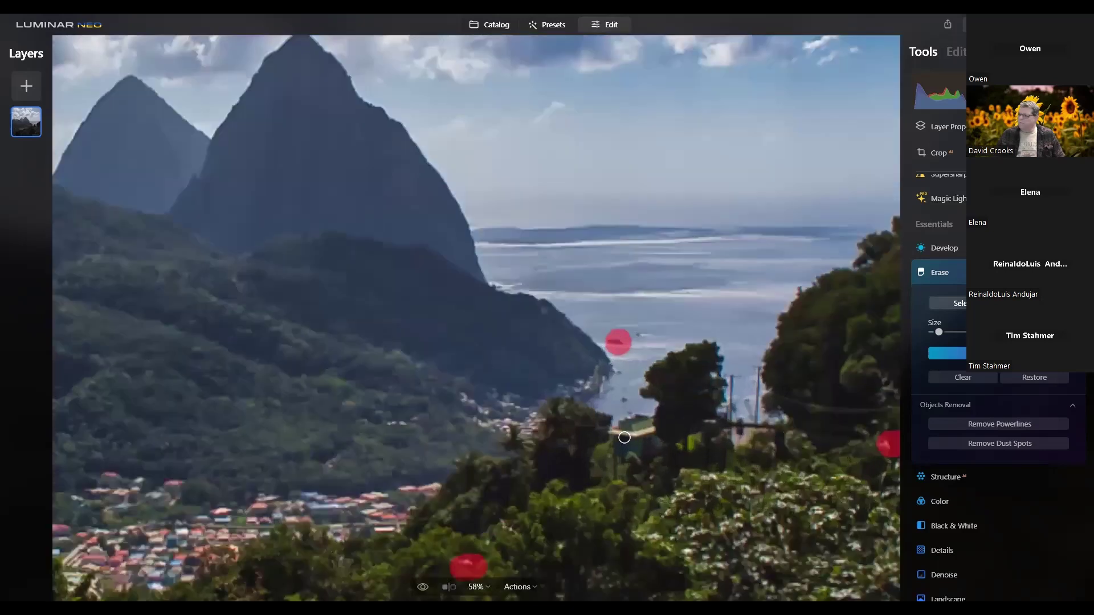
scroll(625, 437, "up", 1)
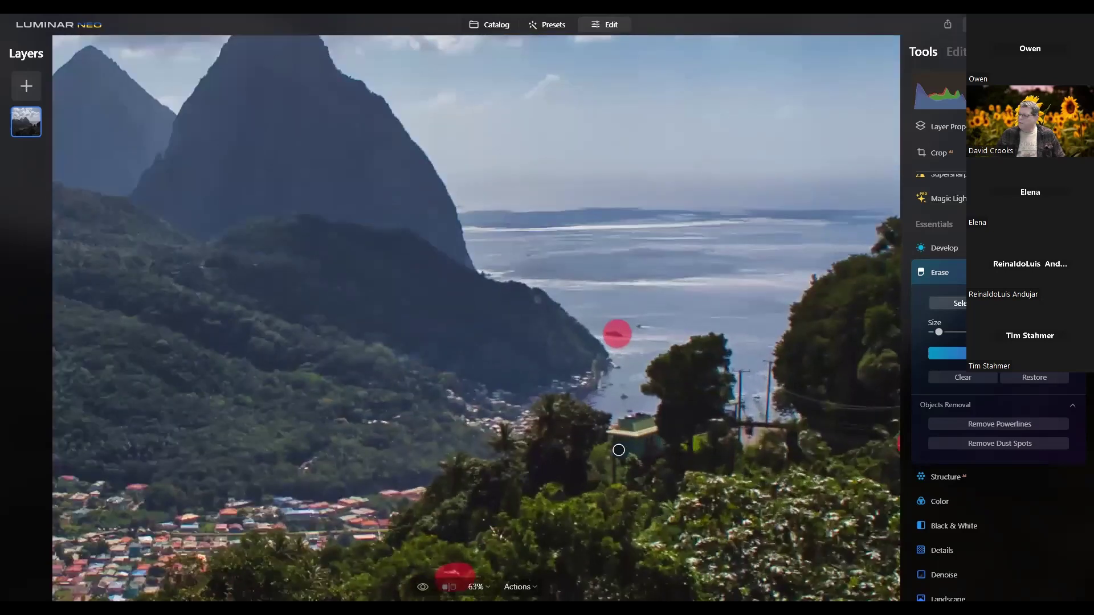
scroll(619, 450, "up", 1)
left_click_drag(687, 463, 541, 464)
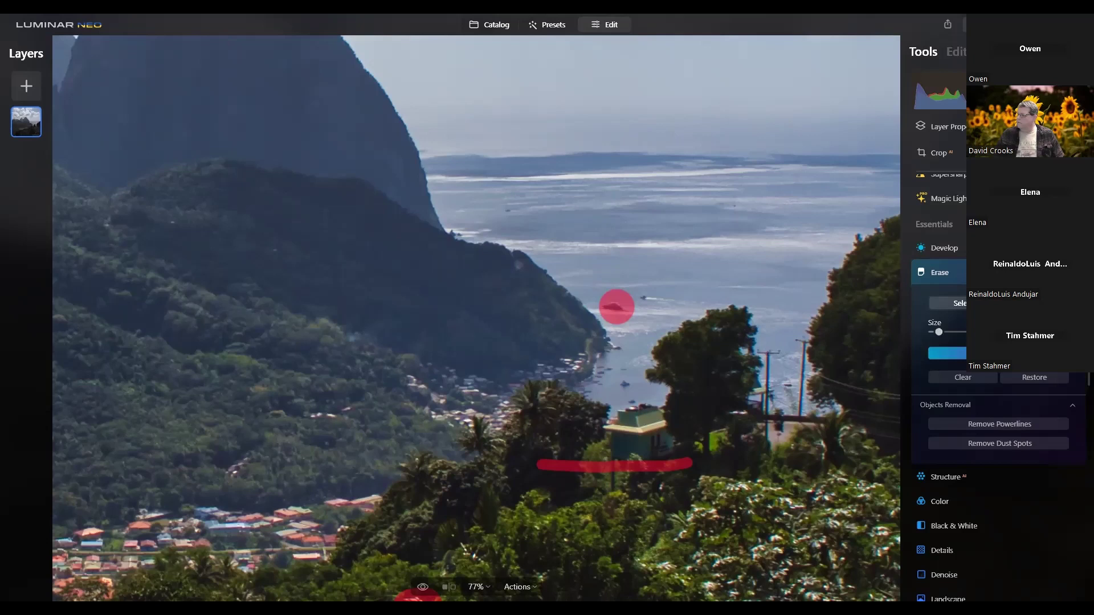
mouse_move(690, 464)
left_mouse_down()
mouse_move(627, 466)
mouse_move(710, 454)
mouse_move(533, 461)
mouse_move(547, 473)
left_mouse_up()
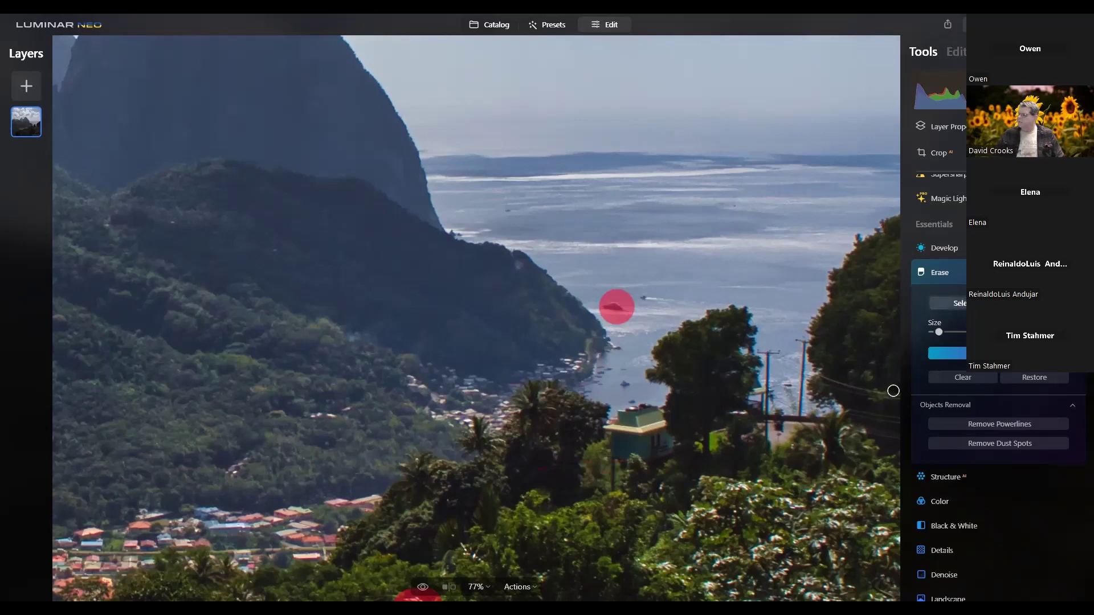
- Erase the marked spots from the photo and run the automatic powerline removal
left_click(968, 353)
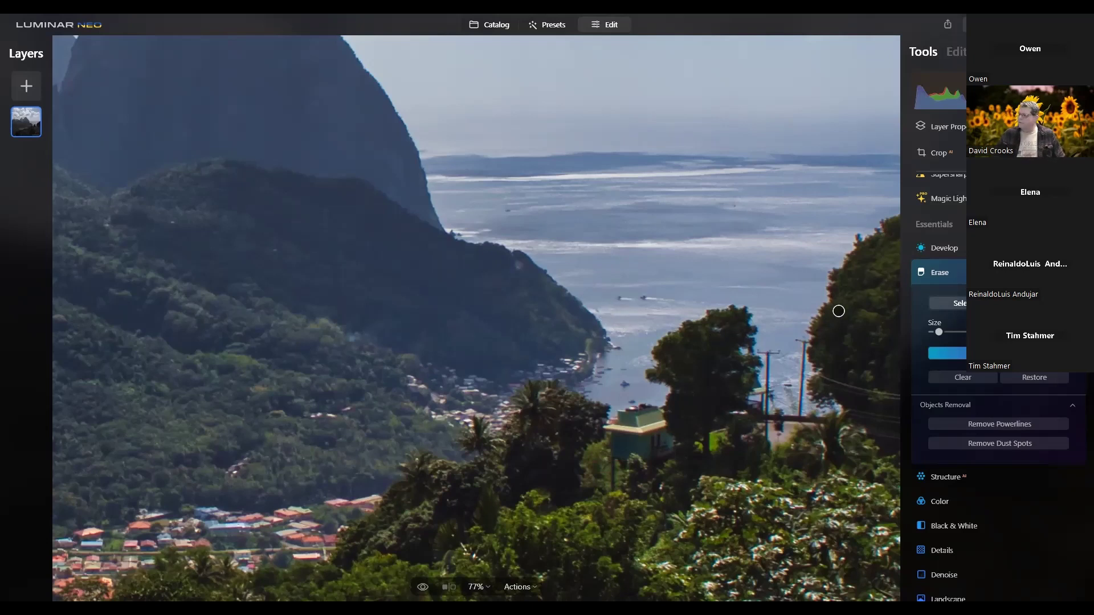
left_click(991, 272)
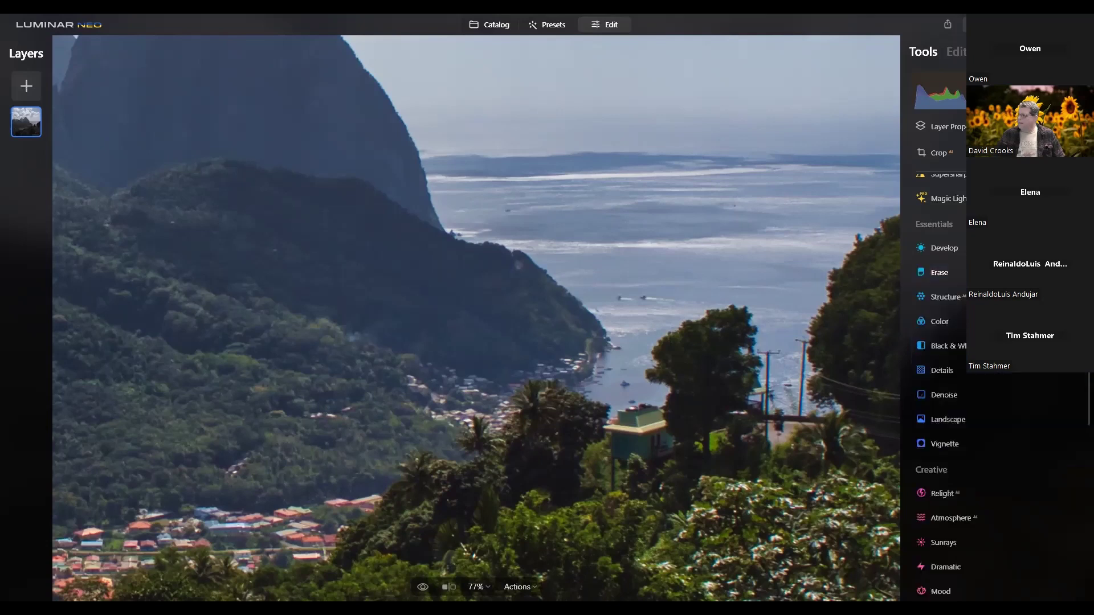
left_click(962, 275)
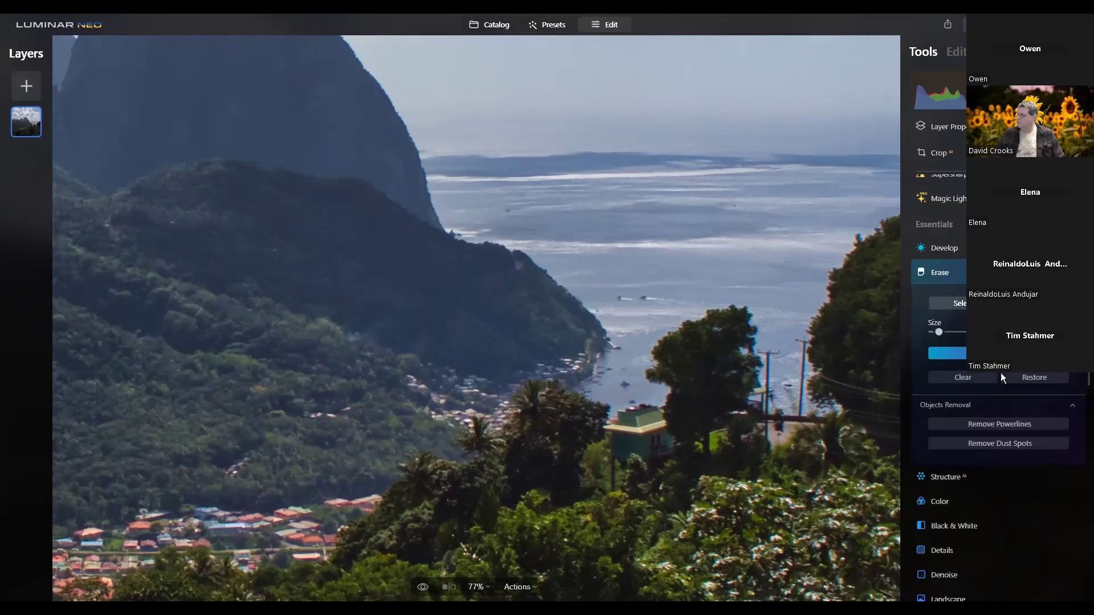
left_click(991, 425)
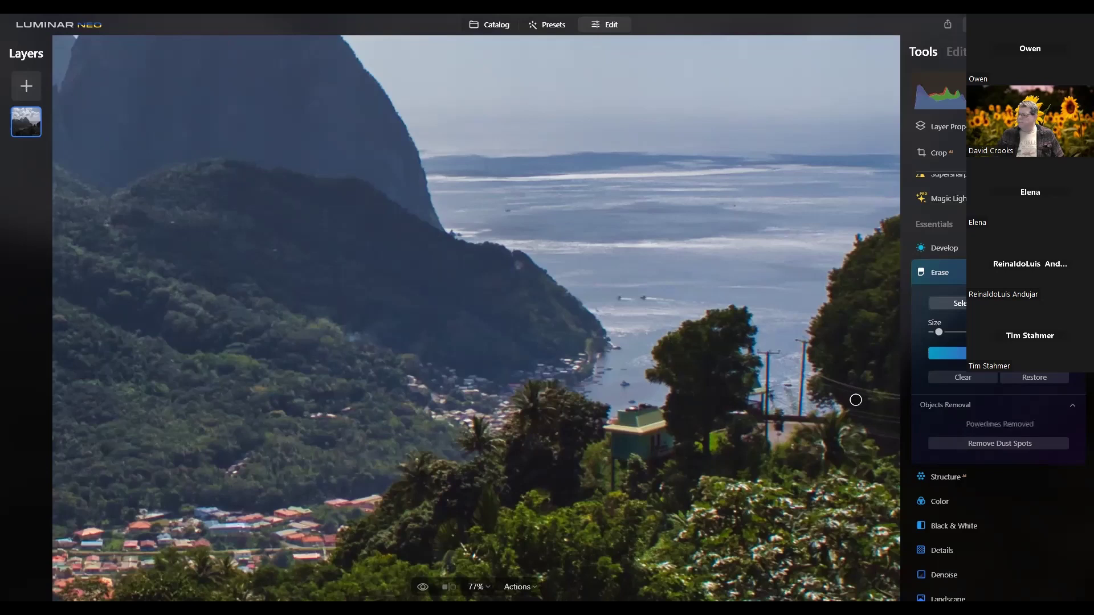
- Inspect the area around the poles and powerlines beside the bay as well as the whole photo, and close the Erase tool
scroll(856, 400, "down", 3)
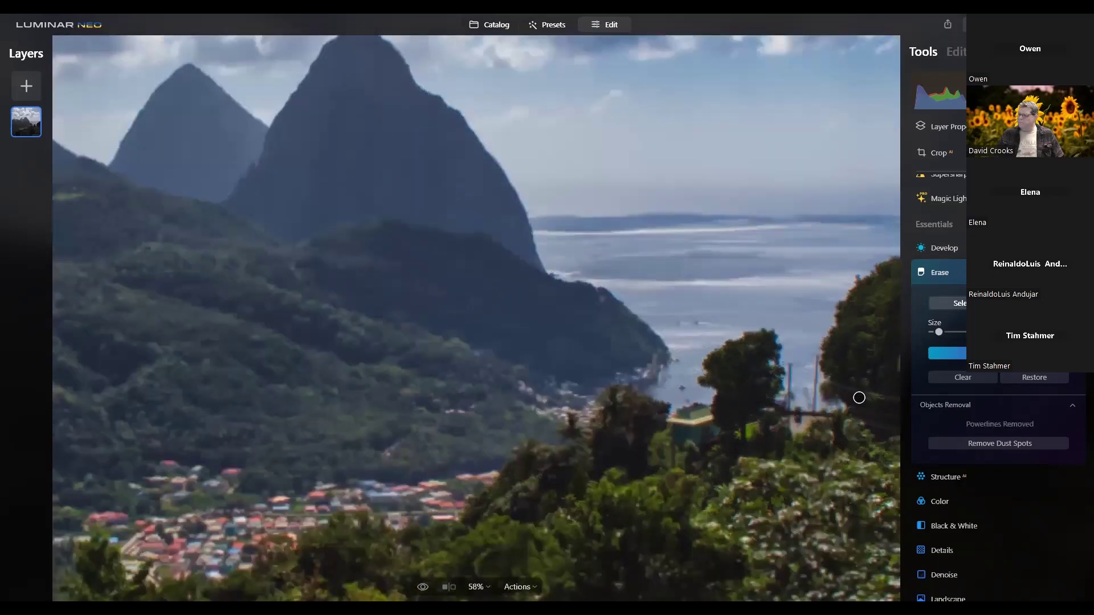
scroll(859, 398, "down", 2)
scroll(861, 396, "down", 2)
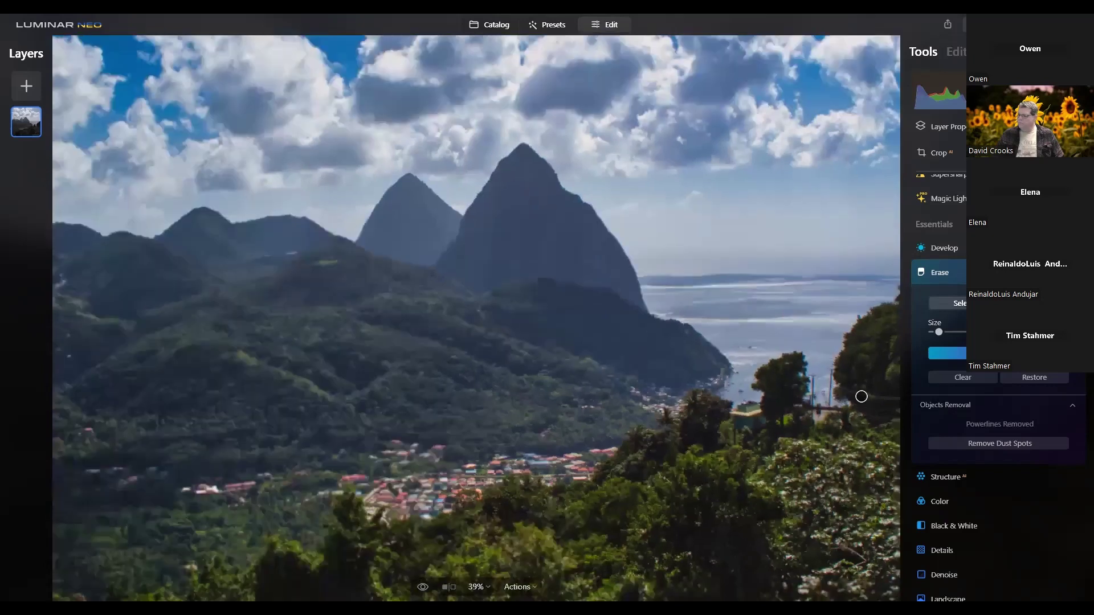
scroll(862, 395, "down", 1)
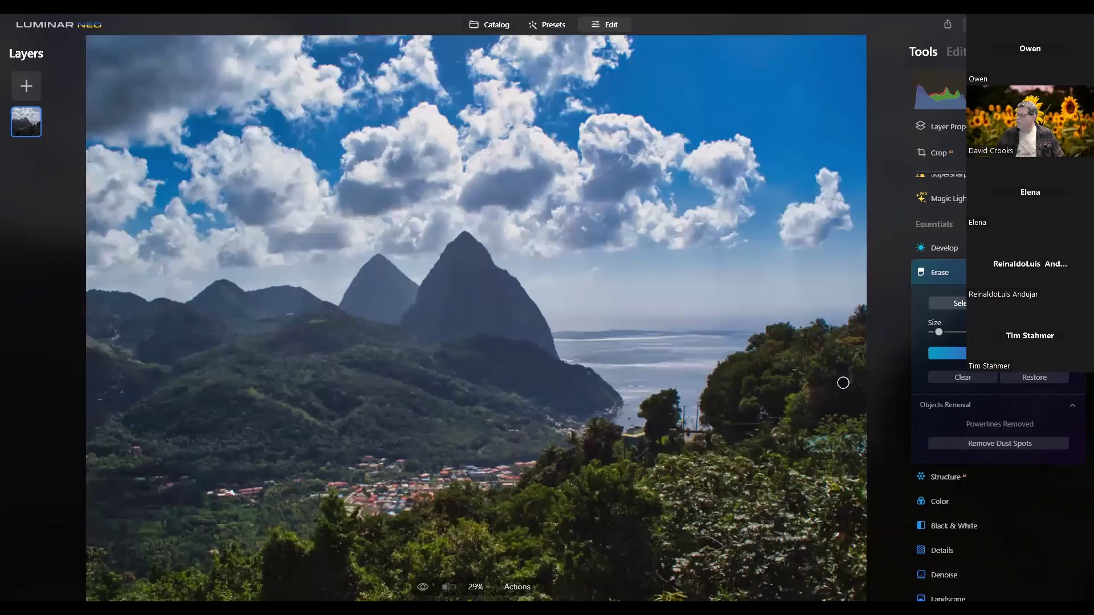
scroll(844, 380, "up", 2)
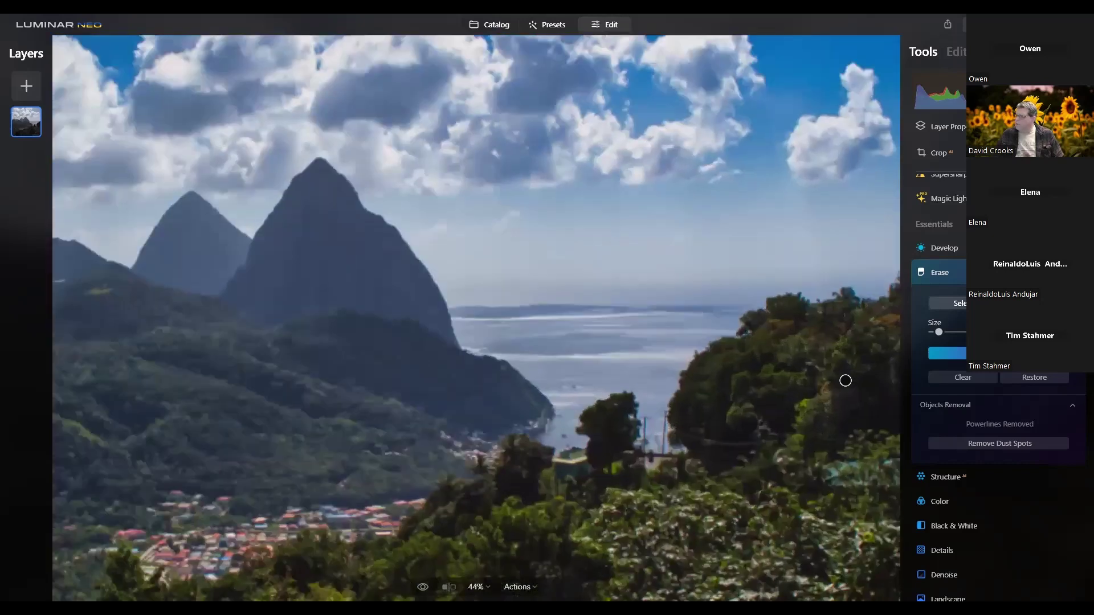
scroll(761, 443, "up", 1)
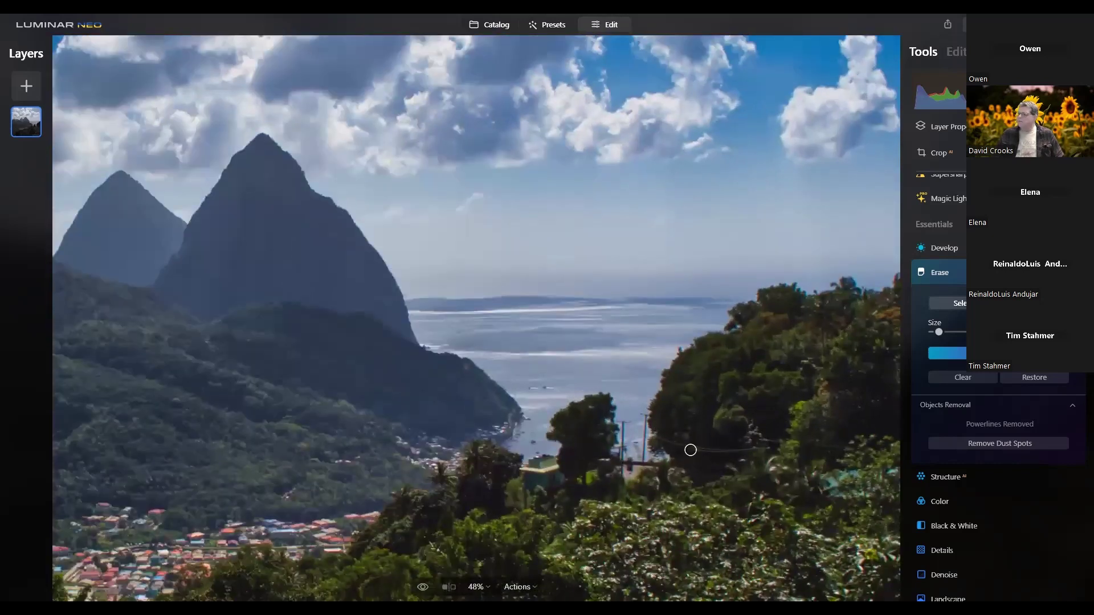
scroll(700, 441, "down", 1)
scroll(699, 441, "down", 1)
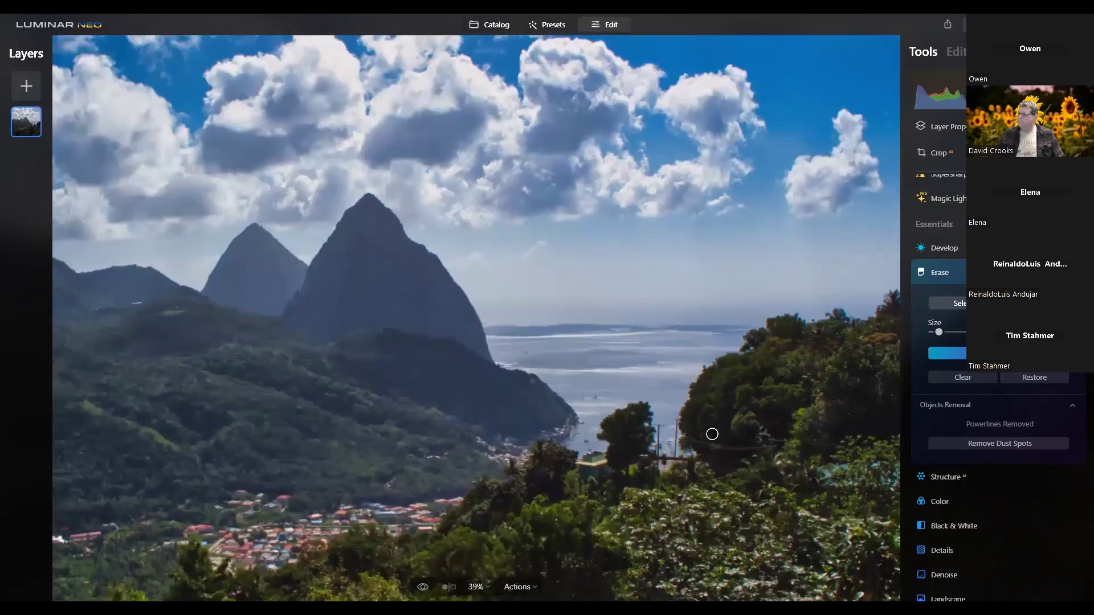
scroll(712, 434, "down", 2)
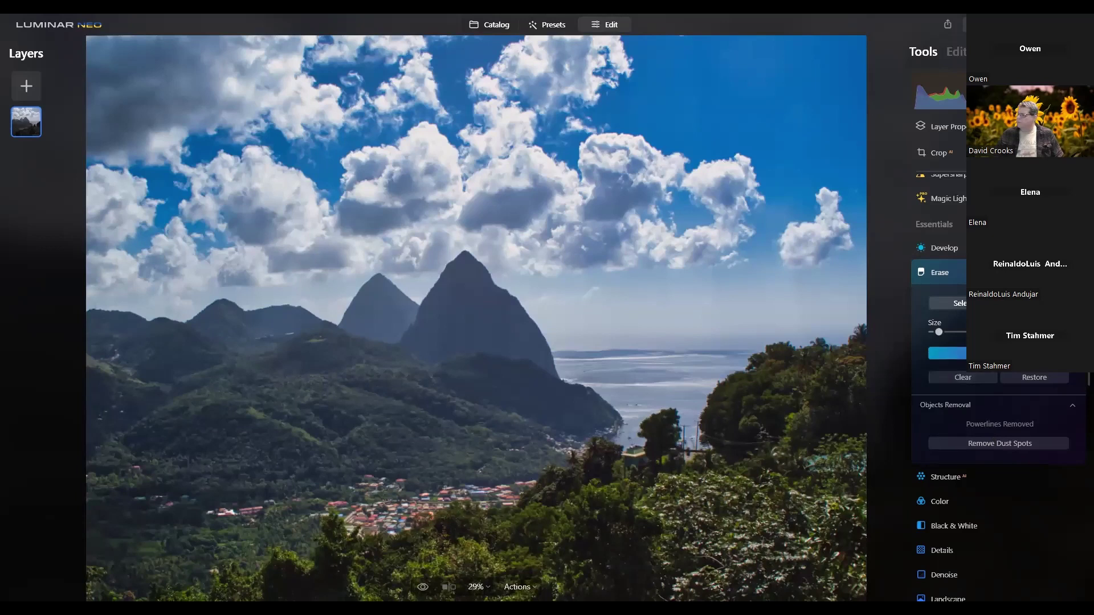
left_click(999, 272)
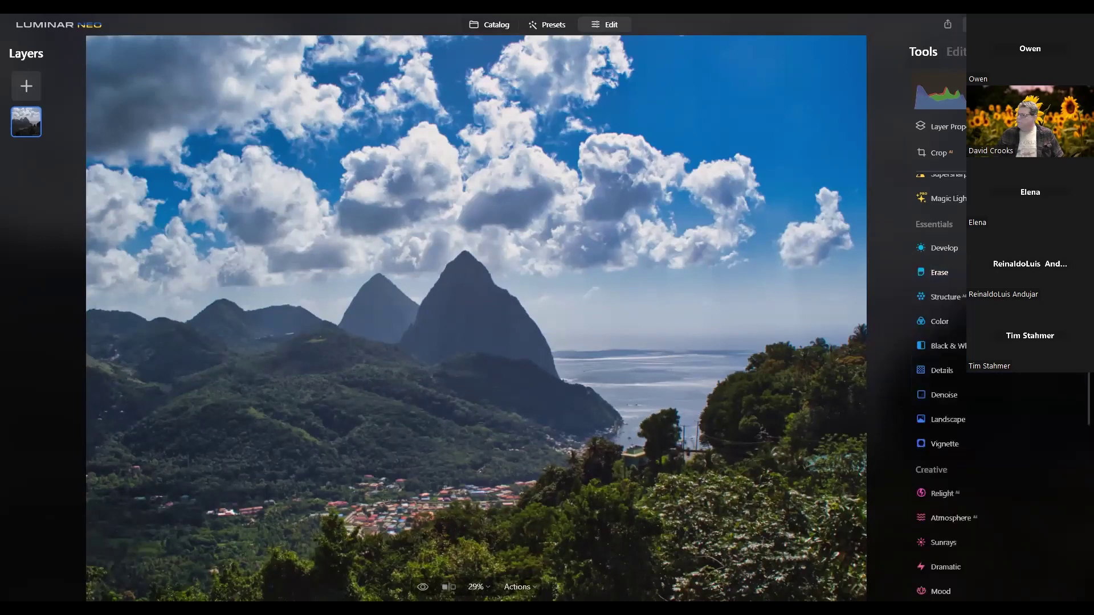
- Raise the amount and boost in Structure AI to bring out detail in the landscape
left_click(998, 297)
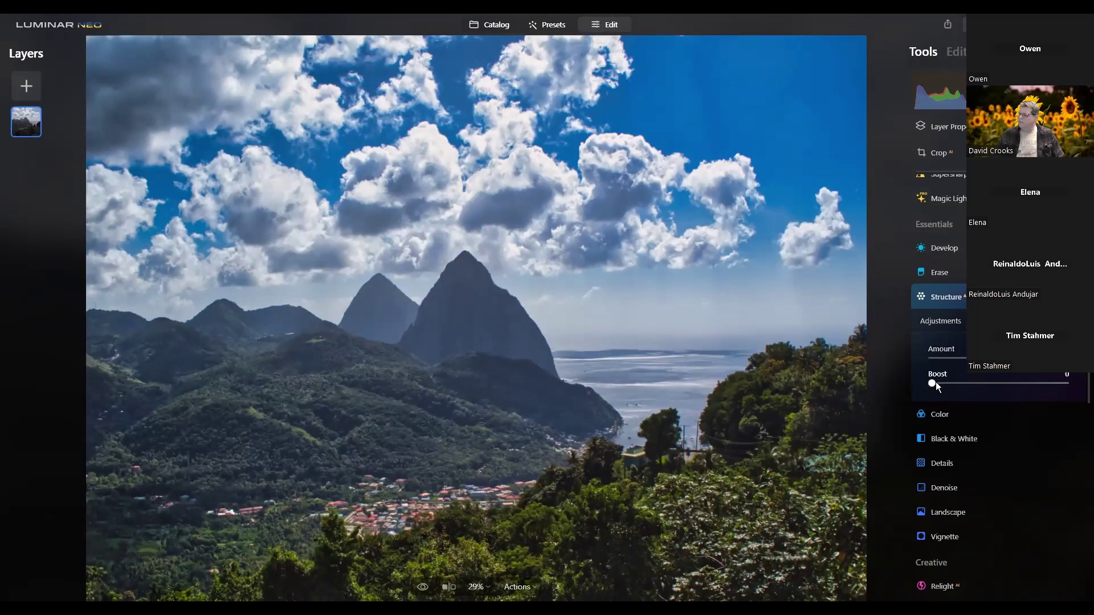
left_click_drag(945, 383, 959, 384)
left_click(961, 296)
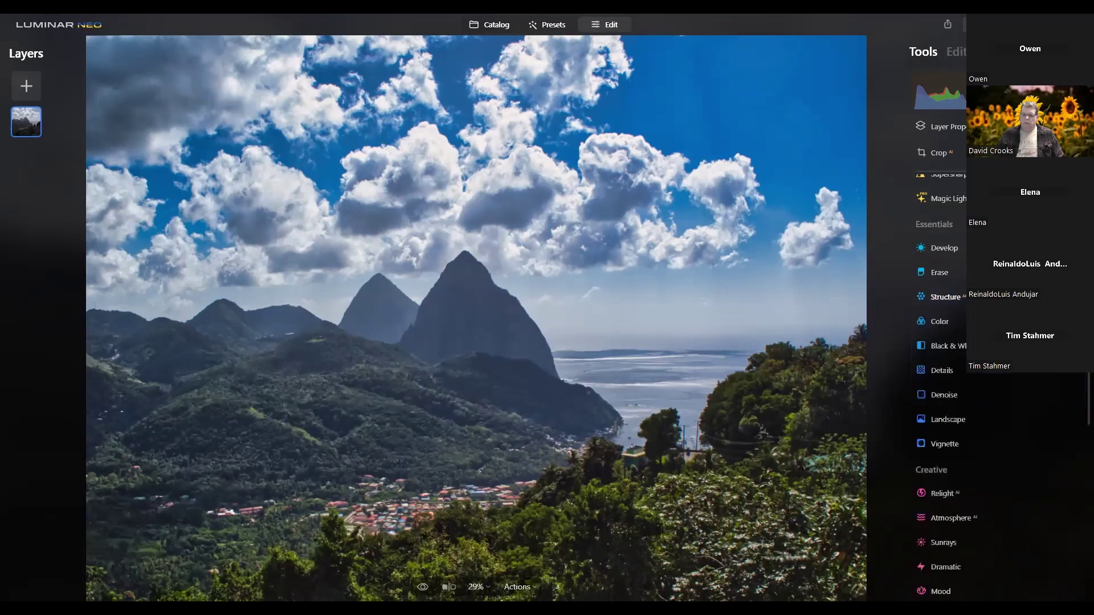
- Increase Remove Color Cast with the Color tool and view the HSL hue settings
left_click(962, 320)
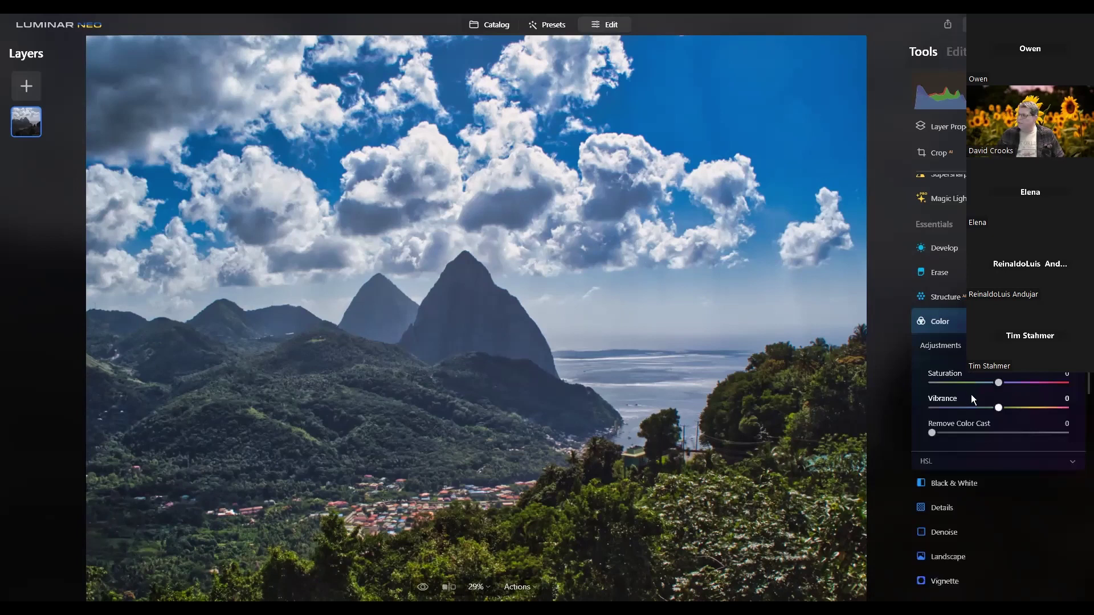
left_click(954, 432)
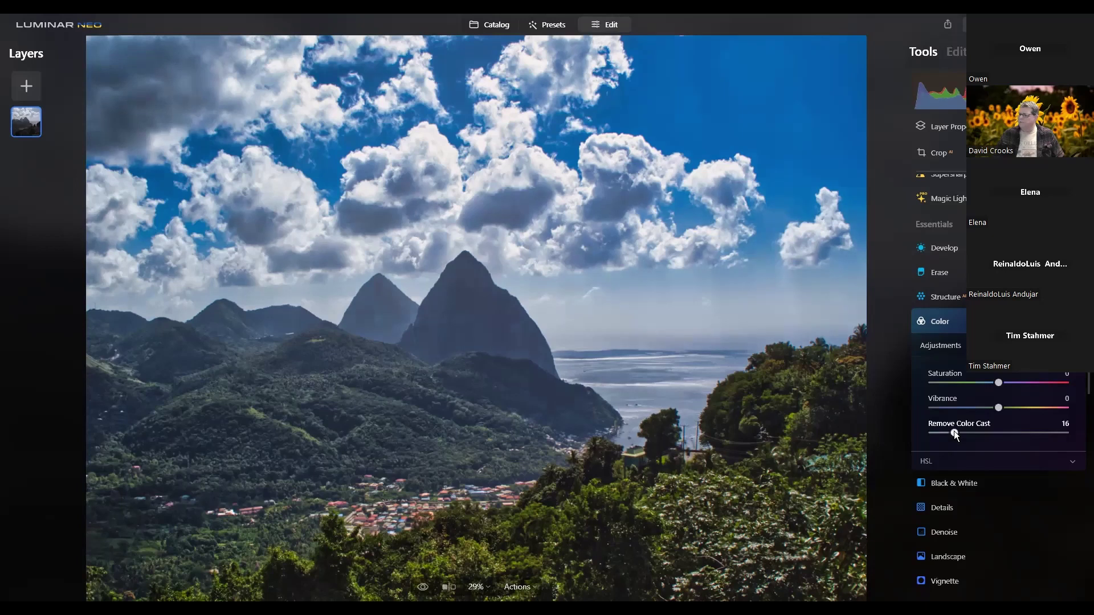
left_click_drag(961, 433, 962, 434)
left_click(959, 460)
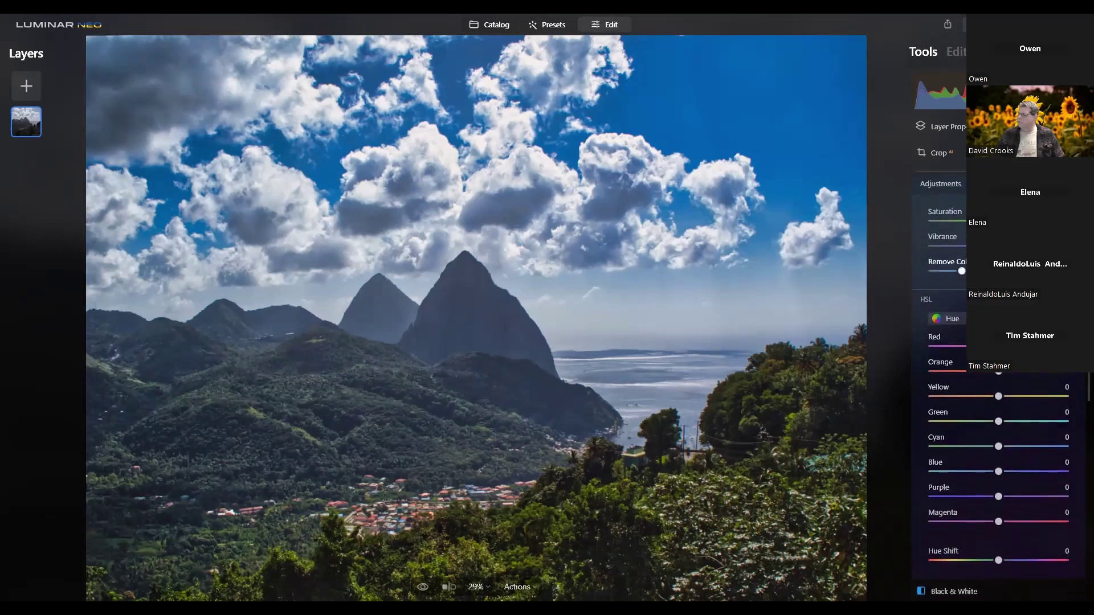
scroll(997, 399, "up", 2)
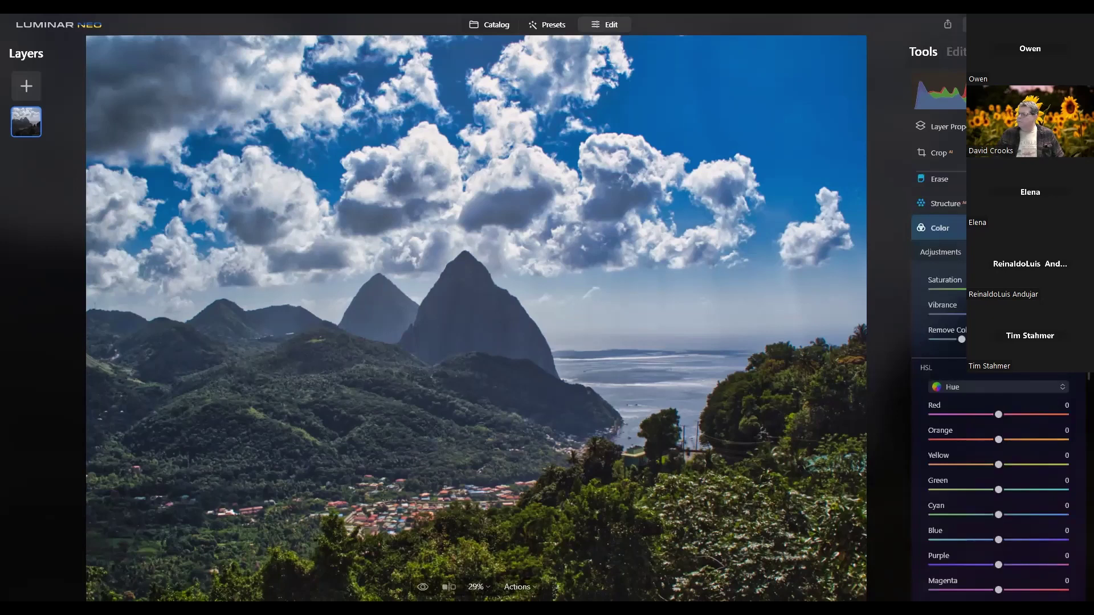
left_click(939, 228)
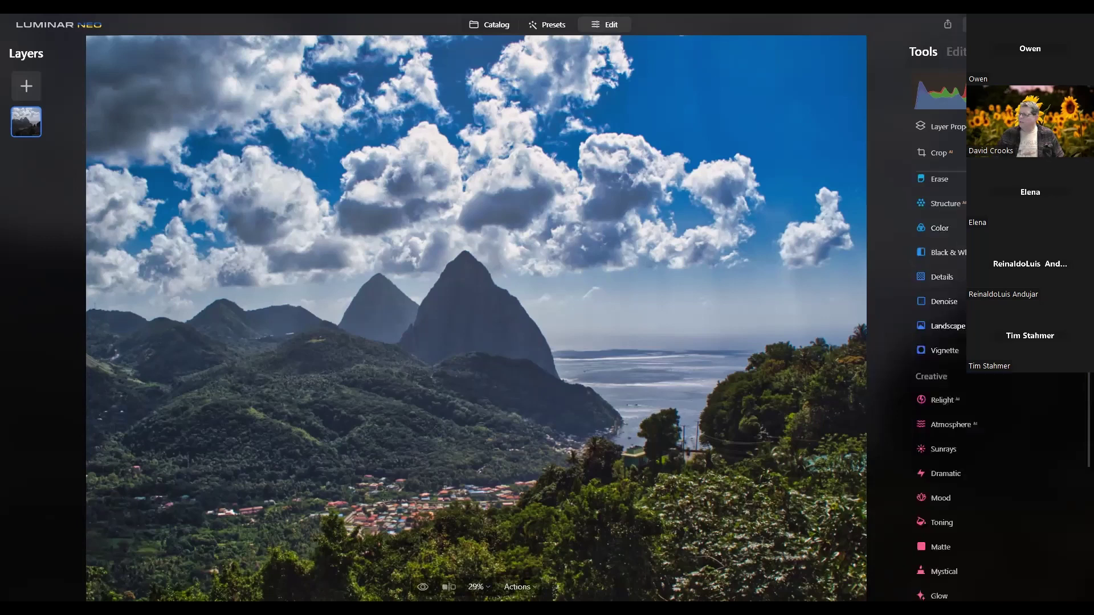
- Raise Large Details slightly with the Details tool to sharpen the landscape's texture
scroll(940, 342, "down", 1)
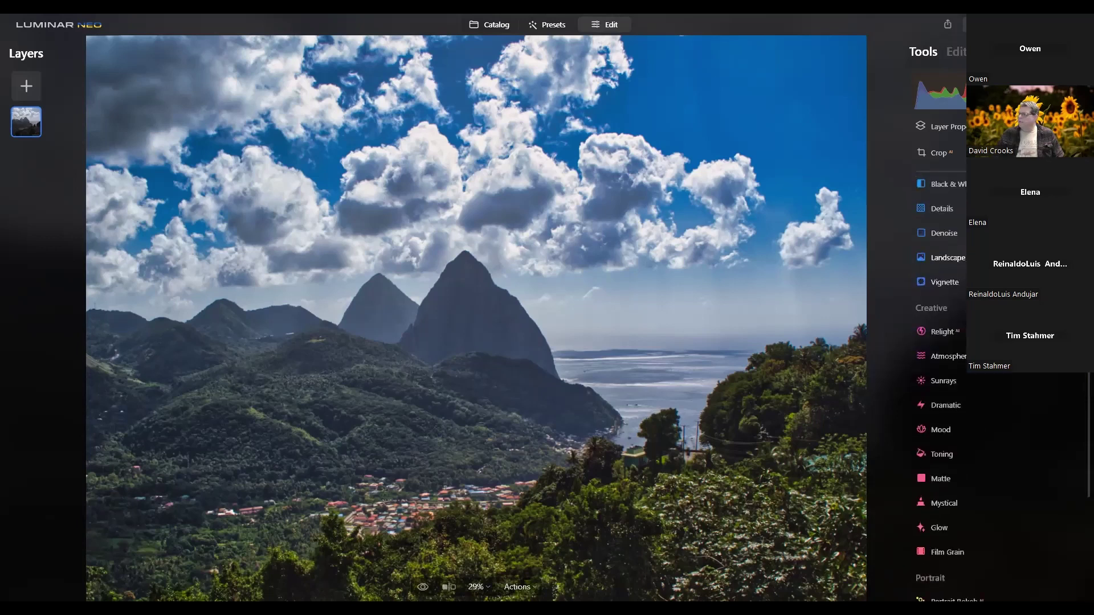
scroll(954, 197, "up", 1)
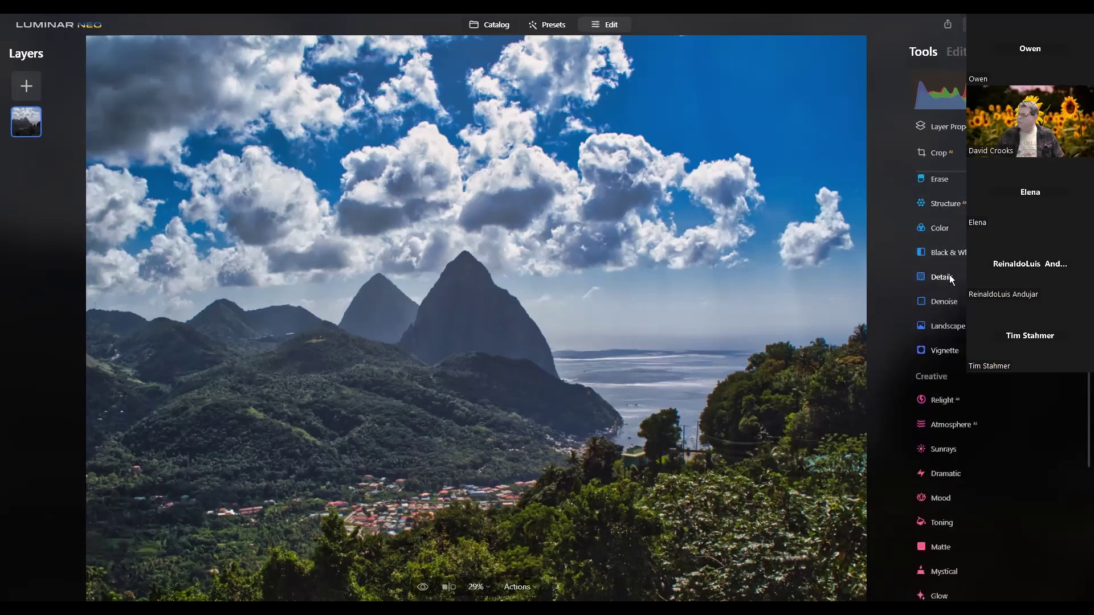
left_click(950, 280)
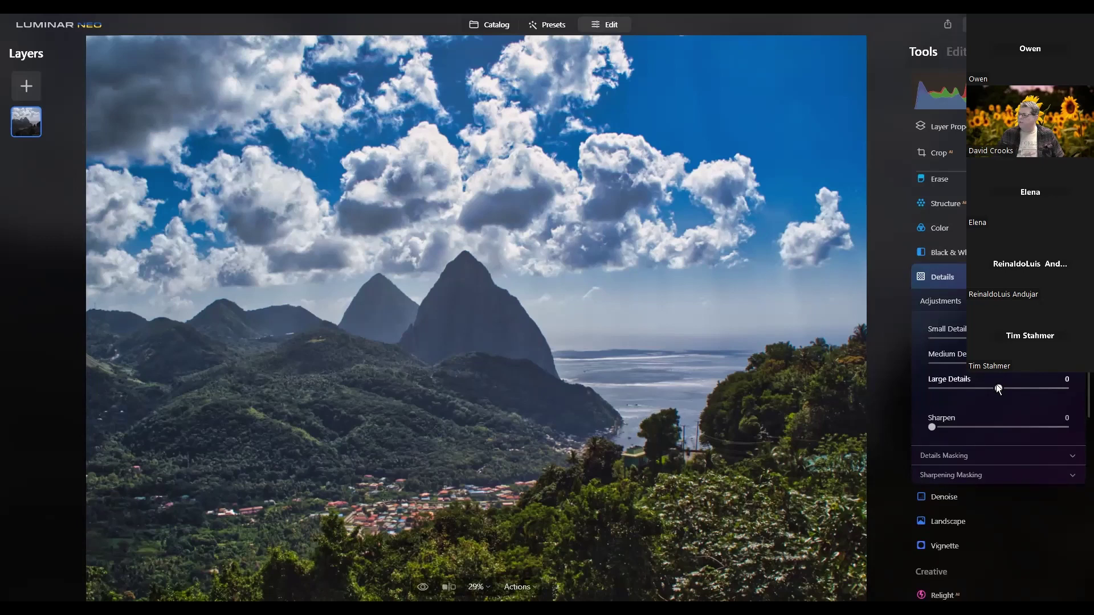
left_click_drag(1001, 387, 1004, 388)
left_click(942, 277)
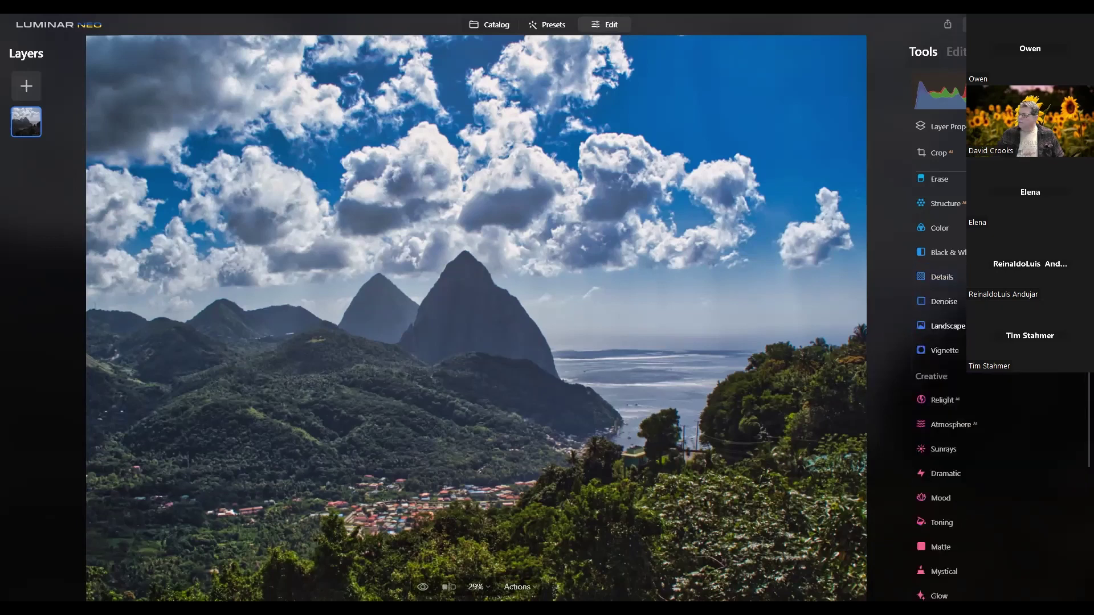
- Set Dehaze to 4 with the Landscape tool and slightly raise Golden Hour and Foliage Enhancer
left_click(972, 326)
left_click(947, 387)
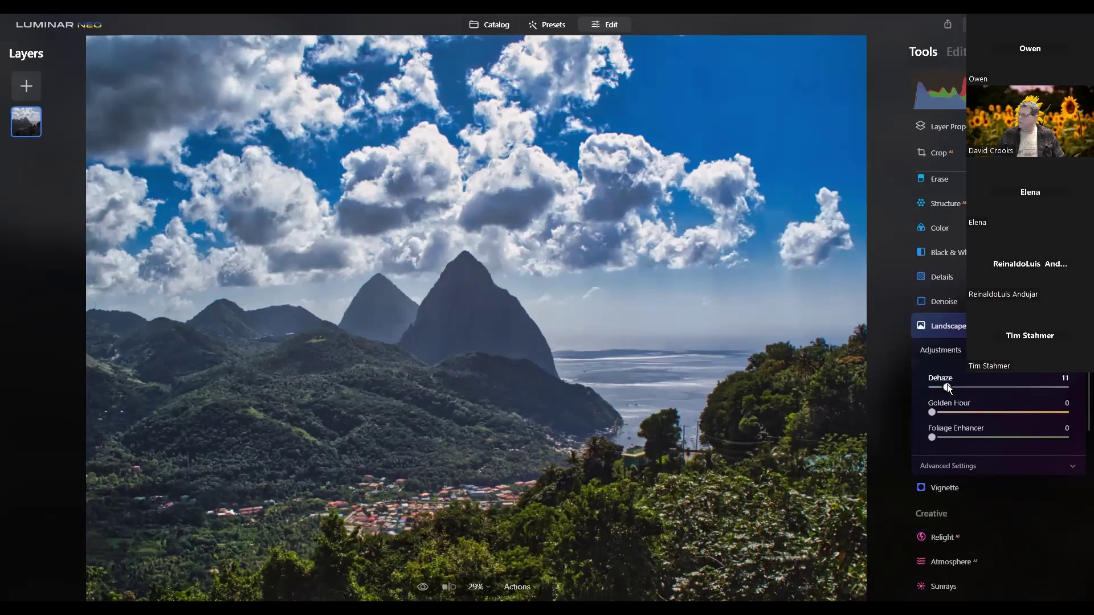
left_click(970, 387)
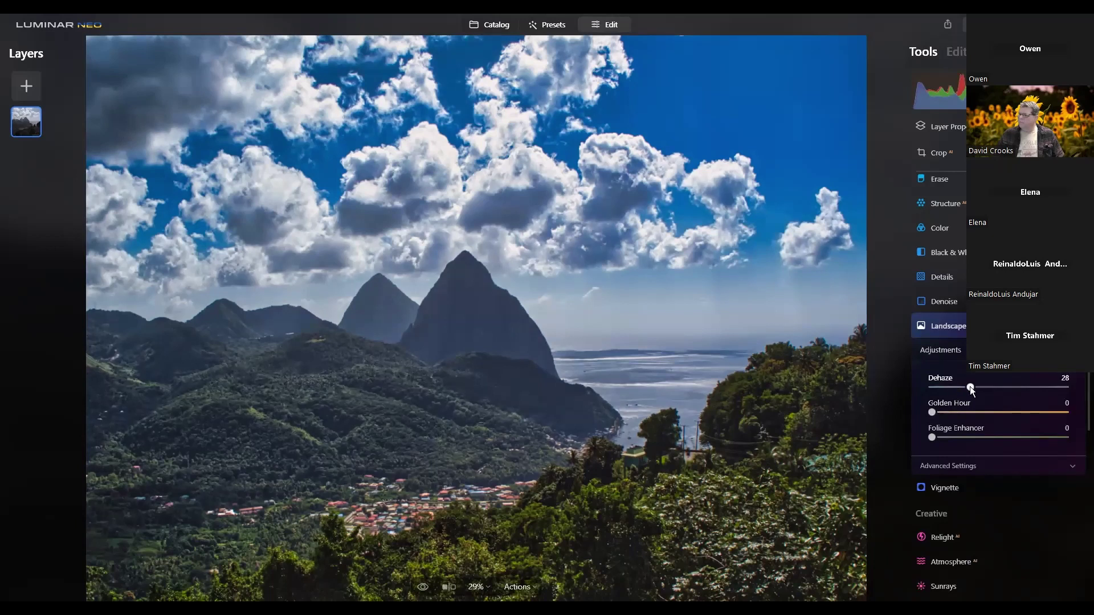
left_click(968, 387)
left_click(939, 388)
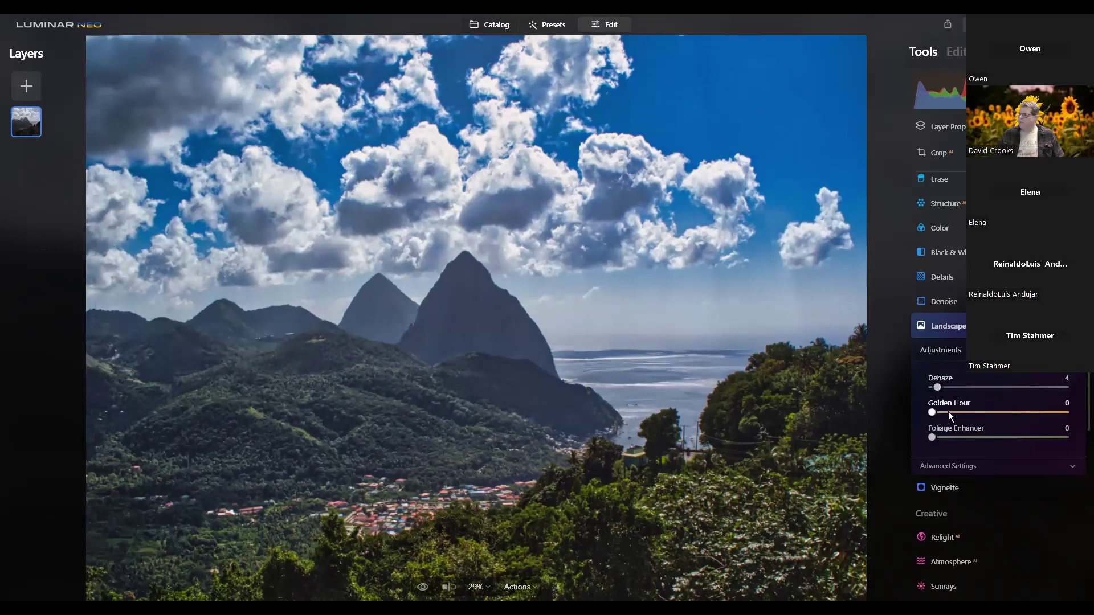
left_click_drag(949, 412, 941, 438)
left_click(1025, 326)
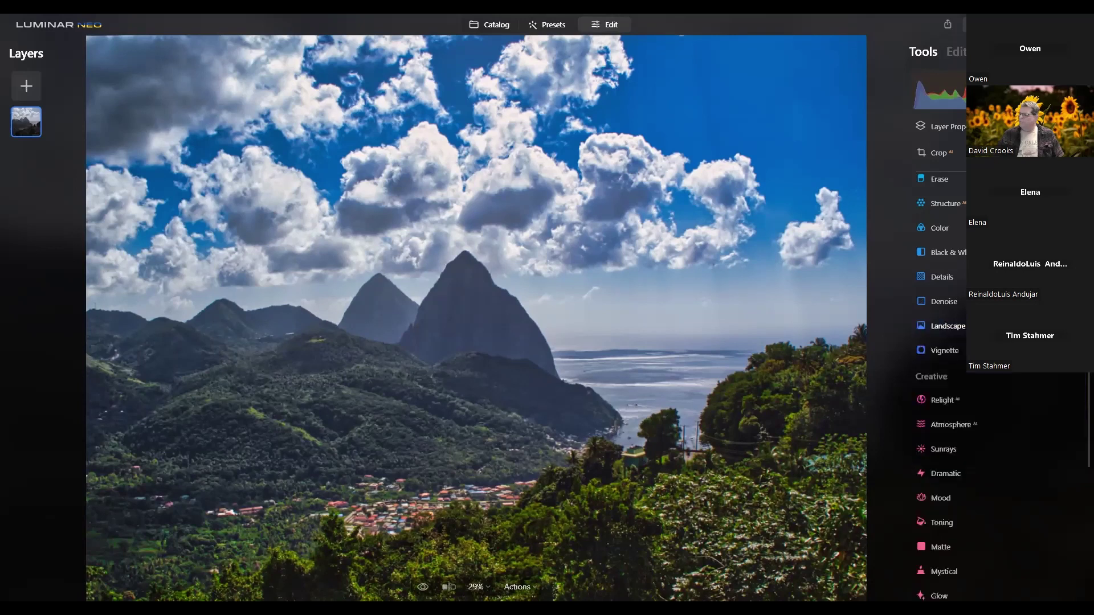
- Darken the photo's edges with the Vignette tool at an amount of -43
left_click(1026, 351)
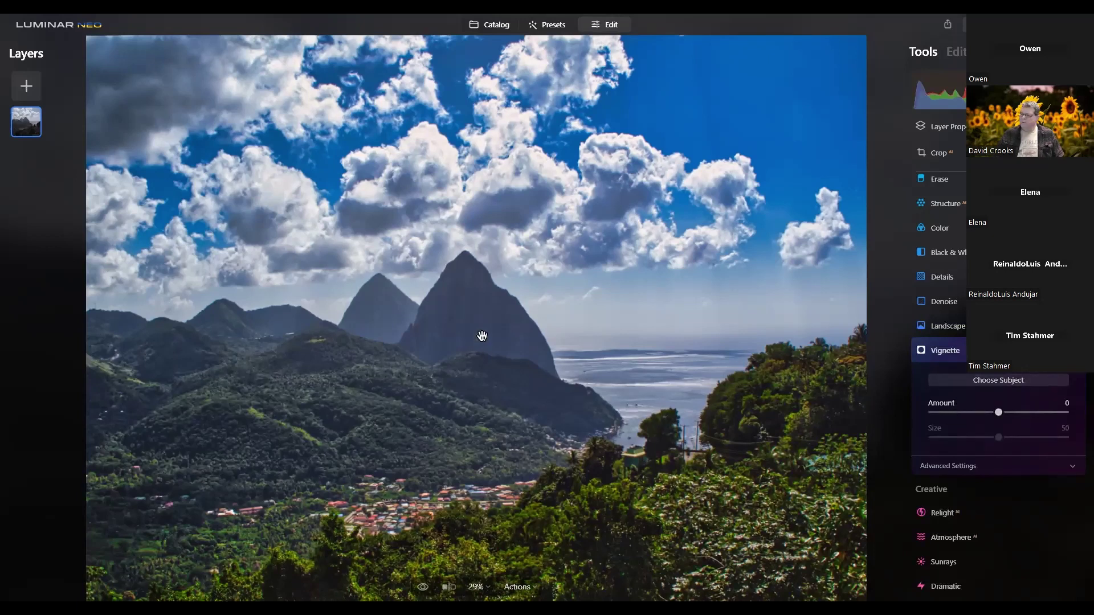
left_click(948, 412)
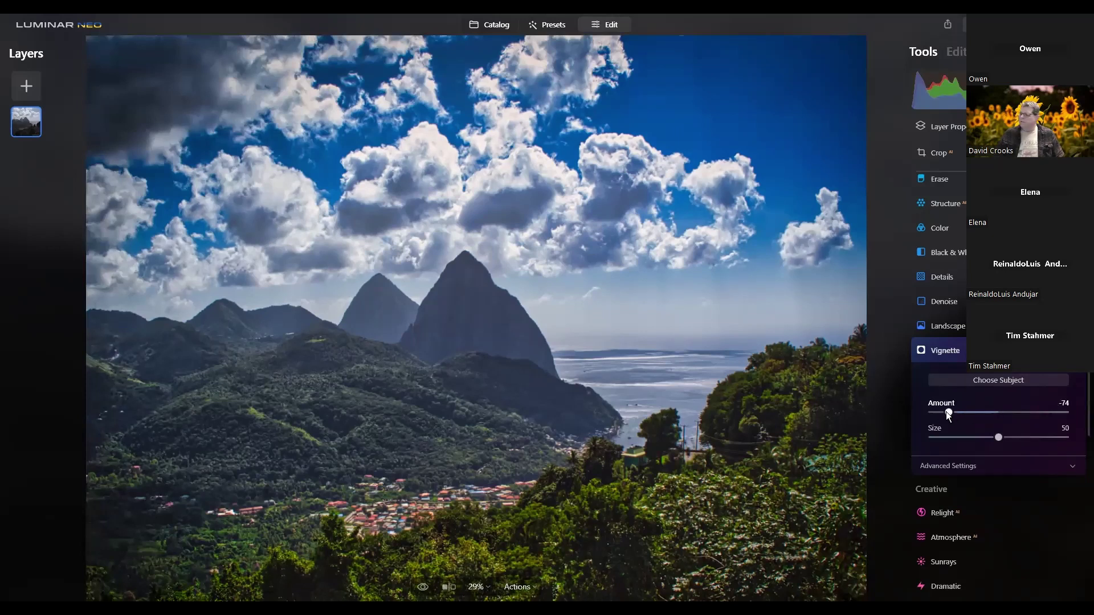
left_click_drag(948, 411, 972, 410)
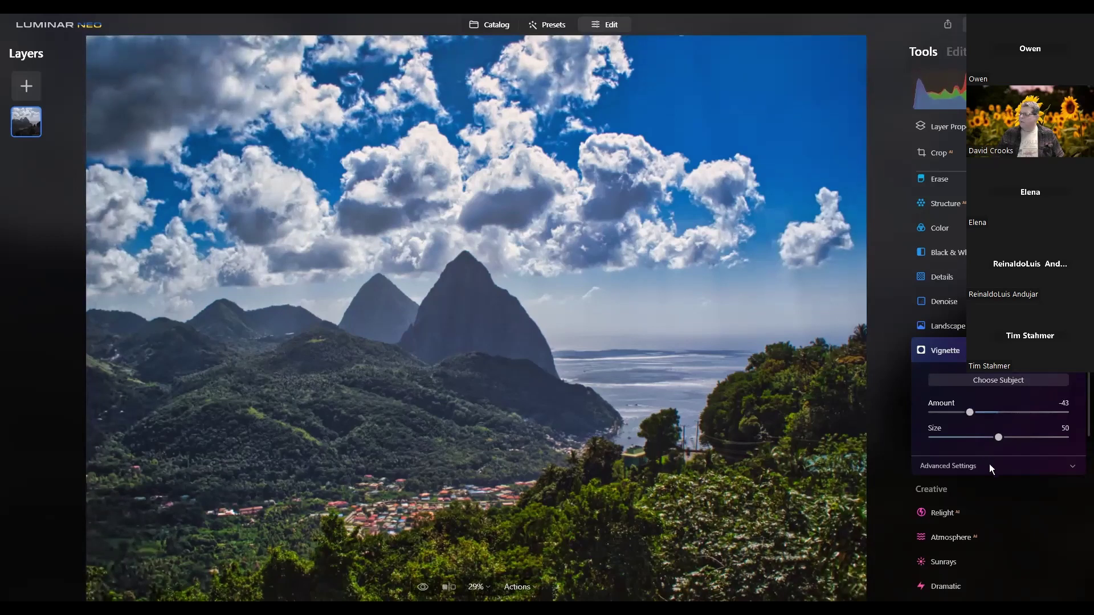
left_click(992, 350)
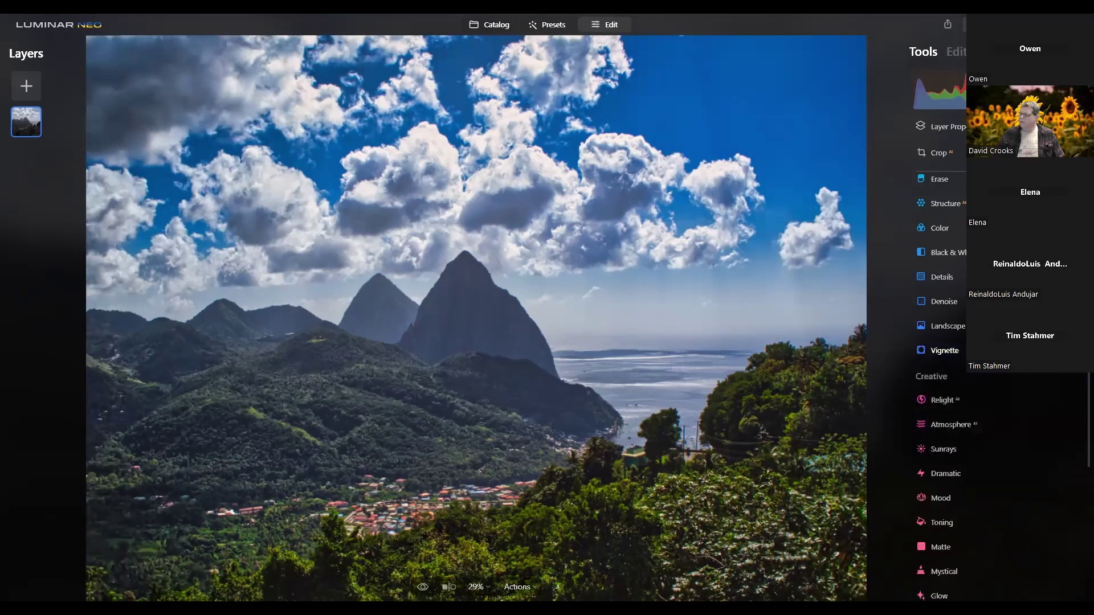
- Try Atmosphere AI fog over the mountains at a high amount and take the amount back down to zero
scroll(940, 398, "down", 2)
scroll(940, 342, "down", 4)
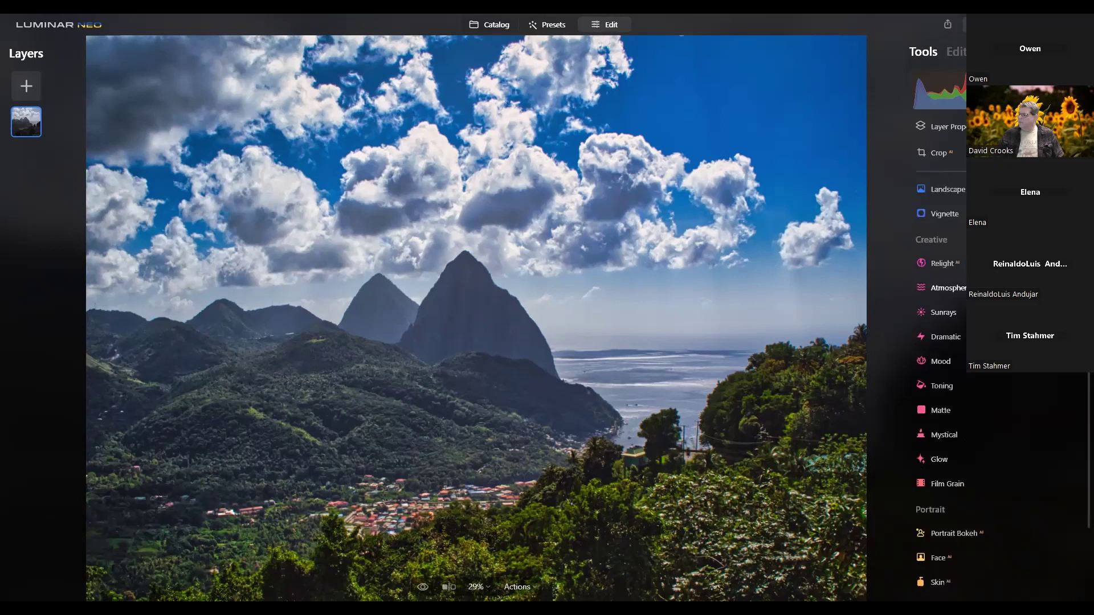
left_click(957, 286)
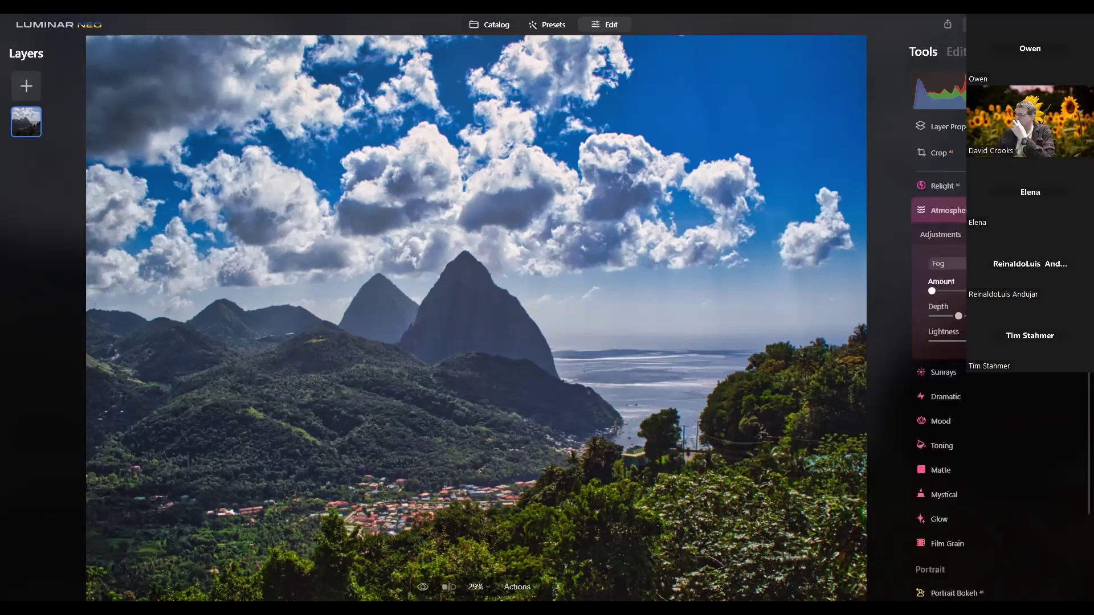
left_click(957, 288)
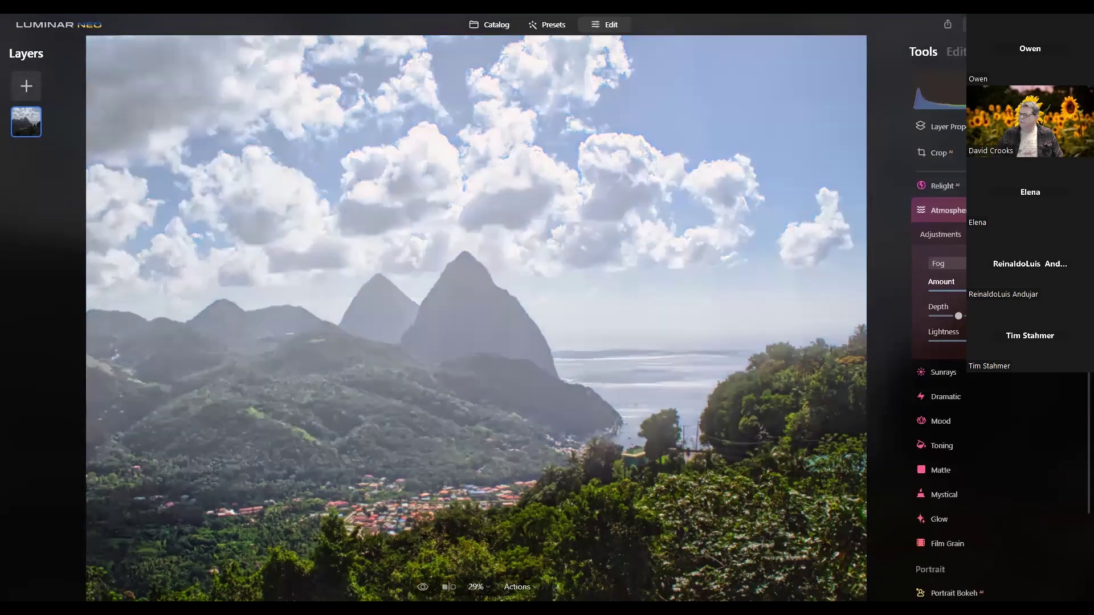
left_click_drag(1045, 291, 942, 289)
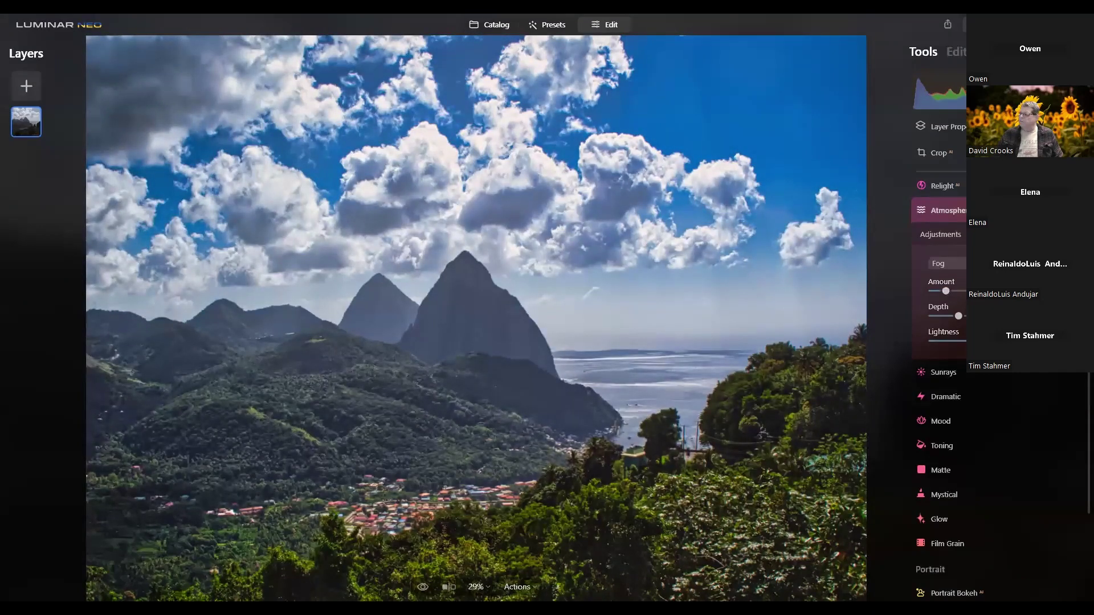
left_click_drag(947, 290, 932, 291)
left_click(946, 210)
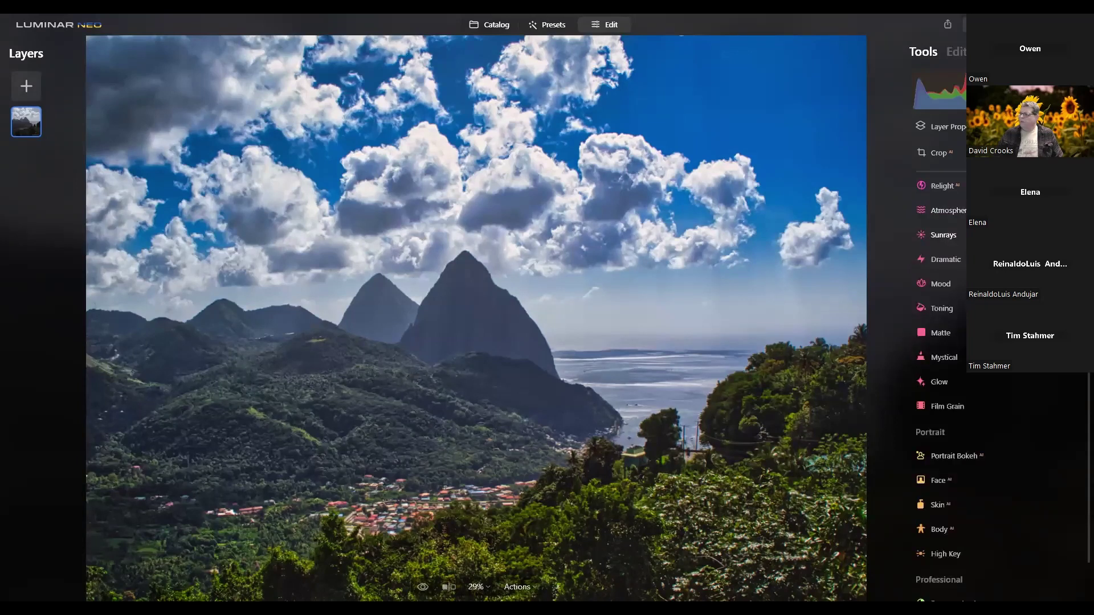
- Add moderate sunrays through the clouds over the hills with the Sunrays tool and compare the edit with the original photo
left_click(943, 234)
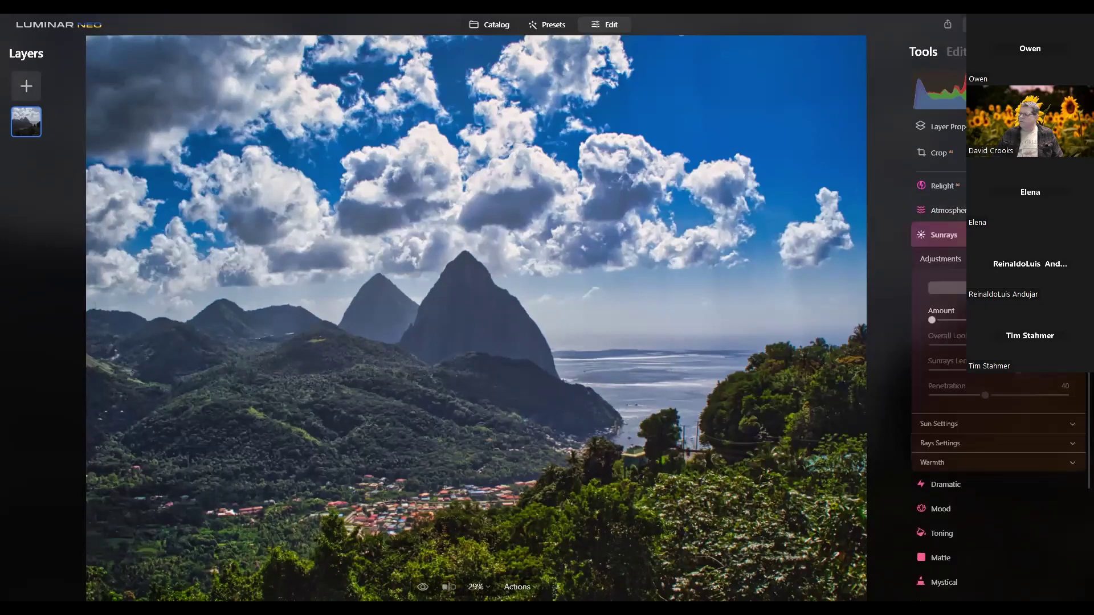
left_click(949, 320)
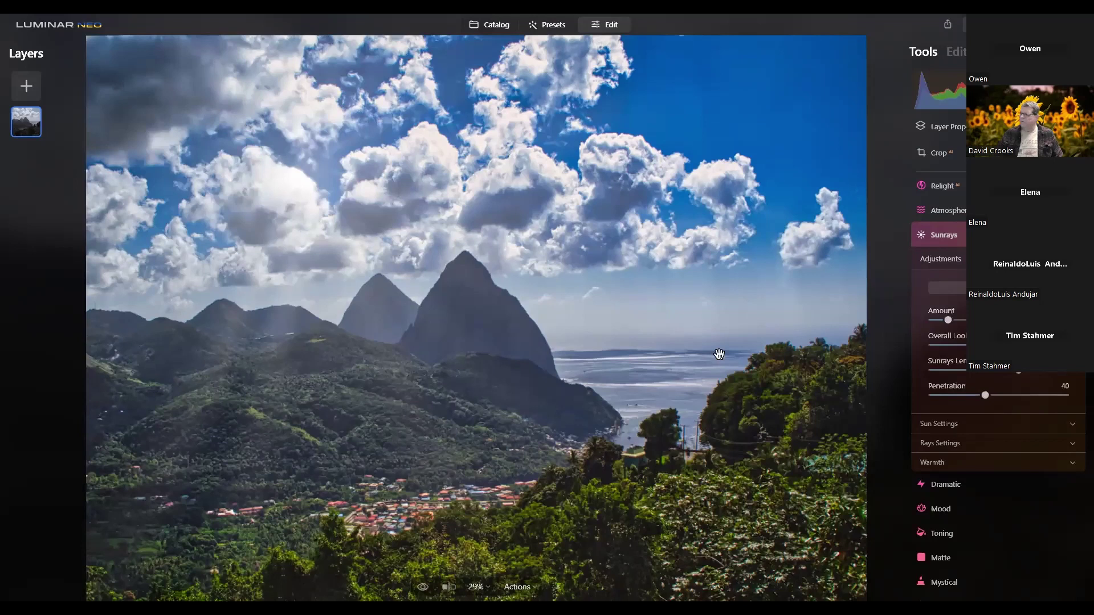
left_click_drag(952, 318, 960, 318)
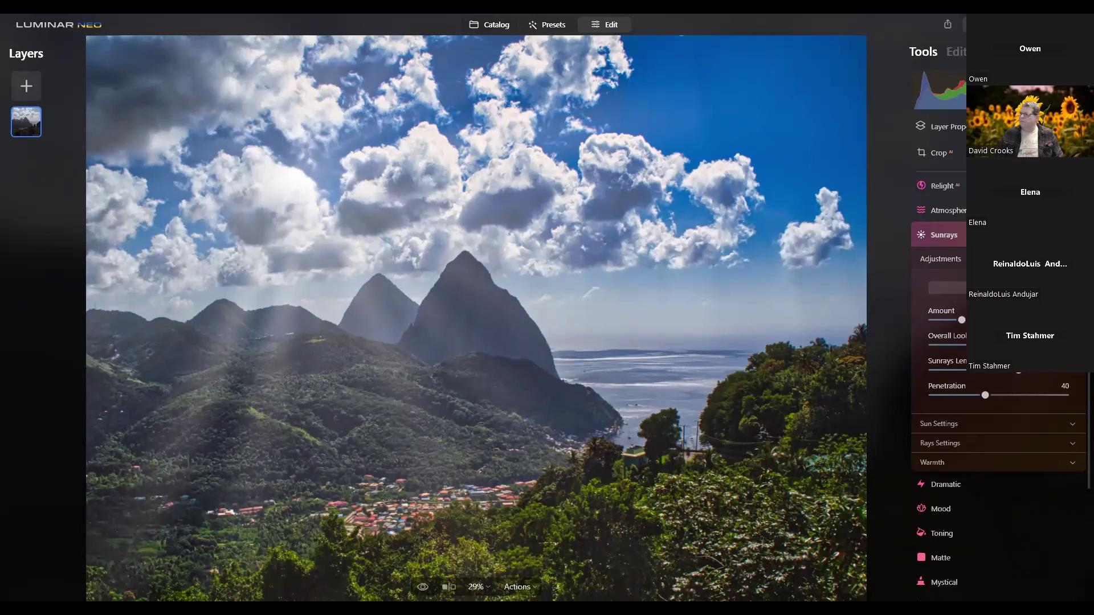
left_click(1025, 235)
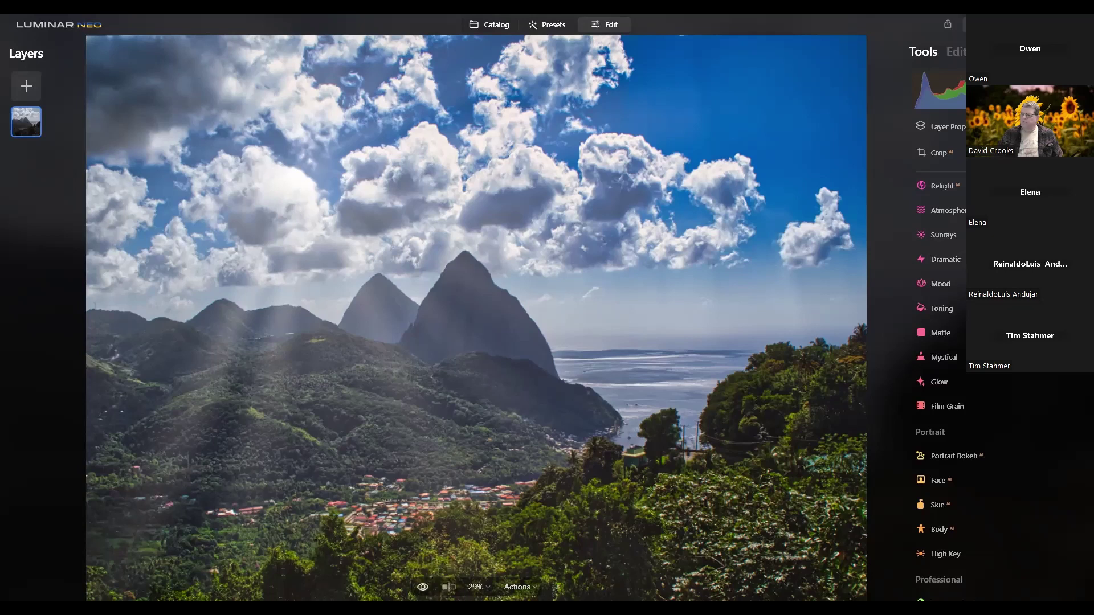
left_click(422, 587)
left_click(422, 587)
- Look through the Creative, Portrait and Professional tools, including the contrast settings of Supercontrast
scroll(1030, 482, "down", 1)
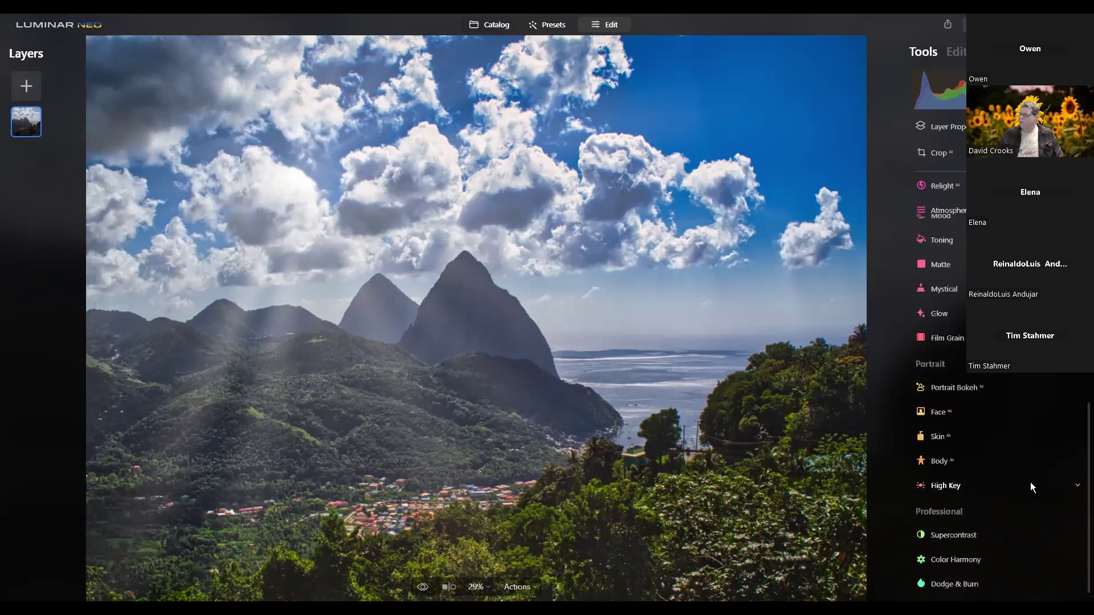
scroll(1024, 482, "down", 1)
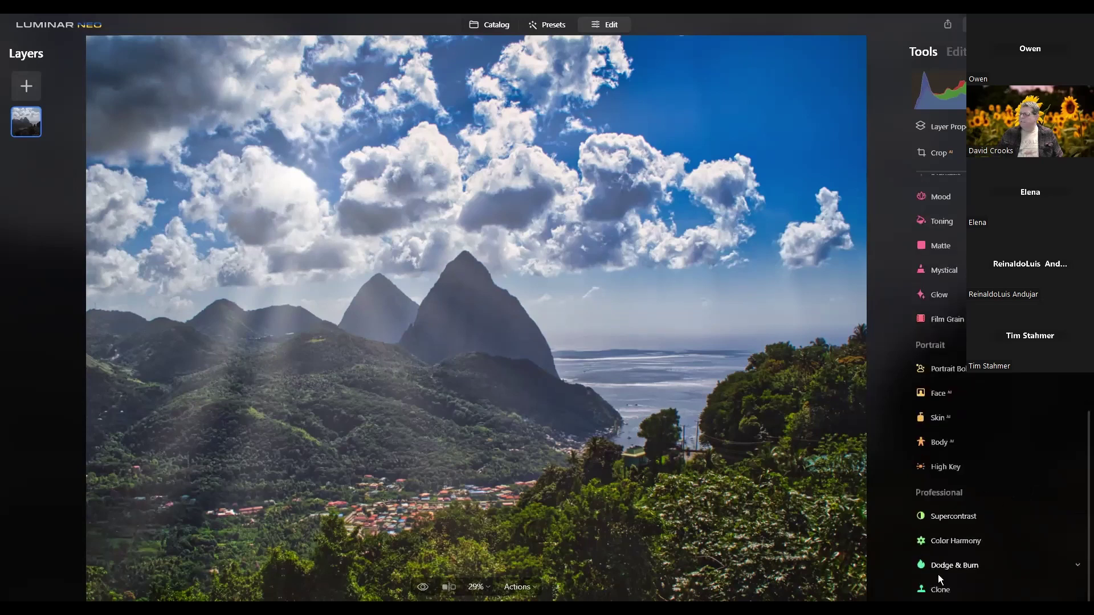
left_click(967, 516)
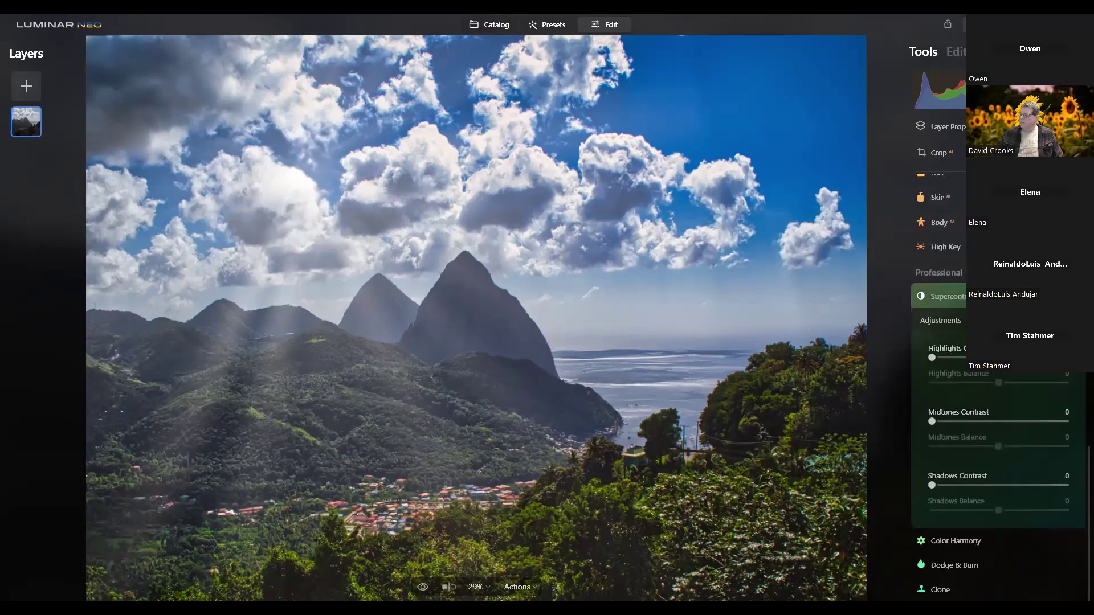
left_click(946, 296)
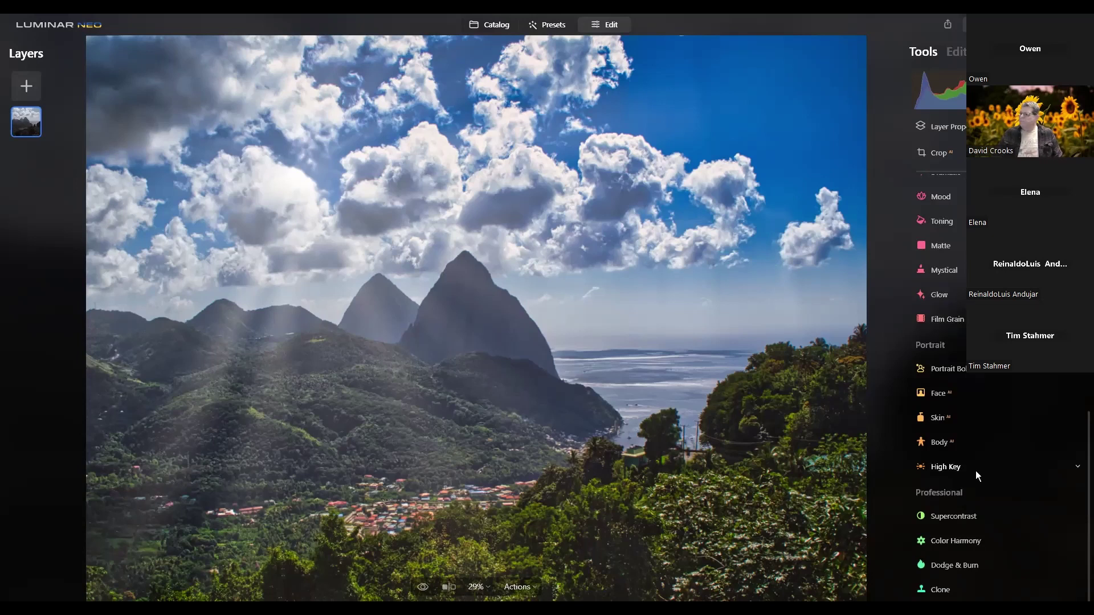
scroll(975, 471, "up", 3)
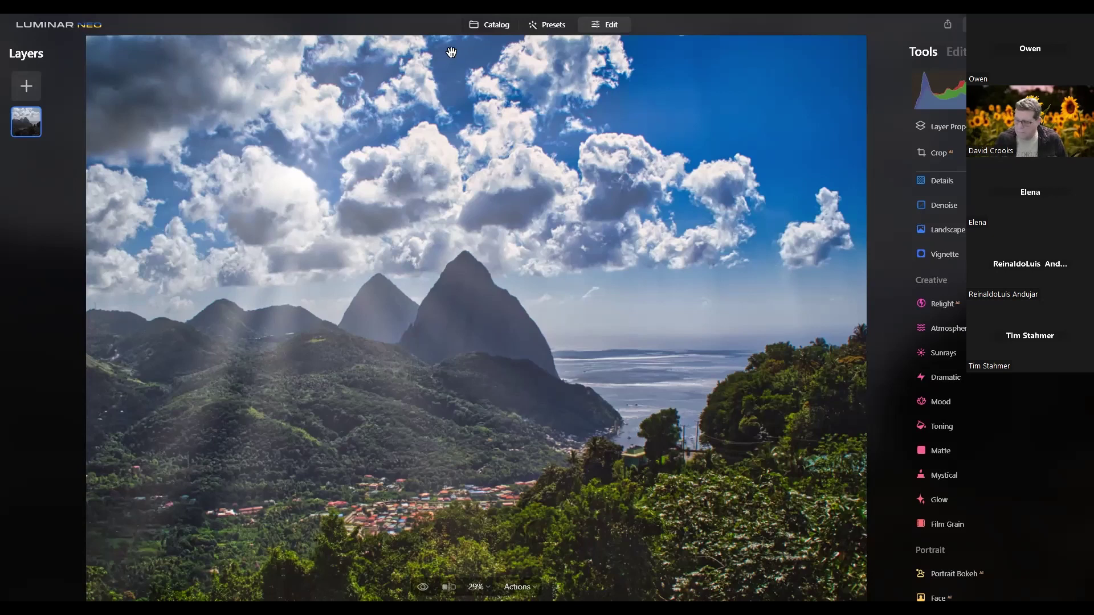
- Open the misty lake photo with the gazebo from the catalog and show the suggested Scenery preset collection for it
left_click(484, 24)
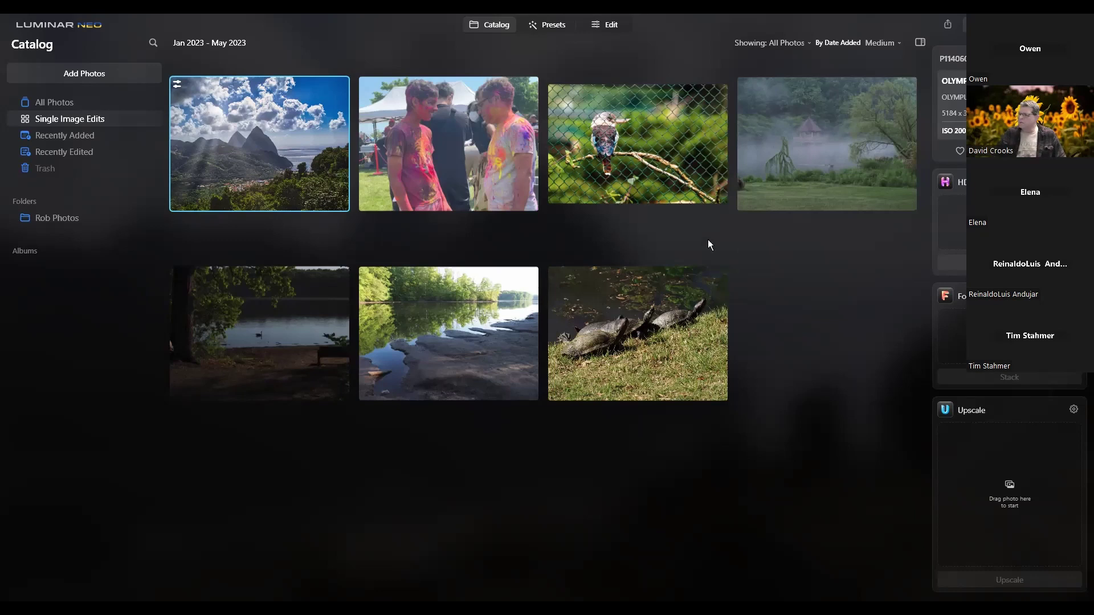
double_click(811, 165)
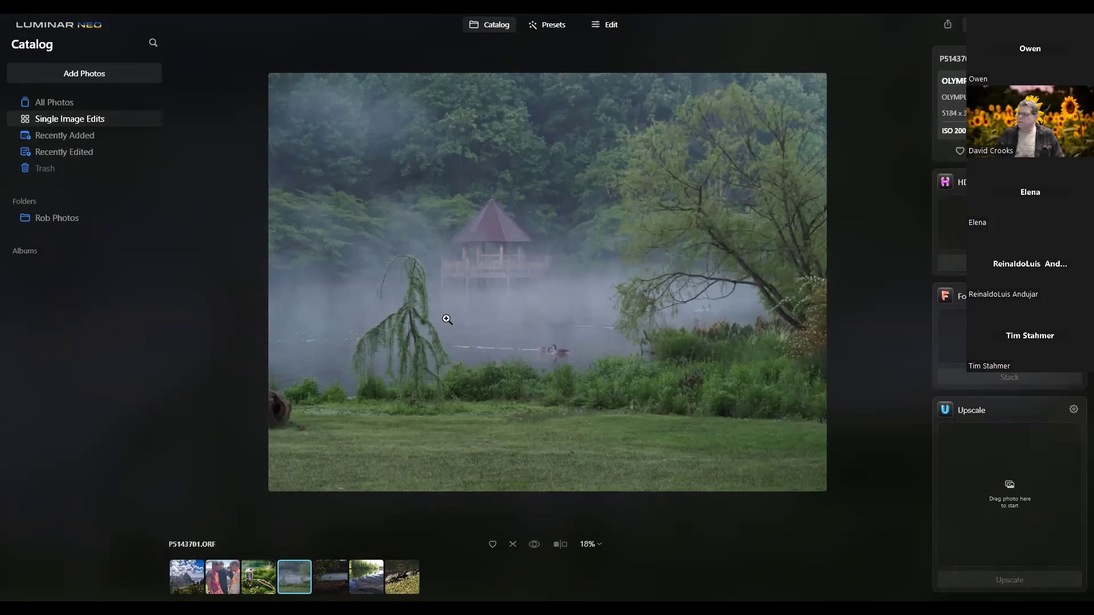
left_click(552, 27)
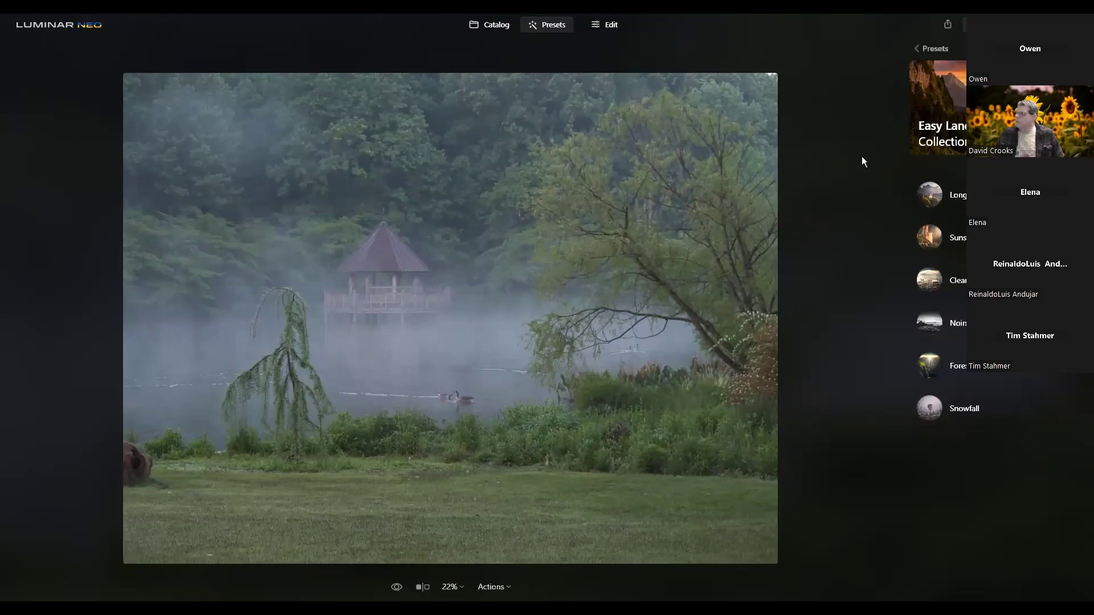
left_click(919, 46)
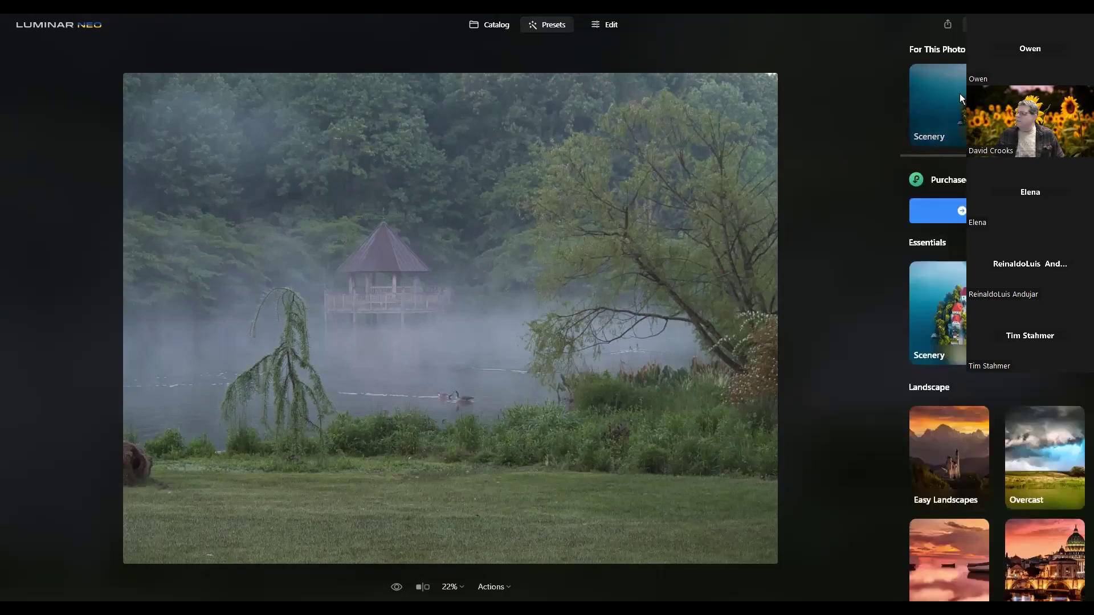
left_click(957, 102)
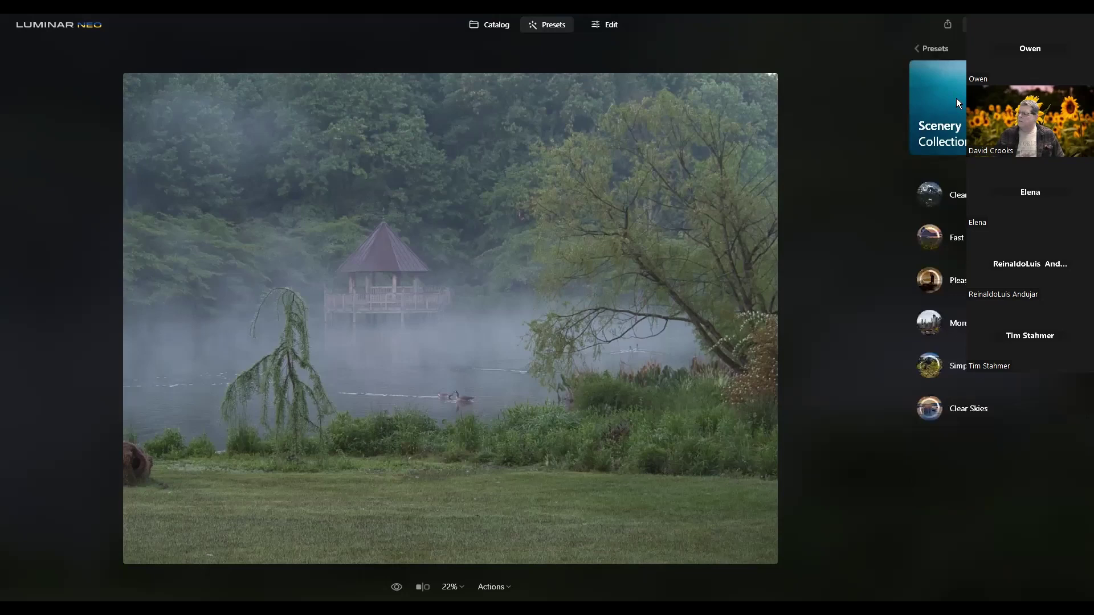
- Try the Scenery preset beginning with "Fast", apply the one beginning with "More" instead, and return to the editing tools
left_click(937, 237)
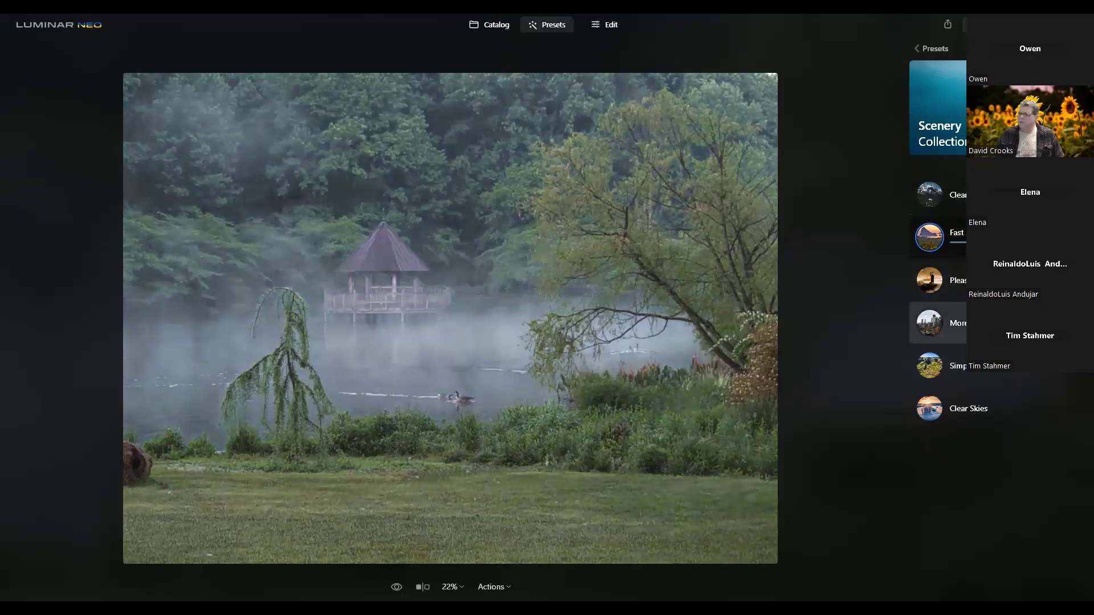
left_click(940, 323)
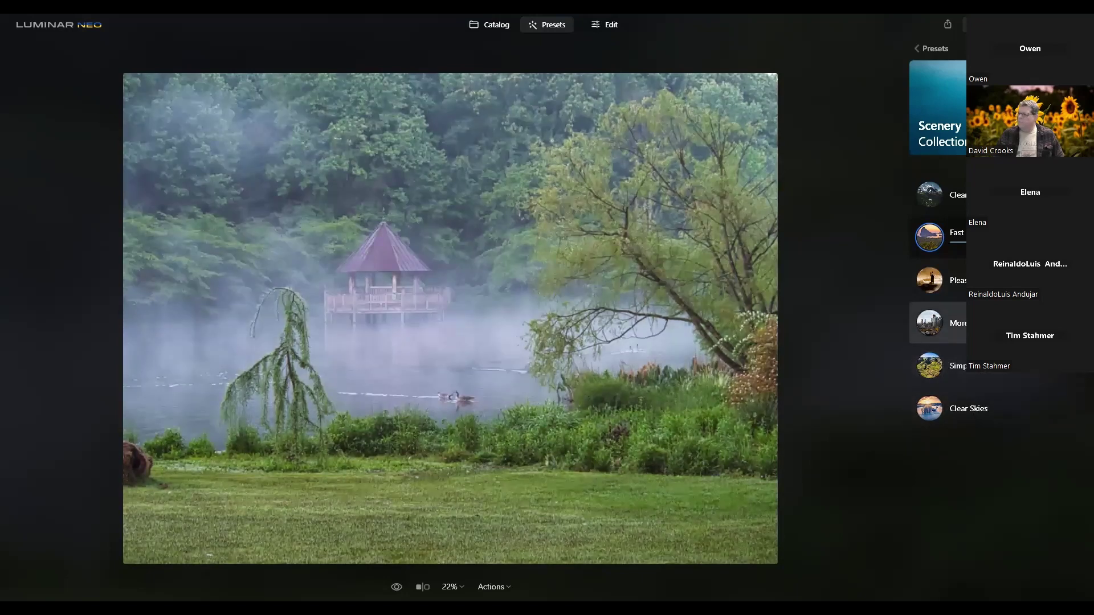
left_click(937, 320)
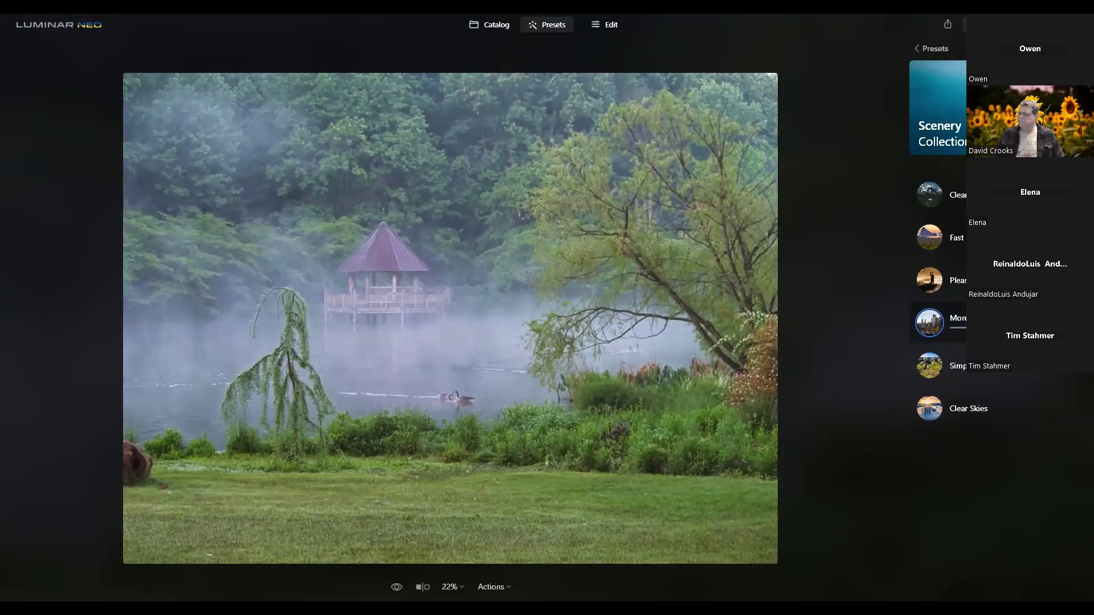
left_click(612, 24)
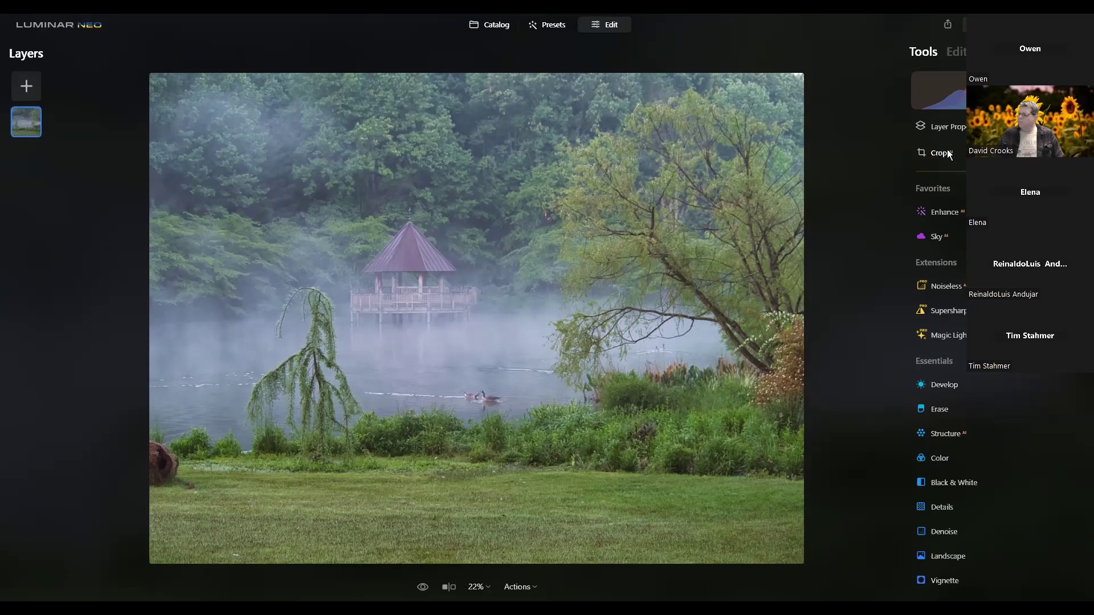
- Crop the misty lake photo slightly tighter at the 4:5 ratio, cutting off the log on the shore
left_click(946, 153)
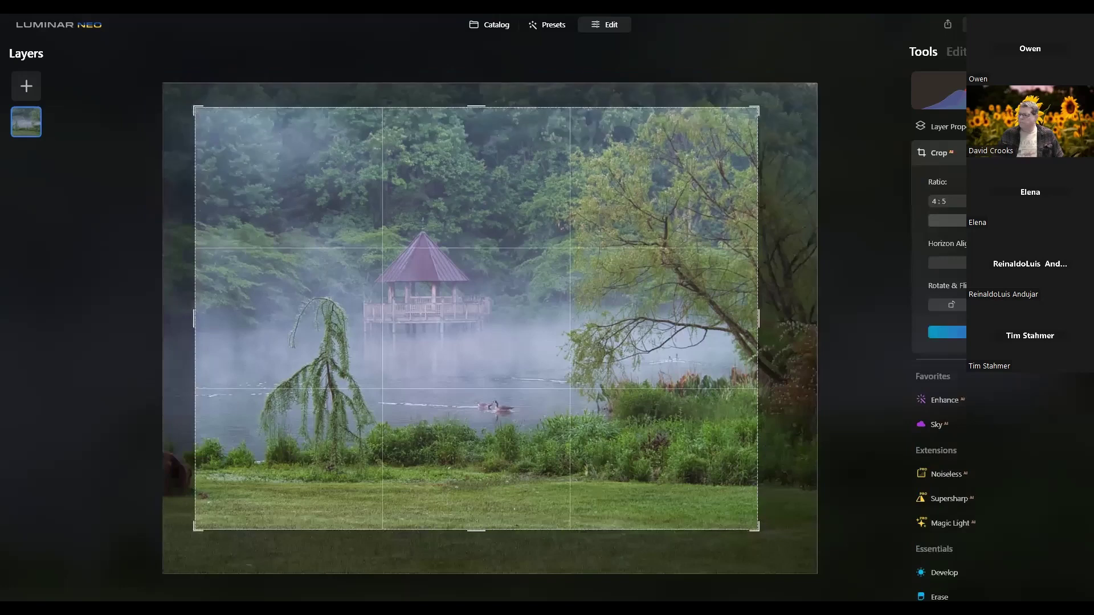
left_click_drag(758, 319, 710, 308)
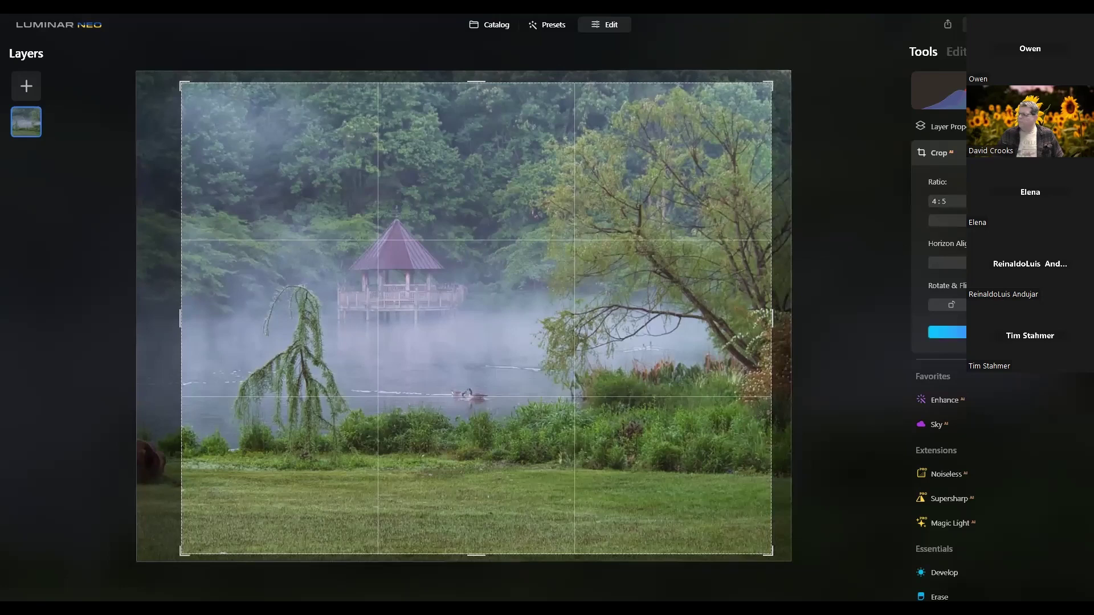
key("Return")
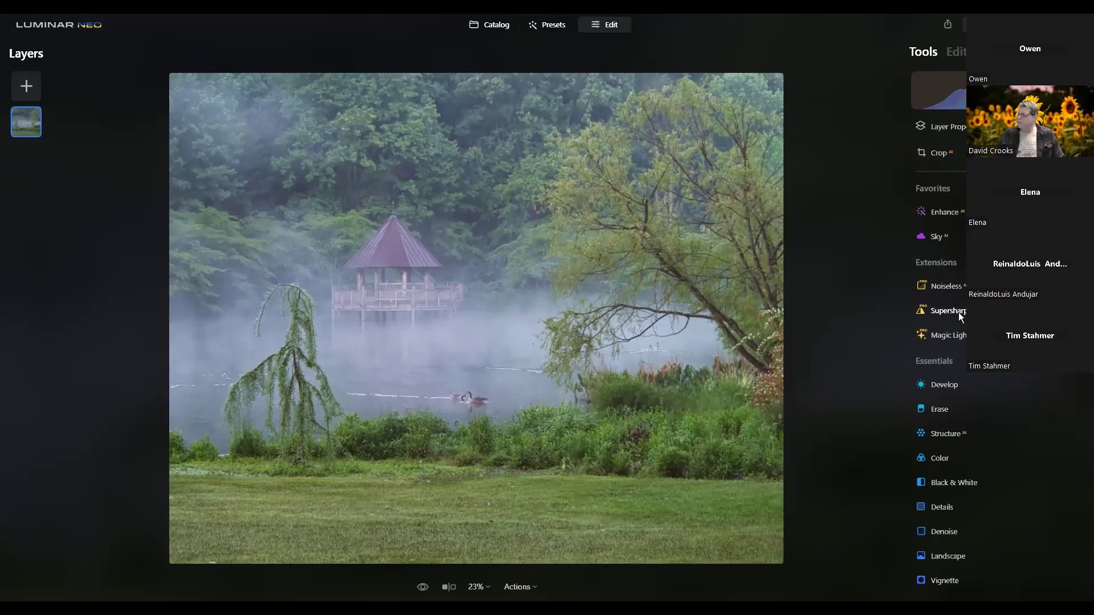
- View the cropped lake photo in the catalog and return to its editing tools
scroll(959, 312, "down", 1)
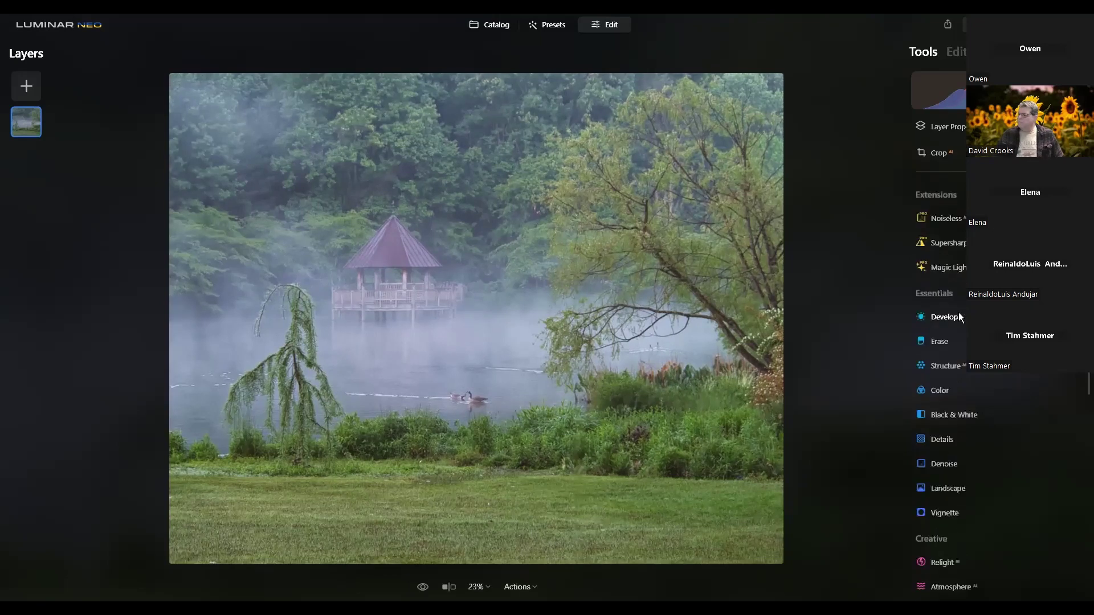
left_click(497, 24)
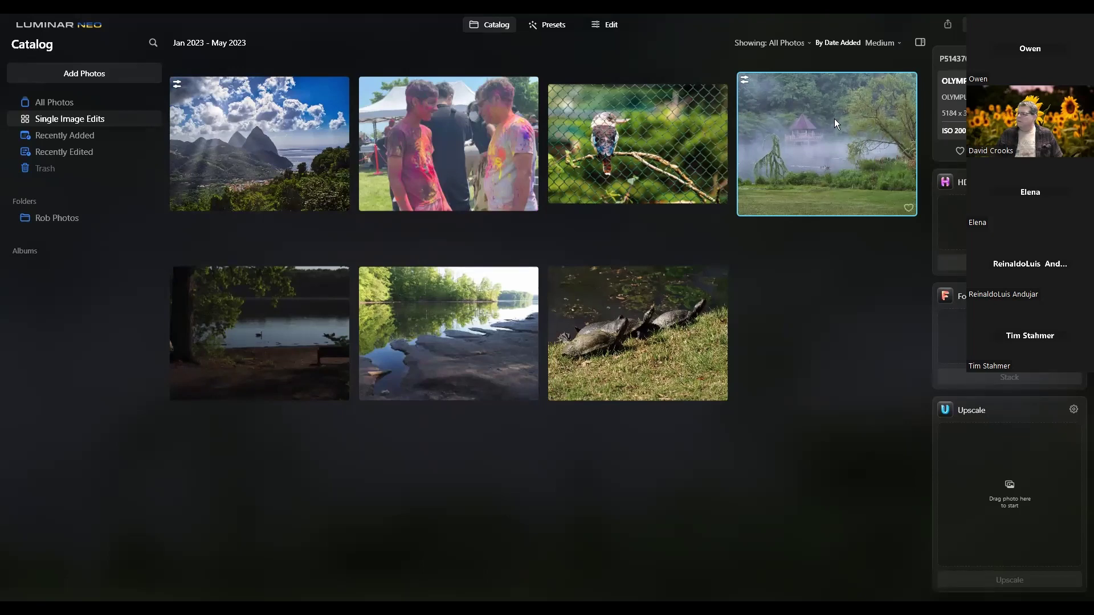
left_click(608, 25)
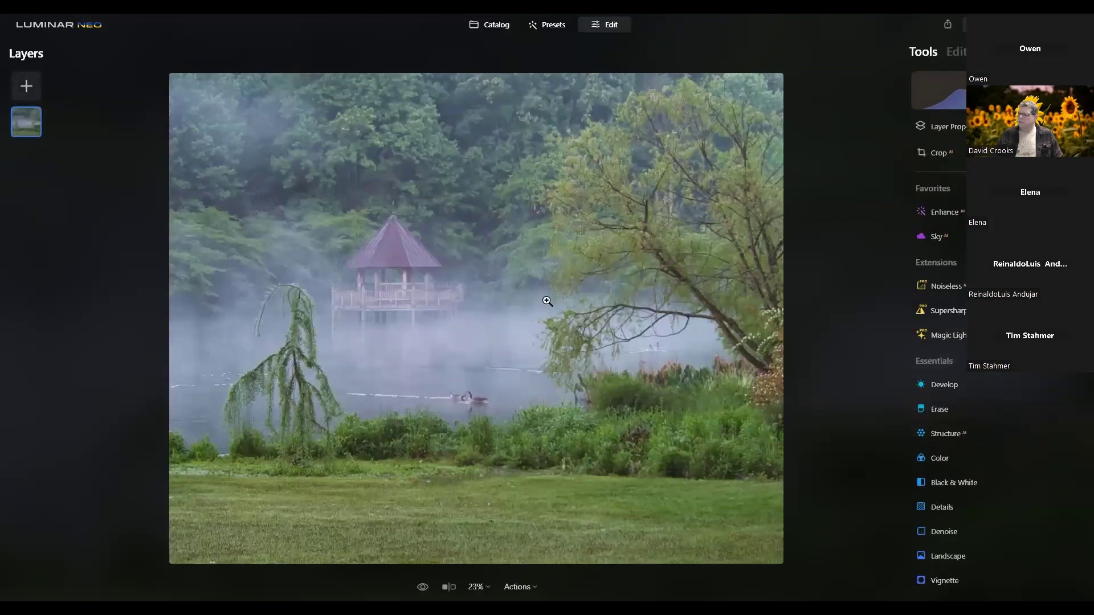
- Inspect the gazebo at 100% zoom and sharpen the photo with Supersharp in Universal mode at Low strength
left_click(404, 272)
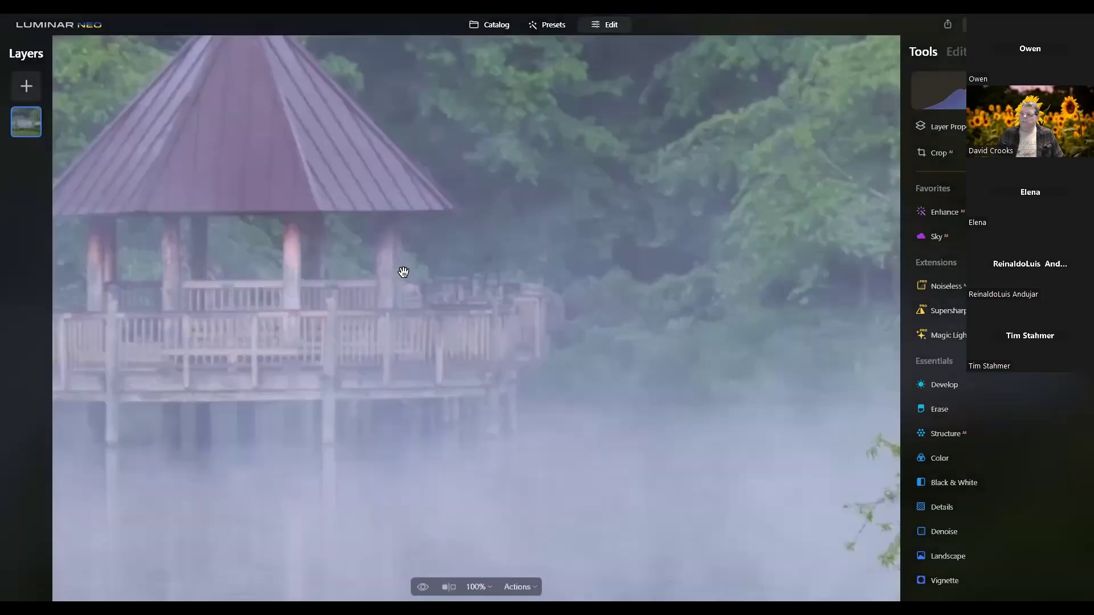
left_click_drag(444, 289, 516, 341)
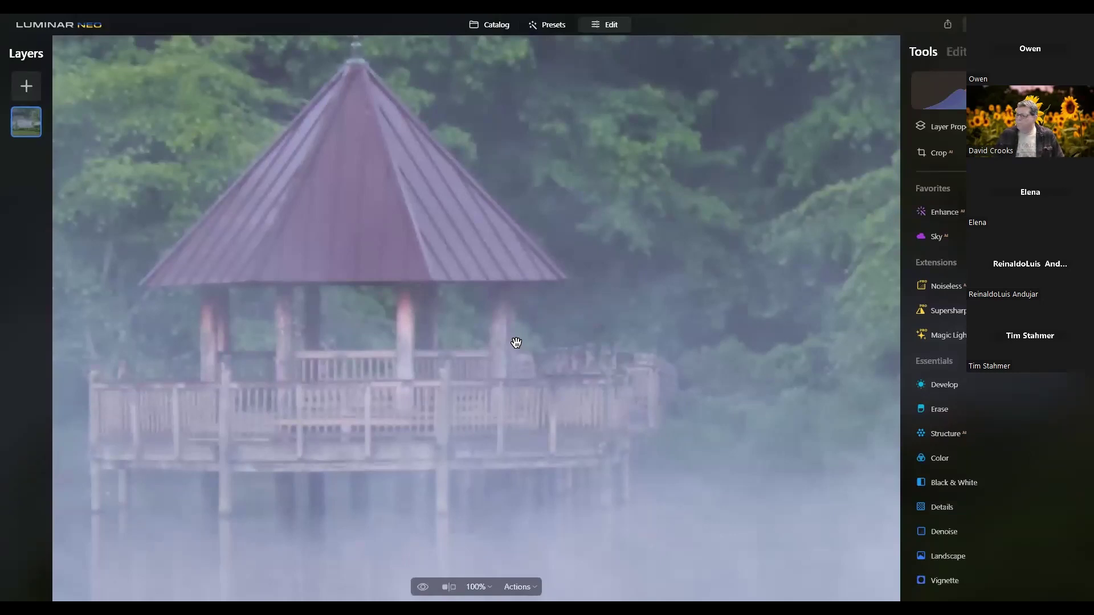
left_click_drag(516, 342, 588, 428)
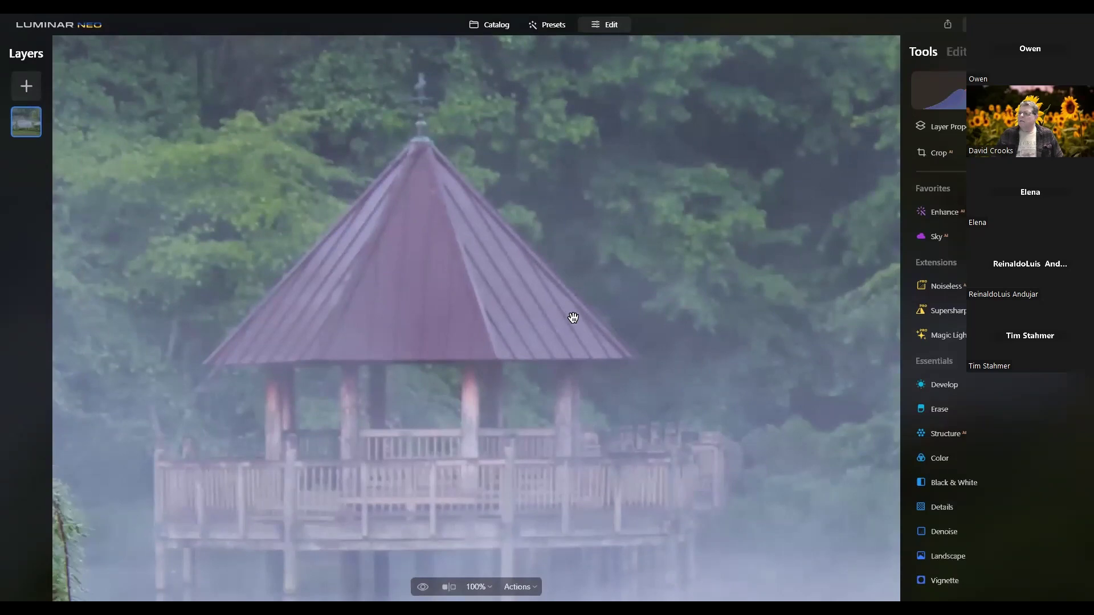
left_click(948, 311)
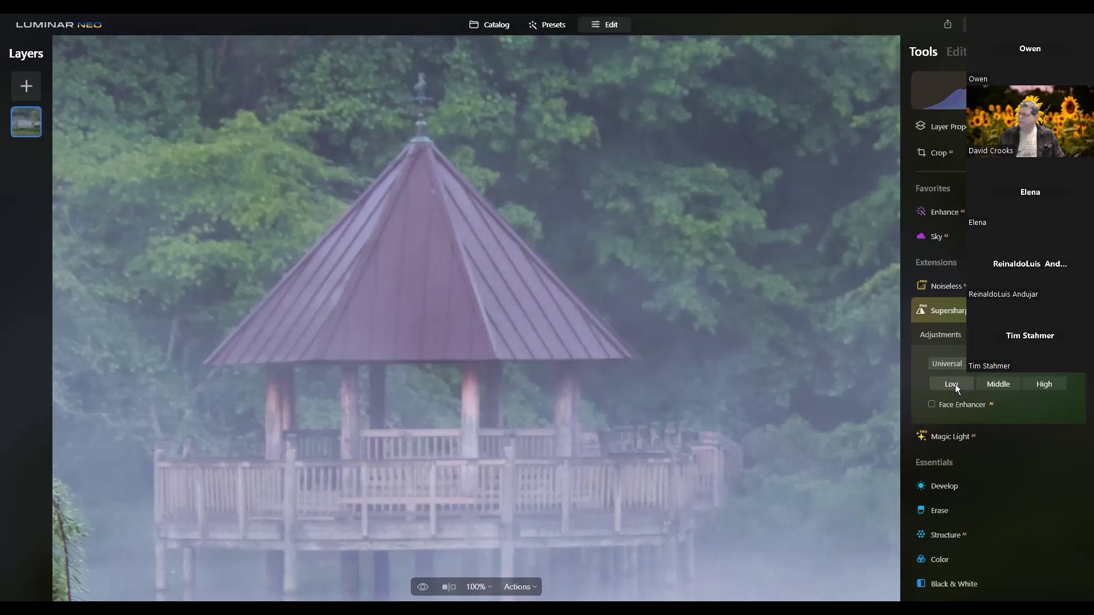
left_click(952, 384)
scroll(960, 370, "down", 2)
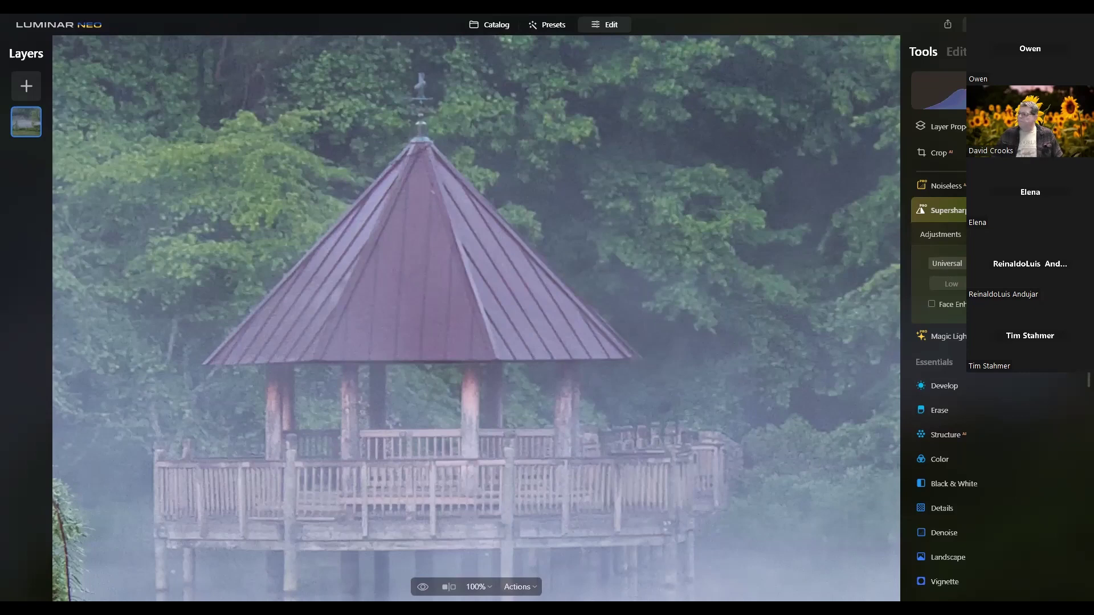
left_click(945, 210)
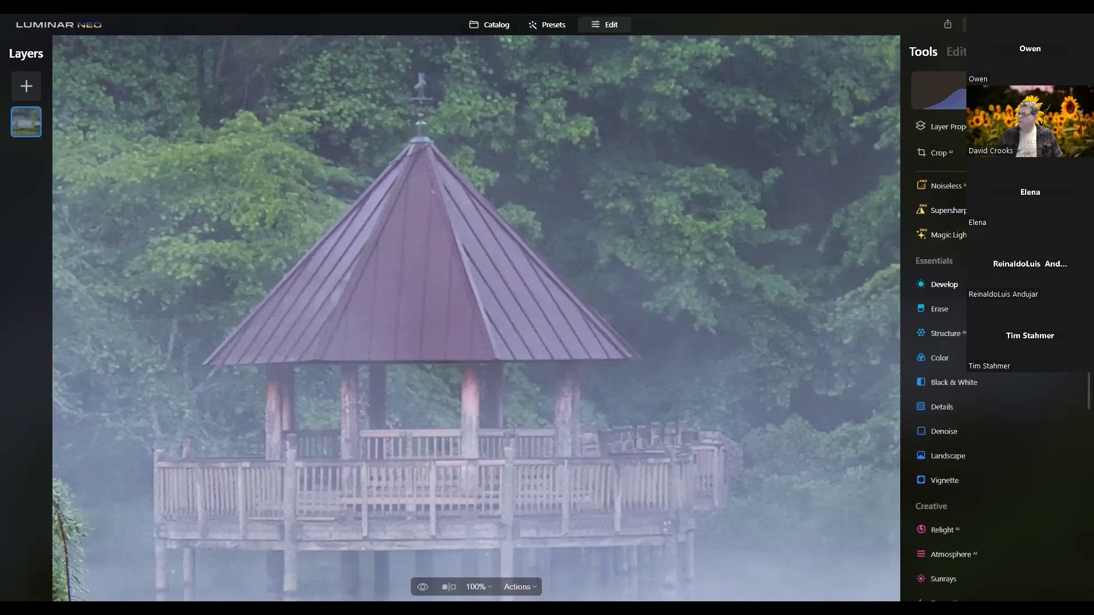
- Examine the sharpness of the geese on the water at 100% zoom and return to the full photo
left_click(728, 269)
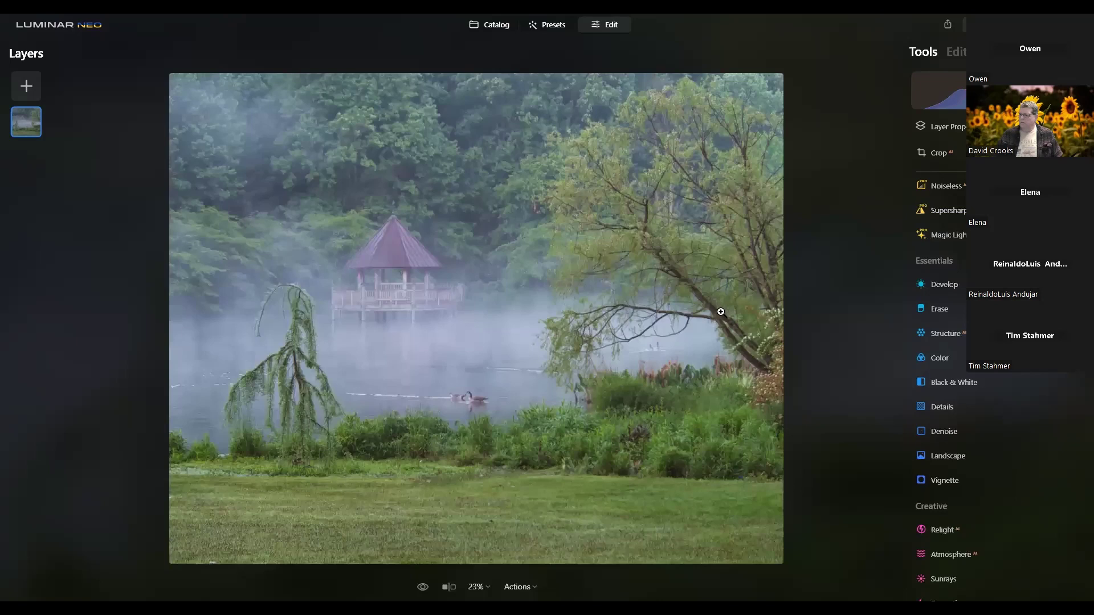
left_click(477, 400)
left_click_drag(471, 381, 555, 400)
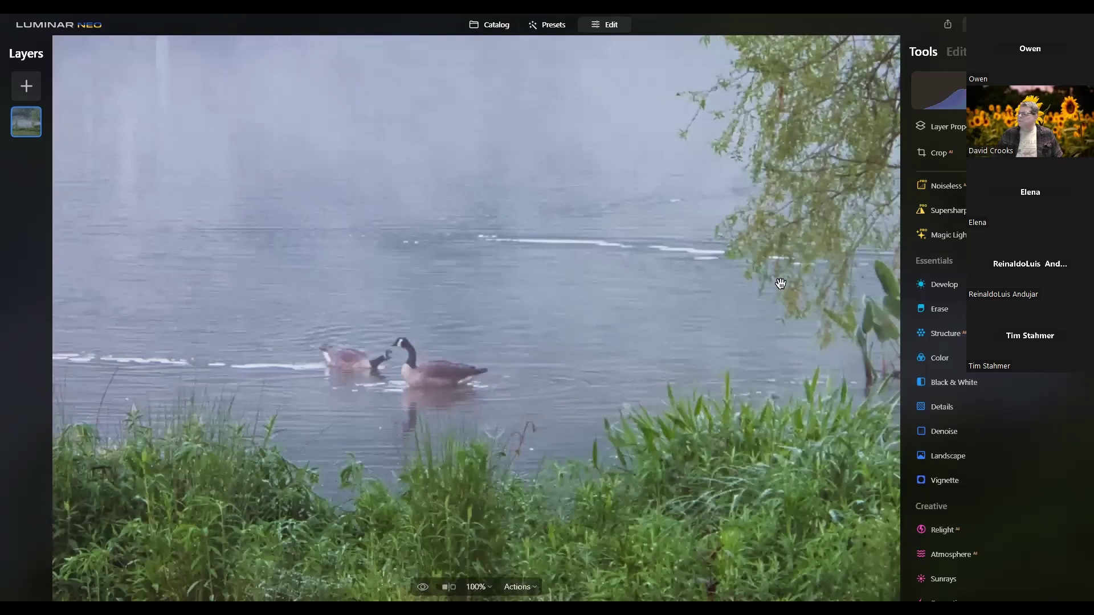
left_click(723, 238)
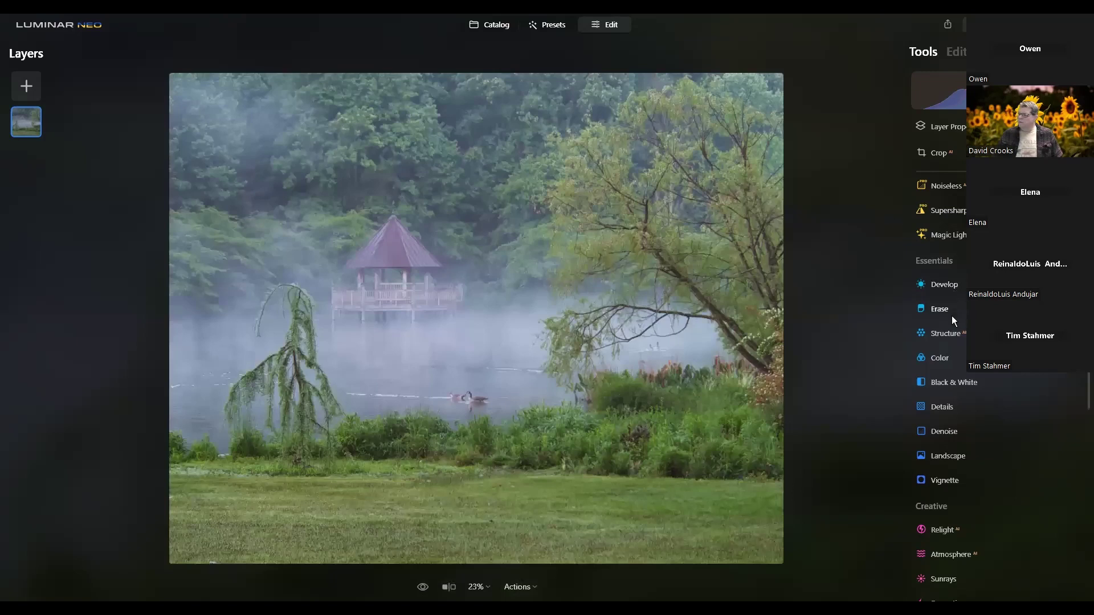
- Apply a moderate Accent boost to the lake photo with the Enhance tool
left_click(946, 333)
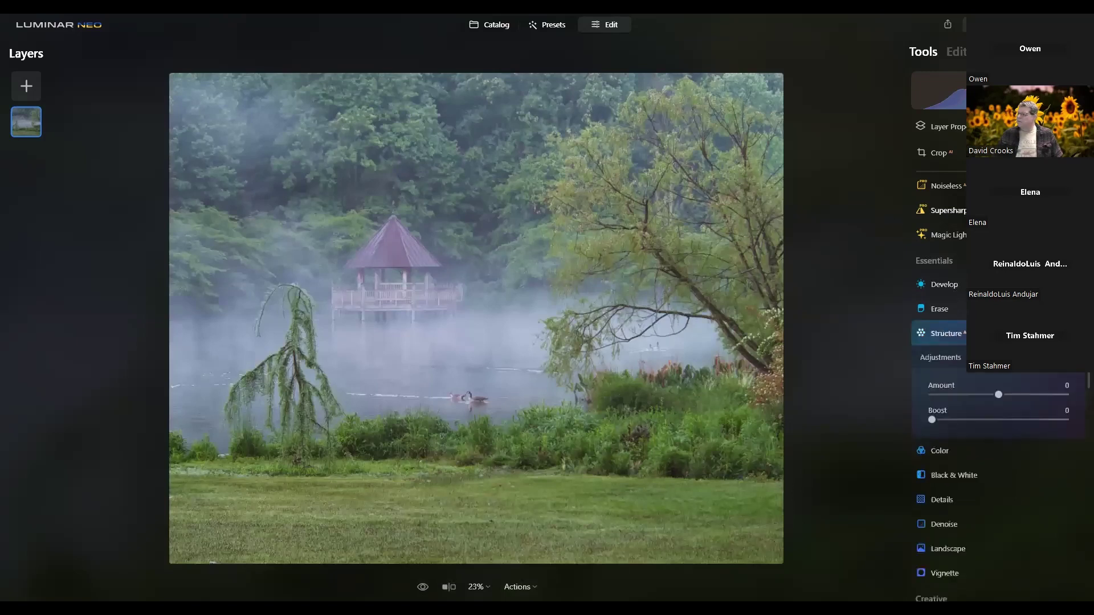
scroll(946, 342, "up", 2)
left_click(963, 213)
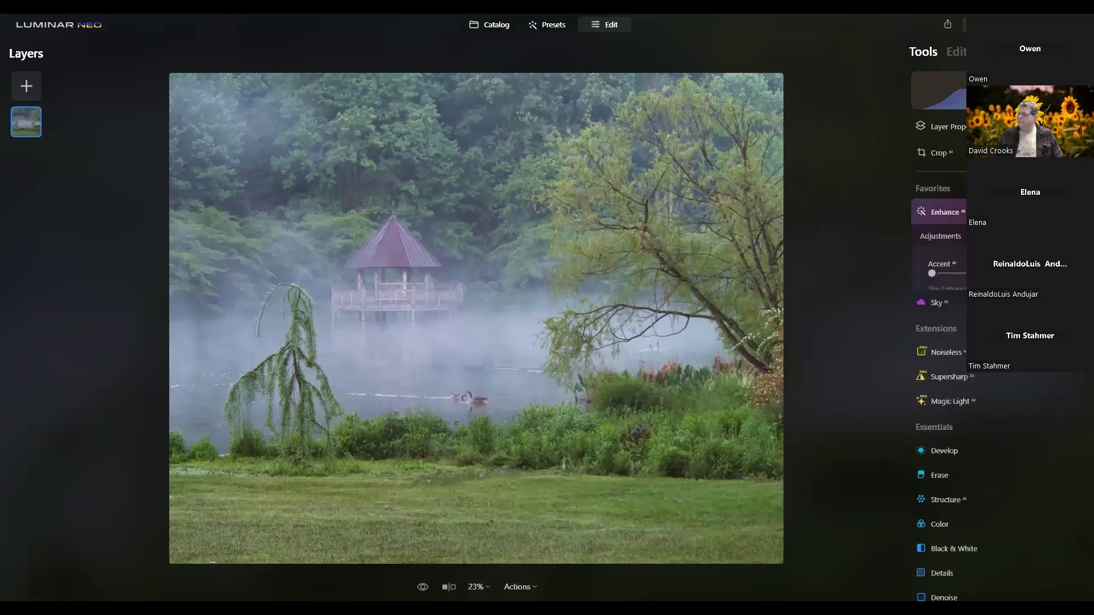
left_click_drag(960, 270, 963, 271)
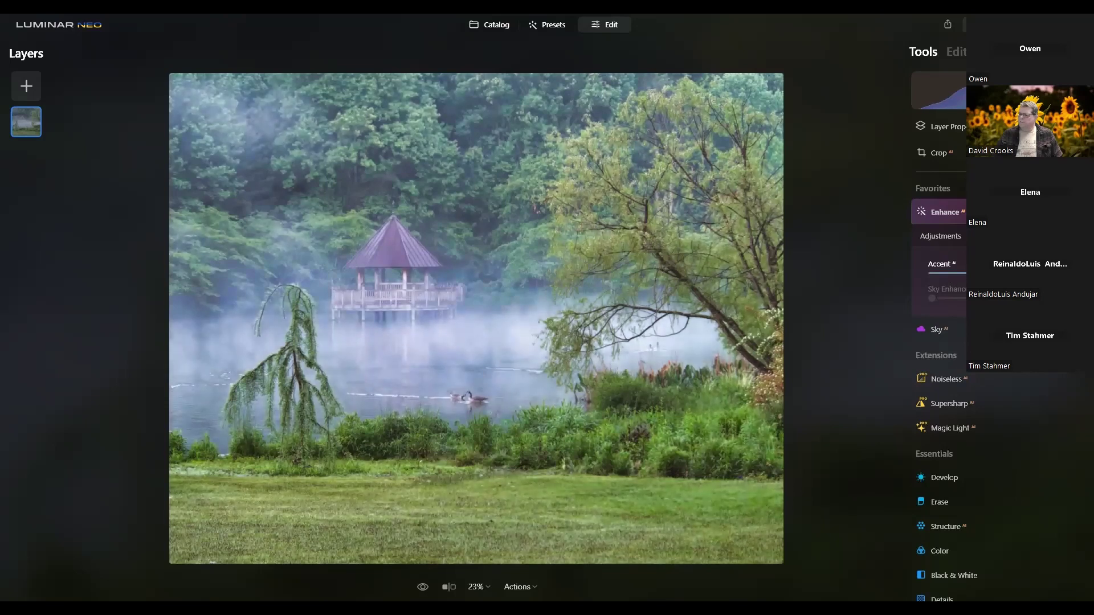
left_click(958, 275)
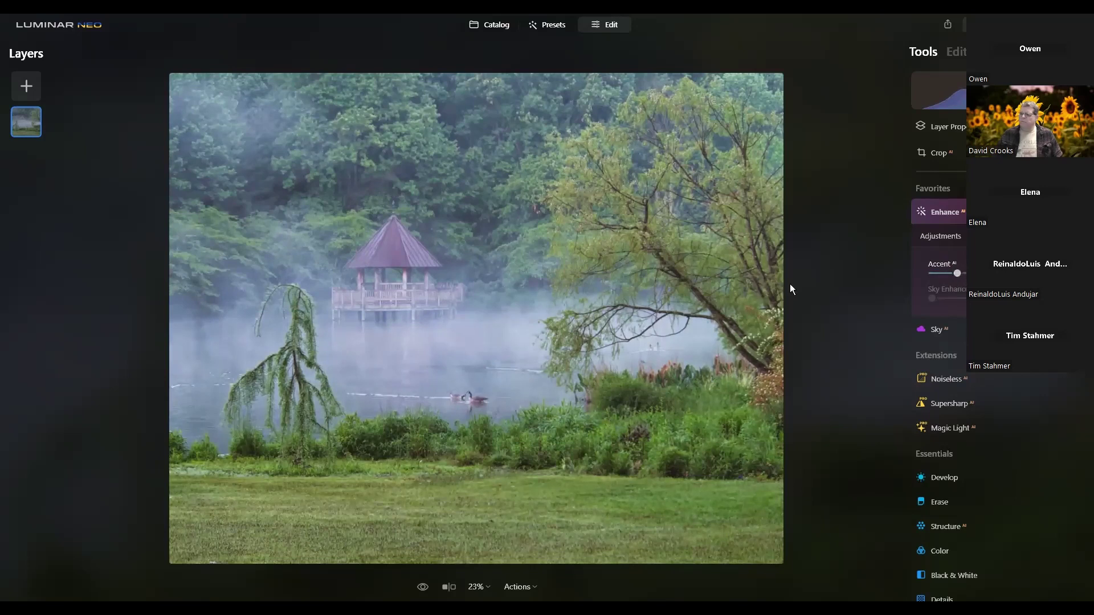
left_click(948, 212)
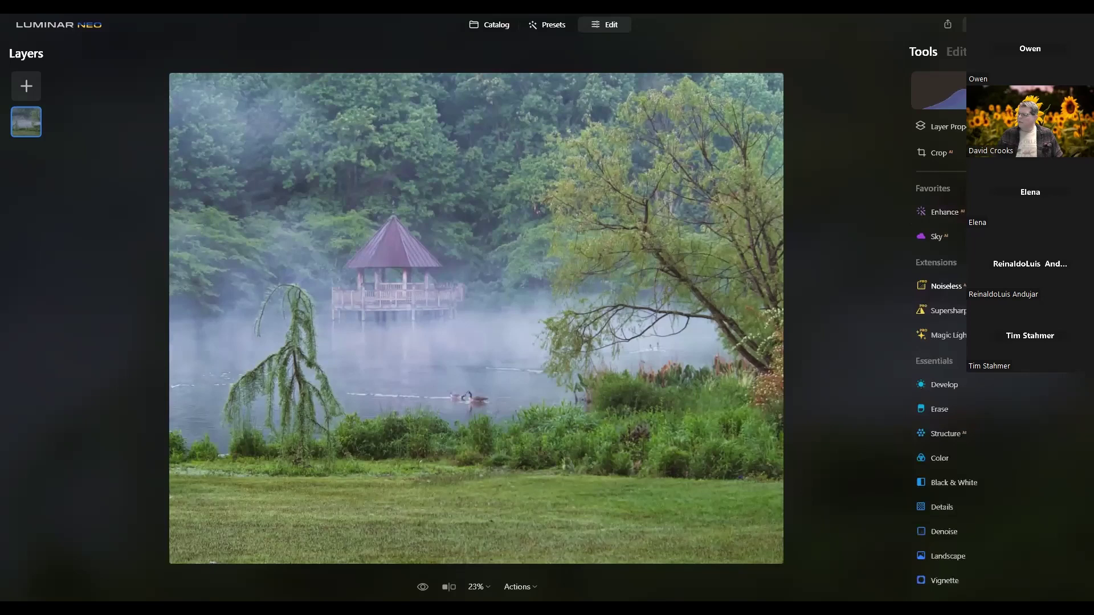
- Mark the white wake behind the geese, the streaks along the shore and the grass spots with the Erase brush at size 20
scroll(956, 336, "down", 2)
left_click(950, 343)
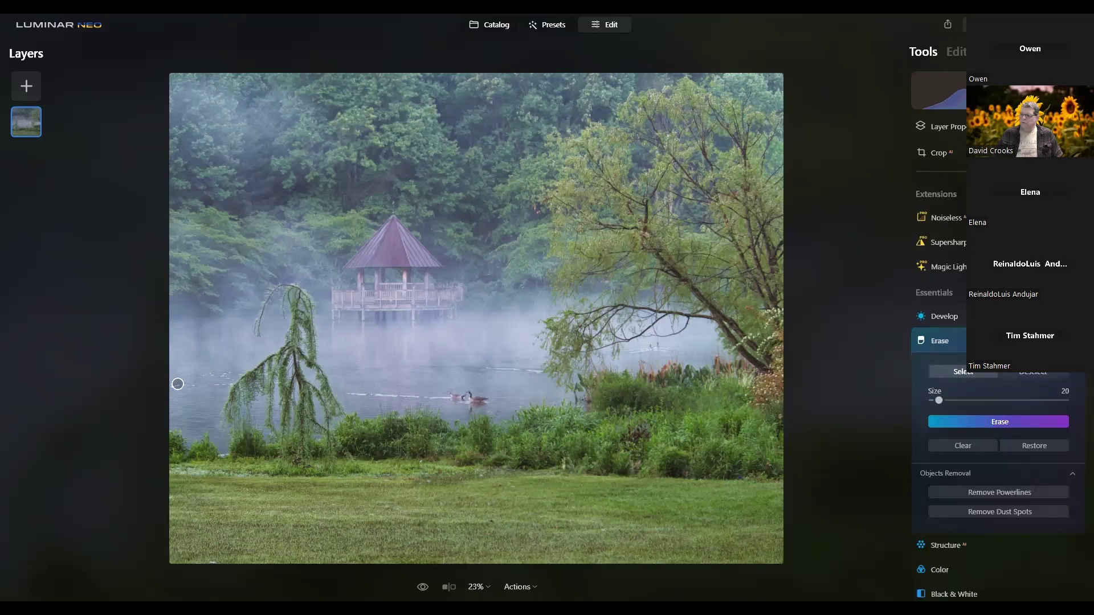
left_click_drag(171, 386, 190, 386)
left_click_drag(216, 453, 229, 454)
left_click_drag(351, 392, 416, 394)
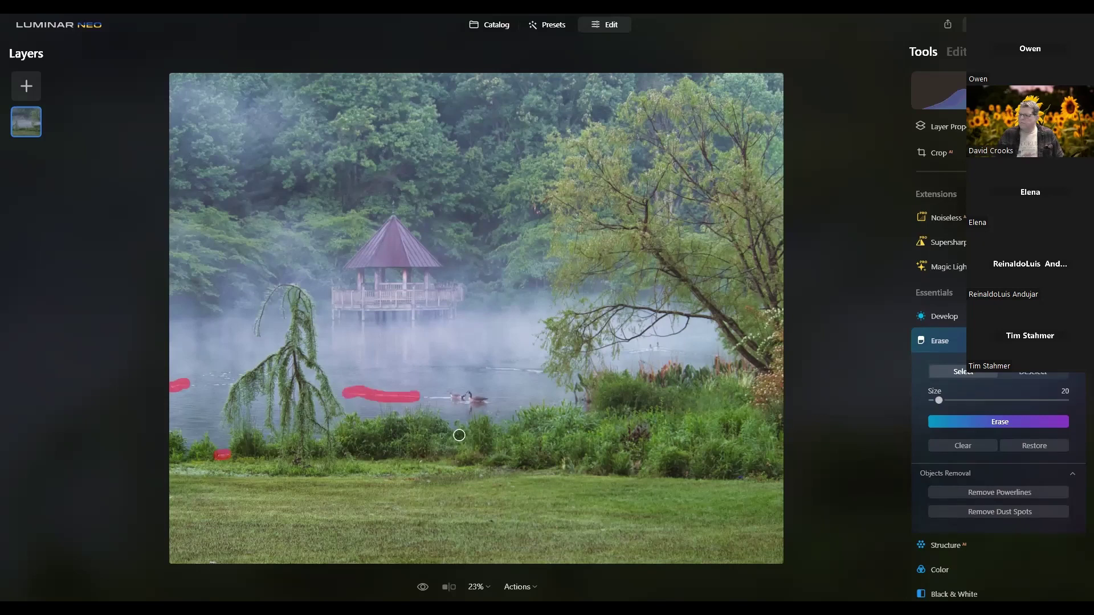
left_click(481, 473)
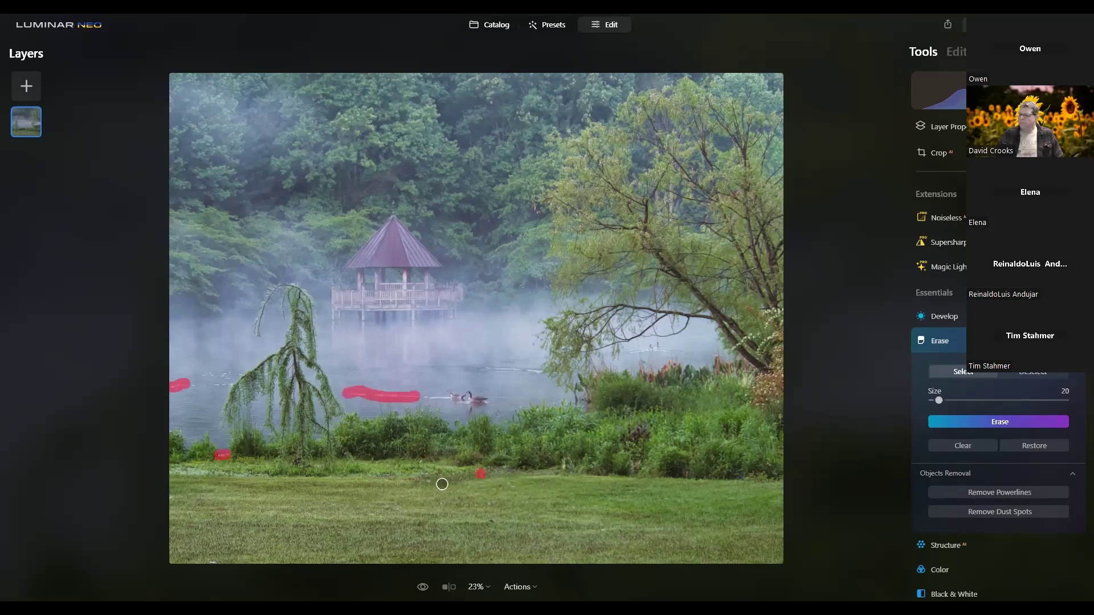
left_click(432, 483)
- Mark another bit of the wake and one more grass spot, and erase all the marked areas
scroll(438, 477, "up", 3)
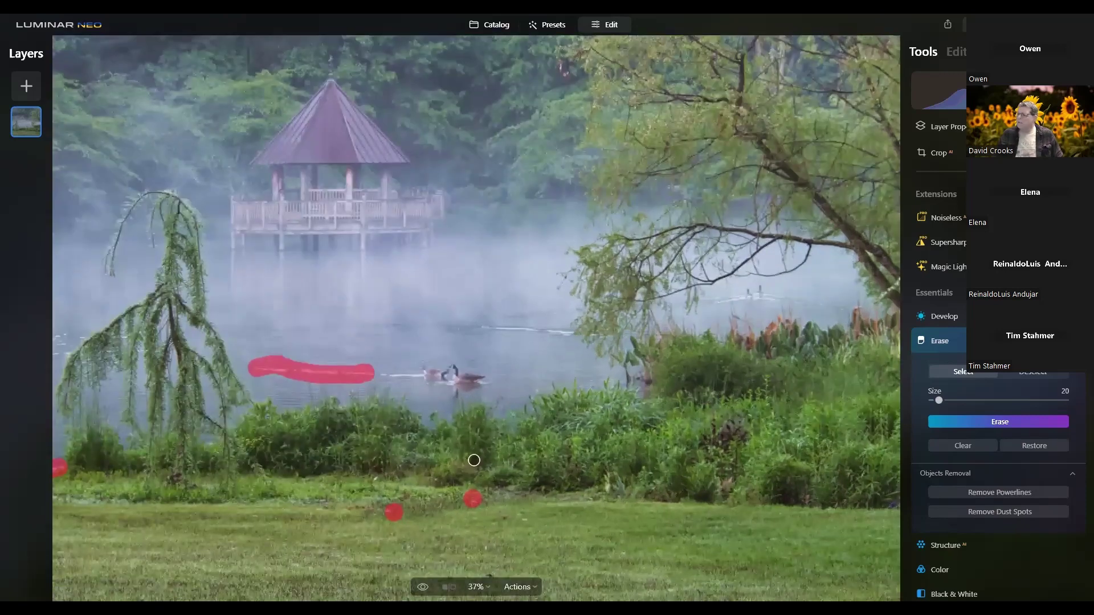
scroll(474, 460, "up", 1)
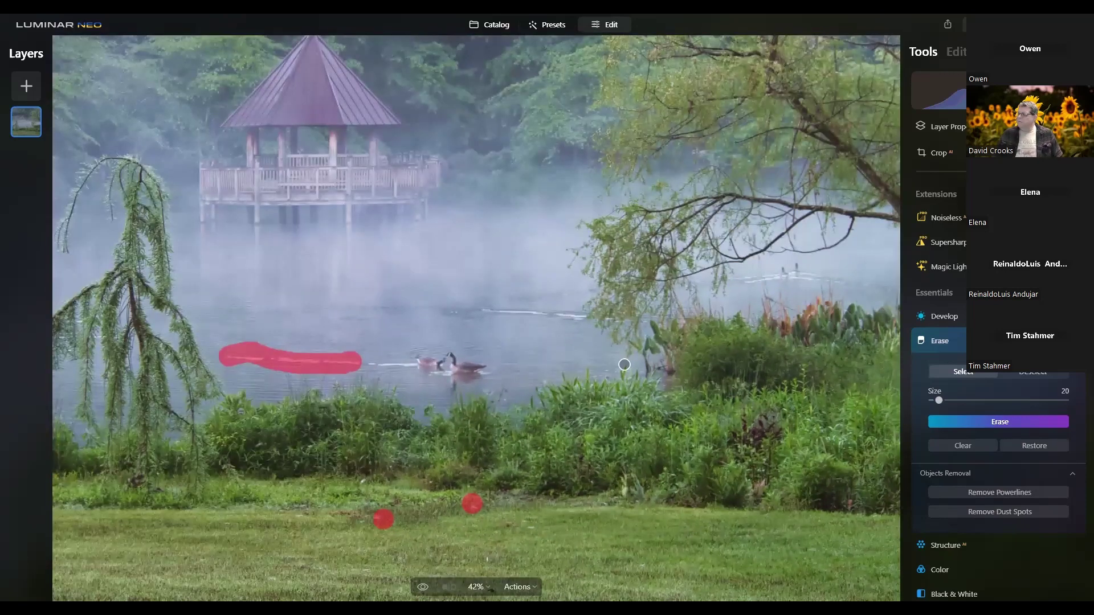
left_click(372, 362)
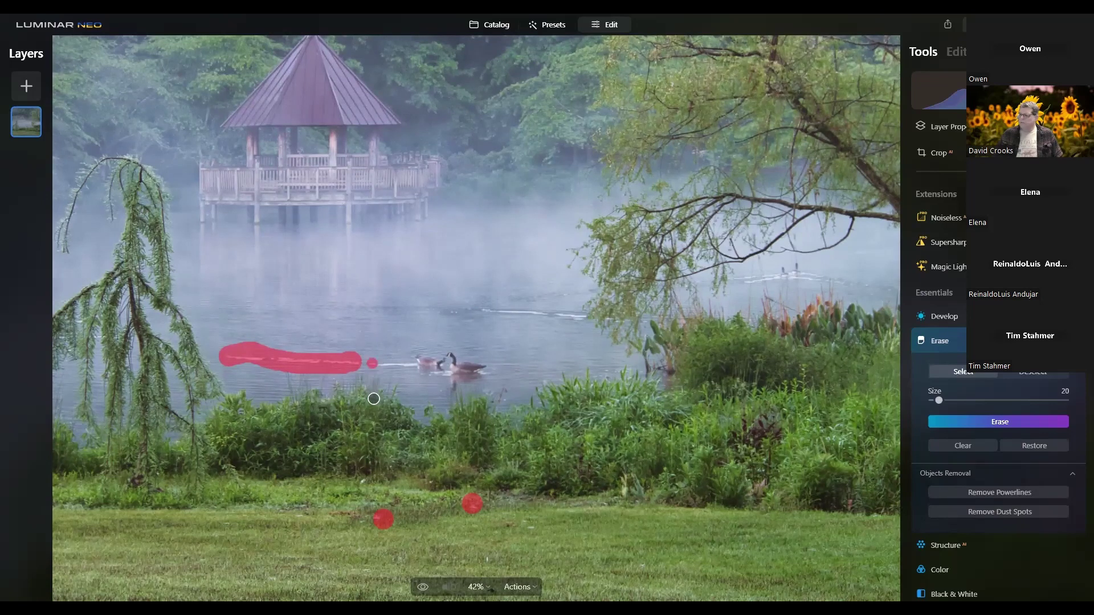
left_click(360, 483)
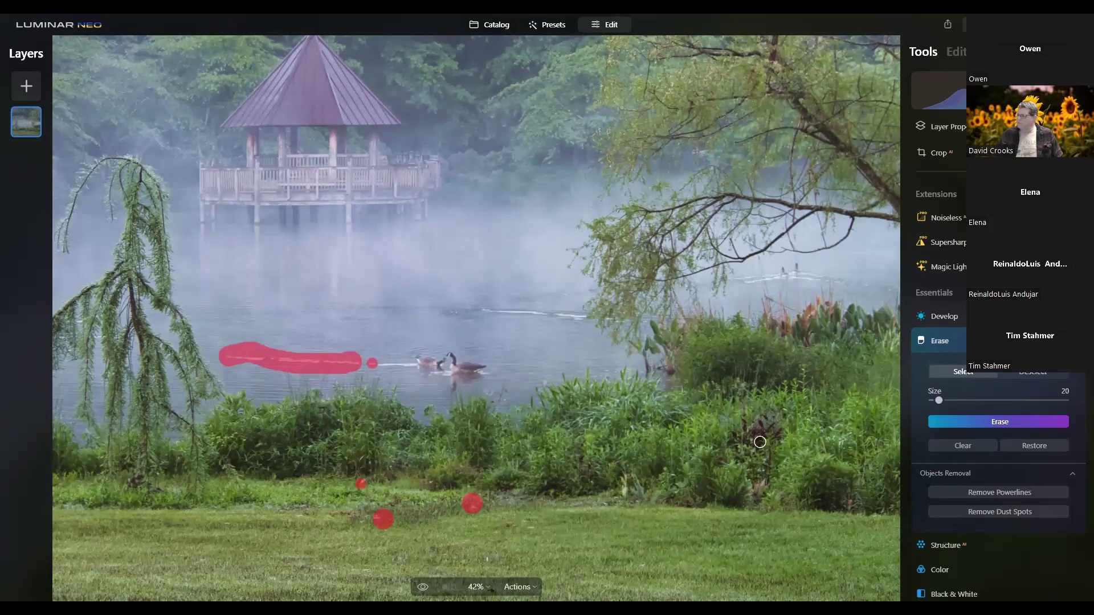
left_click(978, 422)
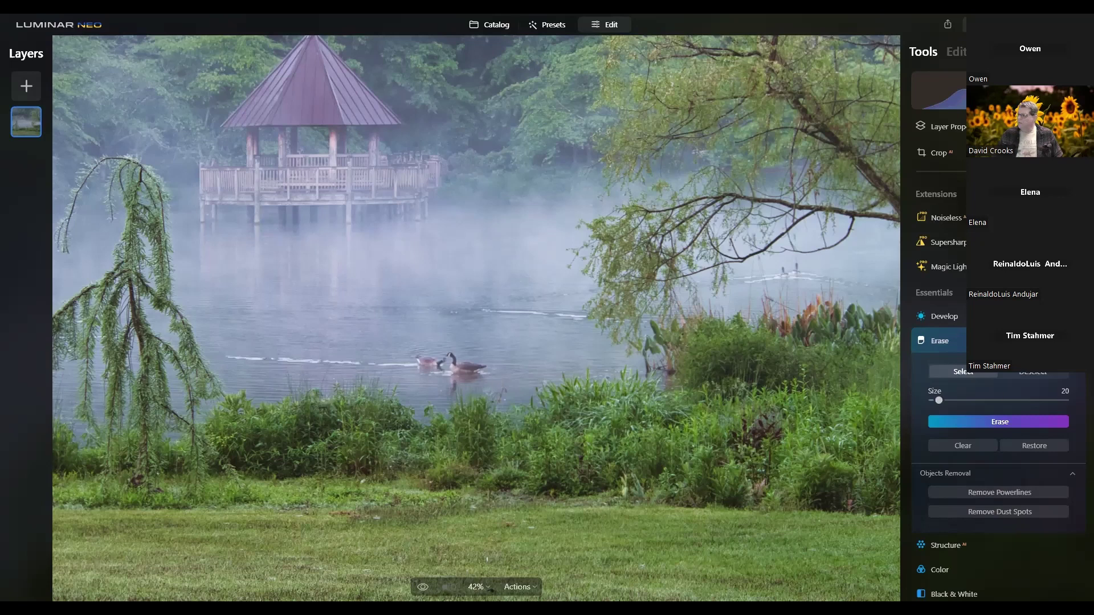
left_click(940, 341)
- Clone clean water over part of the wake behind the geese with a size 100 brush at full softness and strength
scroll(940, 490, "down", 8)
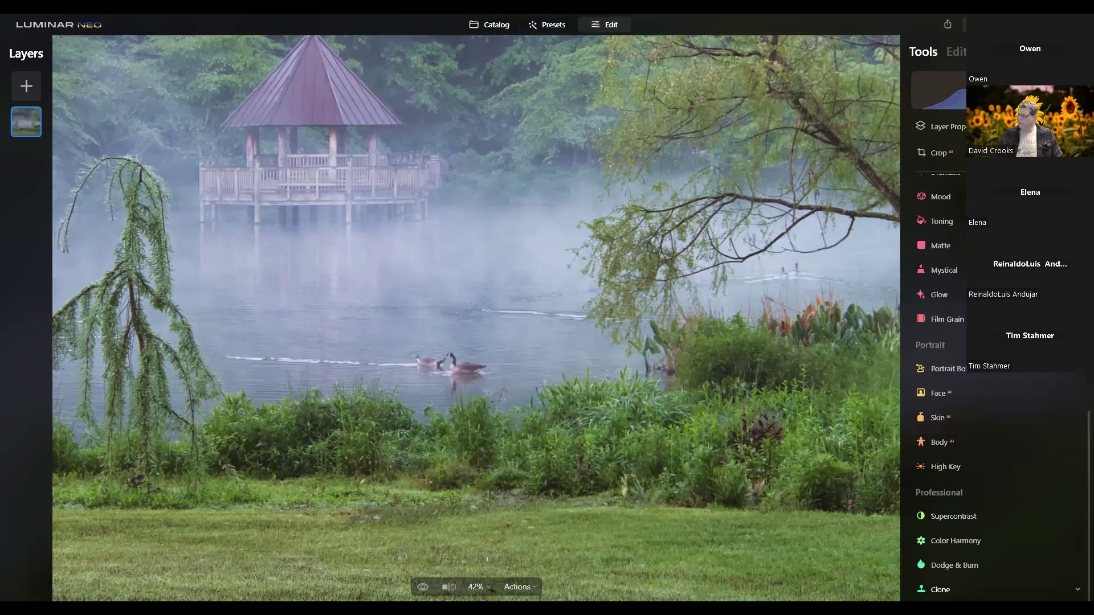
left_click(940, 590)
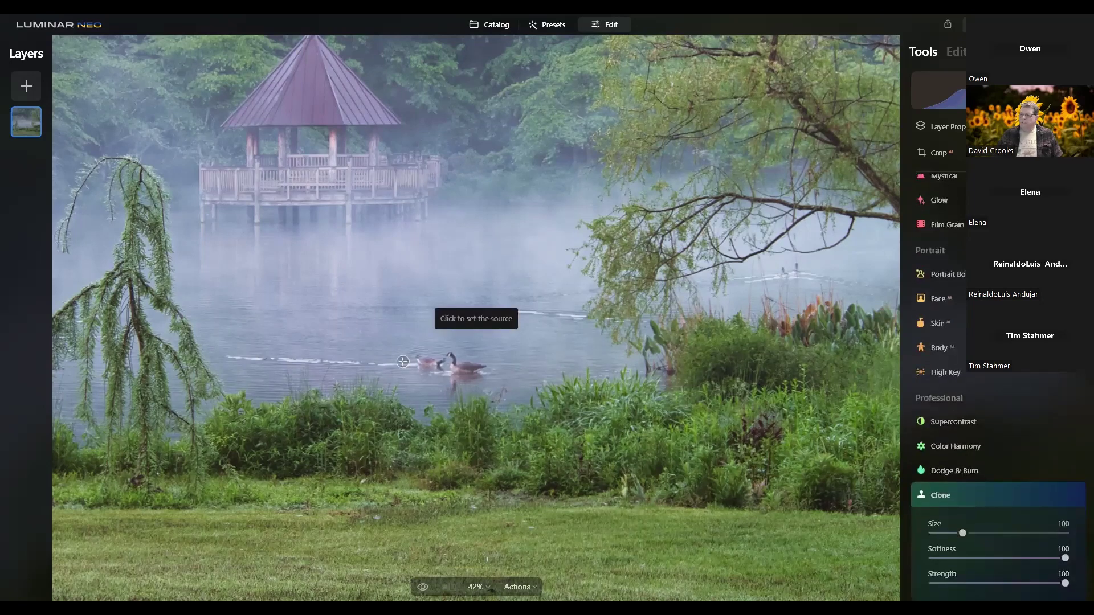
left_click(225, 347)
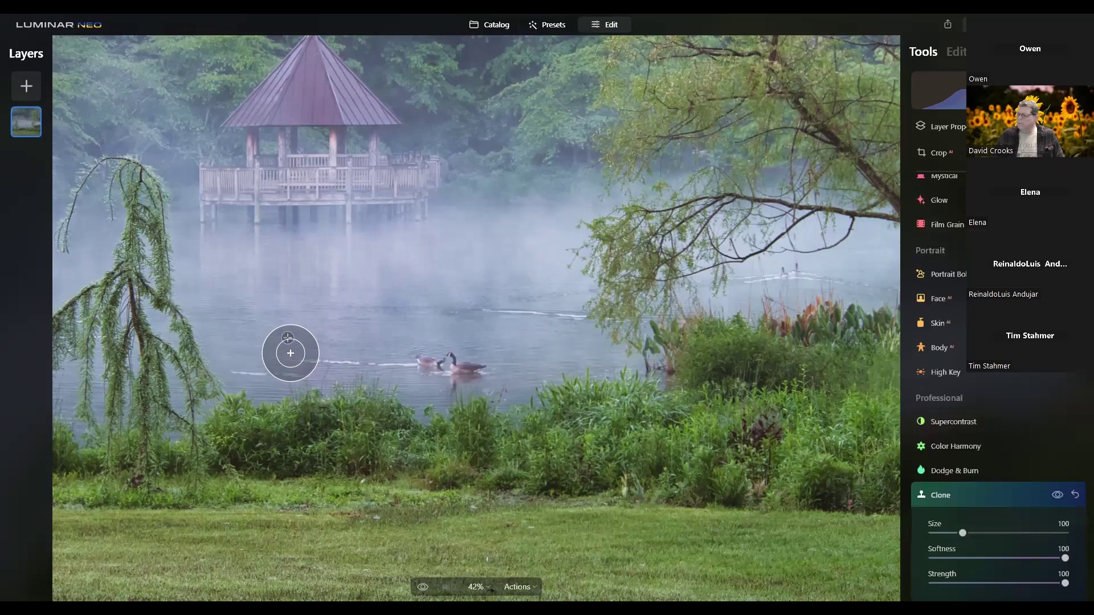
- Clone away the rest of the wake's long trail at size 60, softness 71 and strength 63, and compare before and after
scroll(290, 353, "up", 1)
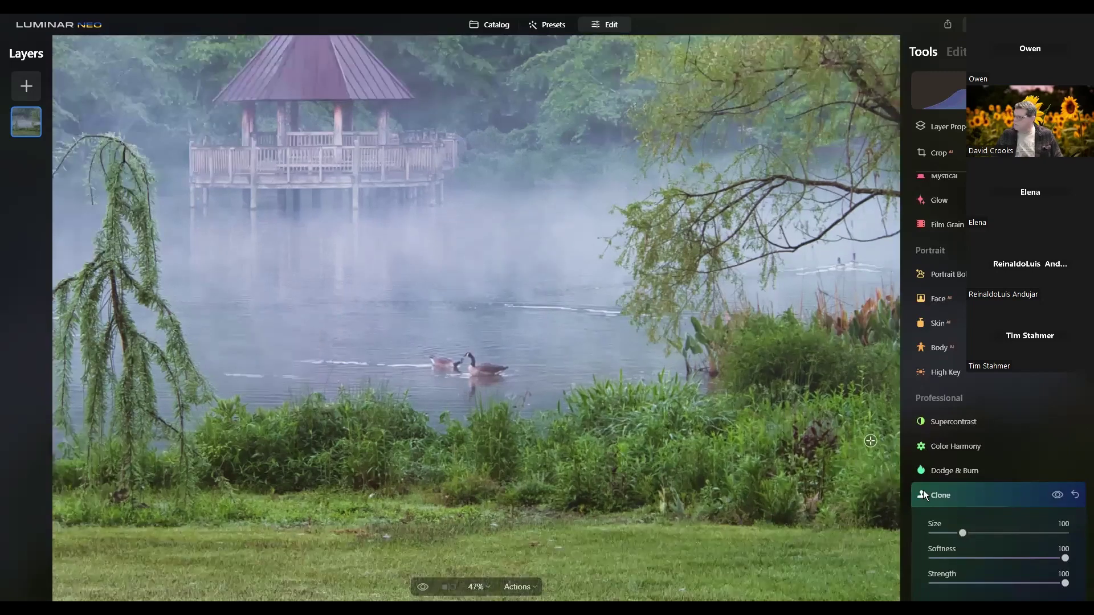
left_click_drag(965, 532, 949, 533)
mouse_move(1064, 558)
left_mouse_down()
mouse_move(1021, 557)
mouse_move(1016, 583)
left_mouse_up()
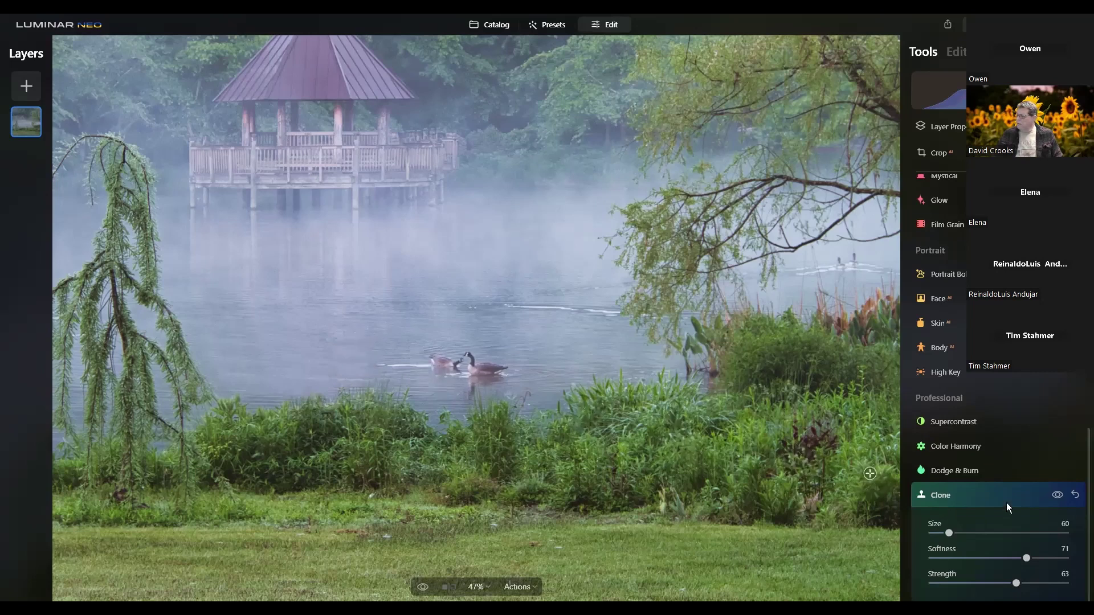
left_click(1056, 495)
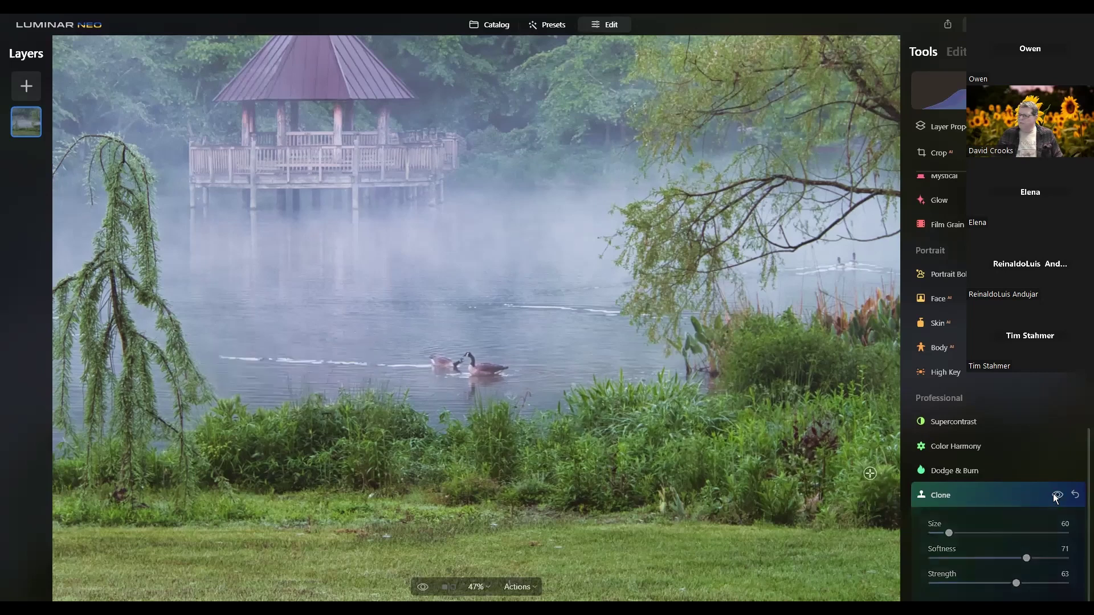
left_click(1055, 496)
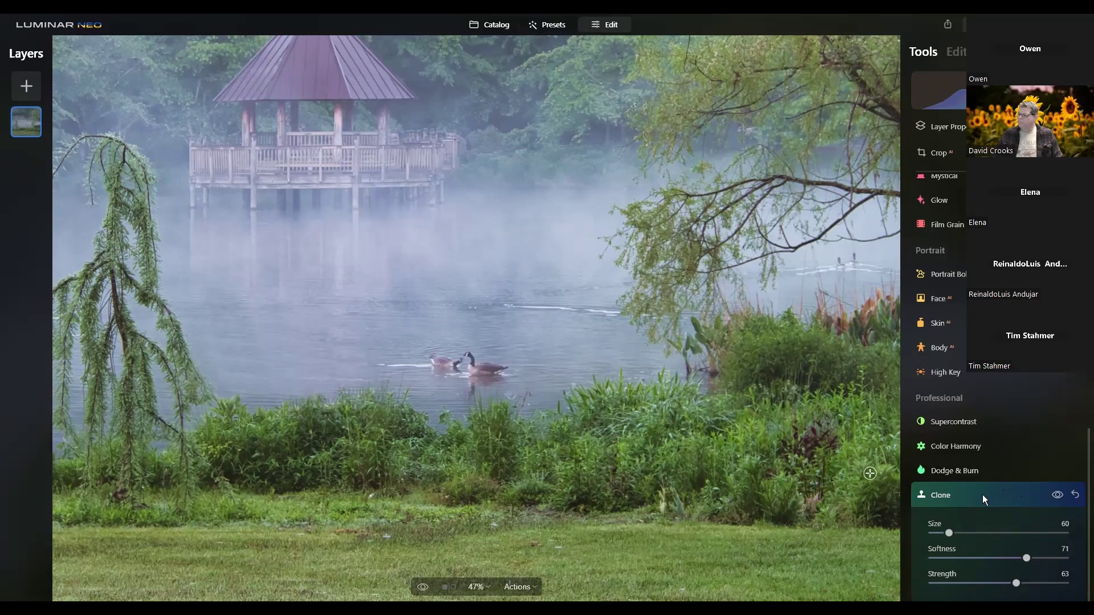
- Darken the lake photo's edges with a Vignette amount of -57
scroll(983, 494, "up", 1)
scroll(983, 494, "up", 1)
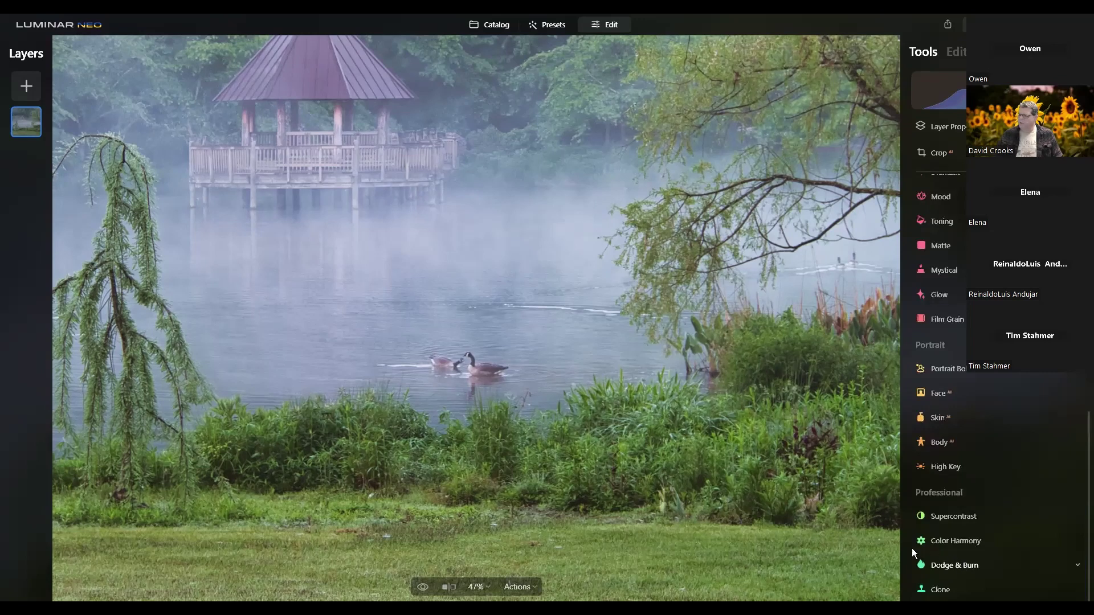
left_click(427, 297)
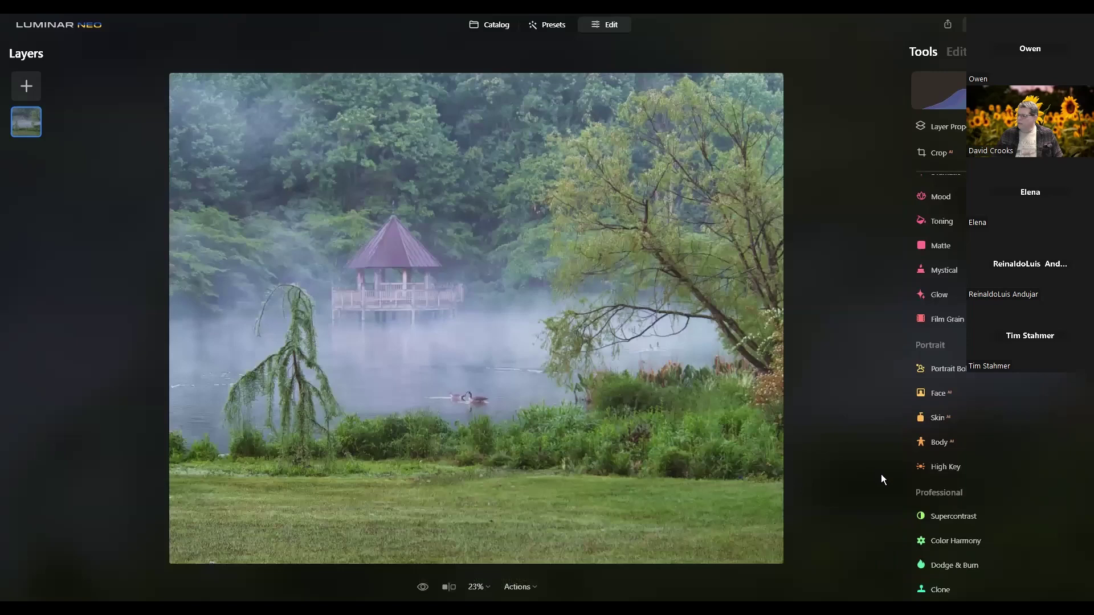
scroll(536, 335, "up", 1)
scroll(536, 335, "down", 1)
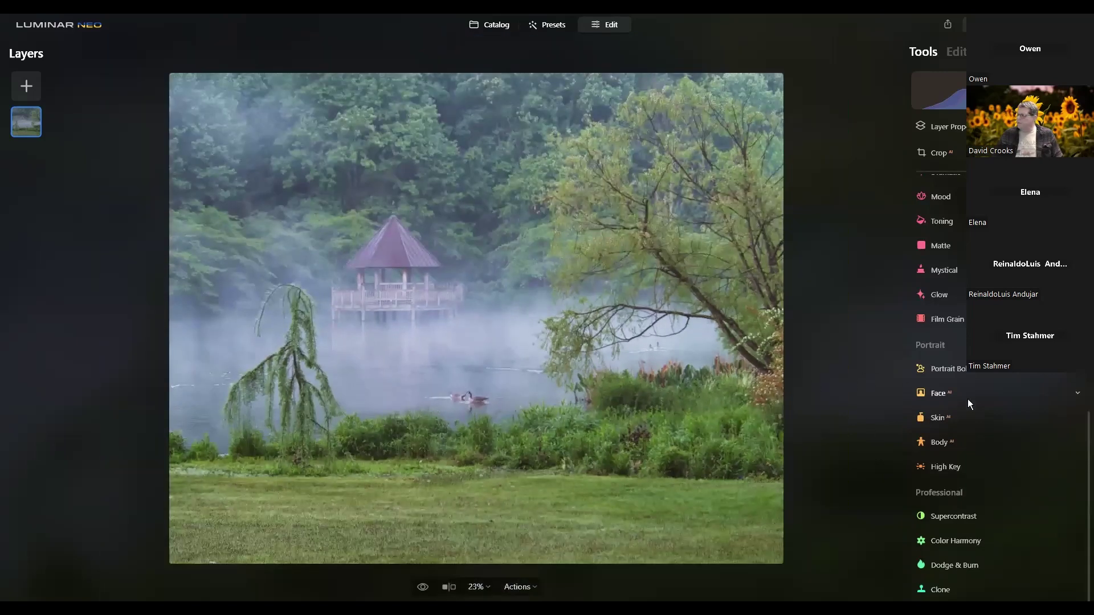
scroll(968, 399, "up", 5)
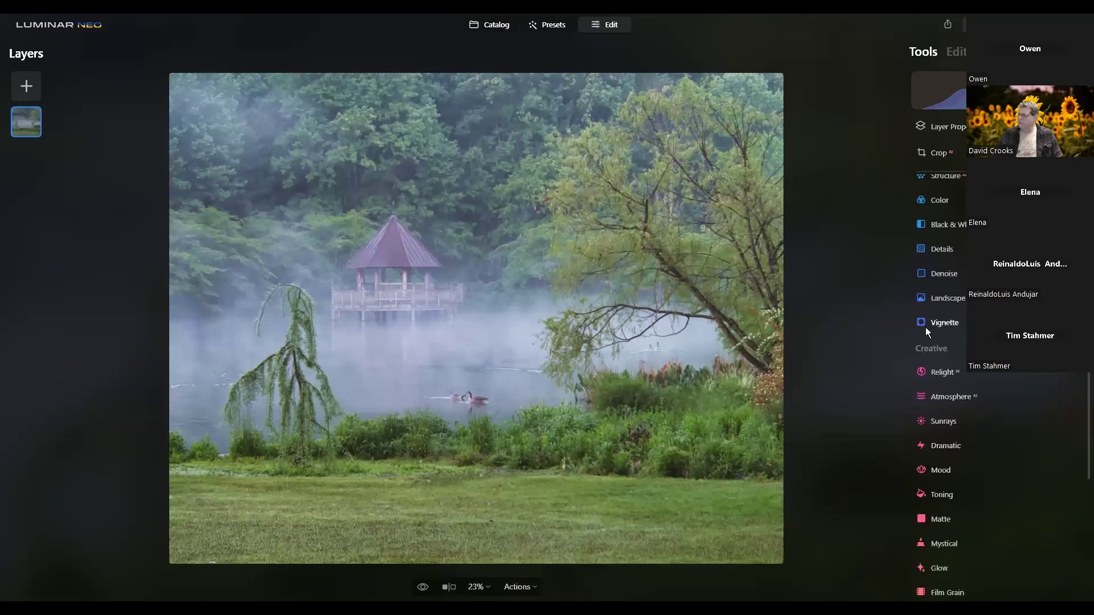
left_click(934, 322)
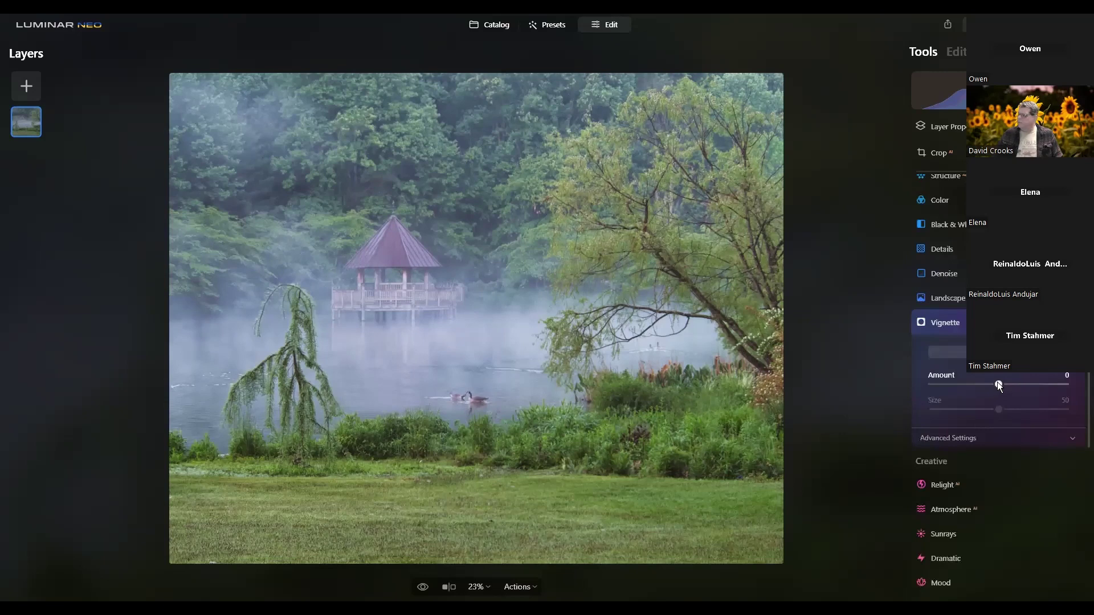
left_click_drag(994, 383, 964, 390)
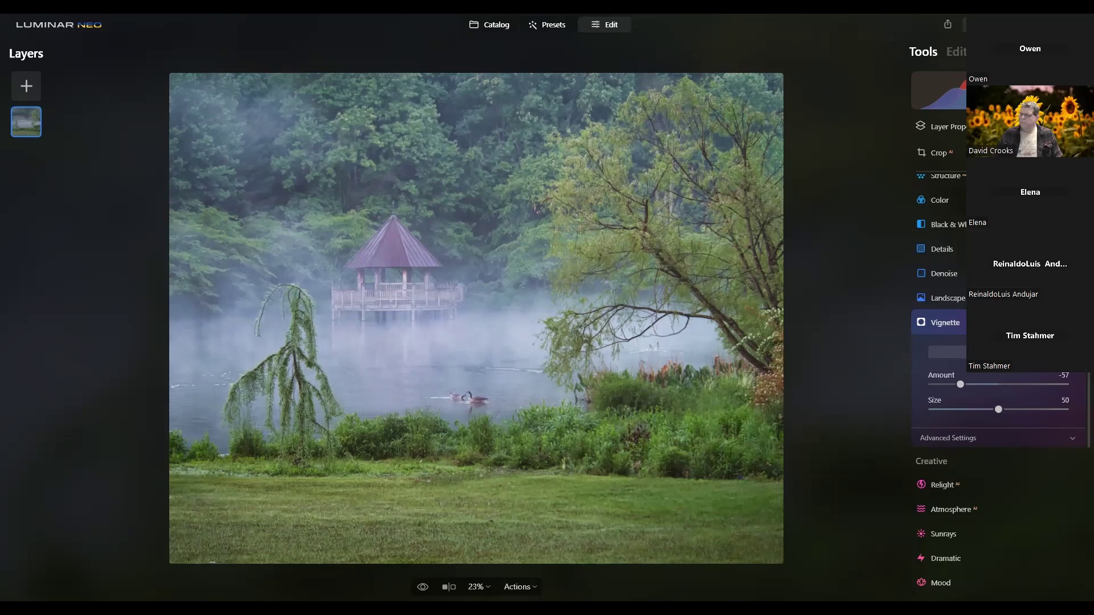
left_click(1015, 322)
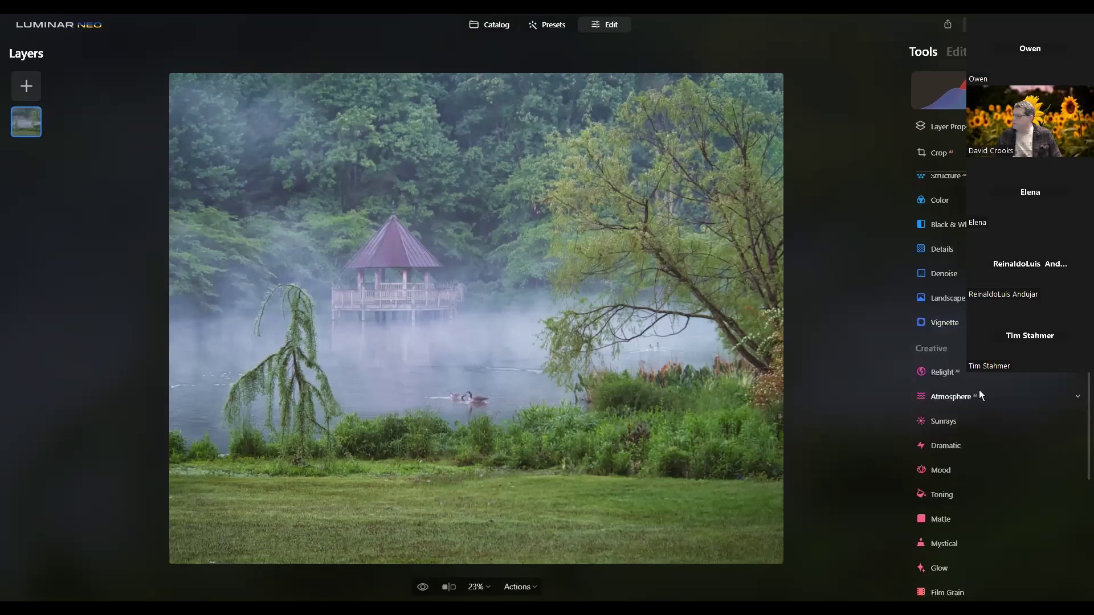
- Lighten the pale flowering shrub by the large tree's trunk using Dodge & Burn at size 64, softness 76 and strength 59
scroll(978, 396, "down", 3)
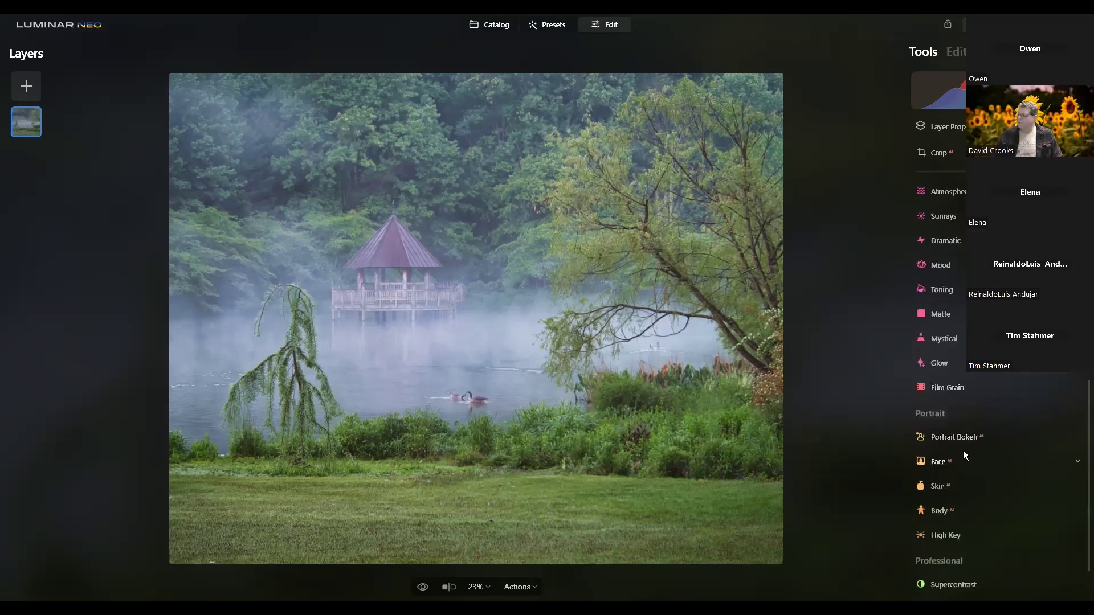
scroll(963, 454, "down", 1)
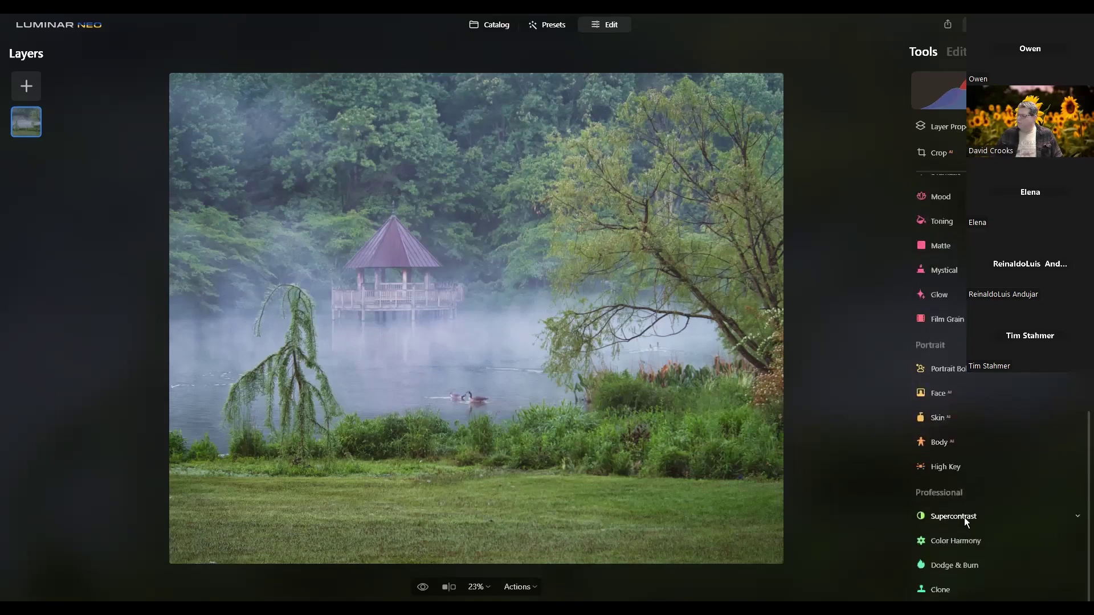
left_click(956, 565)
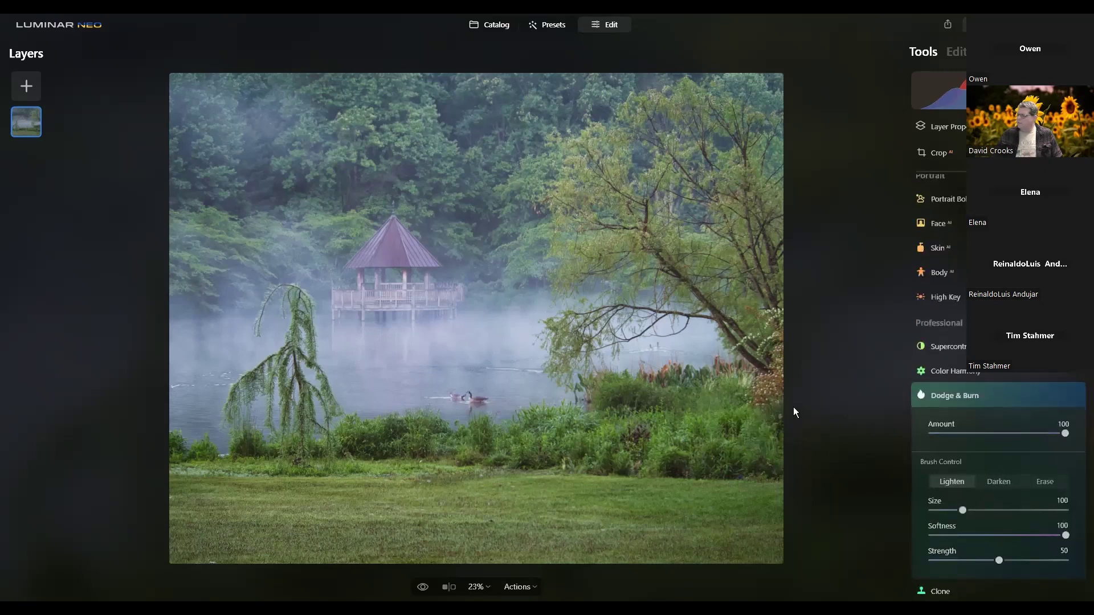
left_click_drag(962, 510, 948, 512)
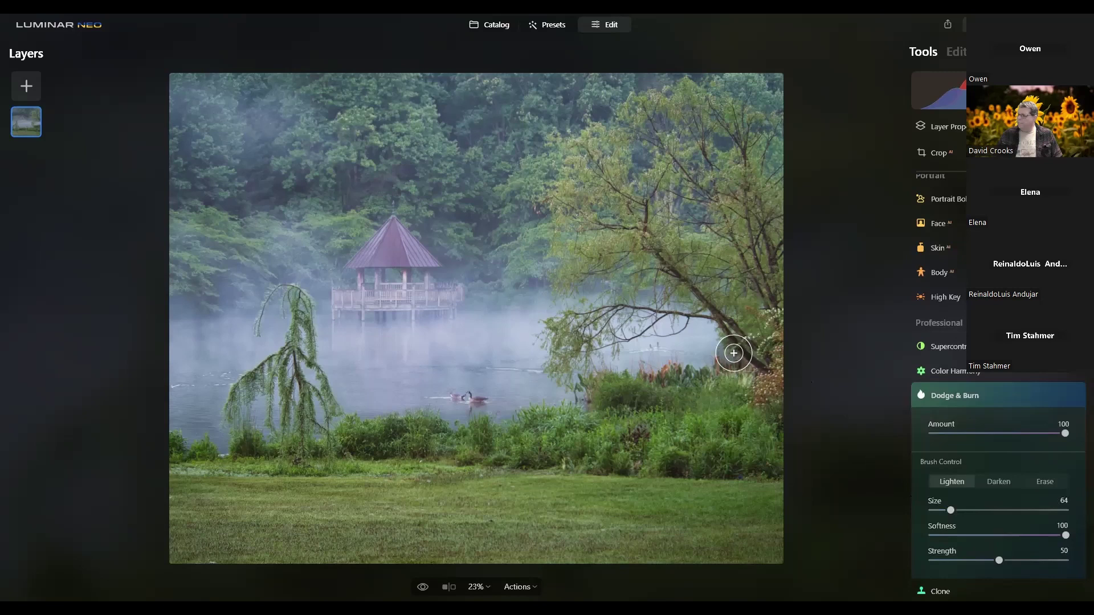
mouse_move(1064, 532)
left_mouse_down()
mouse_move(1013, 537)
mouse_move(1025, 534)
left_mouse_up()
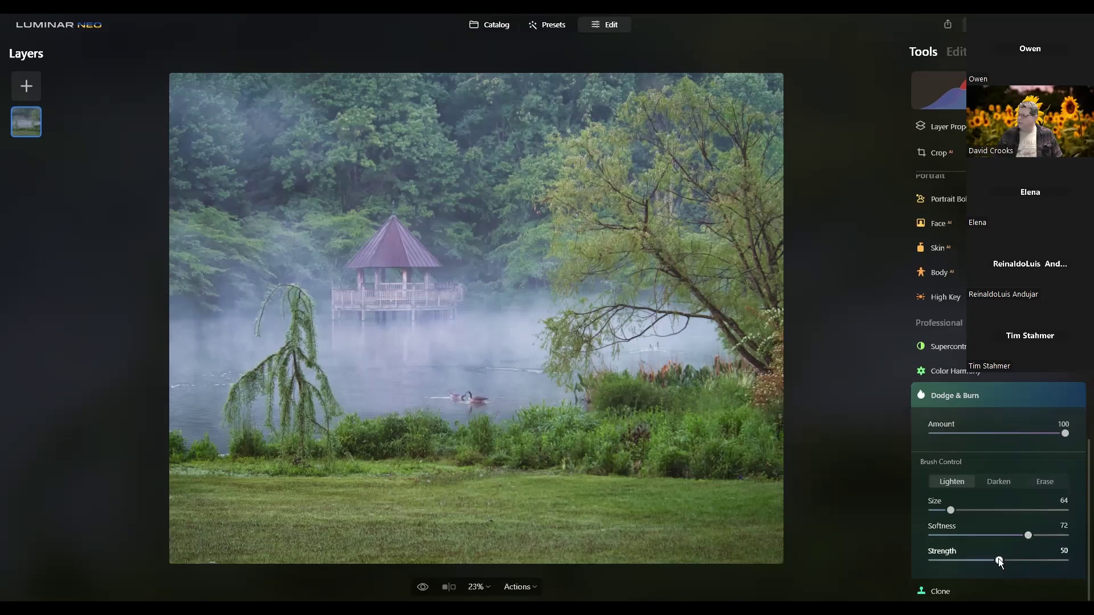
mouse_move(1009, 560)
left_mouse_down()
mouse_move(1025, 533)
mouse_move(993, 533)
mouse_move(1031, 532)
left_mouse_up()
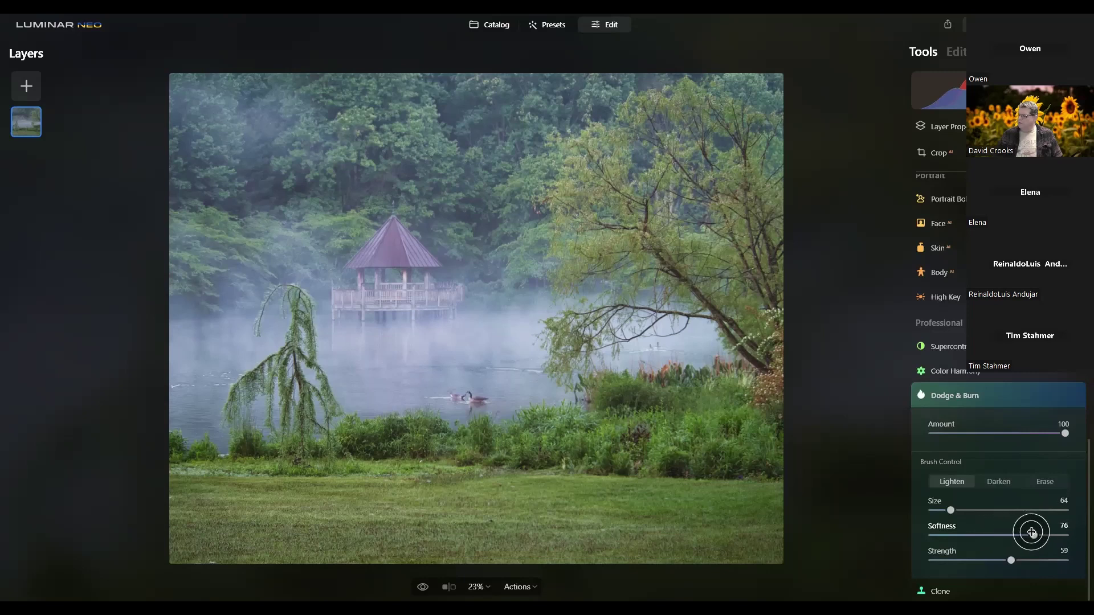
mouse_move(772, 342)
left_mouse_down()
mouse_move(788, 330)
mouse_move(772, 317)
mouse_move(745, 341)
left_mouse_up()
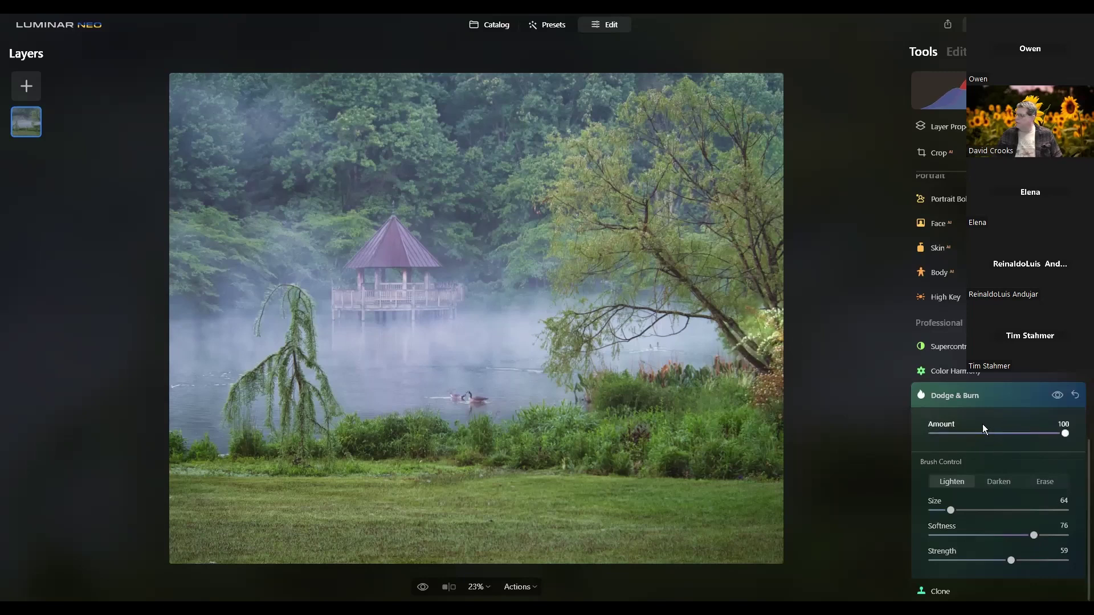
- Darken the flowering shrub at size 54, softness 68 and strength 58, then set brush size 52 and the Dodge & Burn amount to 59
left_click(997, 481)
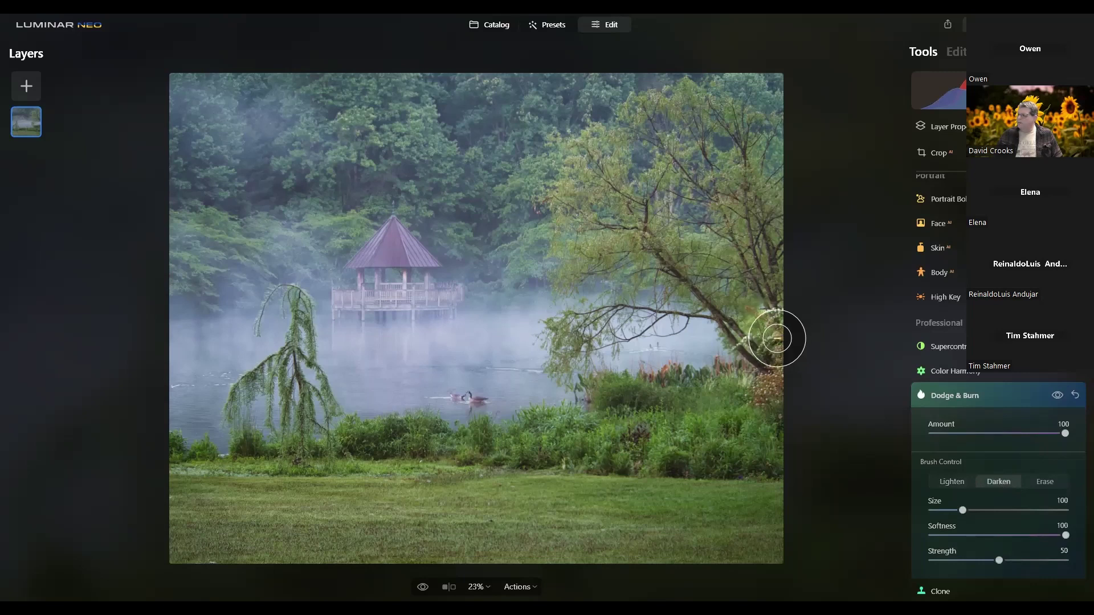
left_click_drag(964, 509, 947, 511)
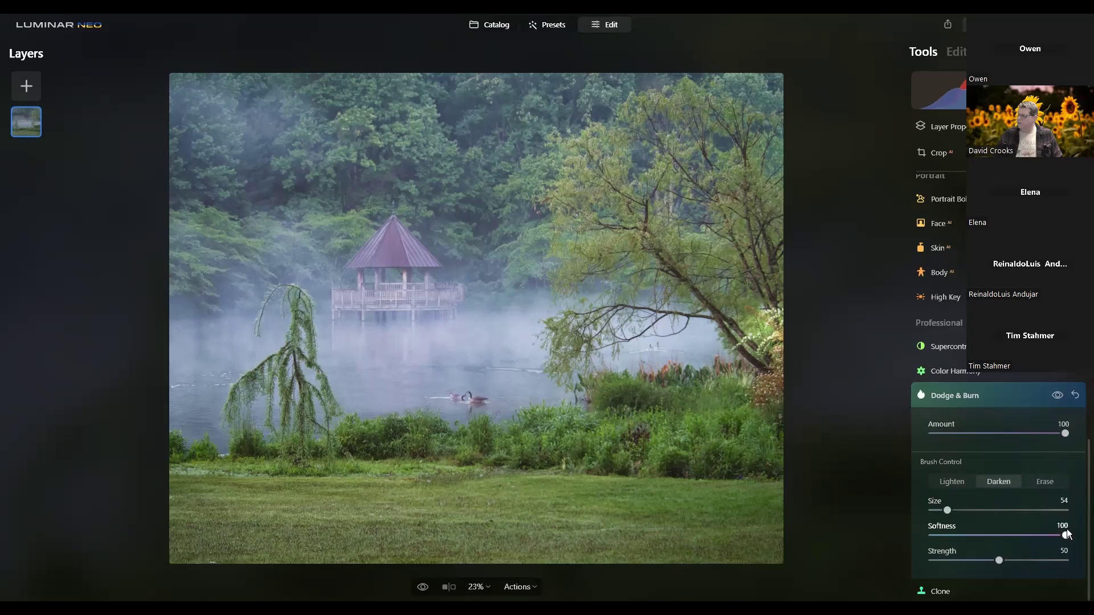
left_click_drag(1063, 535, 1009, 560)
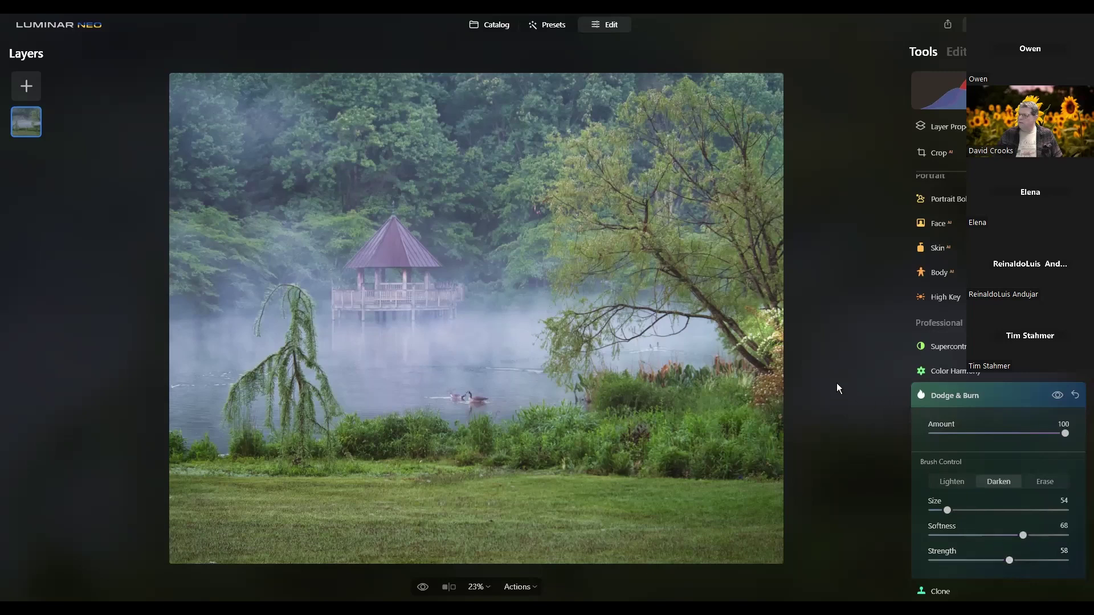
mouse_move(767, 330)
left_mouse_down()
mouse_move(762, 318)
mouse_move(740, 333)
mouse_move(769, 314)
left_mouse_up()
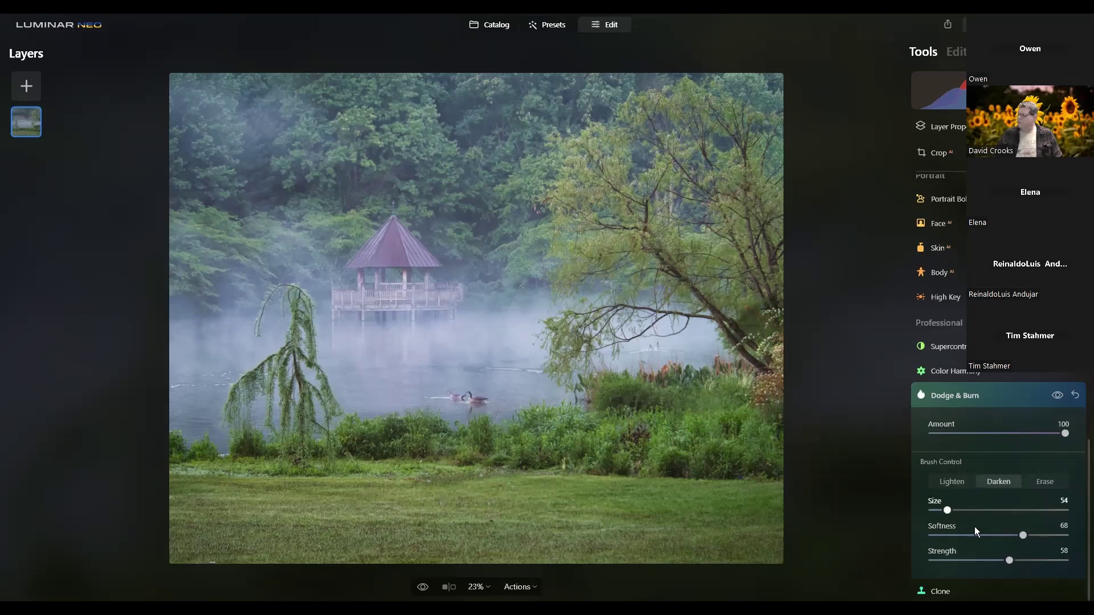
left_click(946, 511)
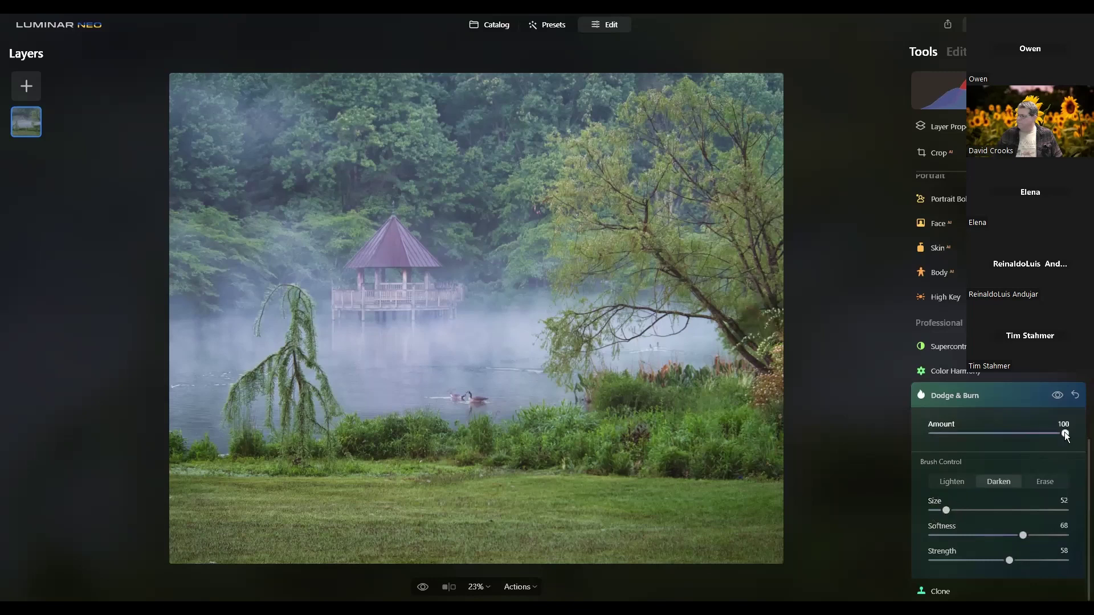
left_click_drag(1063, 433, 1010, 434)
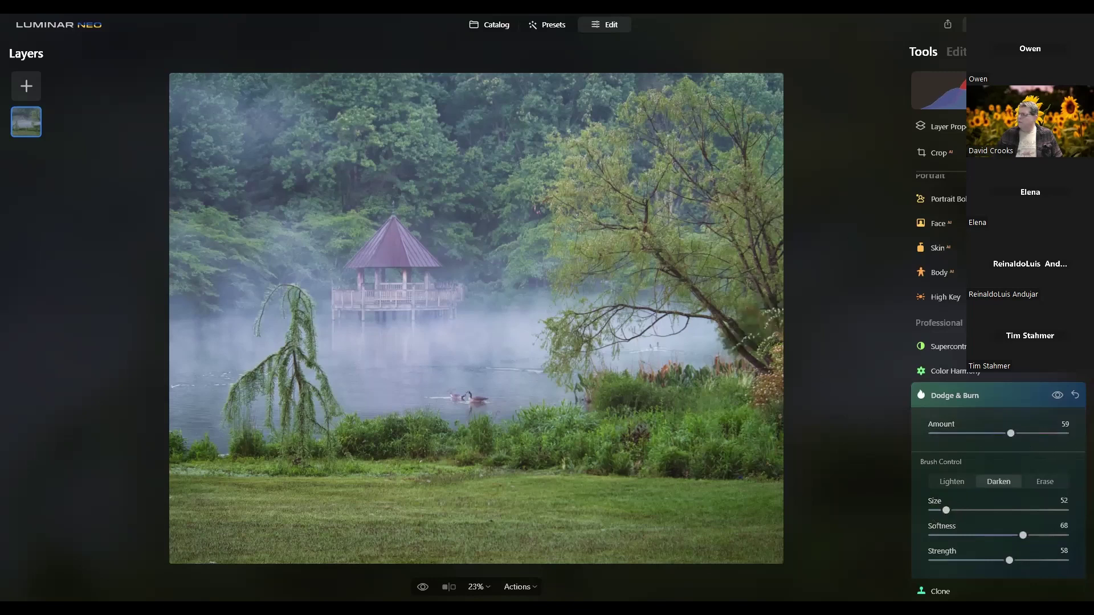
- Review the list of edits applied to the photo, including the Dodge & Burn and Vignette settings
left_click(957, 52)
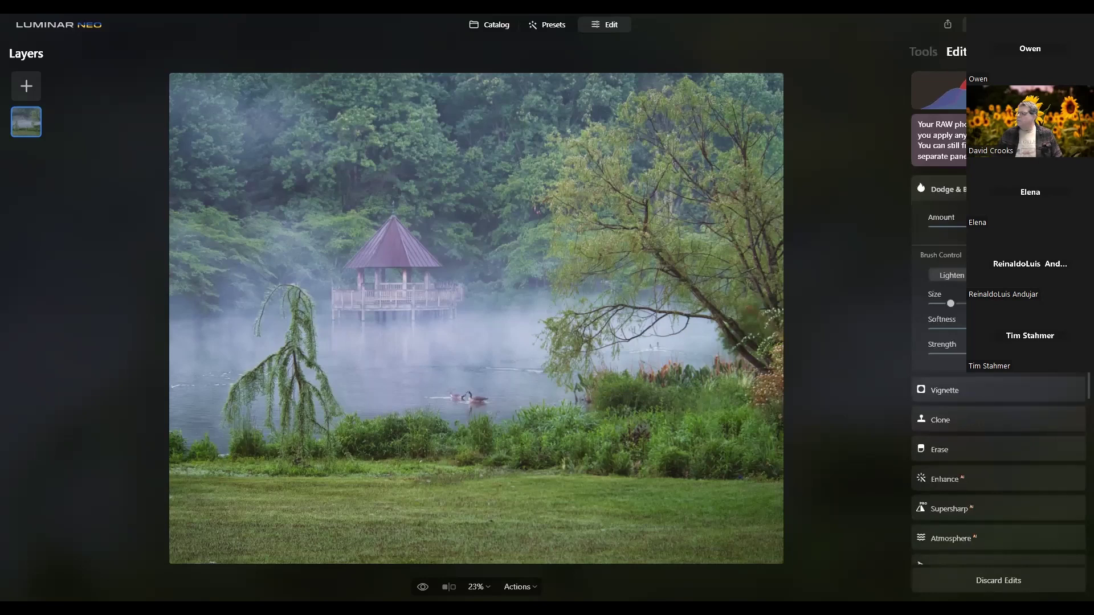
scroll(998, 468, "down", 1)
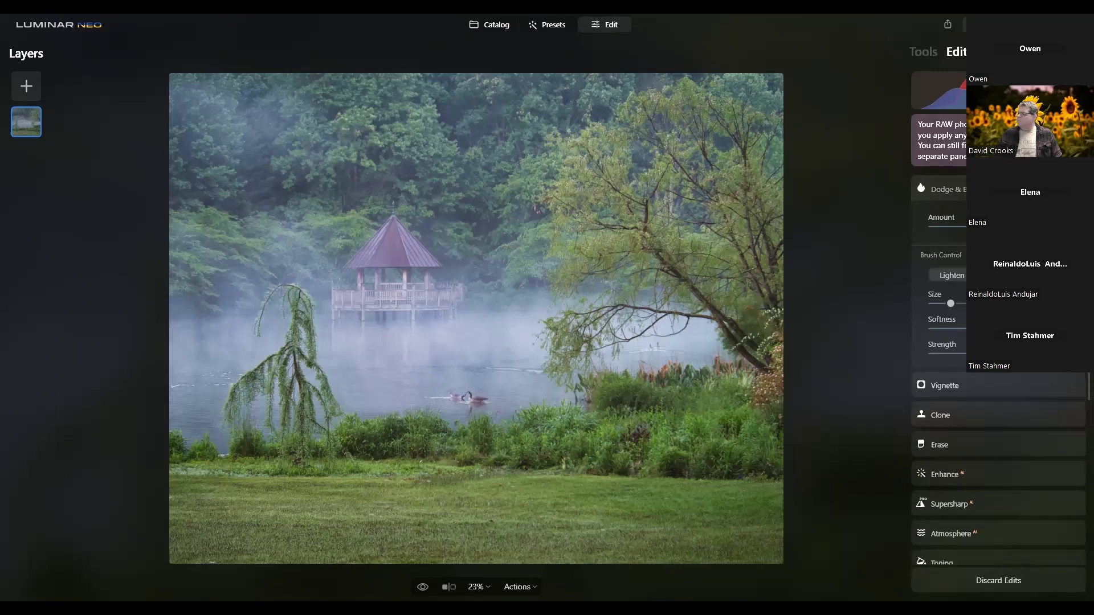
scroll(998, 467, "down", 3)
left_click(946, 189)
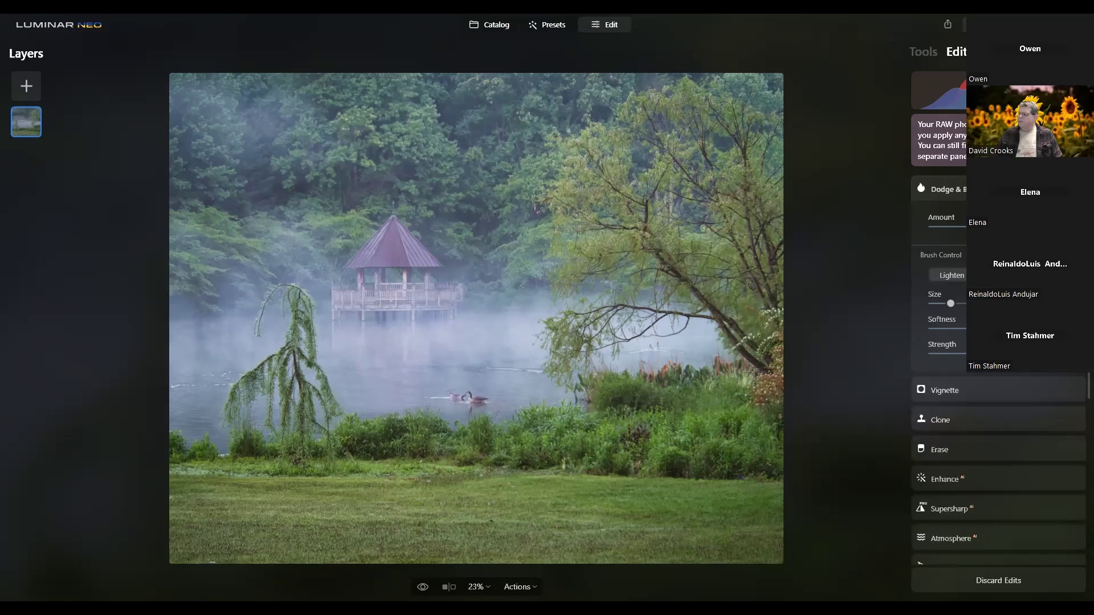
left_click(944, 390)
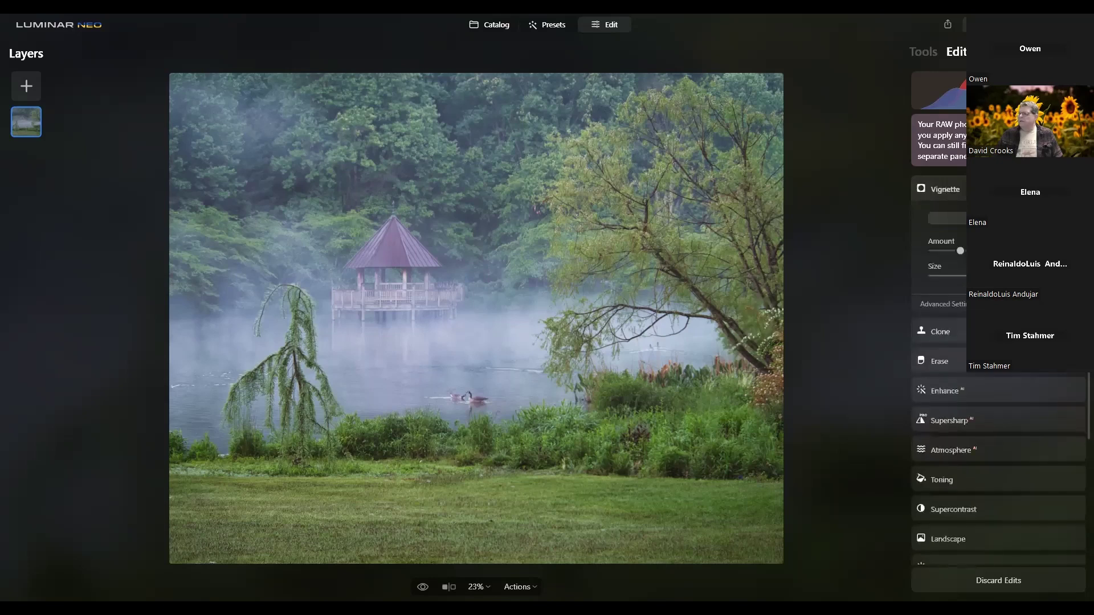
left_click(928, 52)
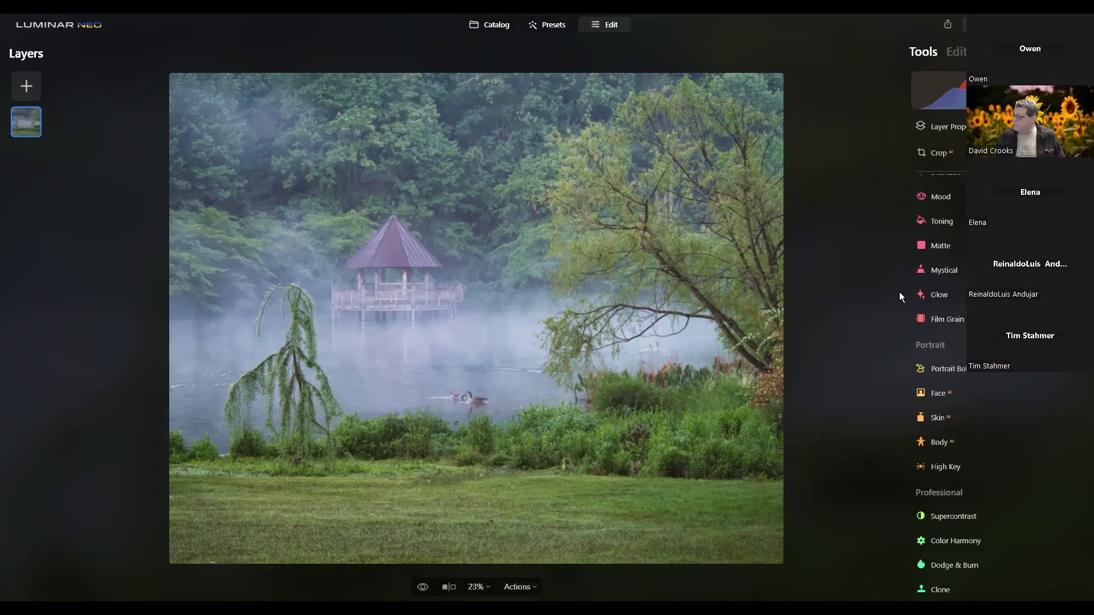
- Apply a moderate amount of the Mystical effect to the whole misty lake photo
scroll(899, 291, "up", 1)
scroll(899, 291, "up", 1)
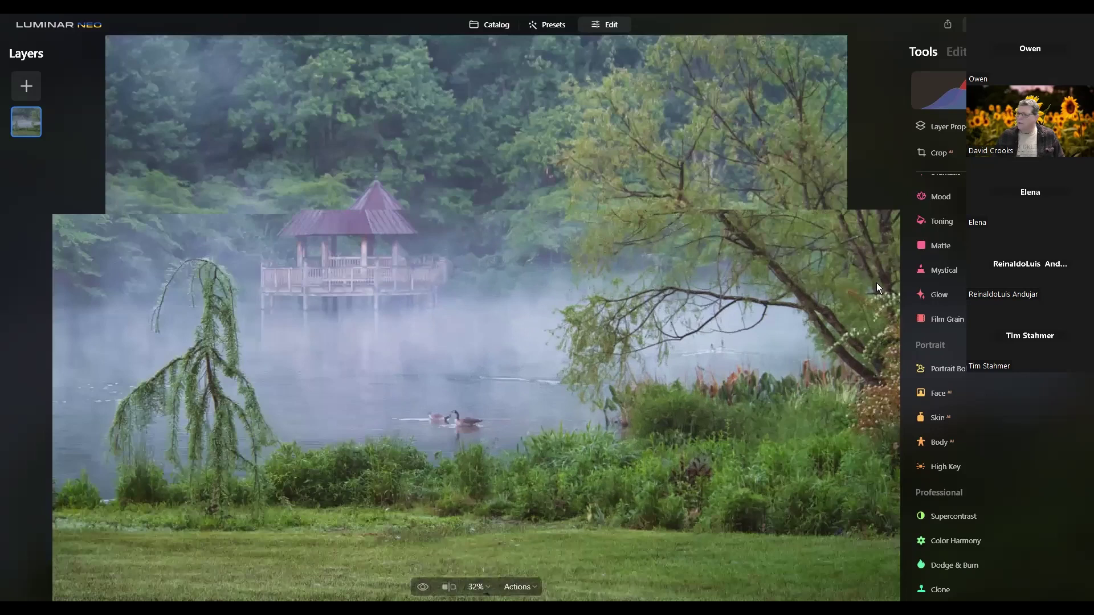
scroll(876, 283, "down", 2)
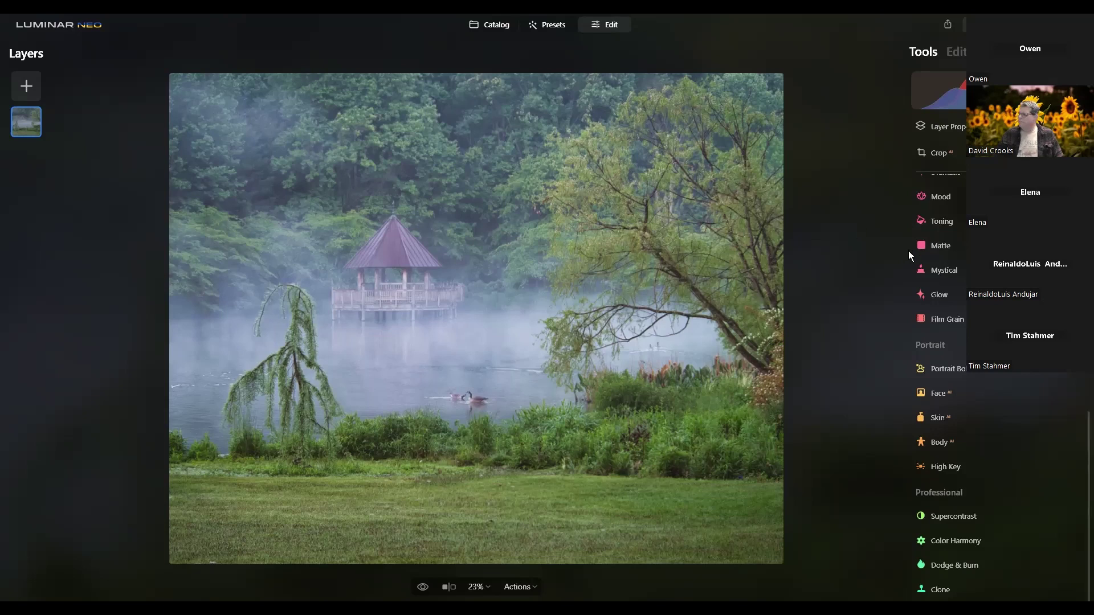
left_click(960, 267)
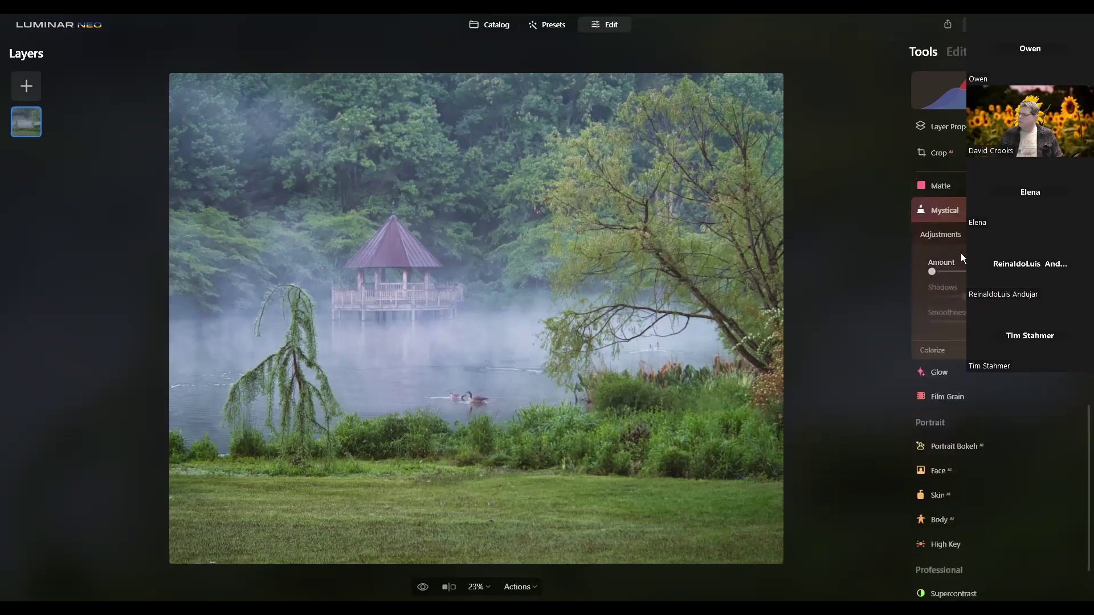
left_click_drag(952, 270, 986, 272)
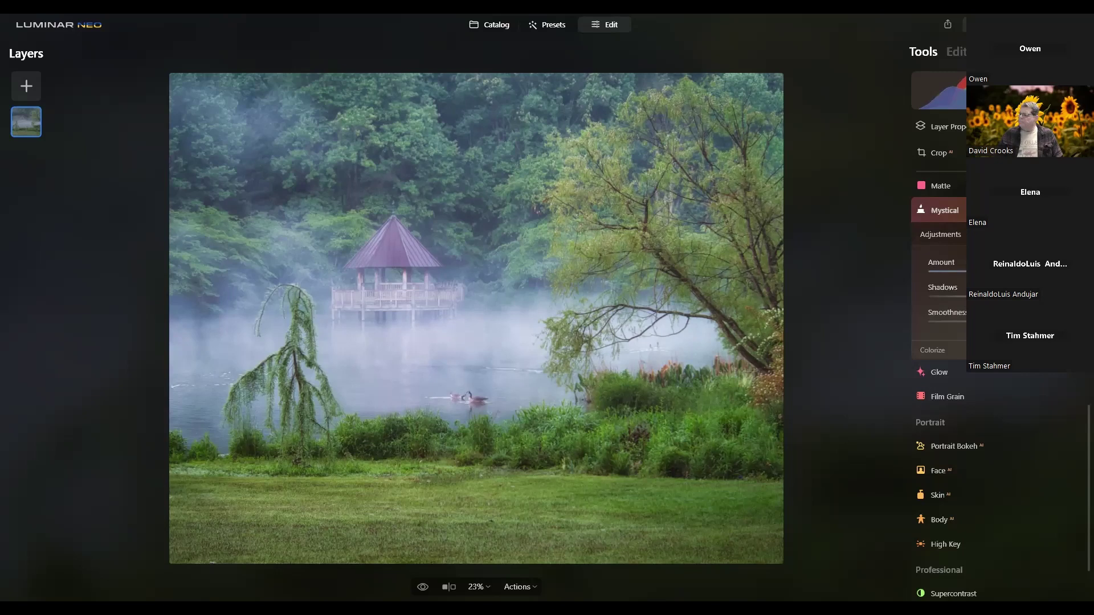
left_click(981, 212)
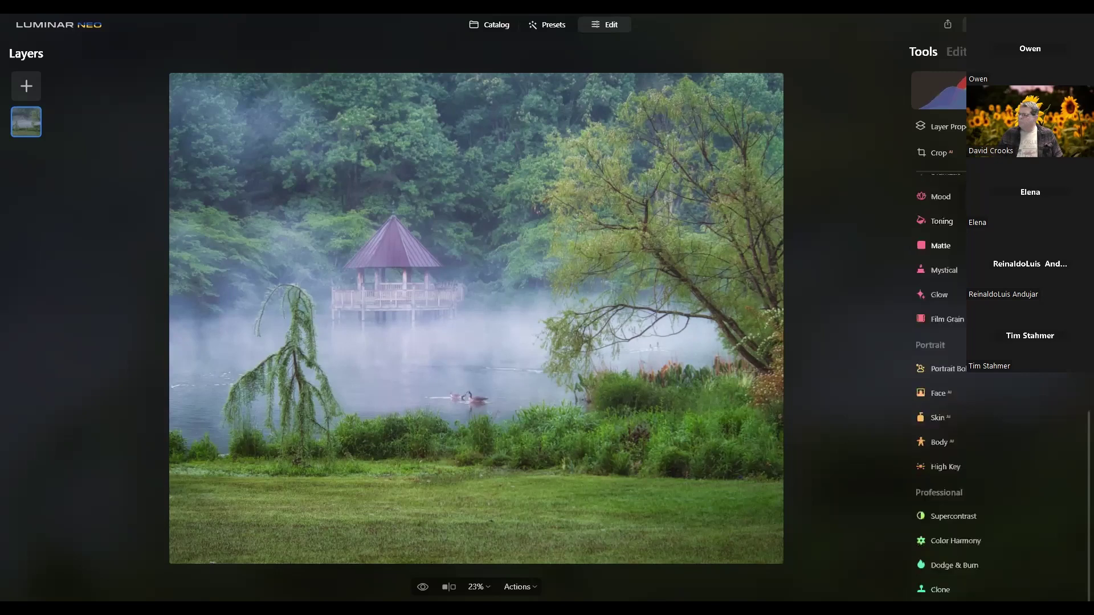
- Add a light amount of the Dramatic effect to the lake photo, leaving Local Contrast at 60
scroll(940, 342, "up", 2)
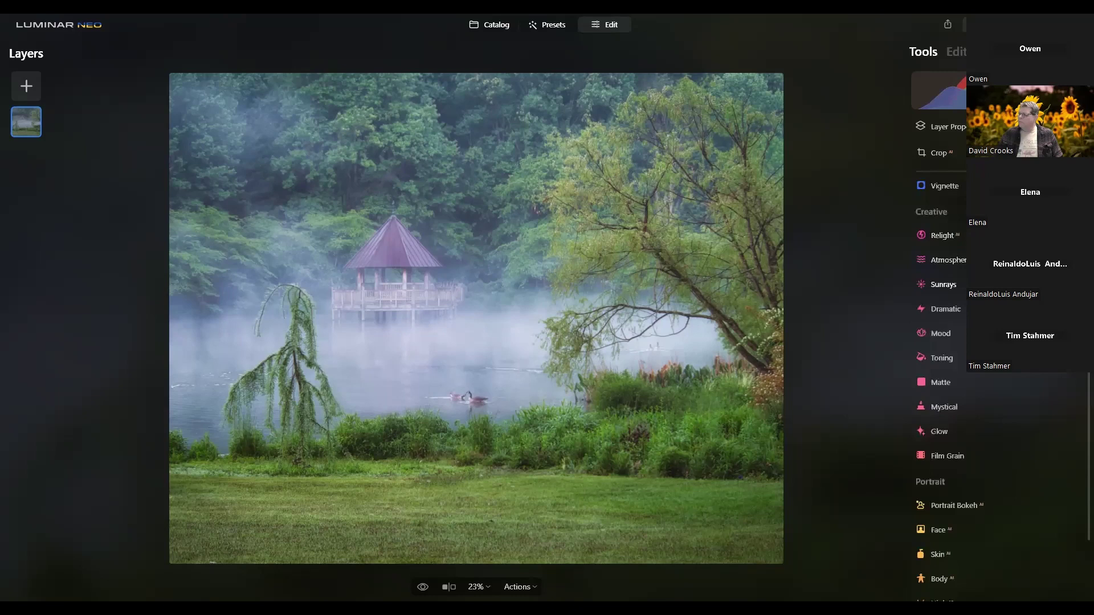
left_click(946, 309)
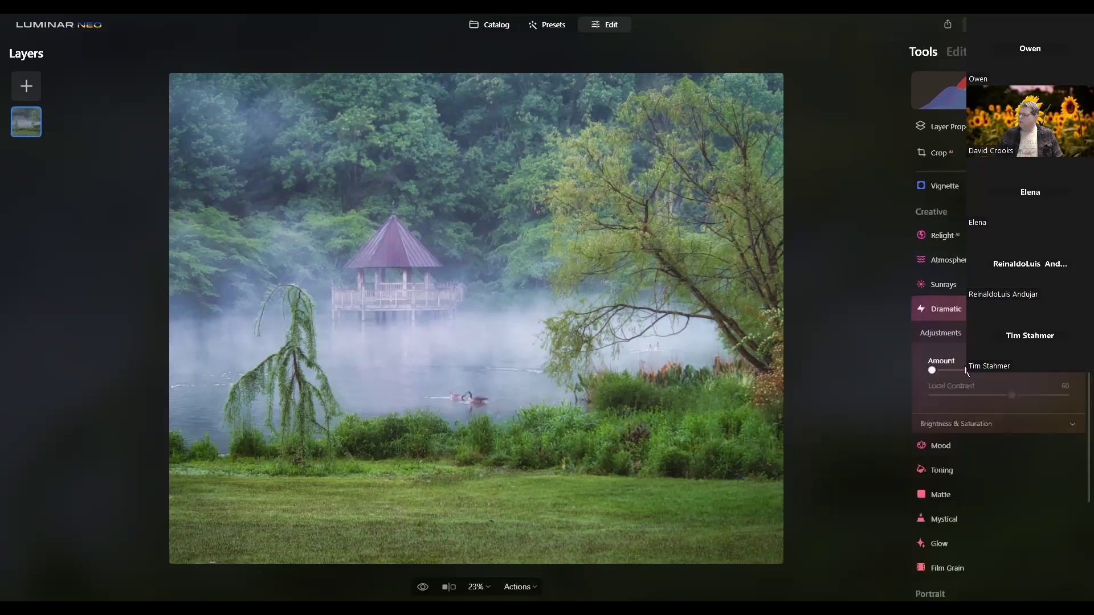
left_click_drag(964, 370, 974, 374)
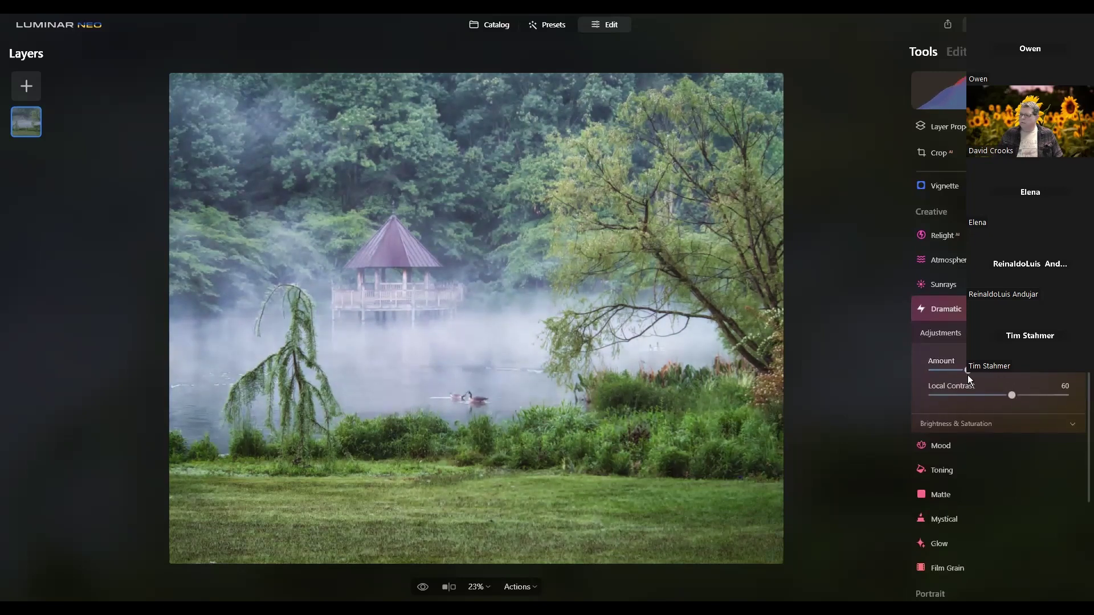
left_click(964, 310)
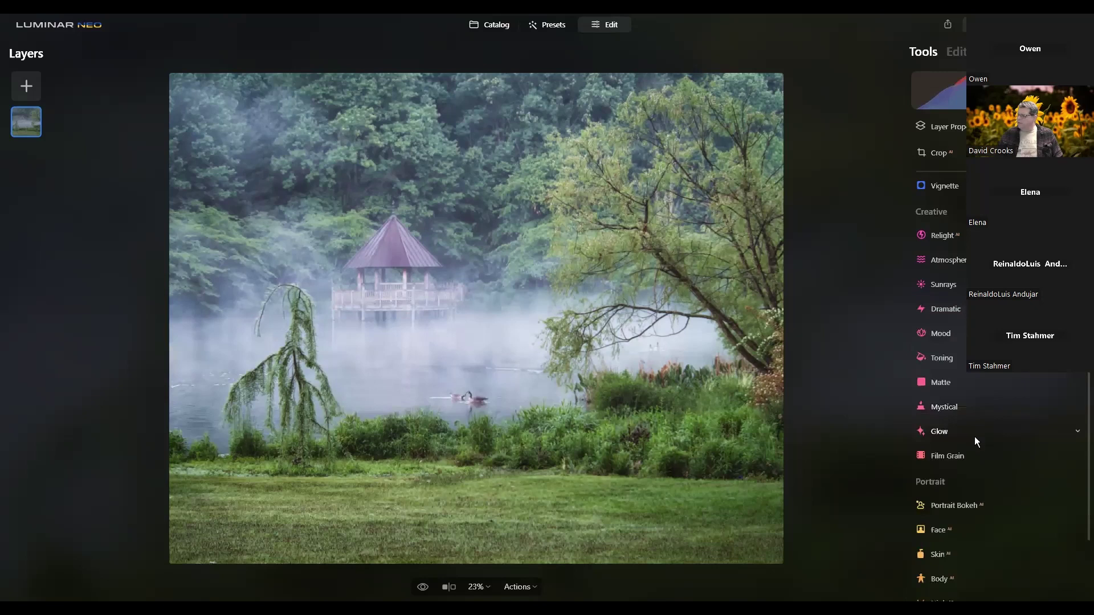
scroll(976, 435, "up", 3)
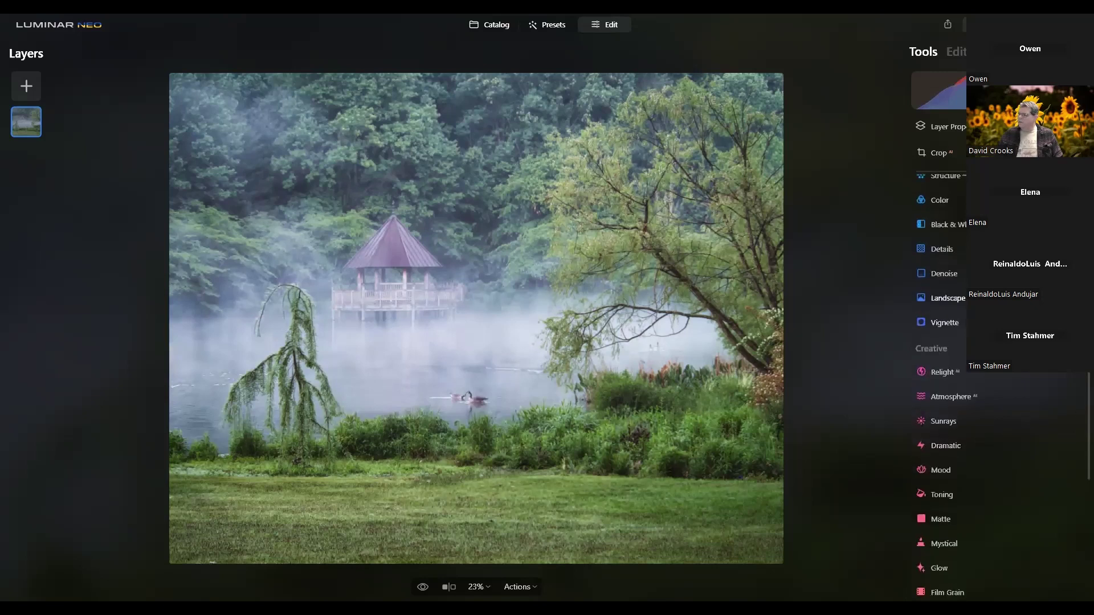
- Apply a Landscape adjustment to the lake photo with Foliage Enhancer at 7 and a very light Dehaze
left_click(985, 298)
left_click(945, 409)
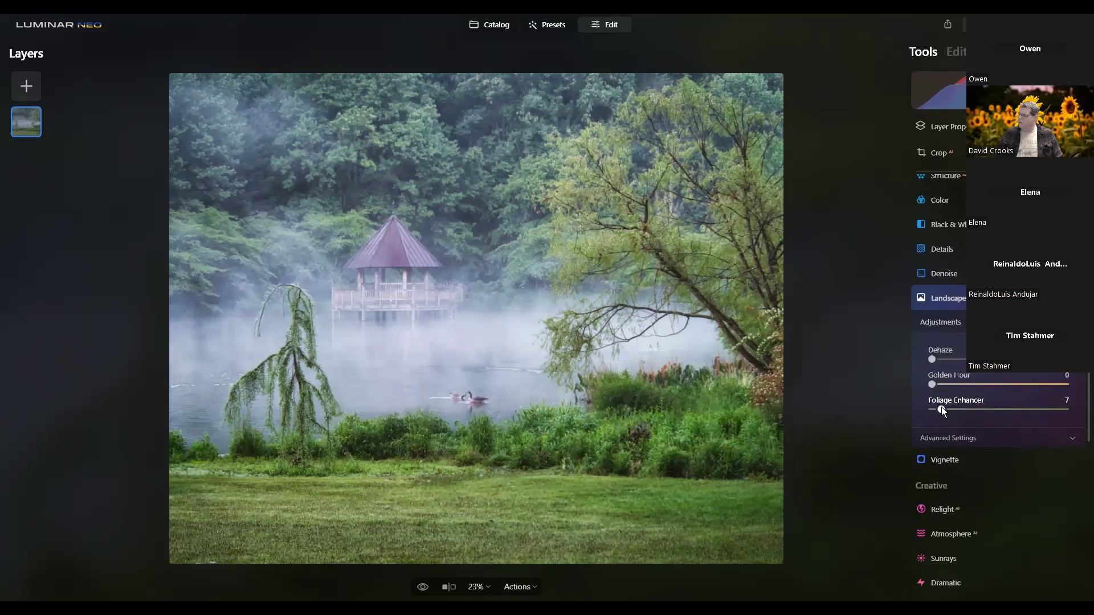
mouse_move(932, 359)
left_mouse_down()
mouse_move(956, 359)
mouse_move(938, 359)
left_mouse_up()
left_click(940, 298)
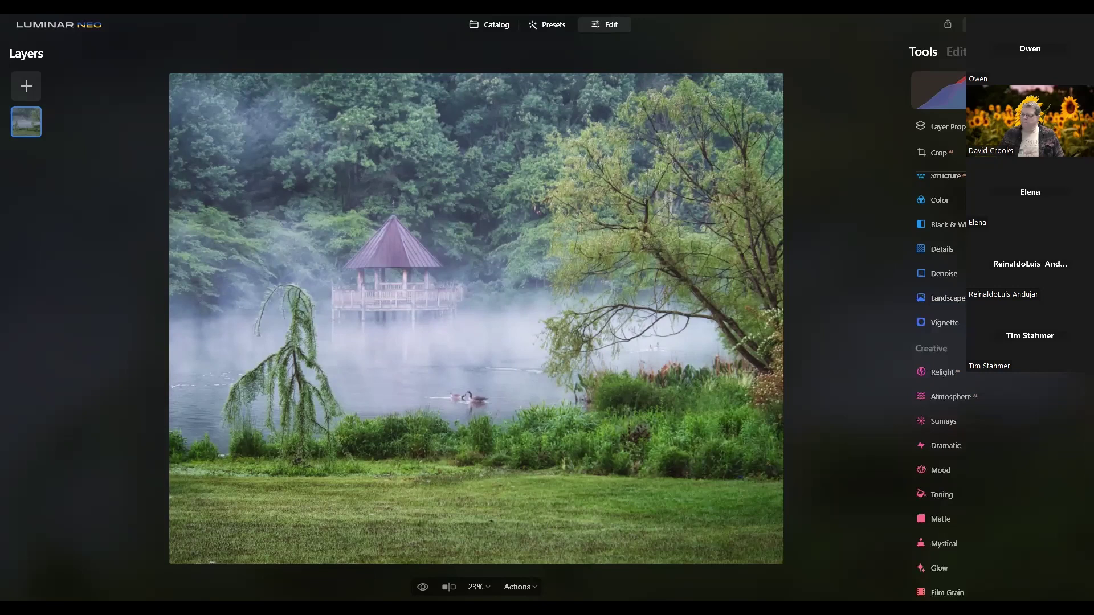
- Compare the edited lake photo with the original, using a split before-and-after view with the divider beside the gazebo
left_click(422, 587)
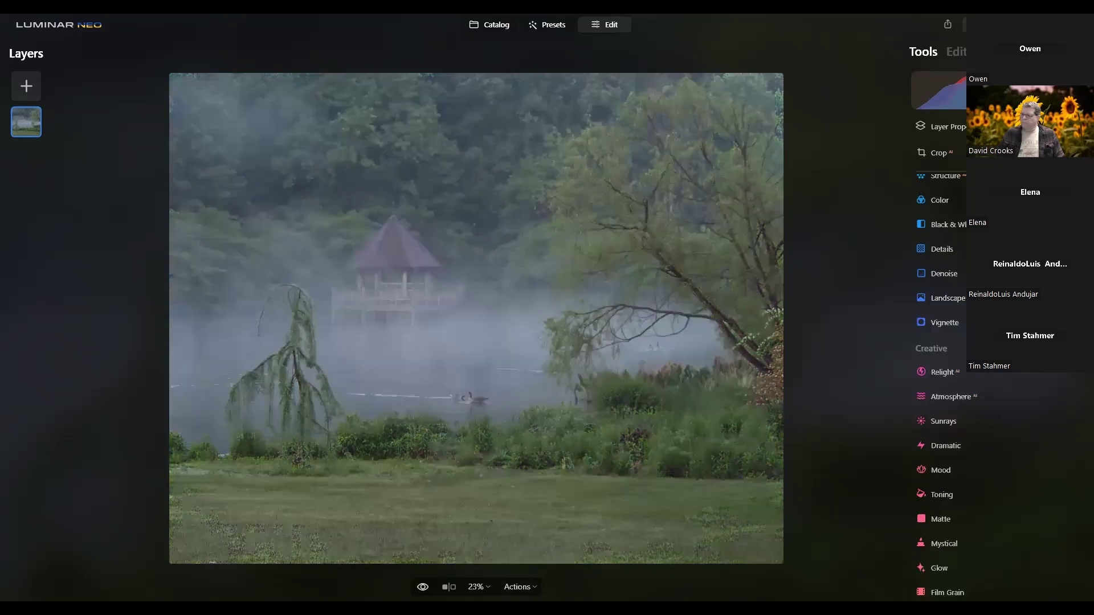
left_click(449, 586)
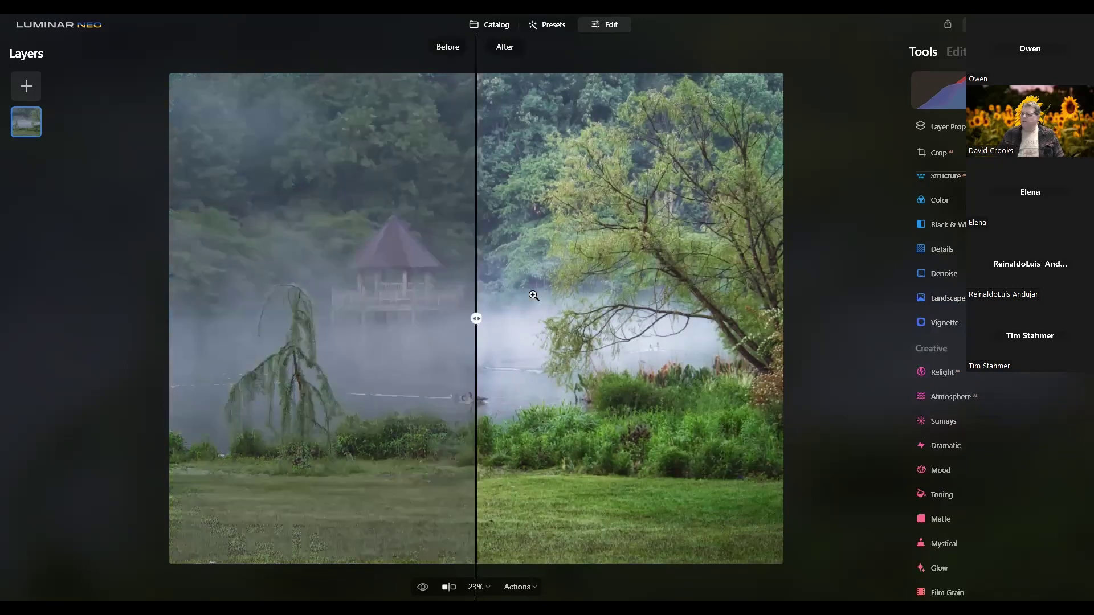
left_click_drag(478, 319, 357, 319)
left_click_drag(426, 330, 365, 345)
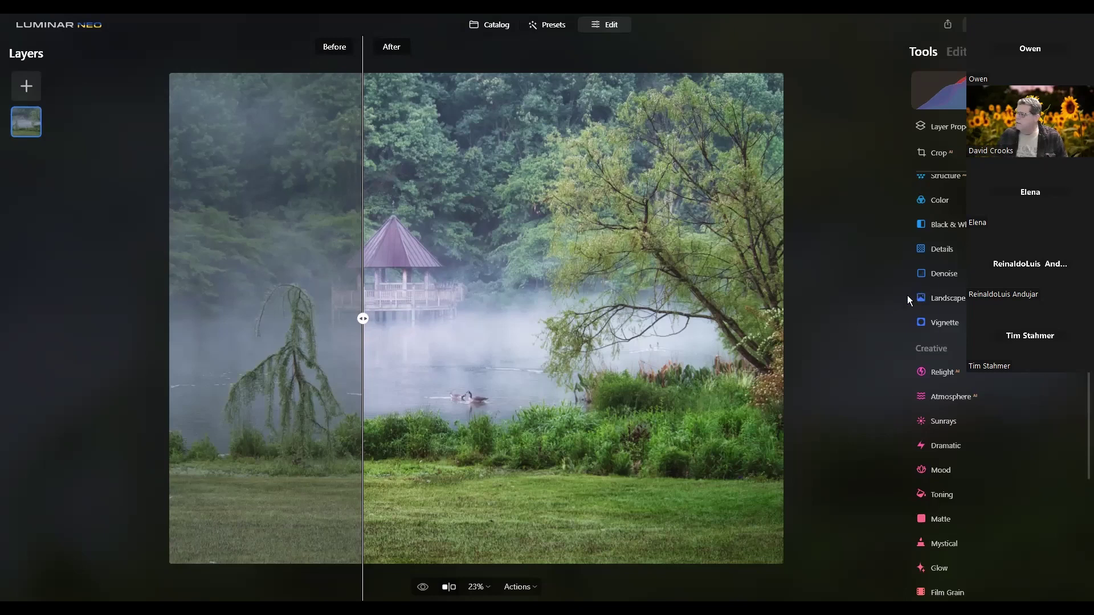
scroll(907, 295, "up", 3)
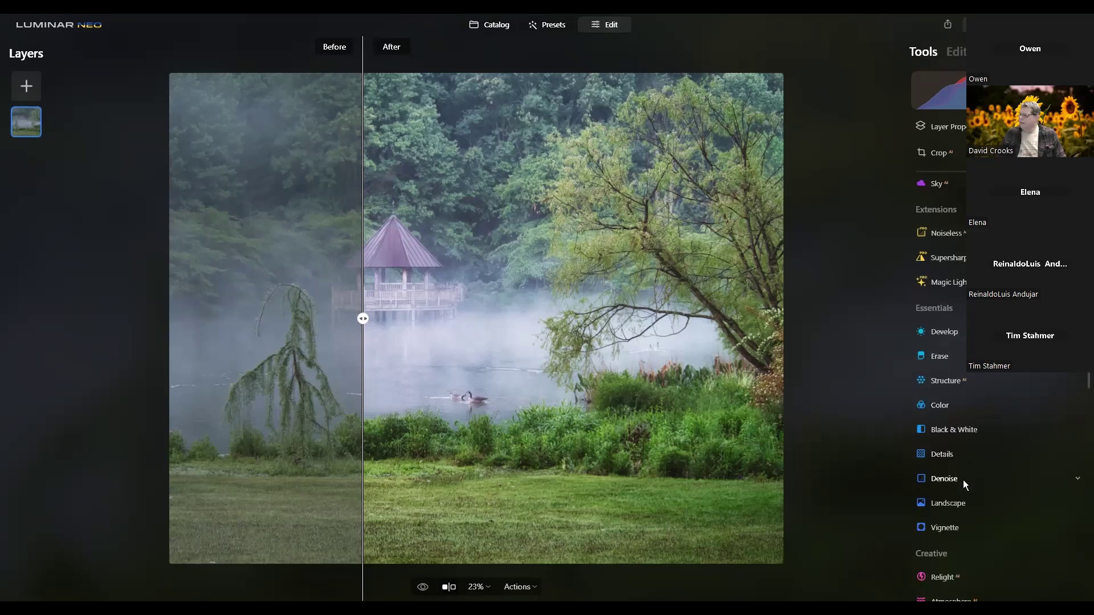
- Leave the comparison view, test the Landscape Foliage Enhancer up to 99, and reduce it to 4
left_click(957, 503)
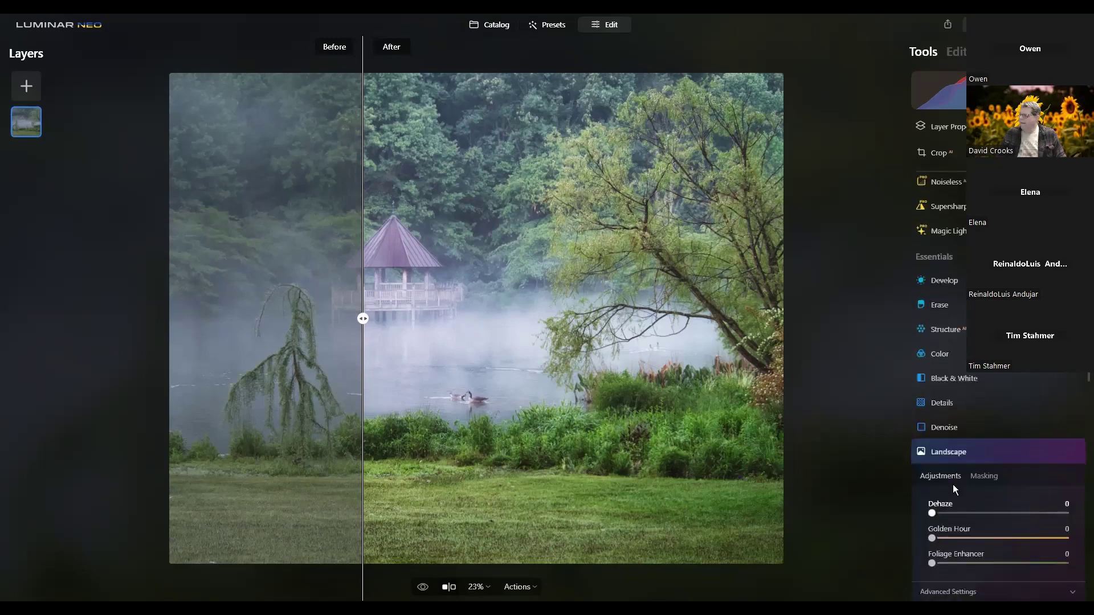
scroll(953, 484, "down", 3)
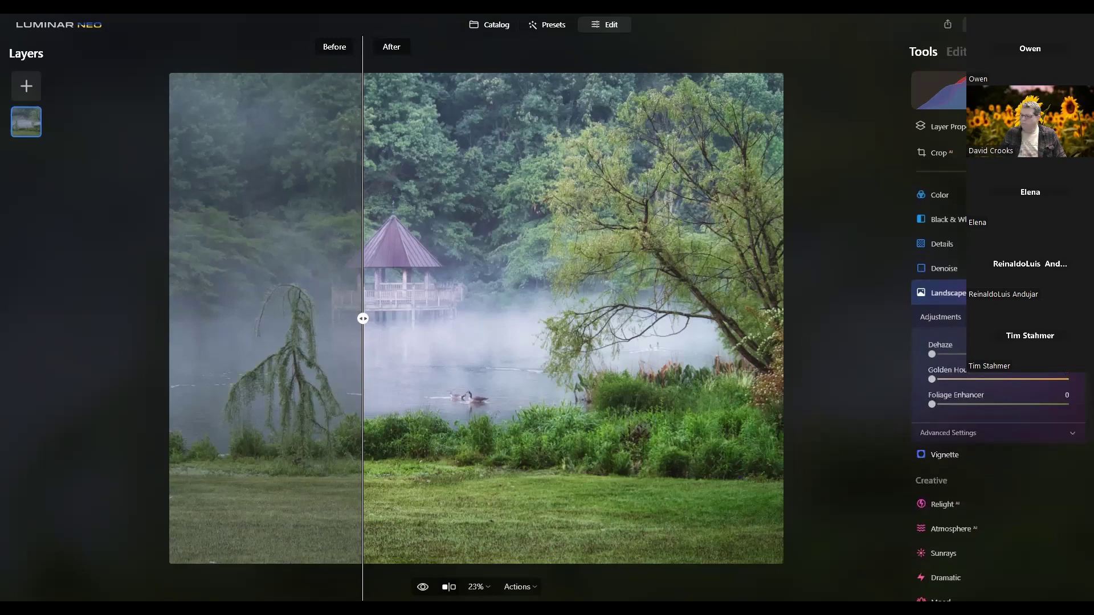
left_click(449, 587)
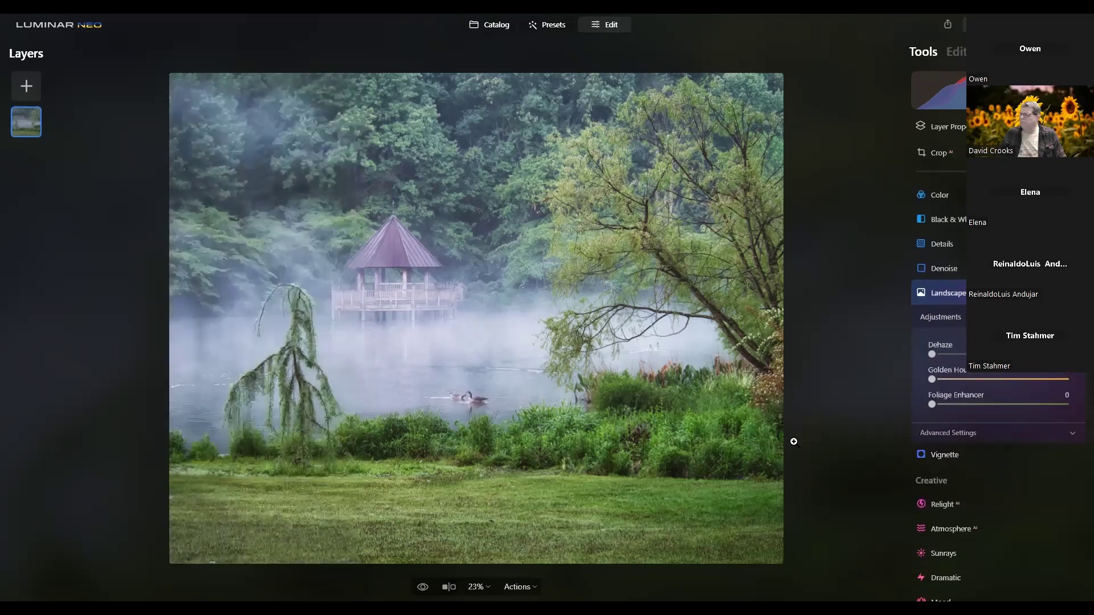
mouse_move(932, 403)
left_mouse_down()
mouse_move(1033, 400)
mouse_move(929, 408)
mouse_move(941, 400)
left_mouse_up()
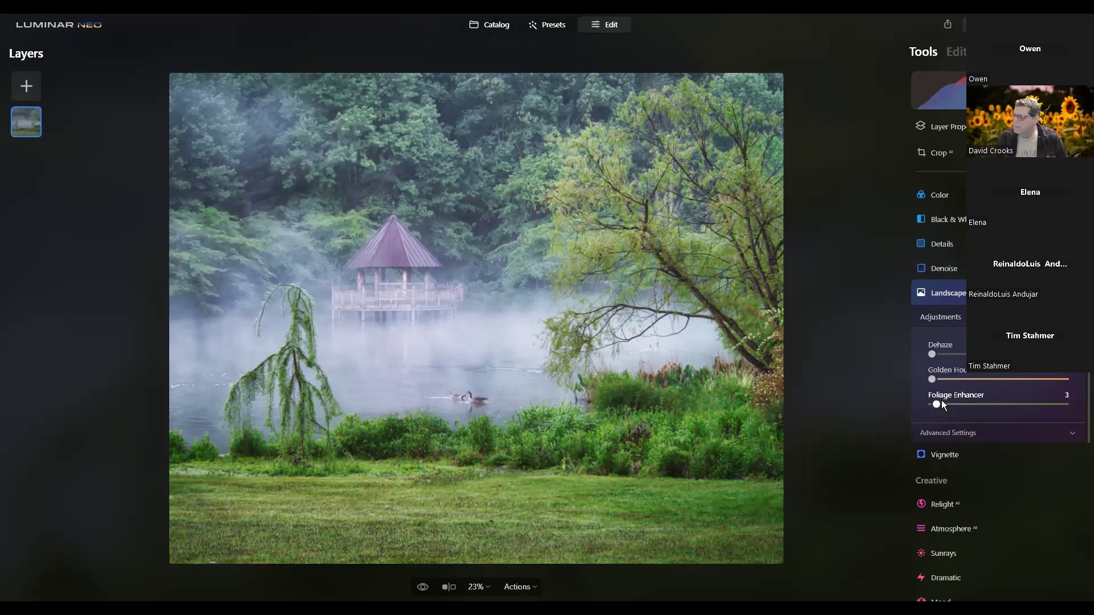
left_click_drag(936, 405, 1065, 404)
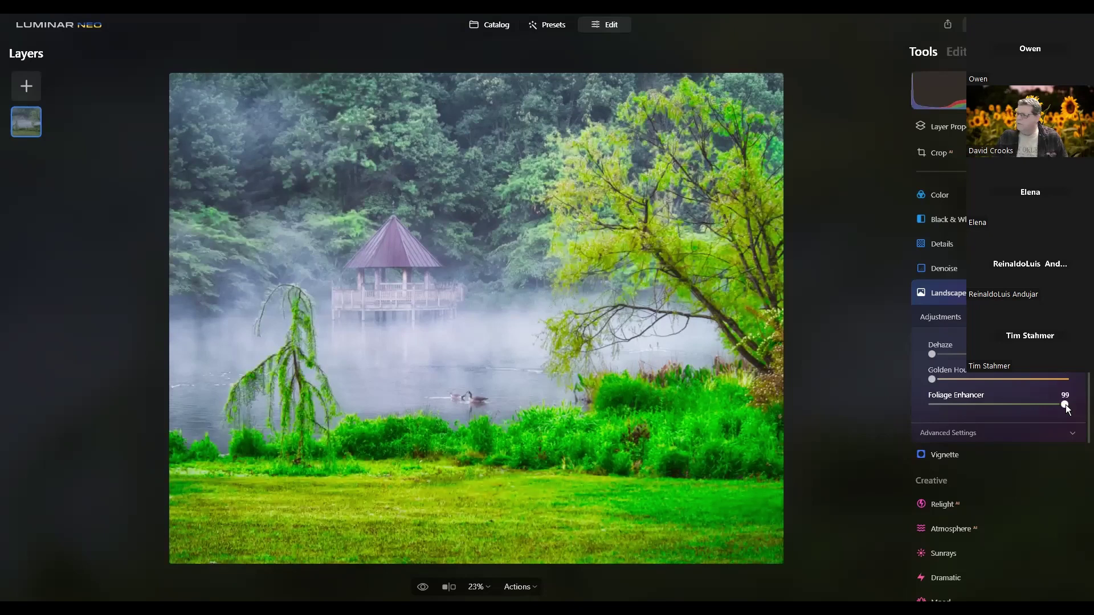
left_click_drag(1052, 407, 946, 415)
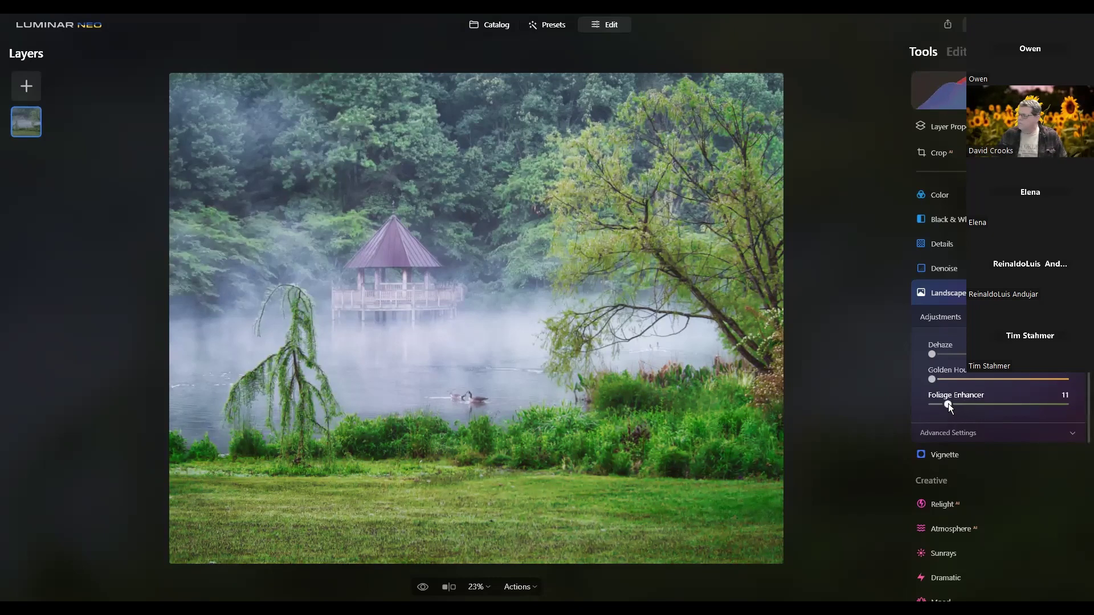
left_click_drag(948, 404, 943, 406)
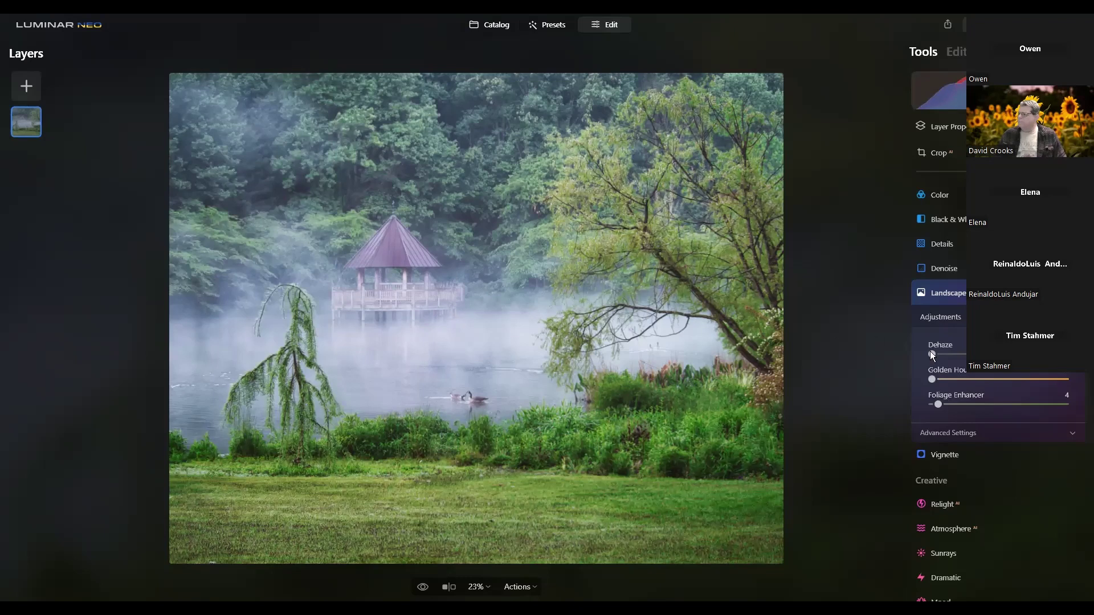
- Add another Landscape adjustment while checking the shoreline plants up close, testing Foliage Enhancer up to 62 and settling on 15
scroll(948, 122, "up", 3)
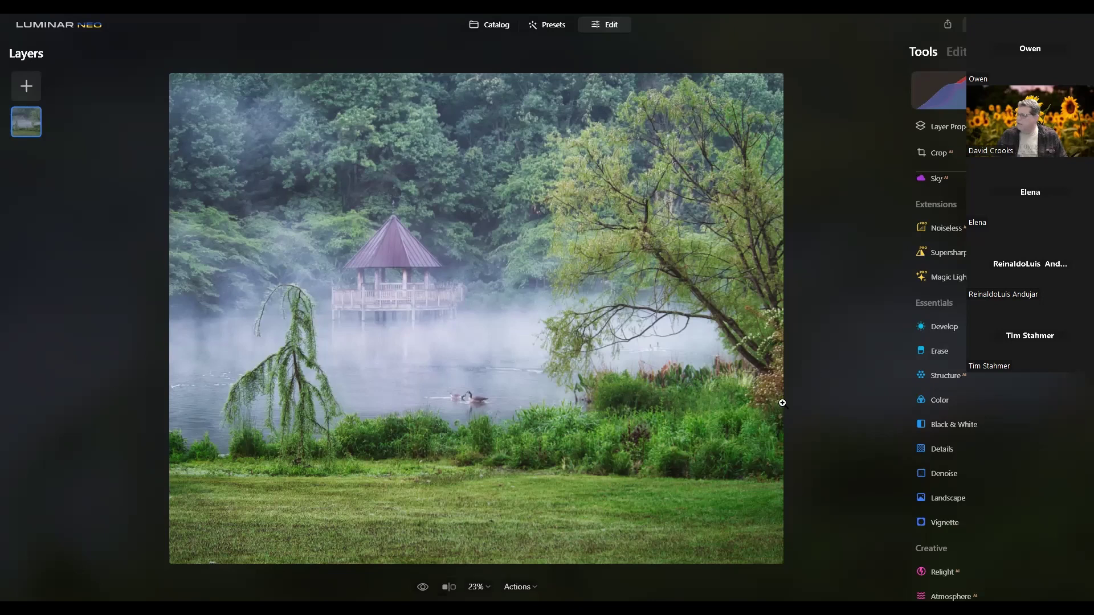
scroll(678, 457, "up", 1)
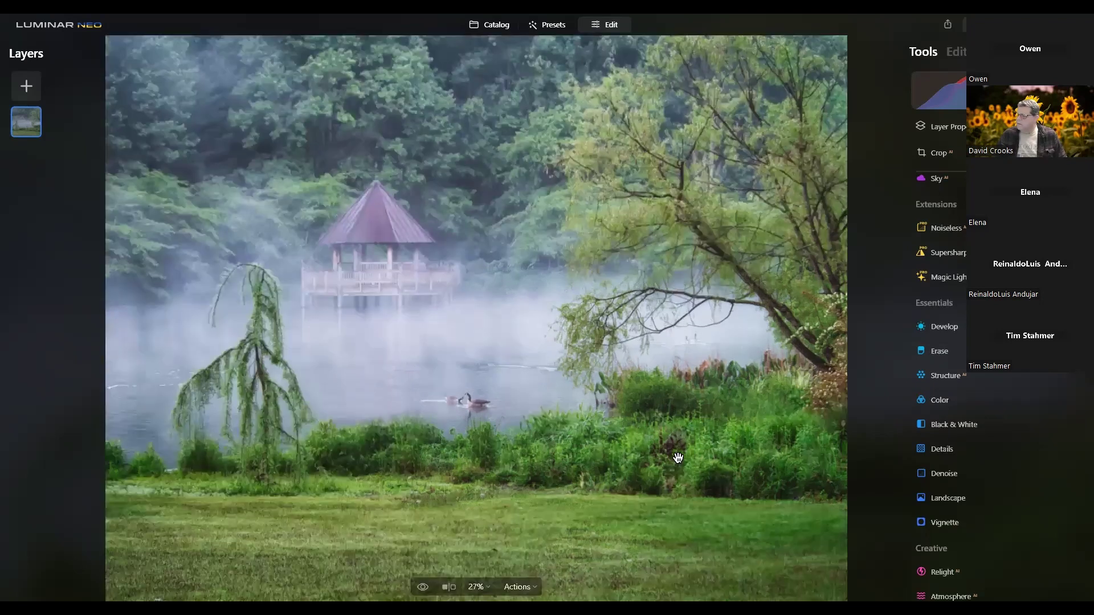
scroll(678, 457, "up", 3)
left_click_drag(666, 464, 473, 398)
scroll(473, 399, "up", 1)
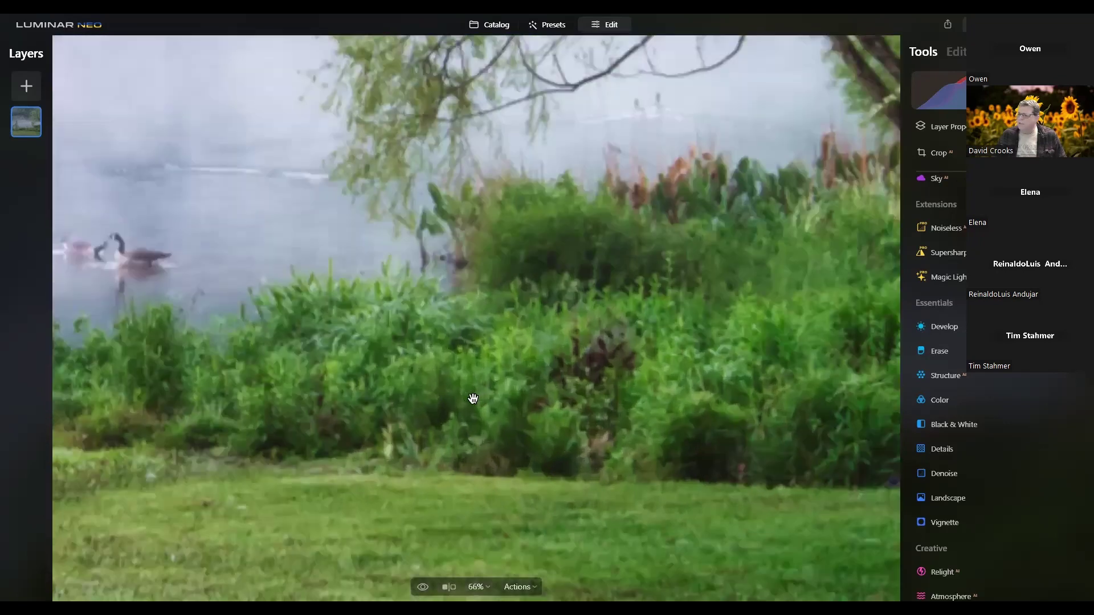
scroll(473, 398, "up", 1)
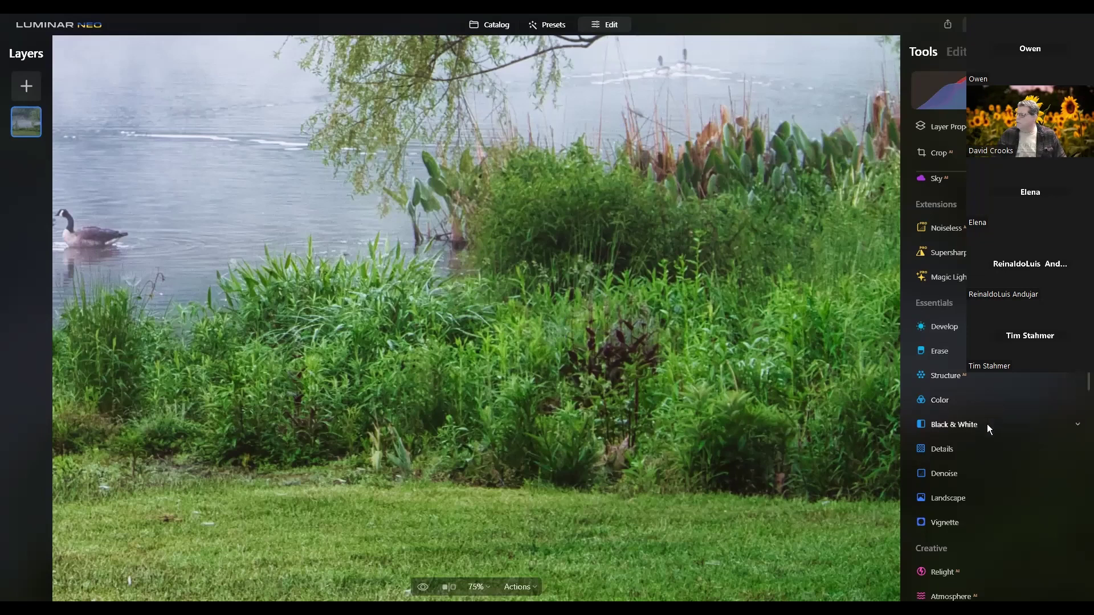
left_click(968, 497)
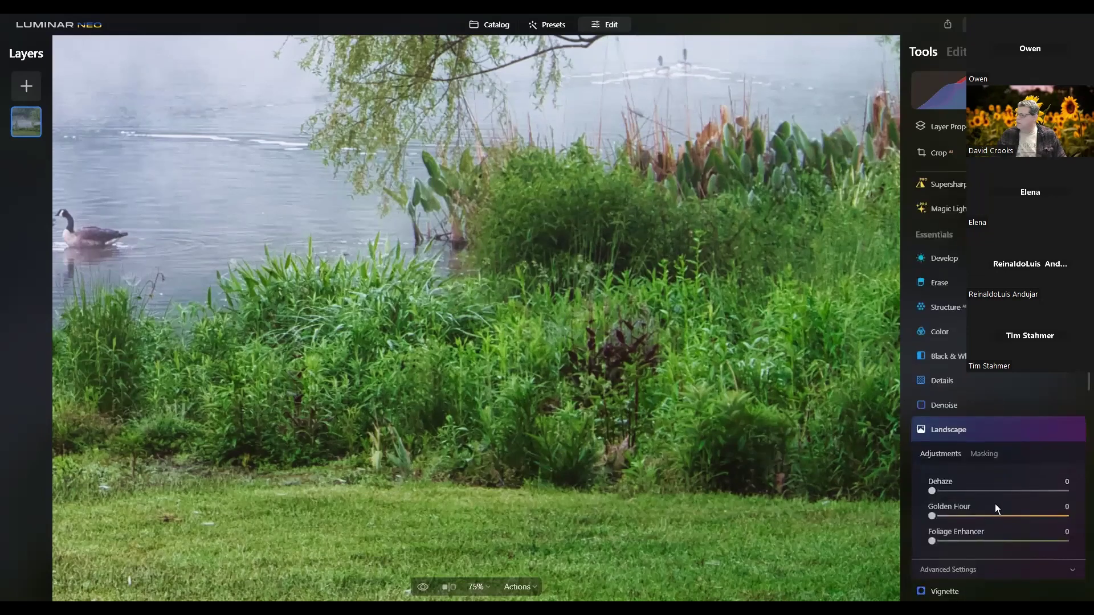
left_click_drag(934, 542, 957, 537)
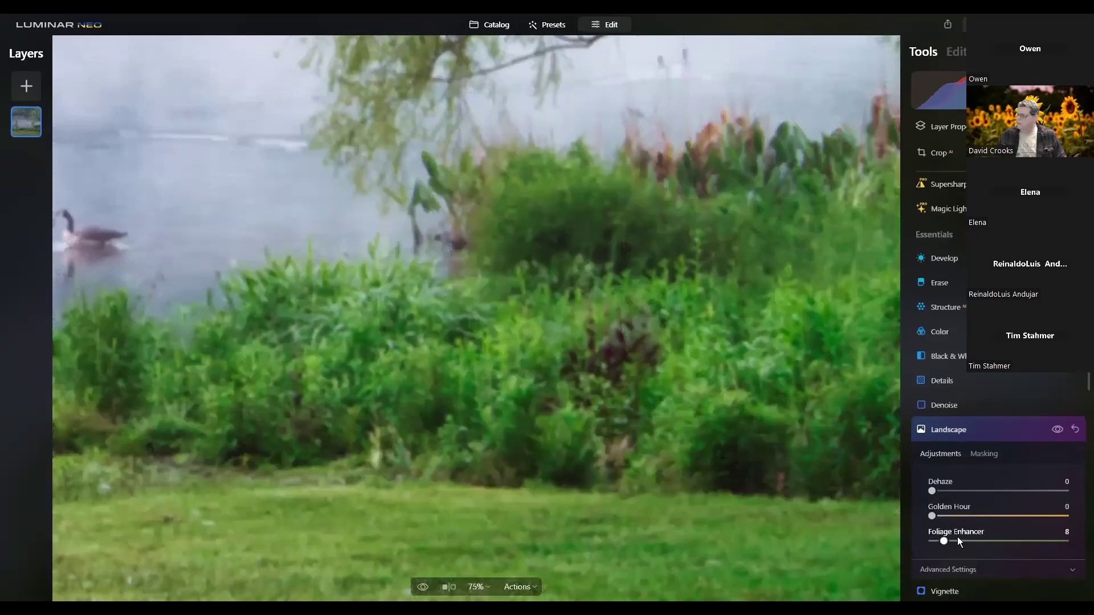
left_click(957, 539)
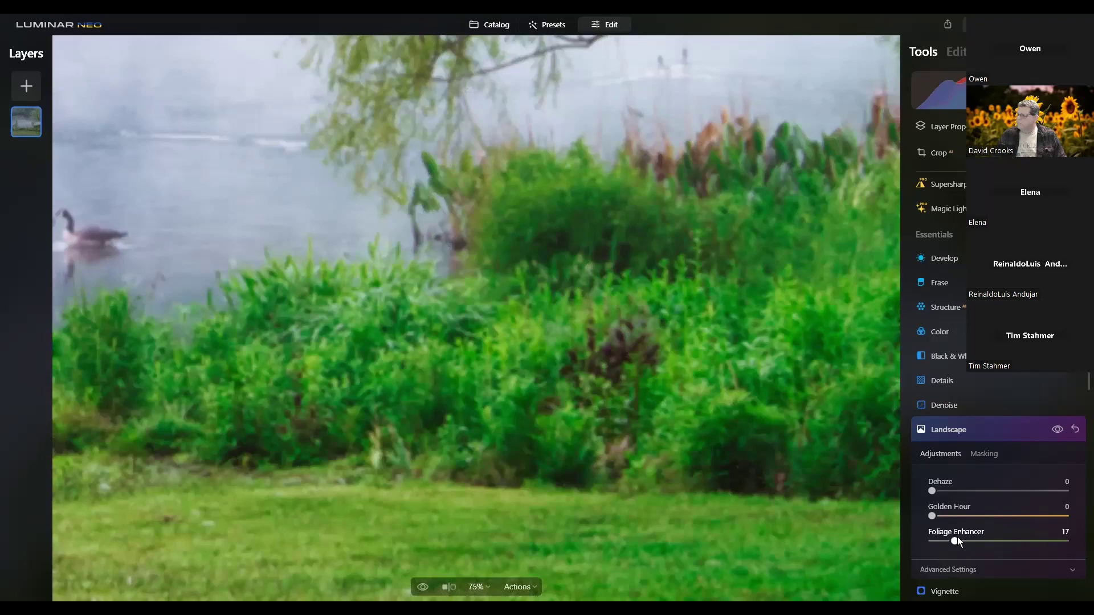
left_click_drag(957, 536, 979, 541)
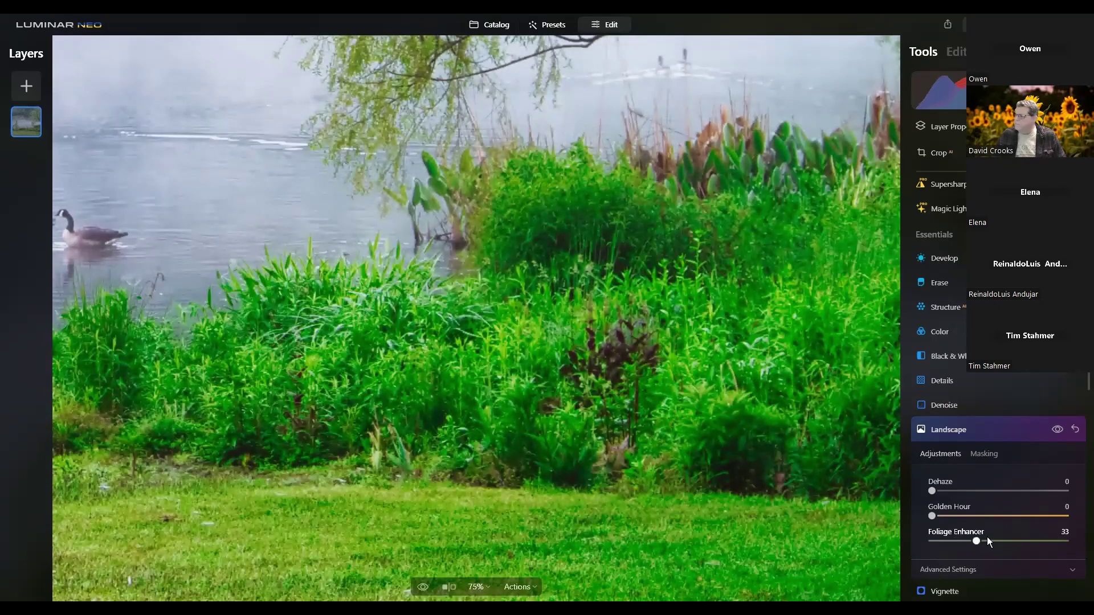
left_click_drag(975, 540, 1014, 543)
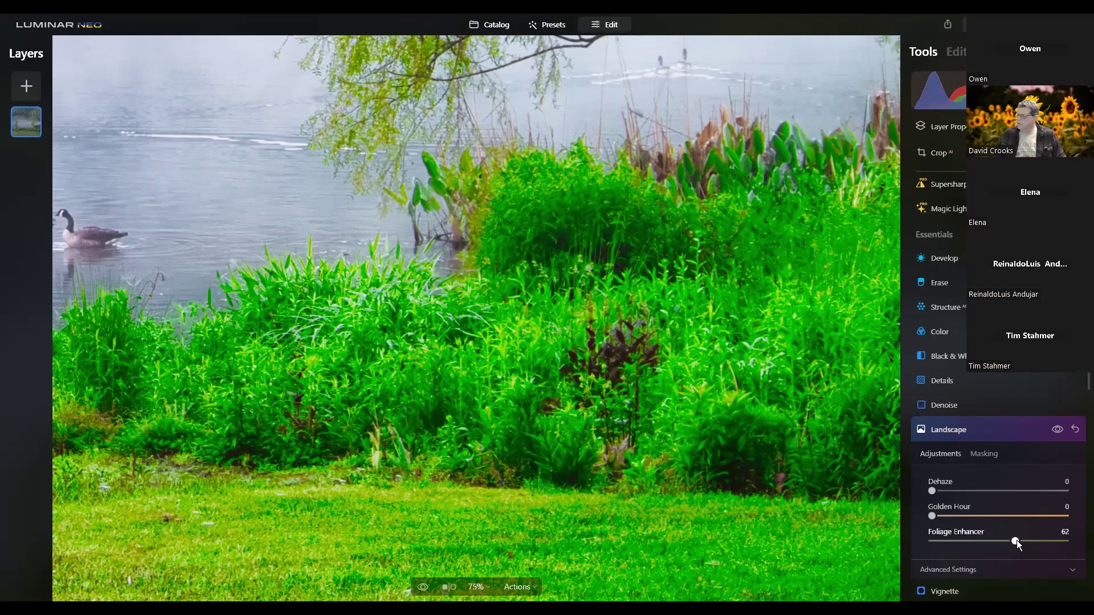
left_click_drag(1018, 540, 953, 539)
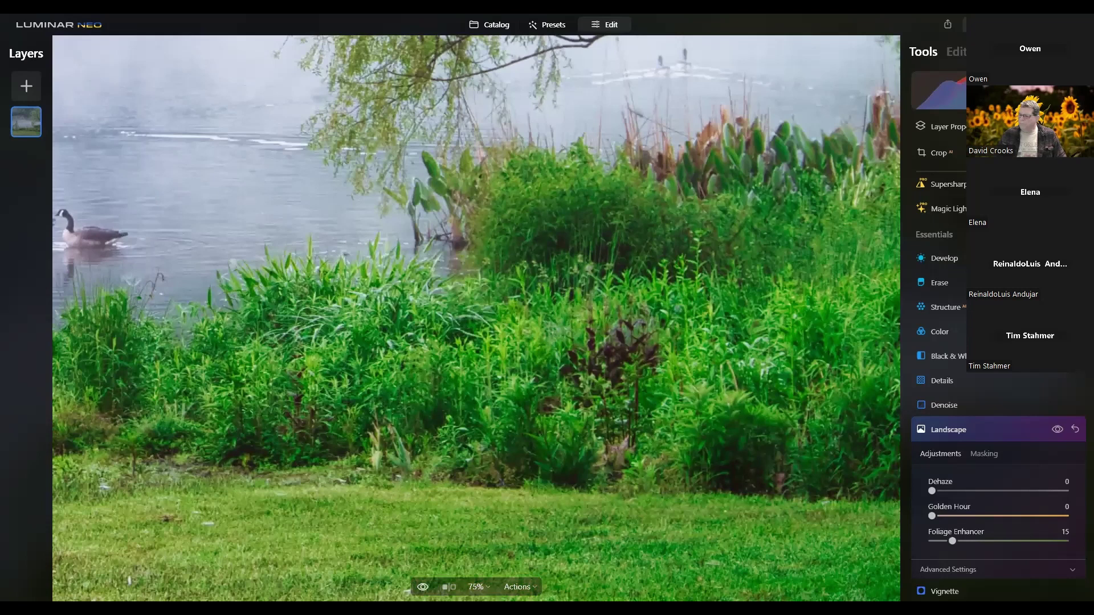
- Check the greener foliage against the original photo and fit the whole image to the screen
left_click_drag(423, 587, 422, 586)
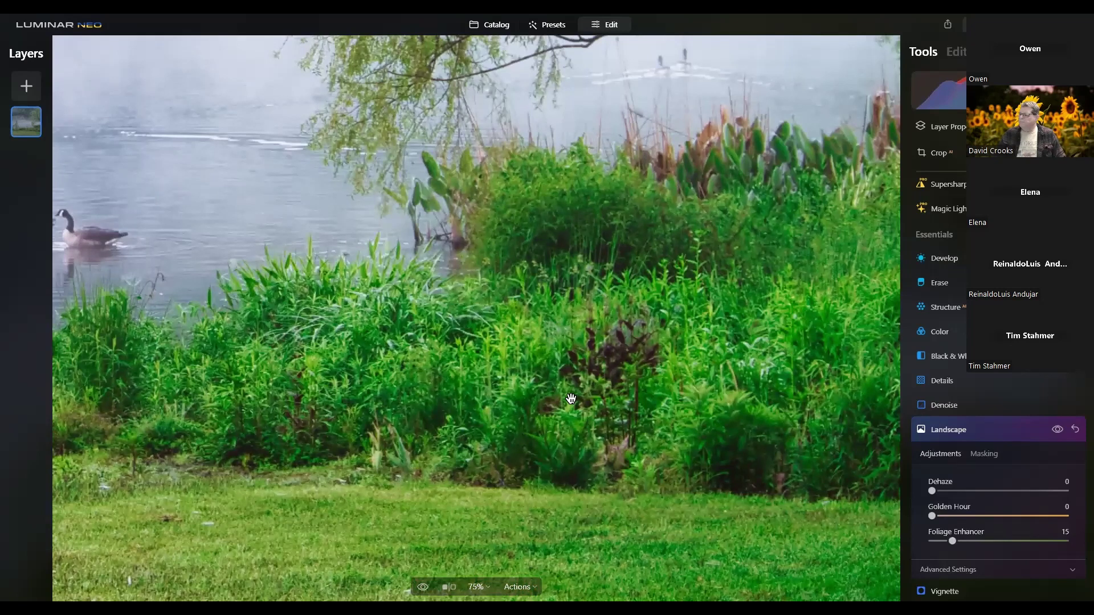
scroll(571, 399, "down", 4)
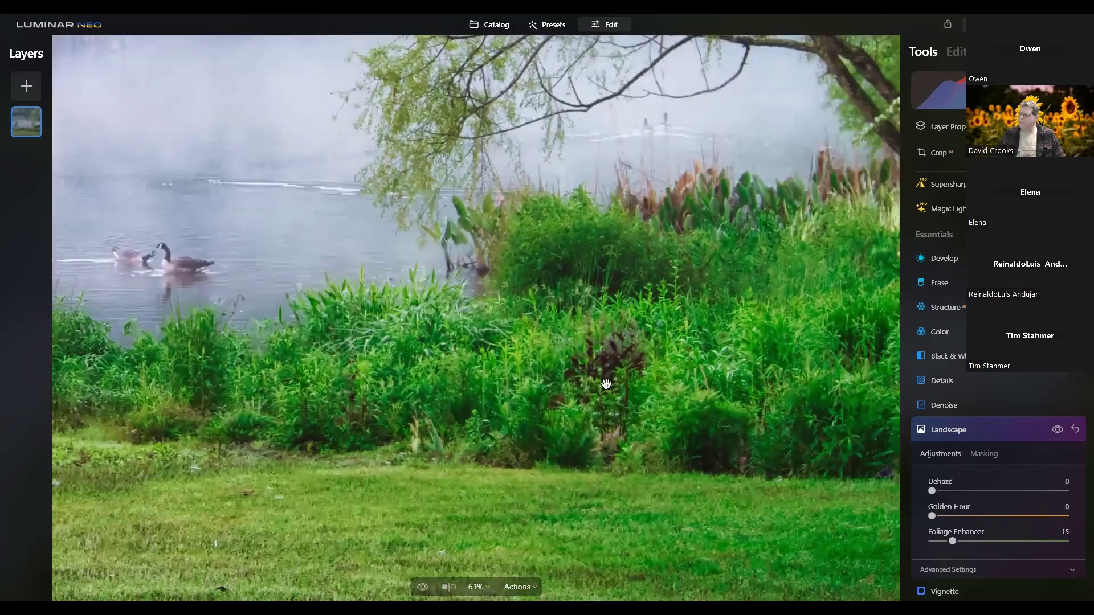
scroll(592, 382, "down", 3)
scroll(592, 383, "down", 2)
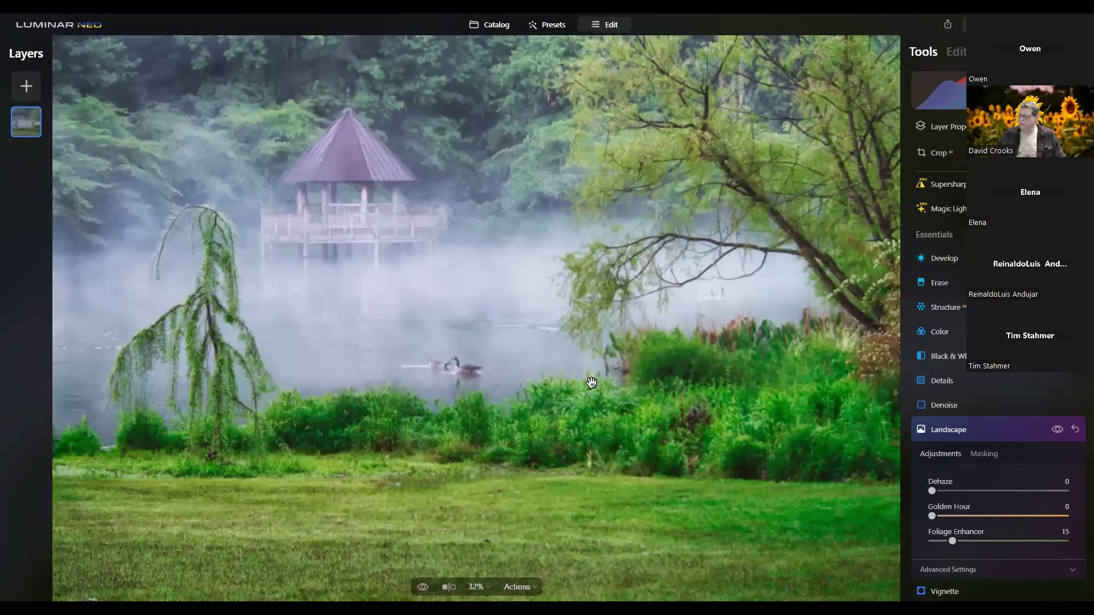
scroll(589, 381, "down", 1)
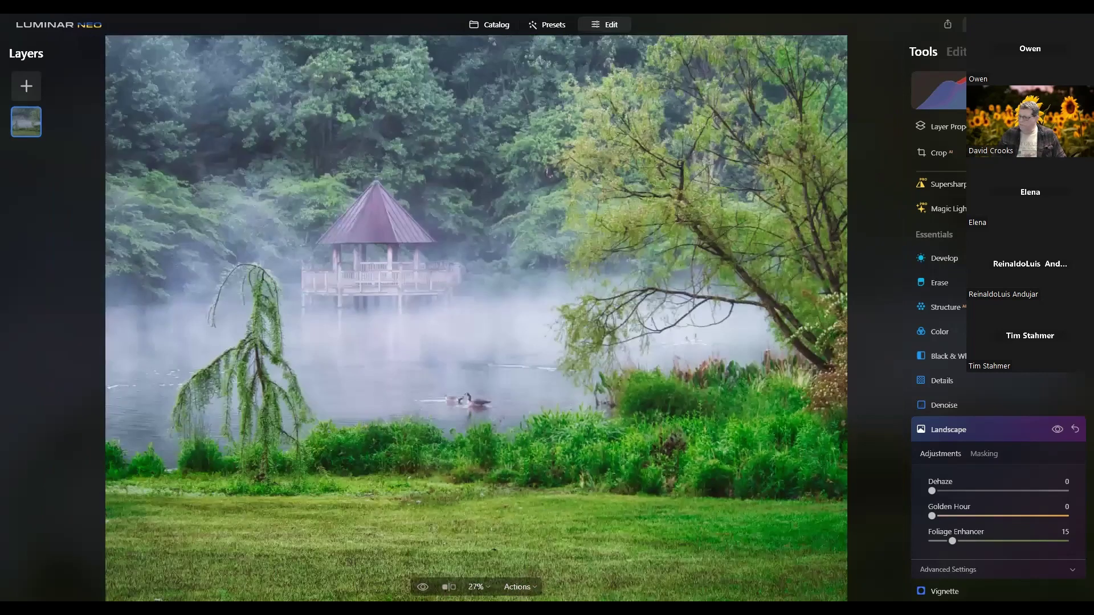
left_click(477, 586)
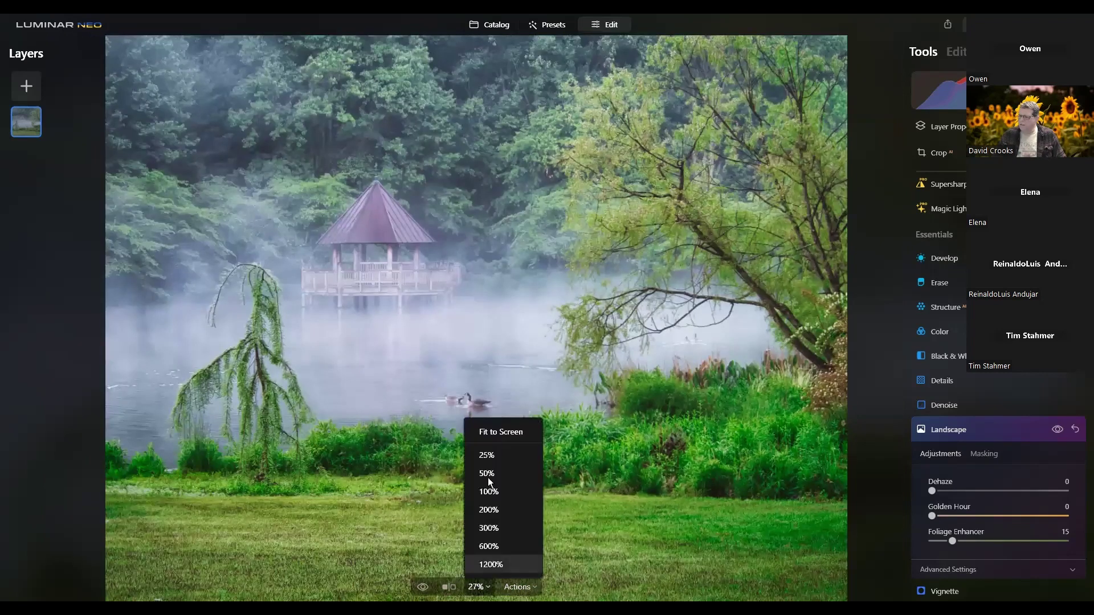
left_click(494, 431)
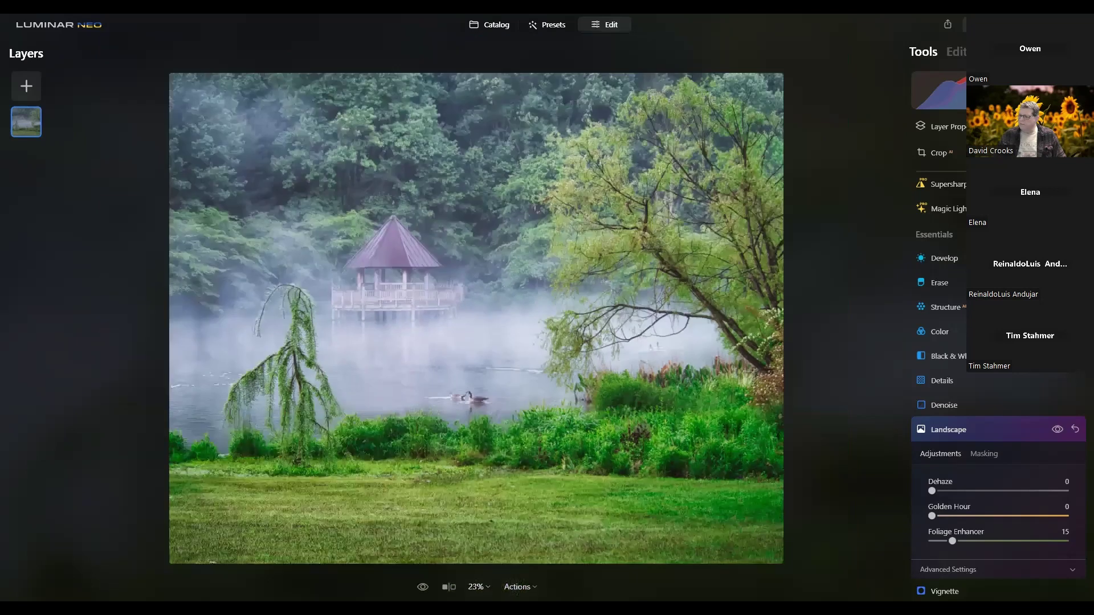
- Check the available image actions and open the export settings for the edited lake photo
left_click(520, 589)
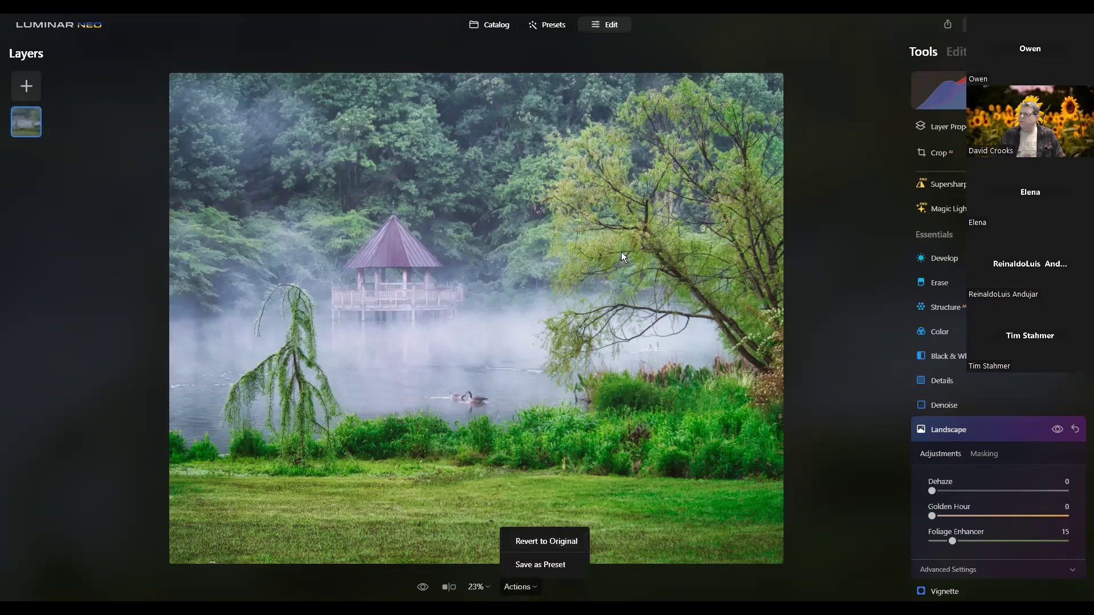
left_click(788, 149)
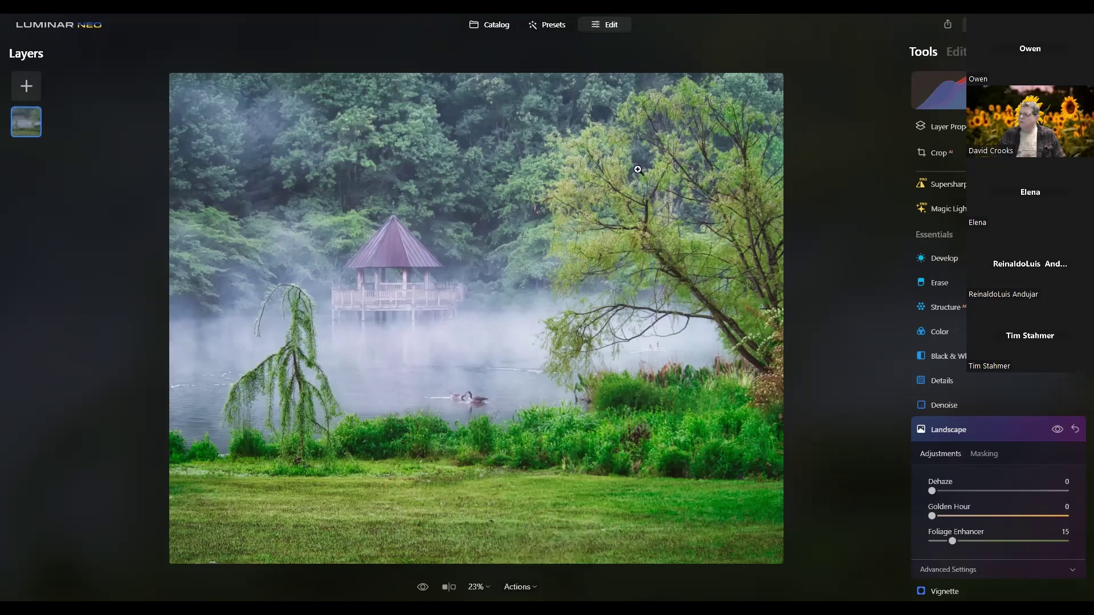
right_click(569, 199)
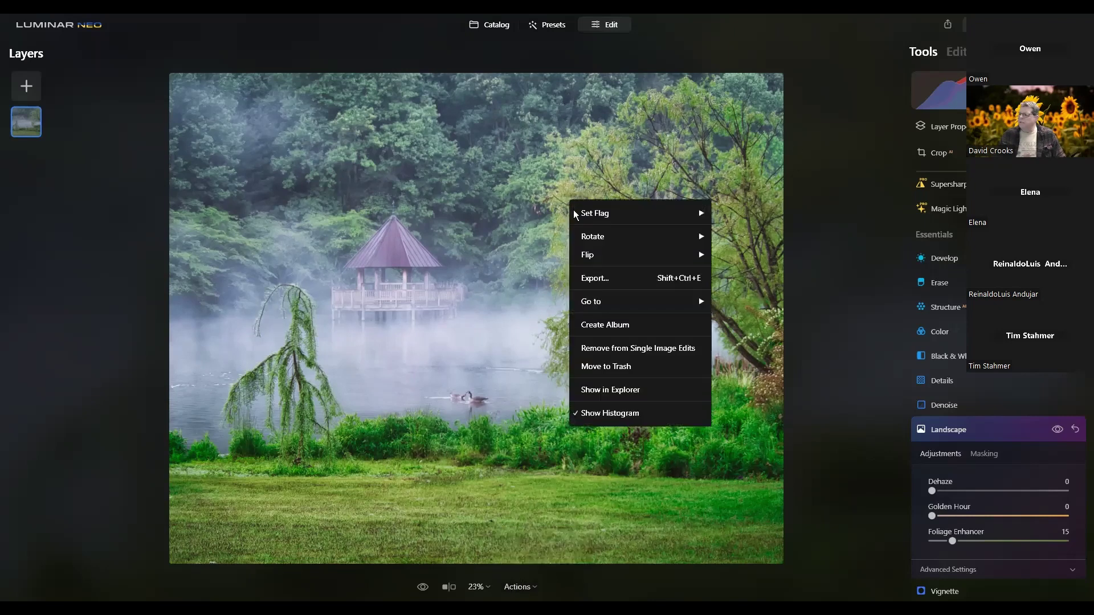
mouse_move(684, 213)
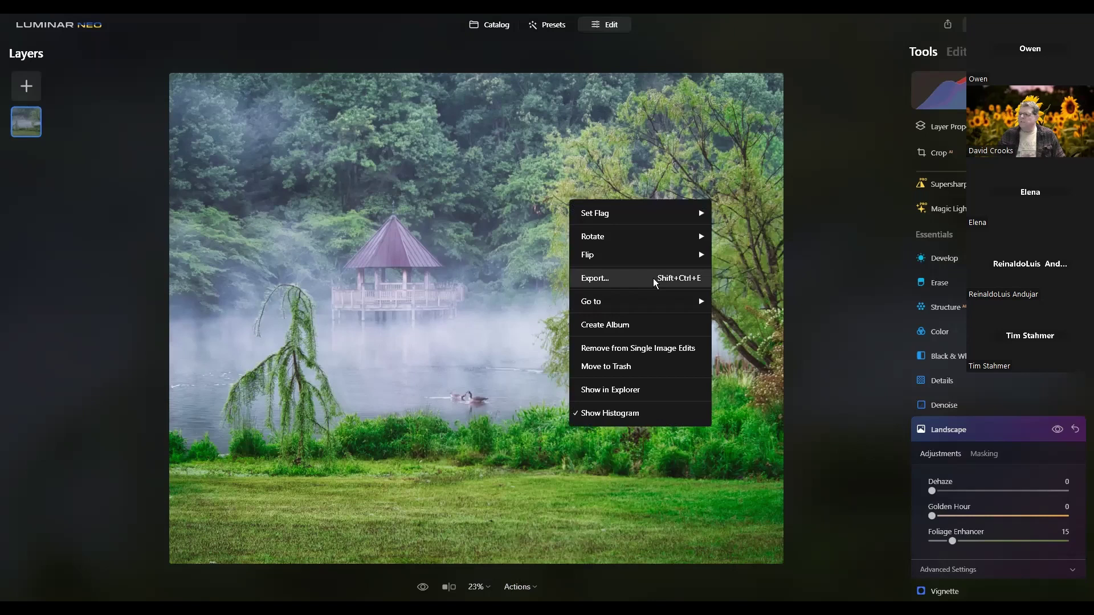
left_click(654, 284)
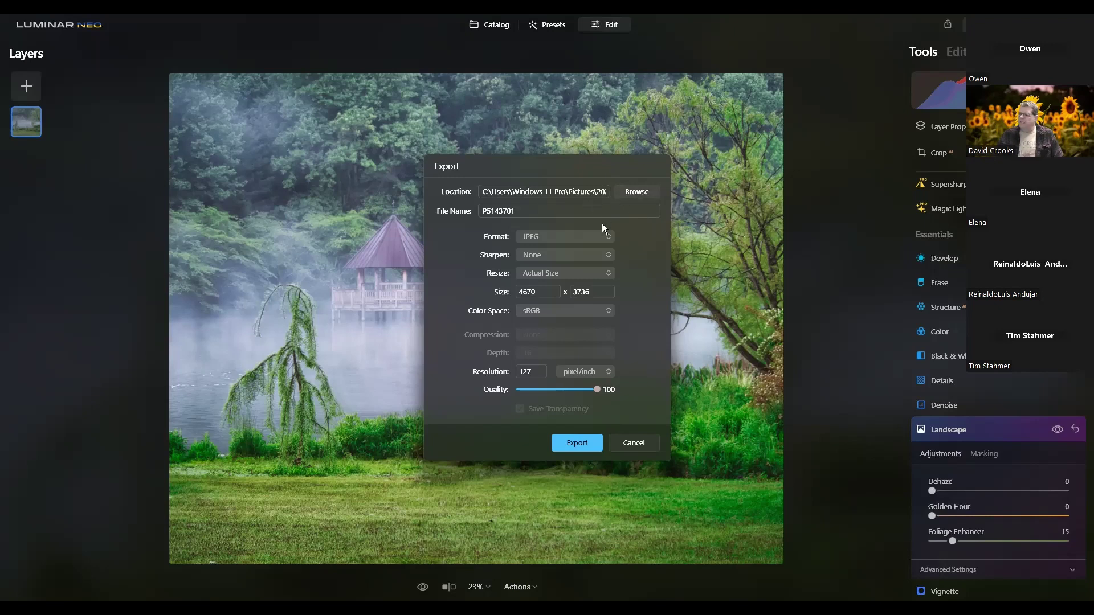
- Review the export format, resize and color space options, keeping JPEG, Actual Size and sRGB
left_click(568, 238)
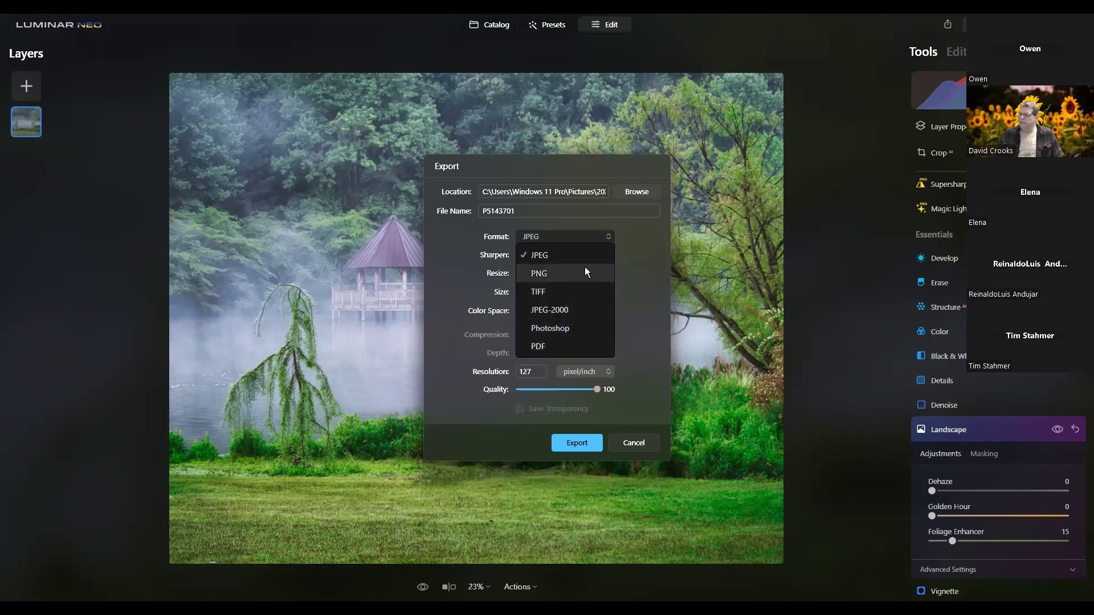
left_click(624, 246)
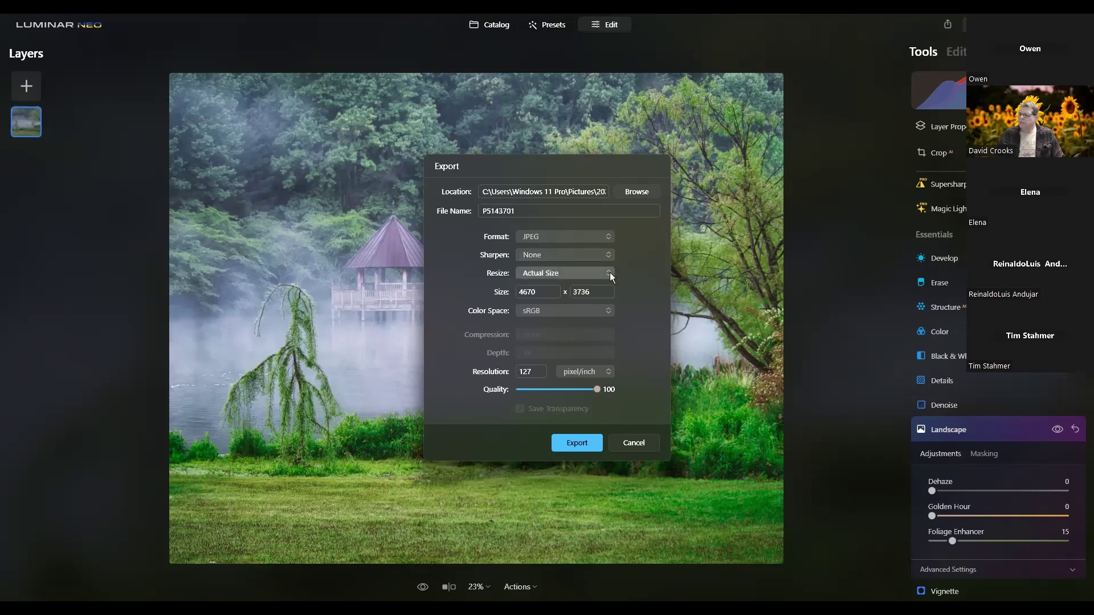
left_click(607, 275)
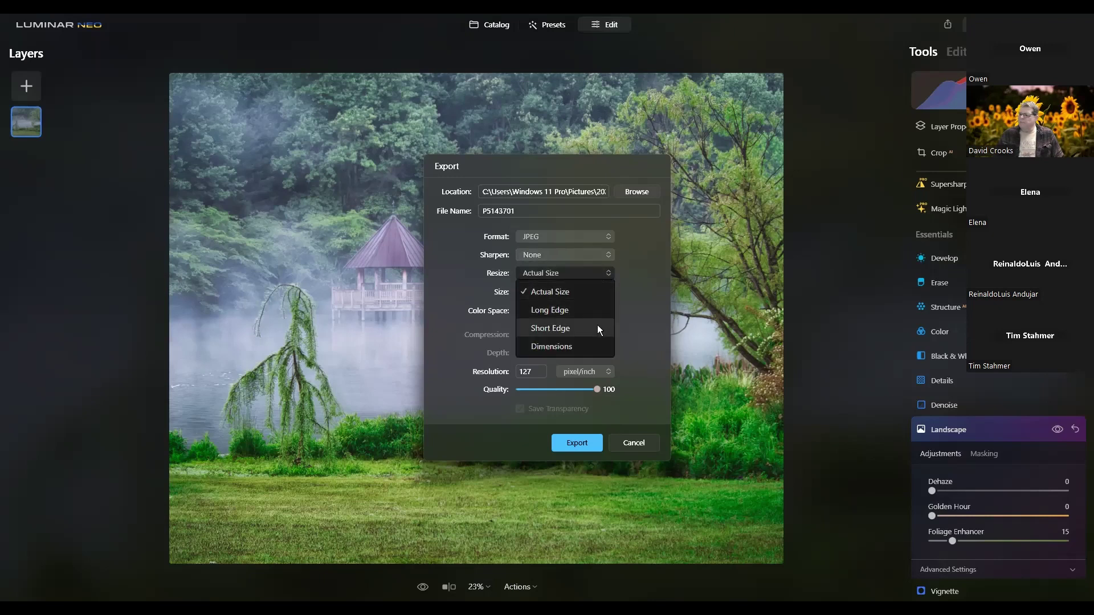
left_click(632, 298)
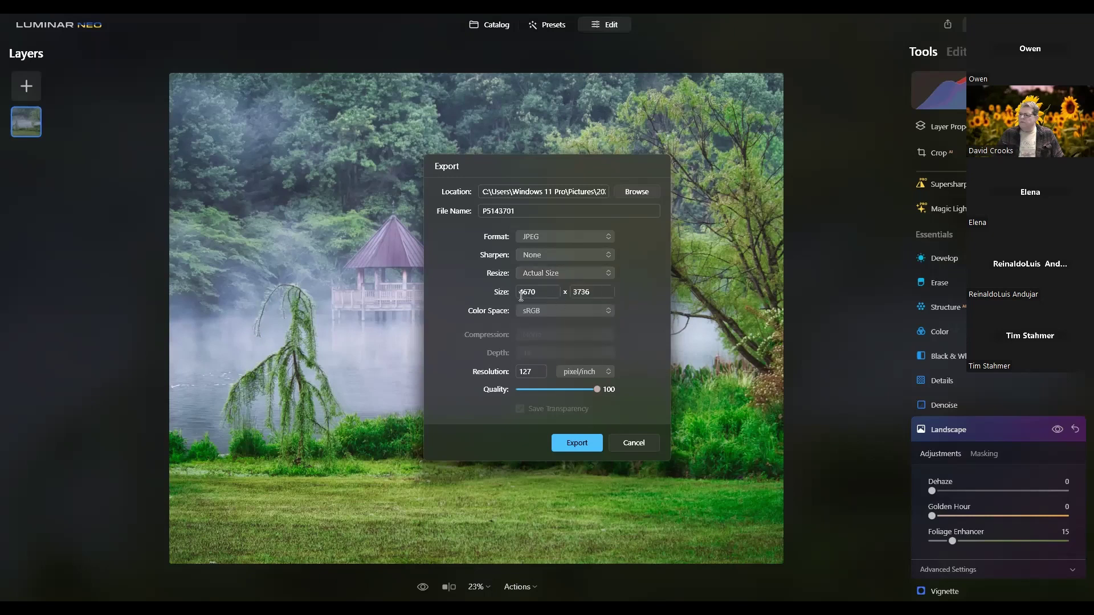
left_click(553, 313)
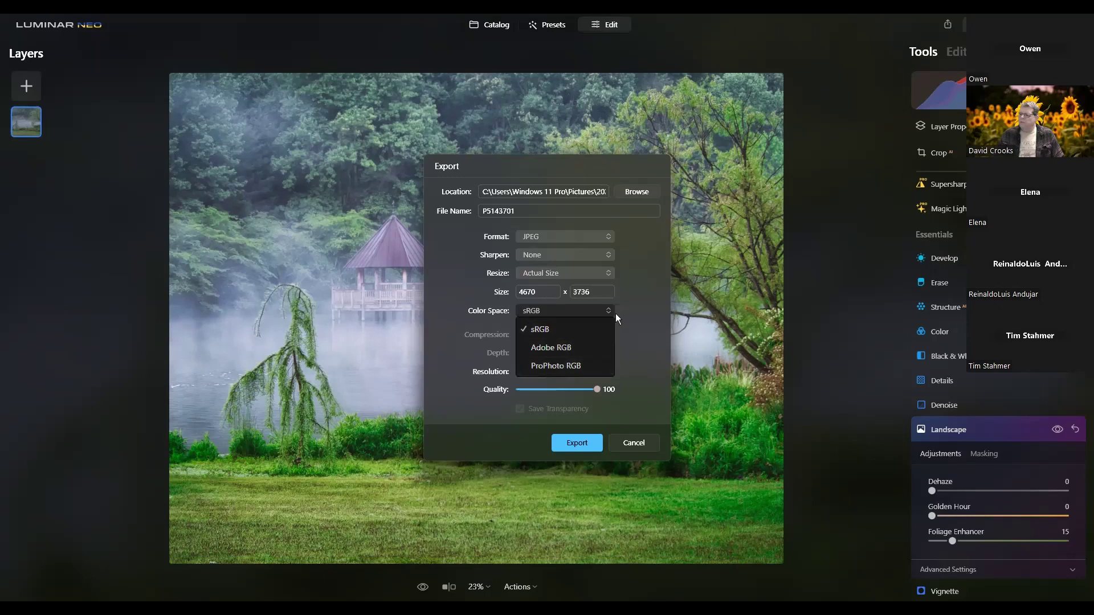
left_click(636, 308)
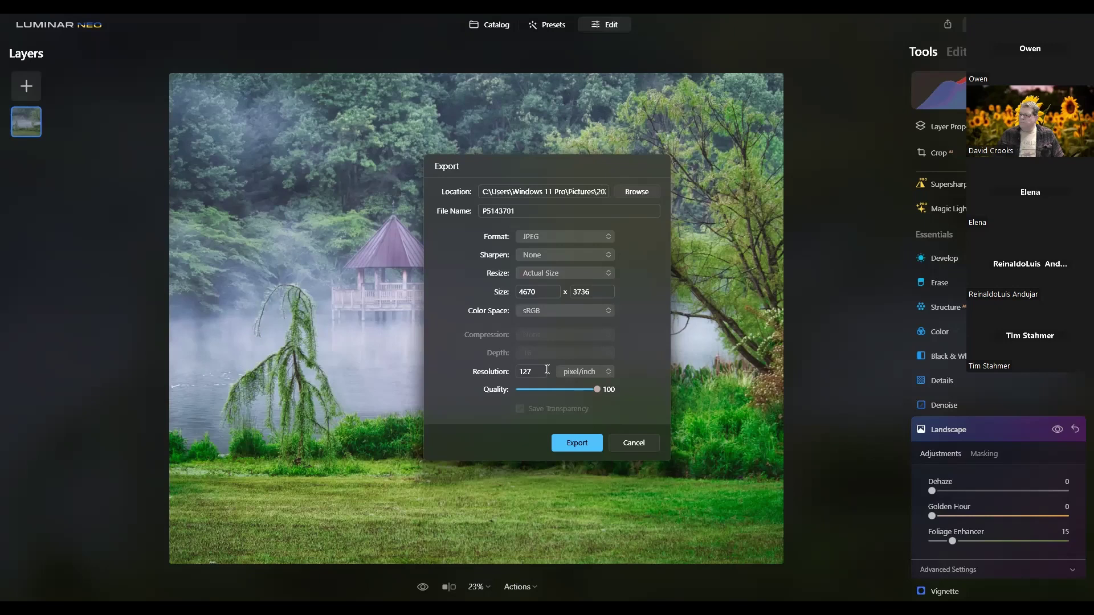
- Try a resolution of 300 pixel/inch and the PNG format in the export settings, and cancel the export
left_click_drag(544, 370, 513, 376)
type("300")
left_click(609, 237)
left_click(588, 274)
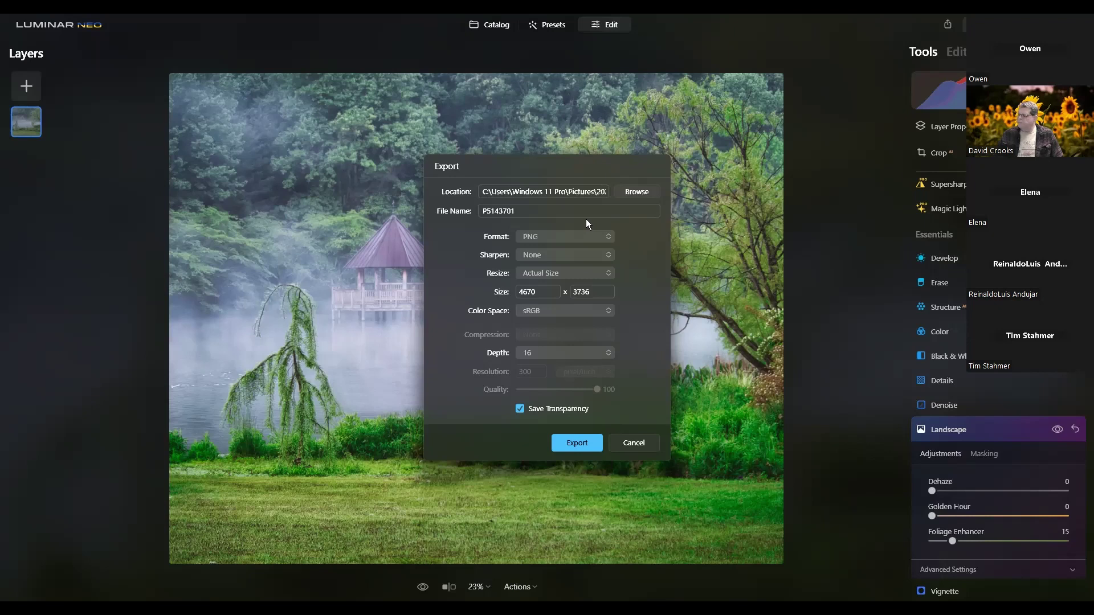
left_click(634, 443)
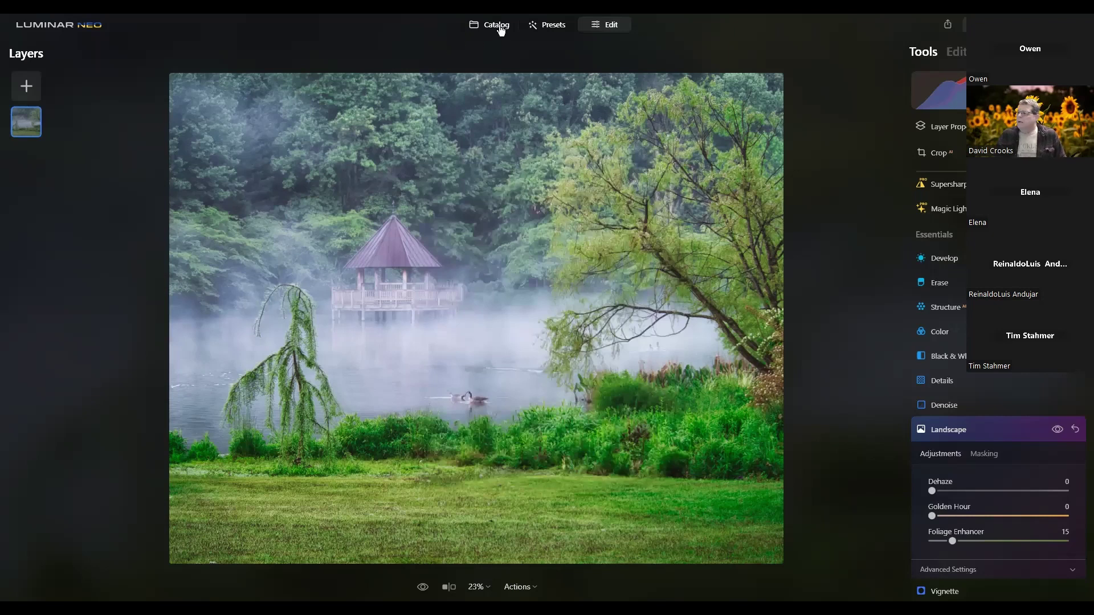
- Return to the catalog and open the dark lakeside photo with the swan and bench, P5063537.JPG
left_click(496, 33)
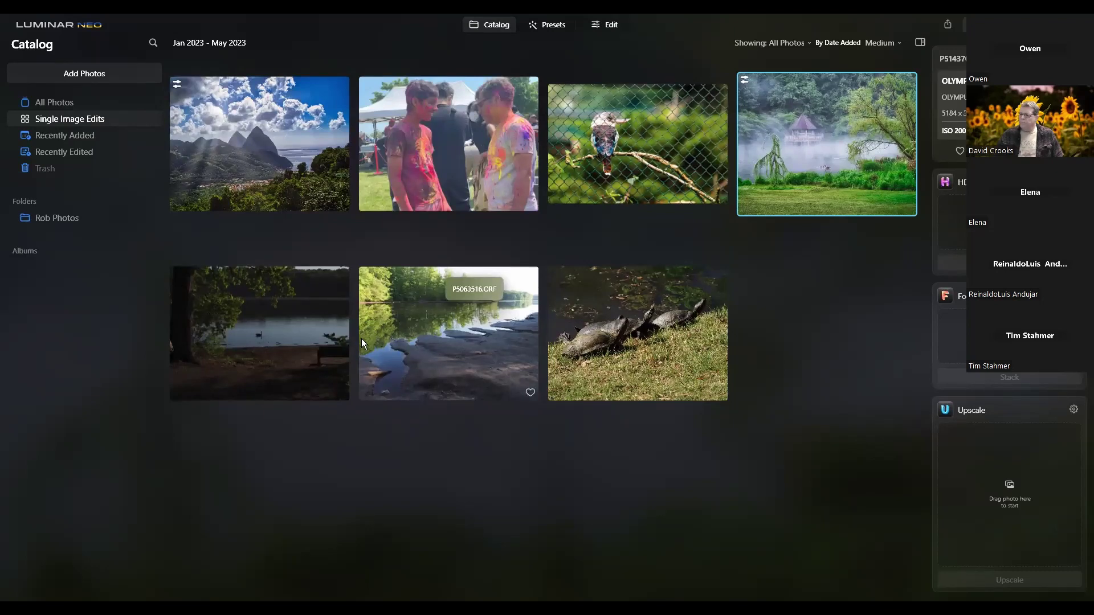
left_click(285, 325)
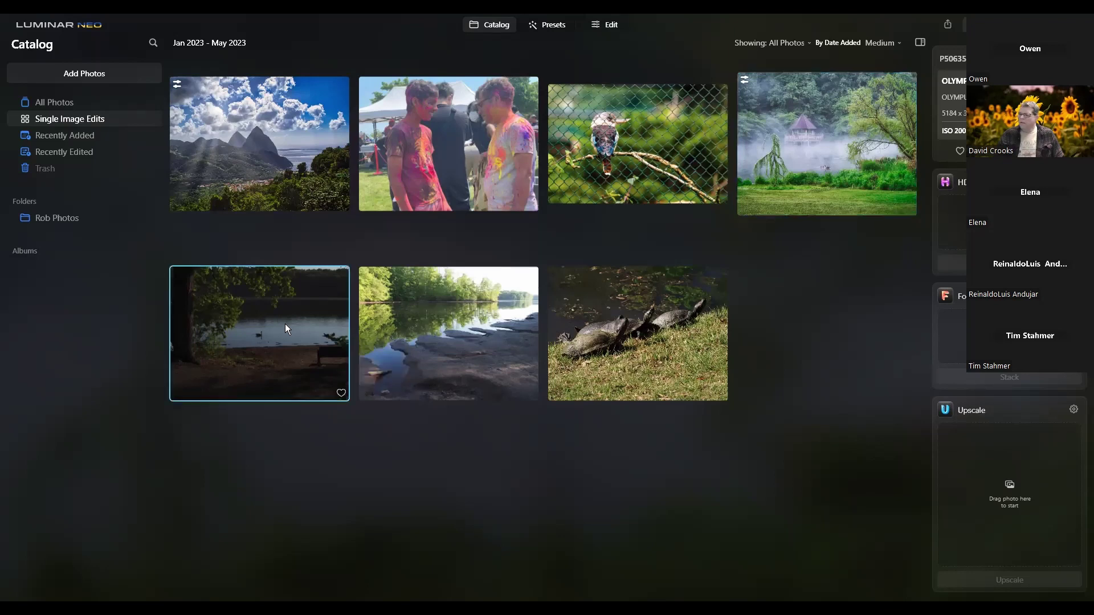
double_click(285, 324)
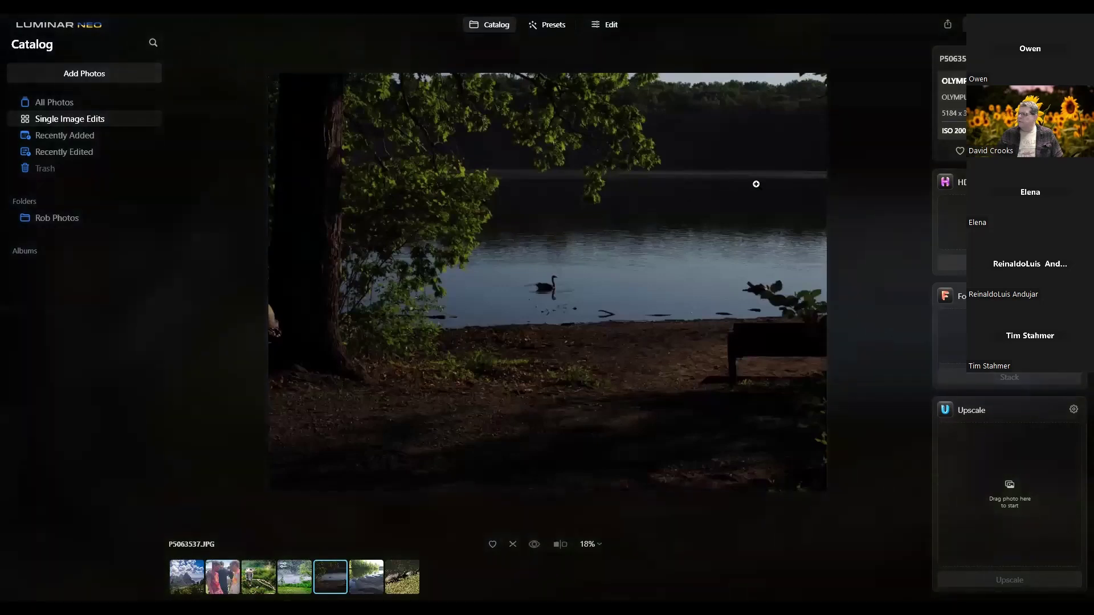
- Switch from the Scenery presets to the Nature preset collection suggested for the dark lakeside photo
left_click(557, 24)
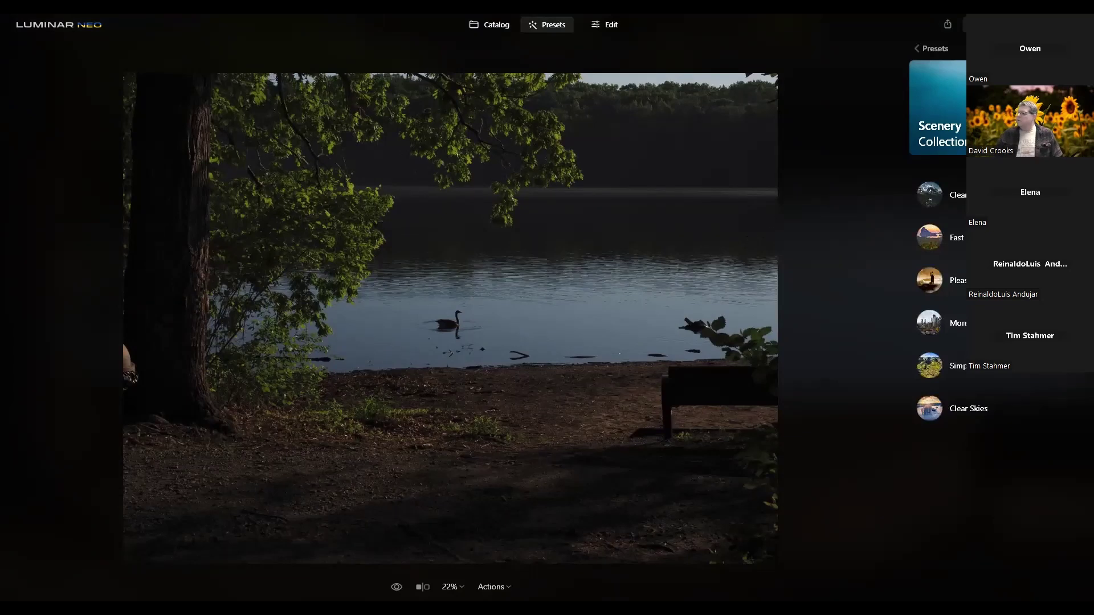
left_click(933, 48)
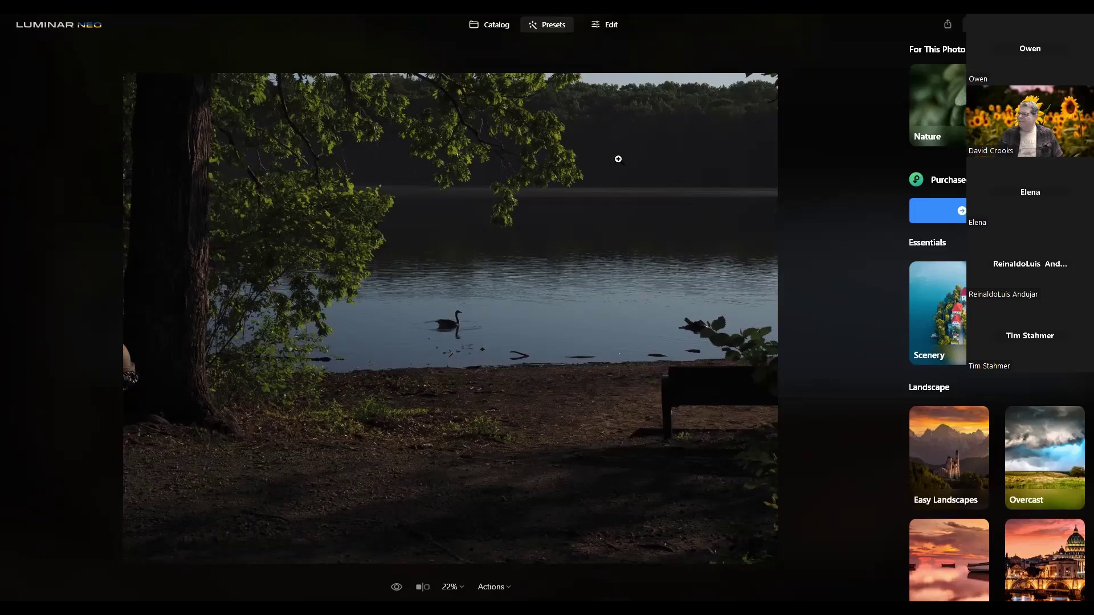
left_click(956, 135)
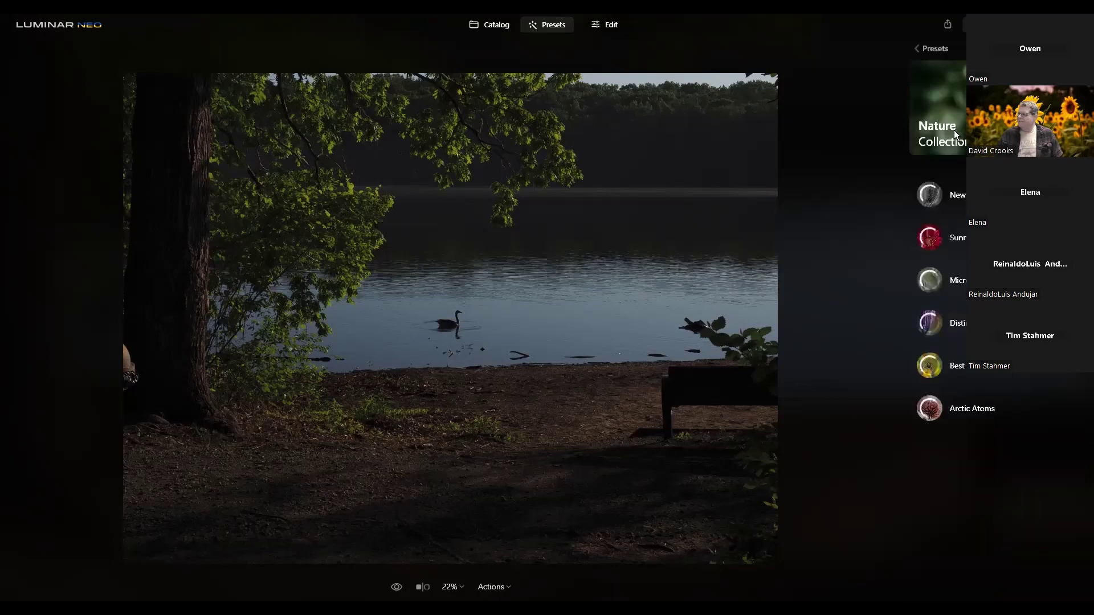
- Try several presets from the Nature collection on the lake photo and apply the one with the red flower thumbnail
left_click(934, 323)
left_click(940, 365)
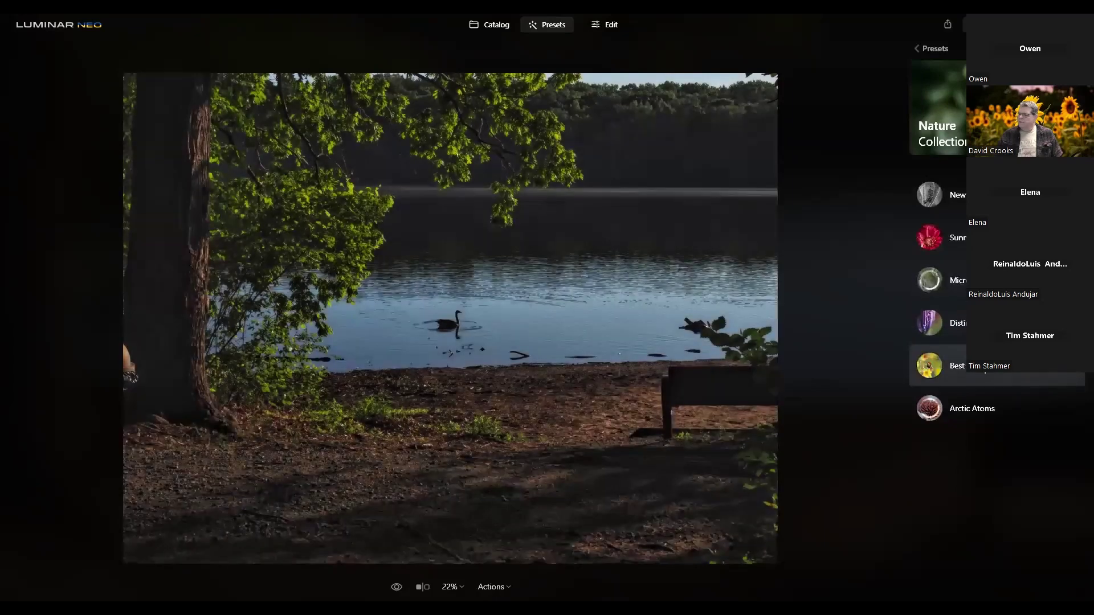
left_click(934, 280)
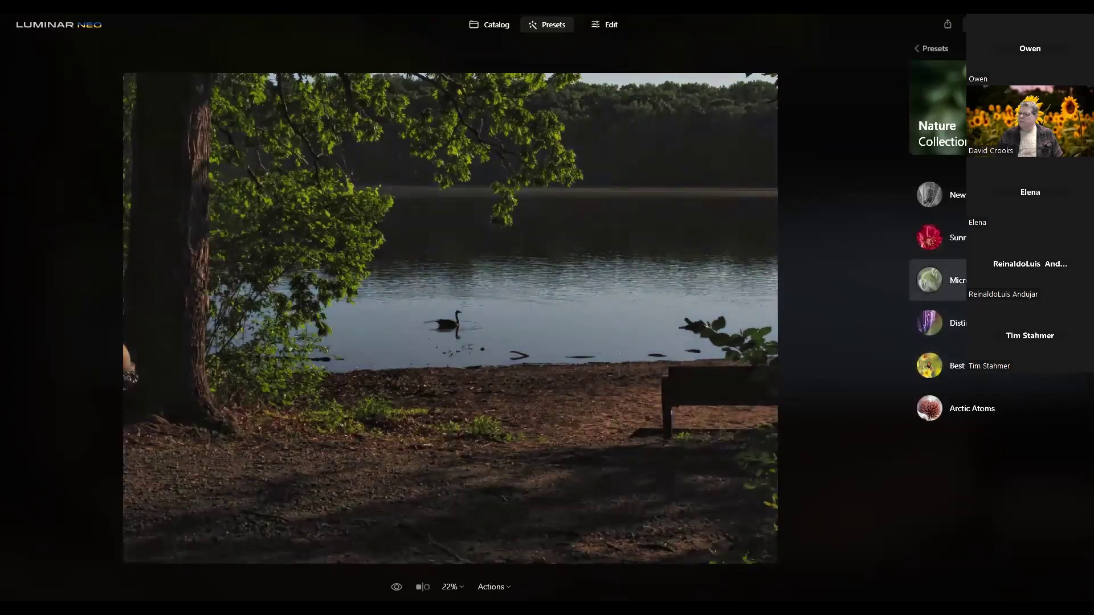
left_click(935, 237)
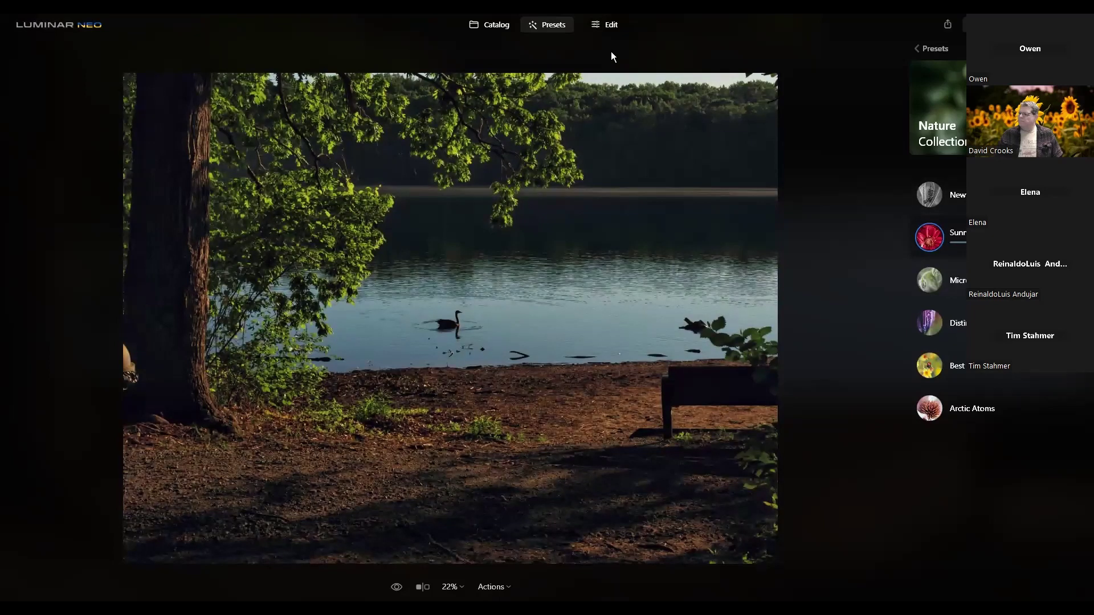
- Start cropping the lake photo at a 4:5 ratio and shrink the crop frame to about 3575 × 2860
left_click(608, 26)
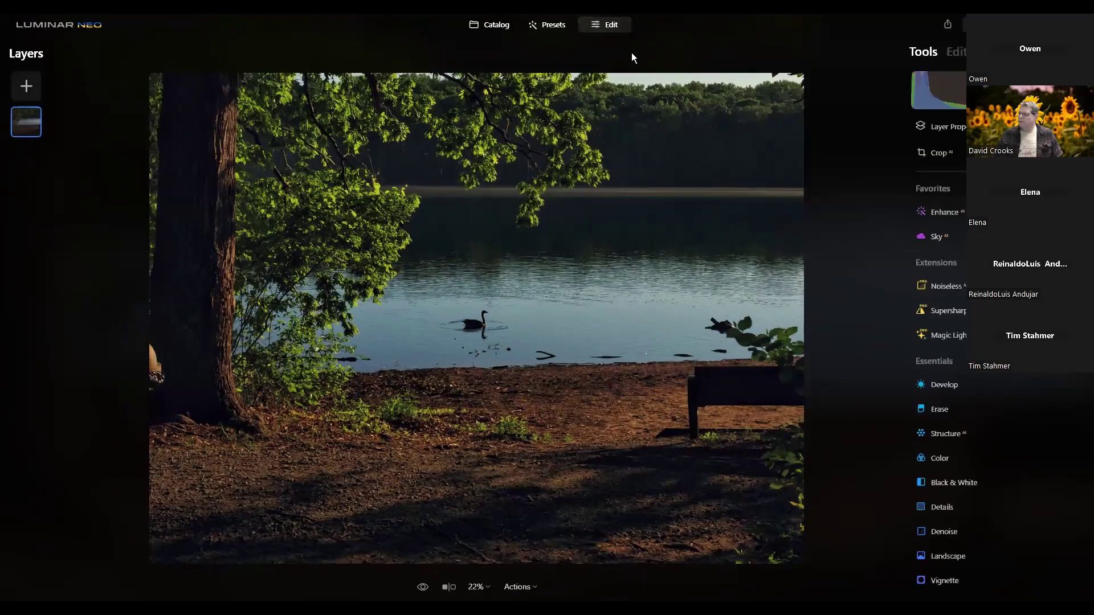
left_click(939, 152)
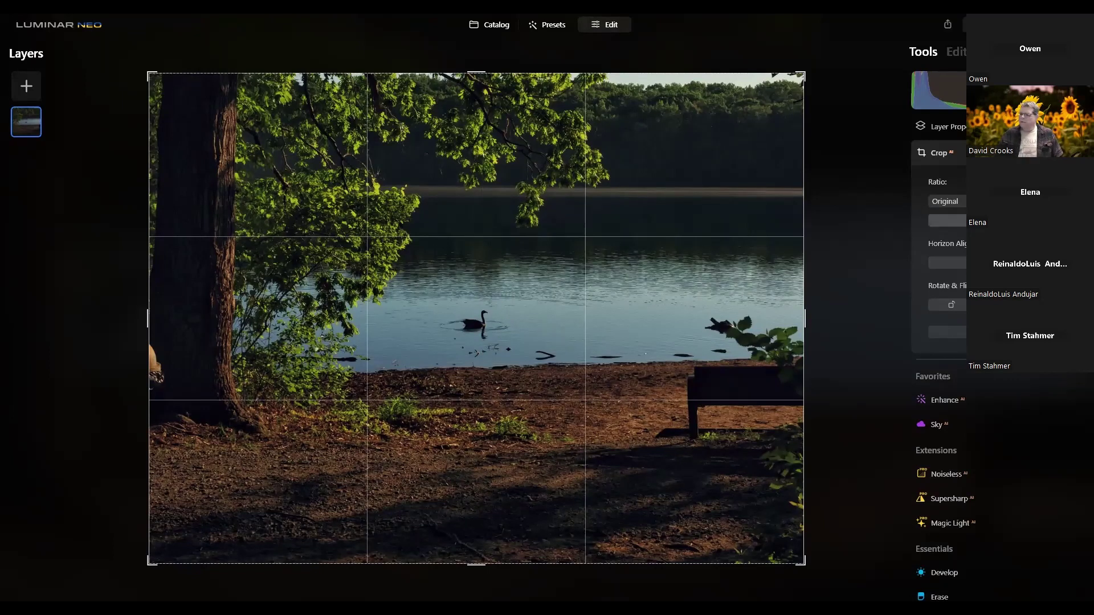
left_click(980, 239)
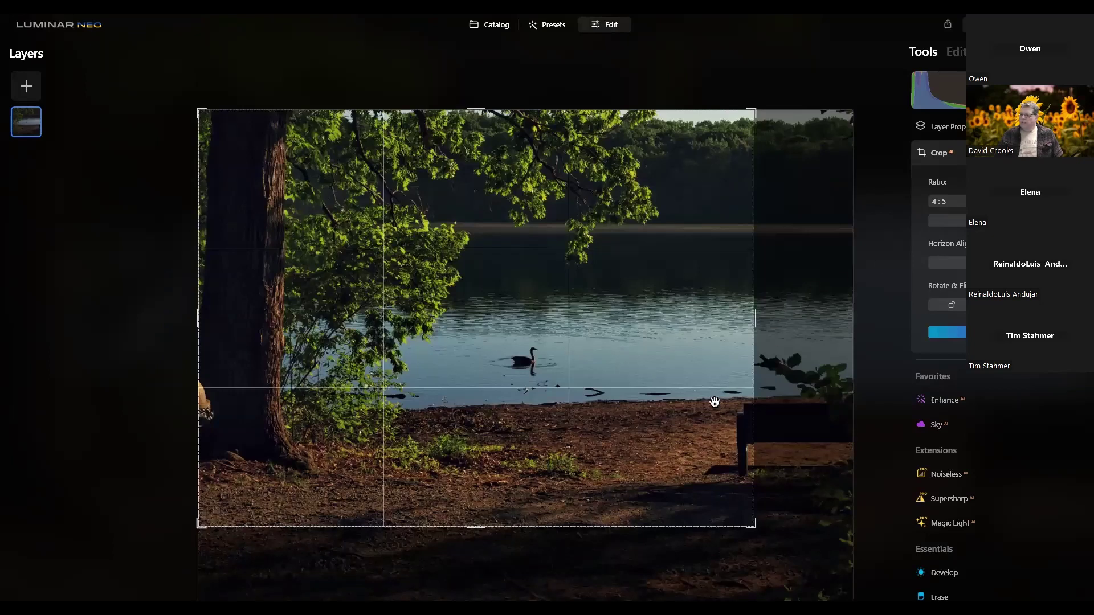
left_click_drag(749, 531, 709, 501)
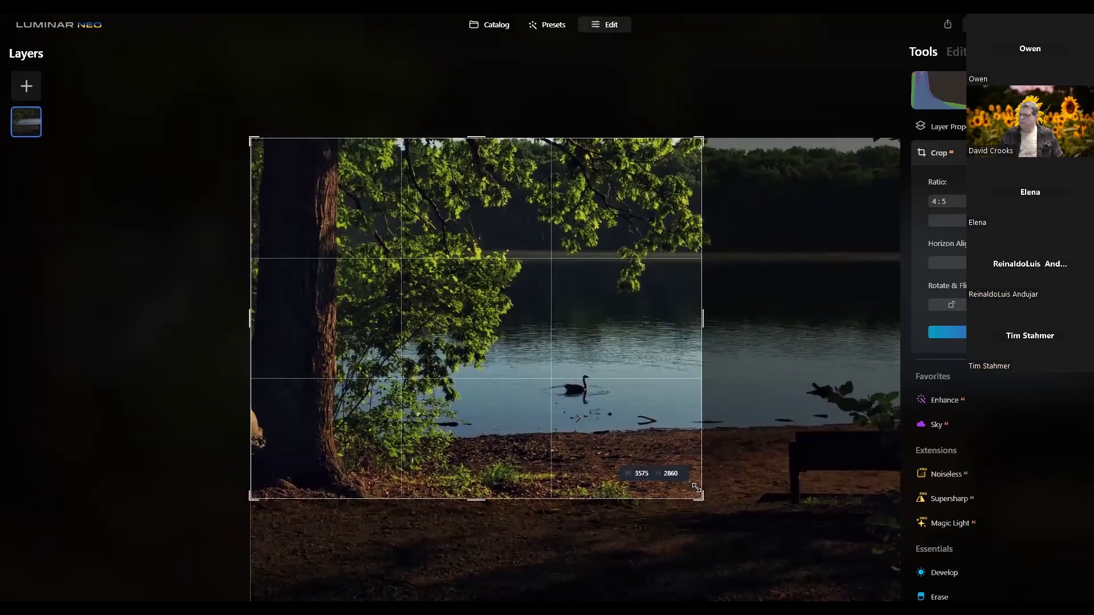
- Reposition the photo so the swan sits near the lower-right thirds intersection, tilt it slightly counterclockwise, and apply the crop
left_click_drag(586, 405, 575, 391)
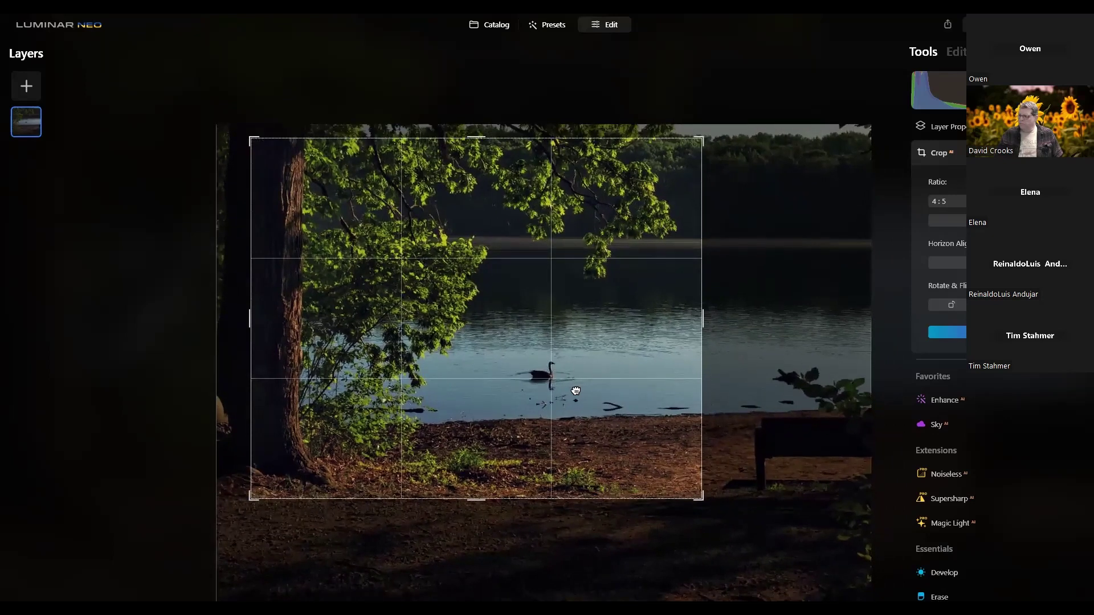
left_click_drag(575, 391, 575, 377)
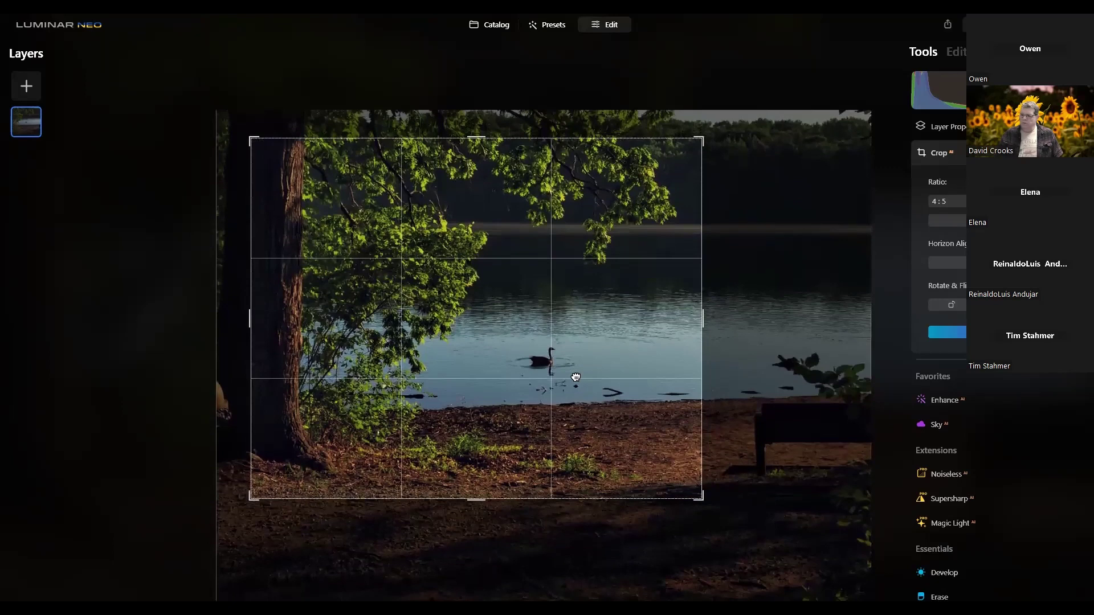
left_click_drag(576, 377, 572, 378)
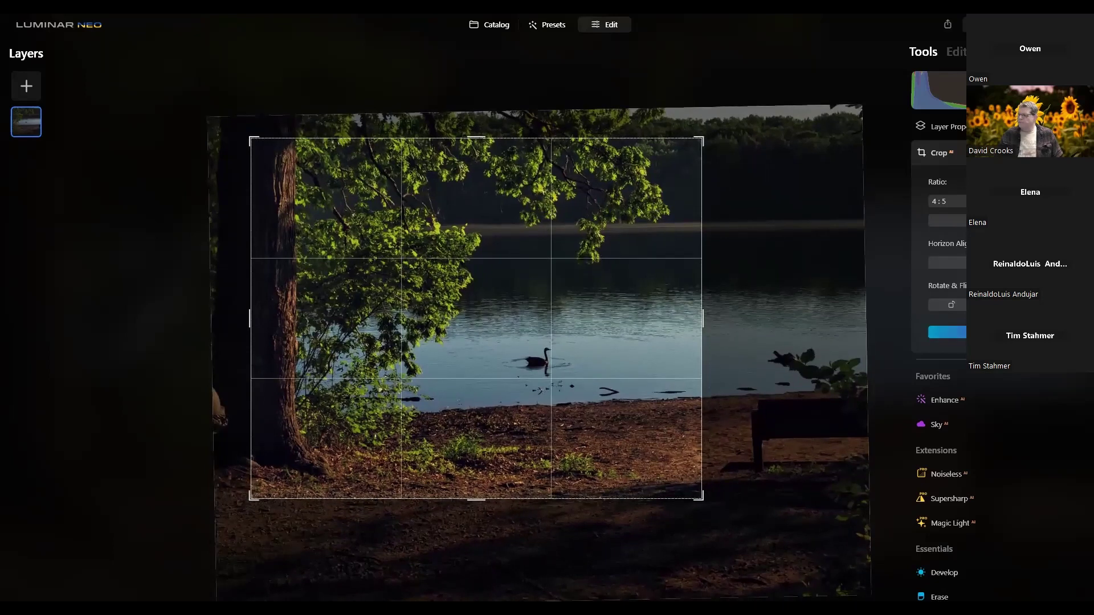
left_click(991, 332)
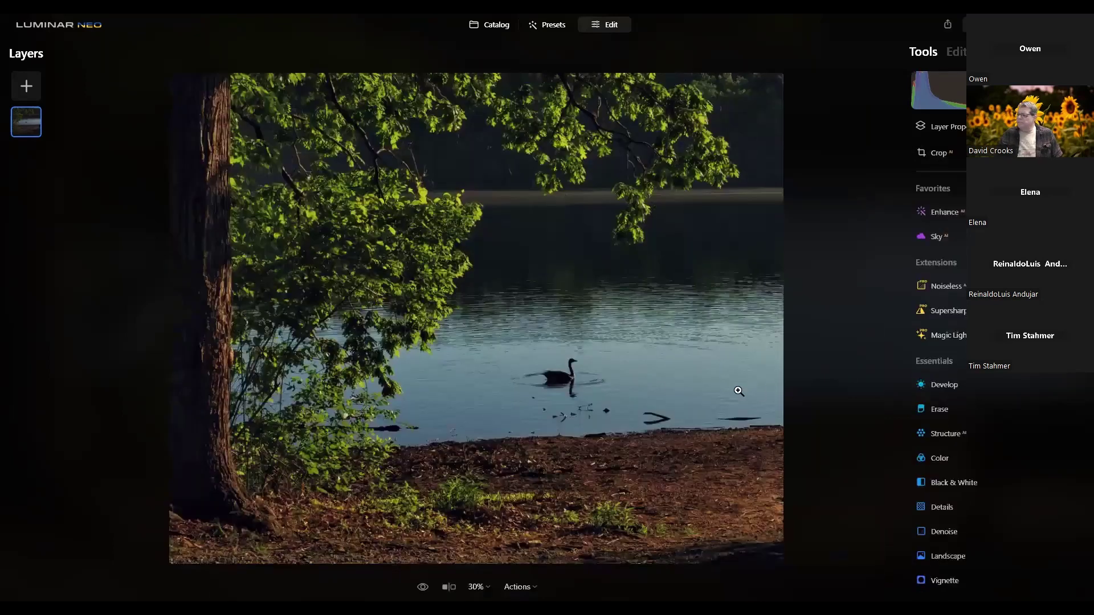
- Check the swan up close, and raise the Accent AI strength in Enhance AI to brighten the whole photo
left_click(550, 379)
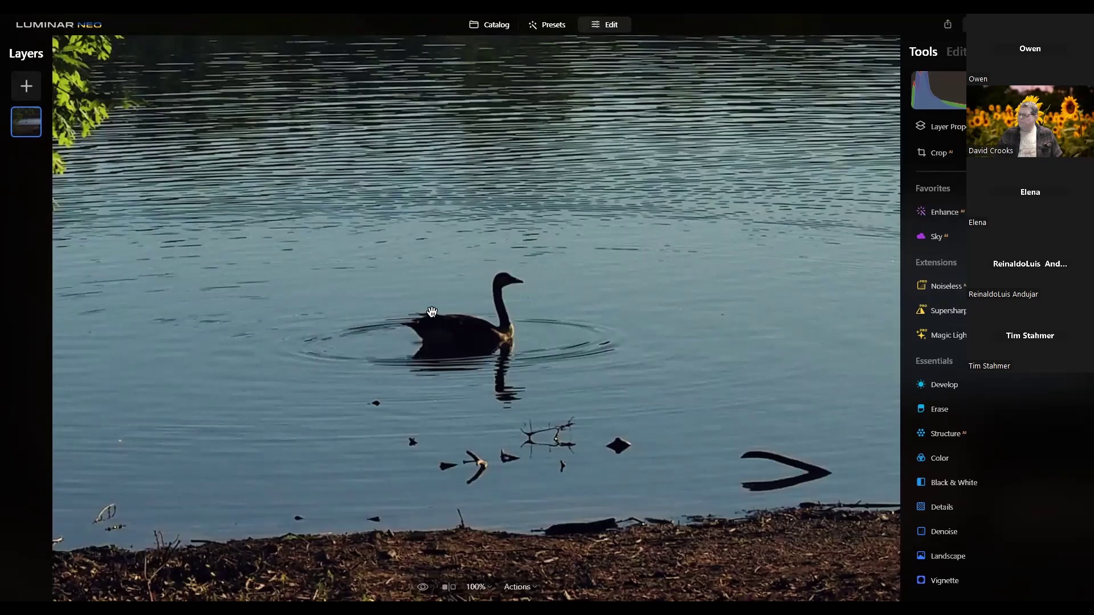
left_click(491, 343)
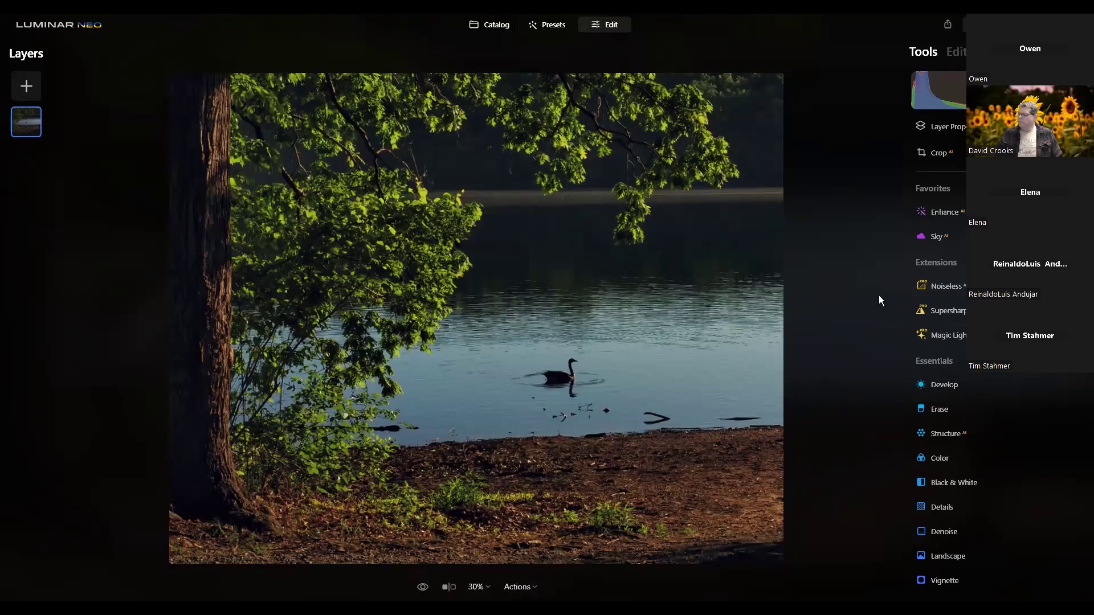
left_click(953, 208)
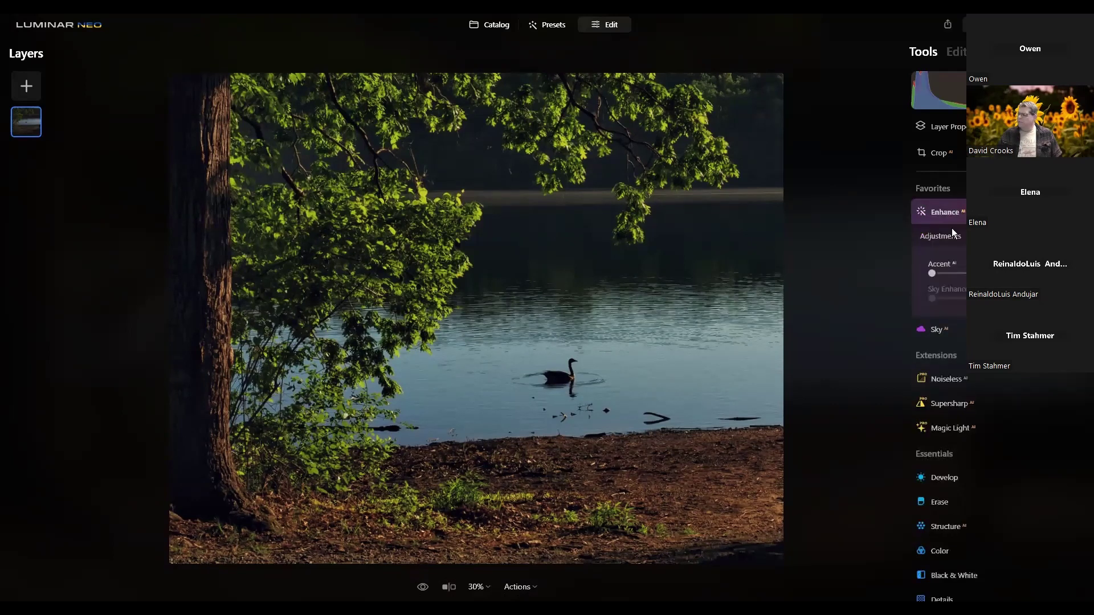
left_click(958, 273)
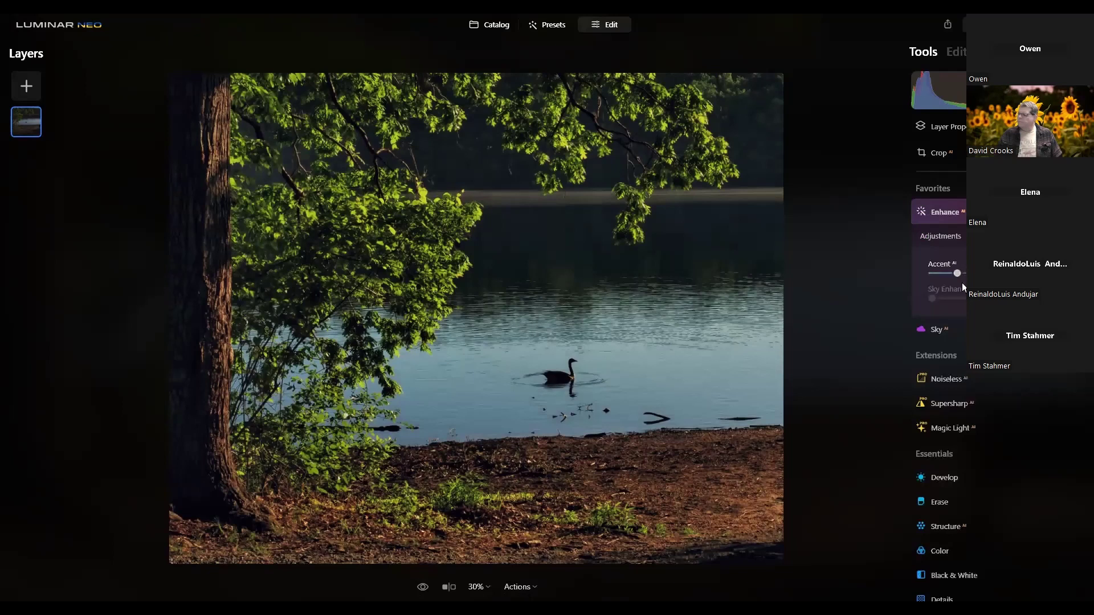
left_click_drag(965, 274, 997, 273)
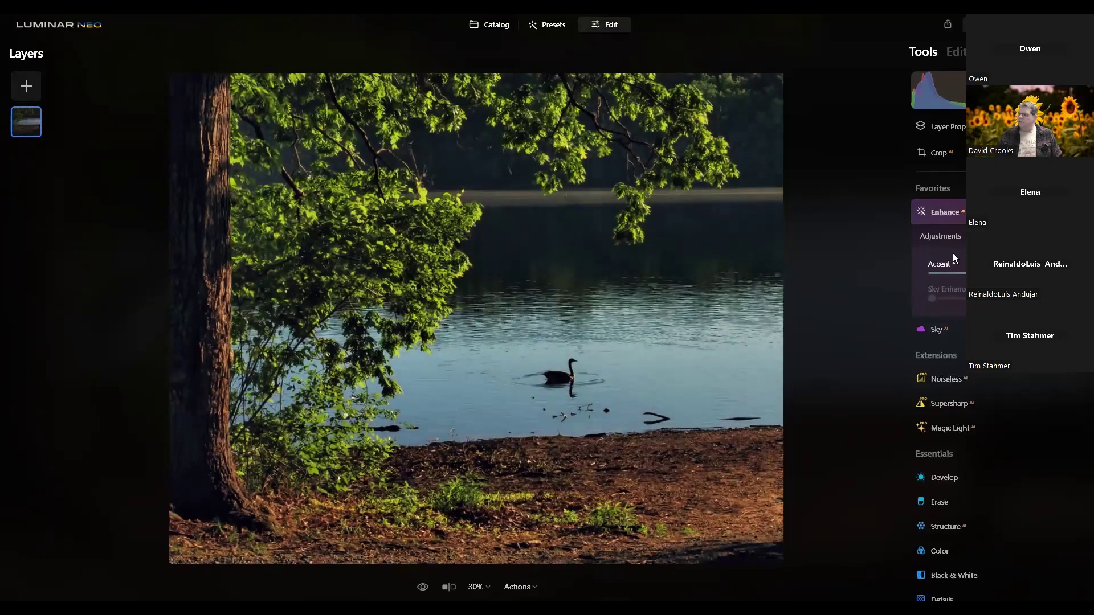
left_click(943, 212)
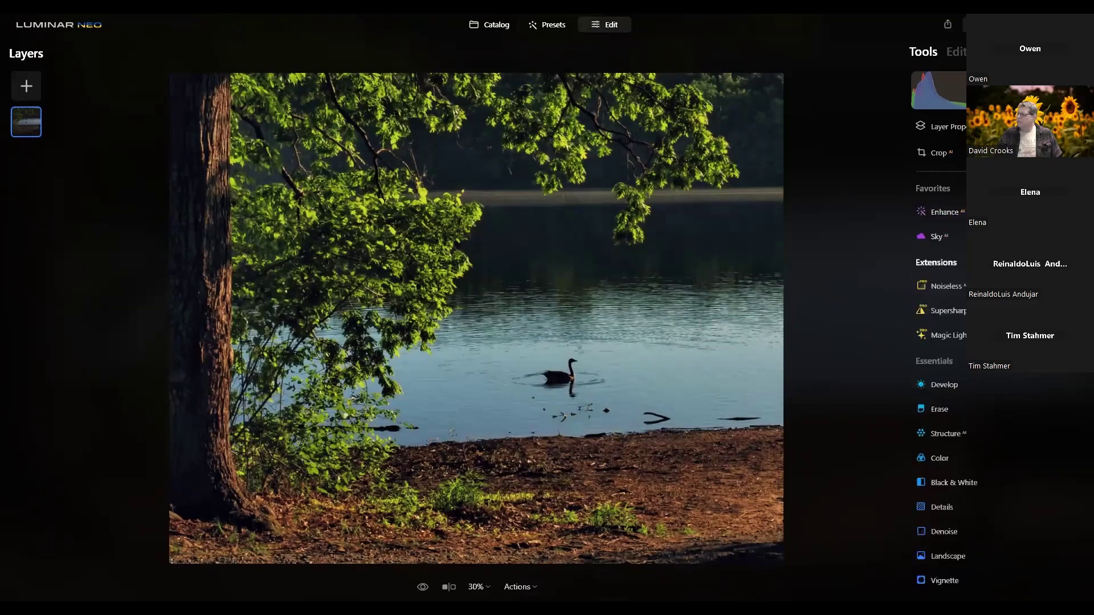
- Inspect the swan, floating twigs and shoreline at 100% magnification, and return to the full photo view
left_click(555, 373)
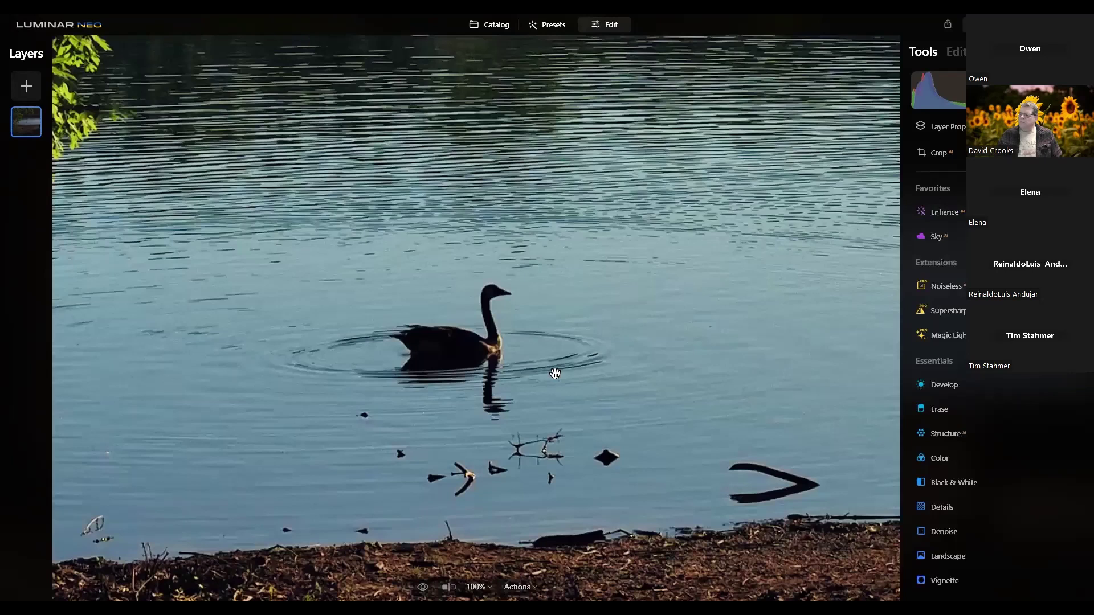
left_click_drag(555, 373, 610, 202)
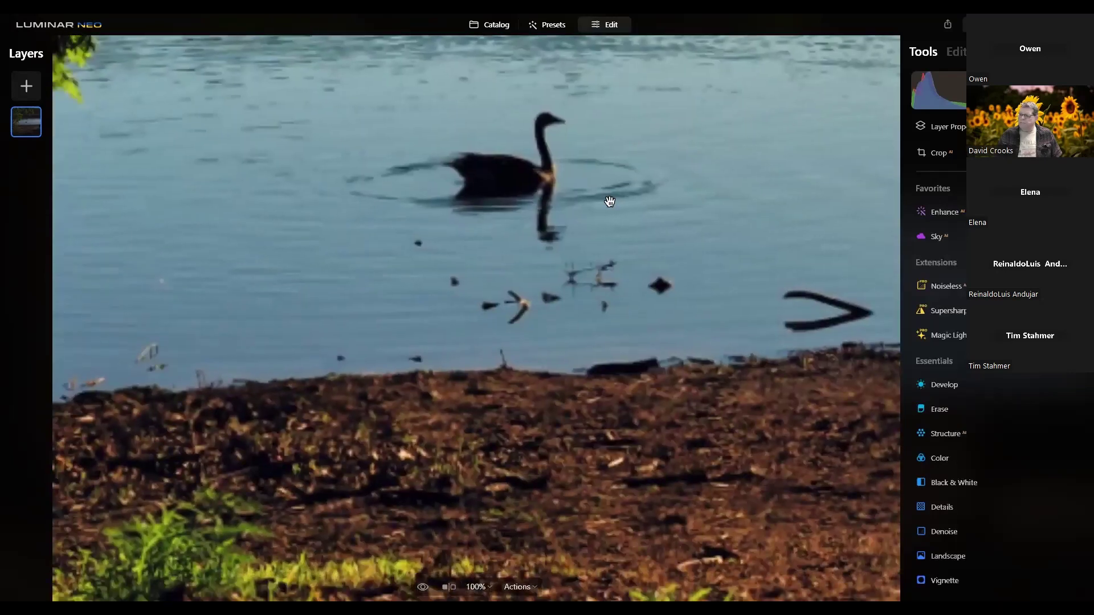
left_click_drag(501, 328, 575, 355)
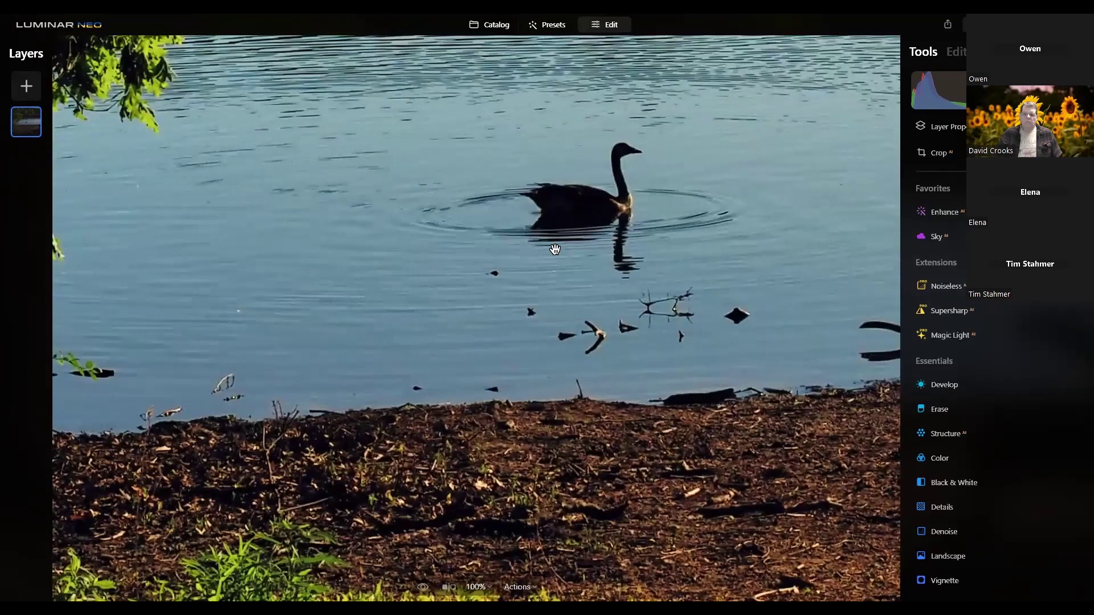
left_click(554, 214)
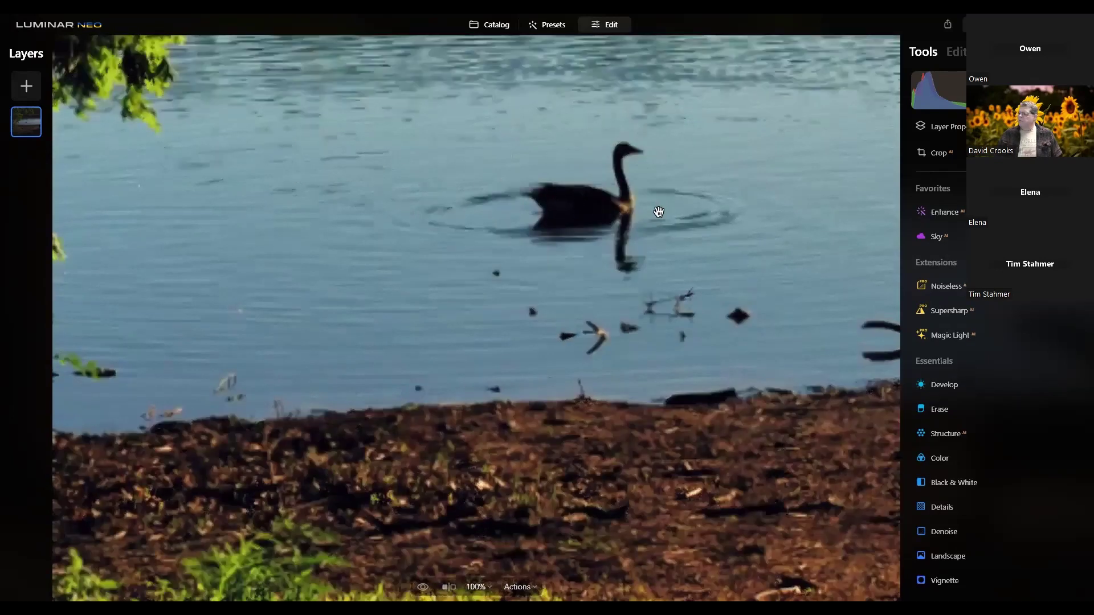
left_click(656, 212)
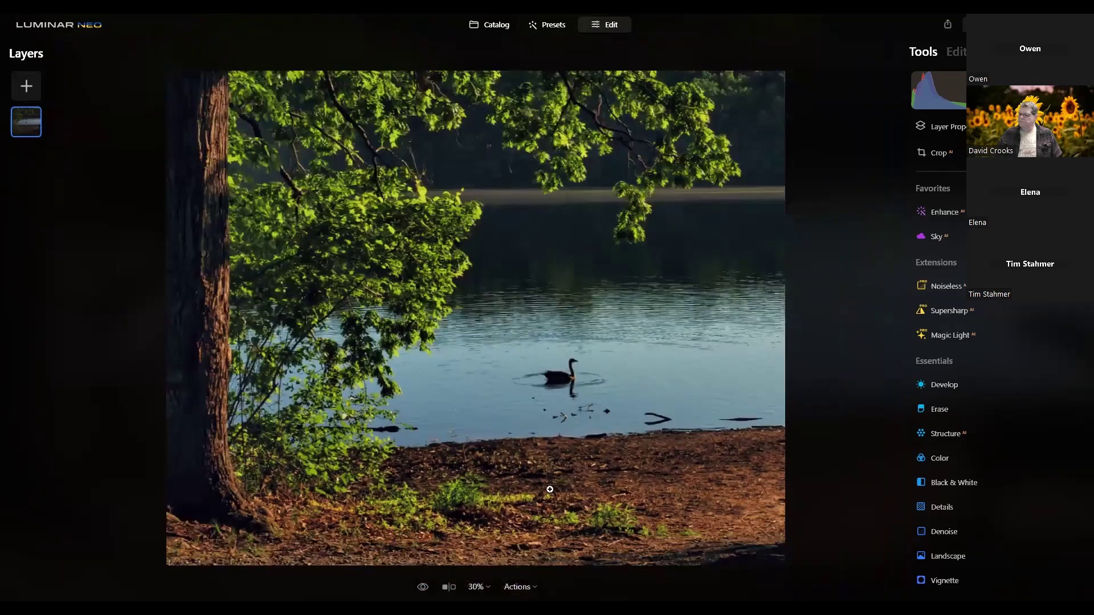
key("ctrl+minus")
key("ctrl+plus")
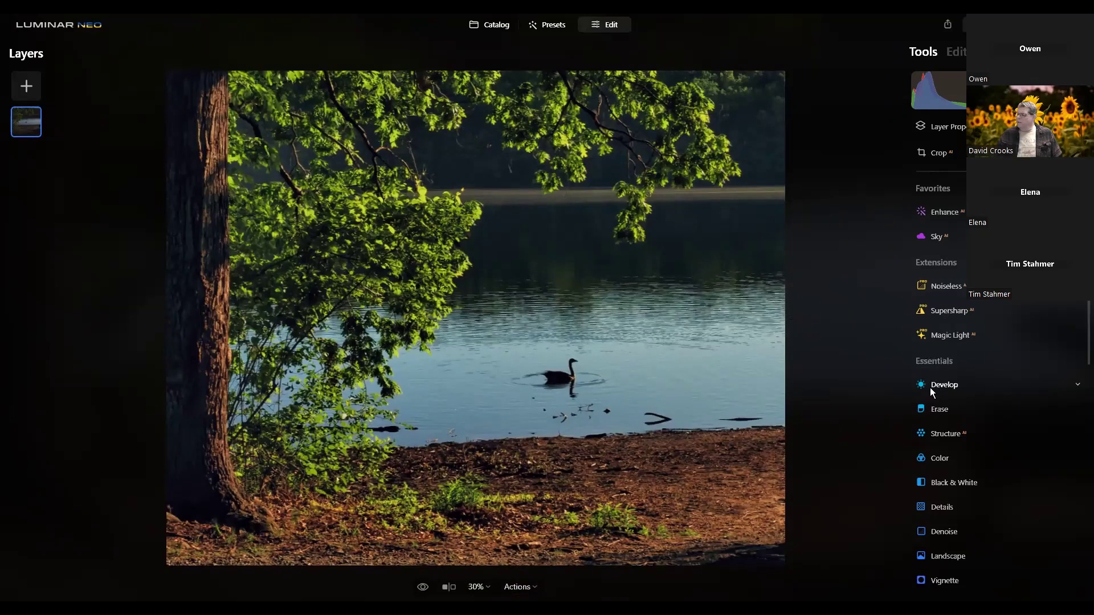
- Compare the photo with its original, and darken its edges with a Vignette amount of -29
scroll(929, 387, "down", 2)
scroll(926, 377, "down", 1)
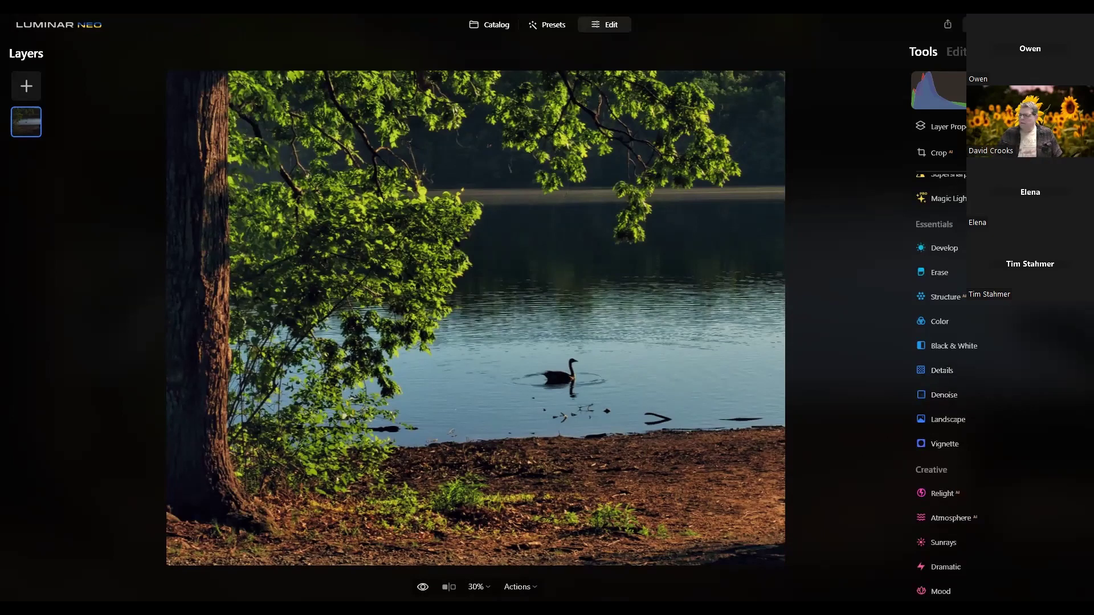
left_click(422, 587)
left_click(422, 587)
left_click(952, 443)
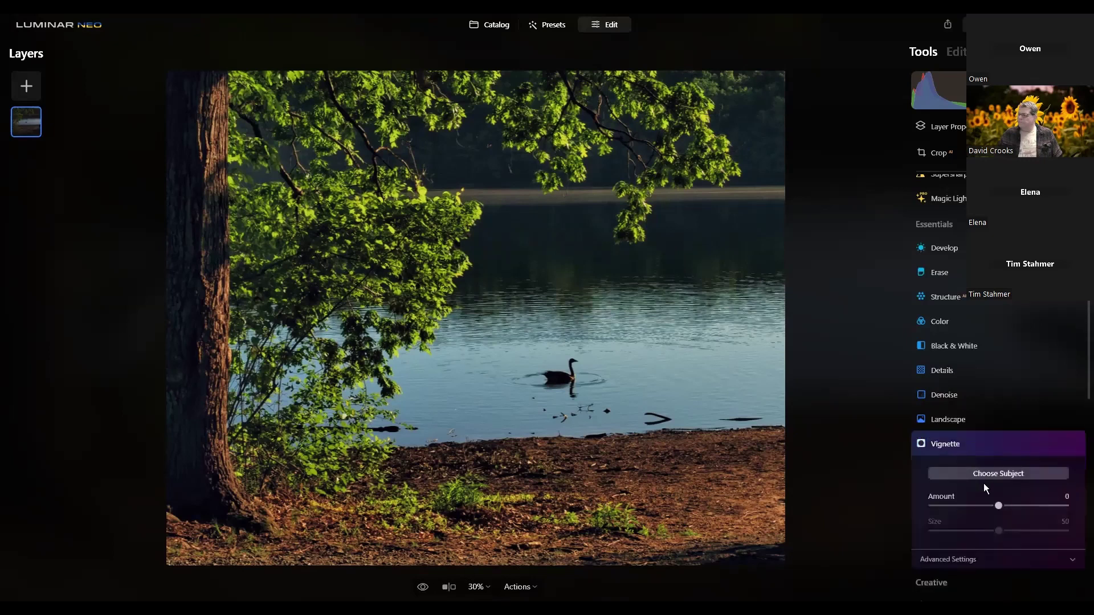
left_click_drag(998, 506, 975, 506)
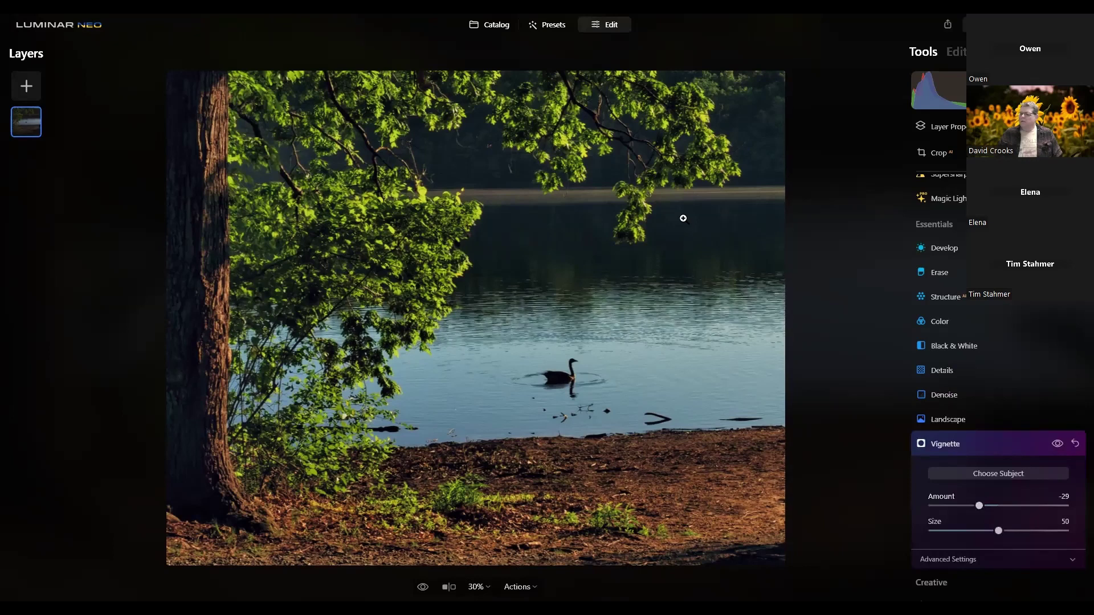
- Add a red Stardust Bokeh overlay as a new layer, keep its Screen blend mode, and lower its opacity
left_click(31, 86)
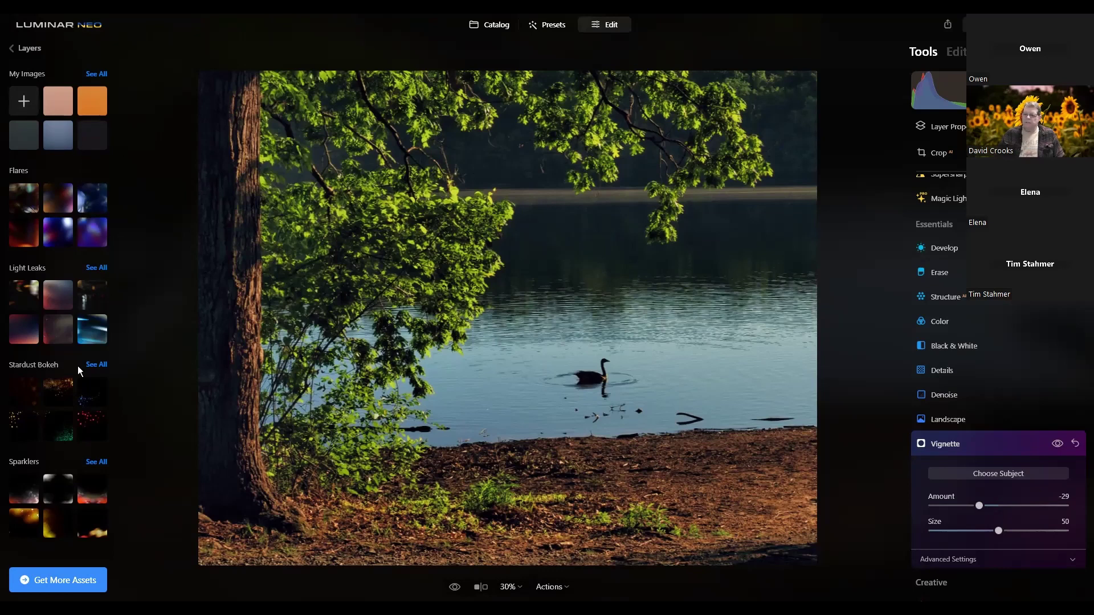
left_click(91, 420)
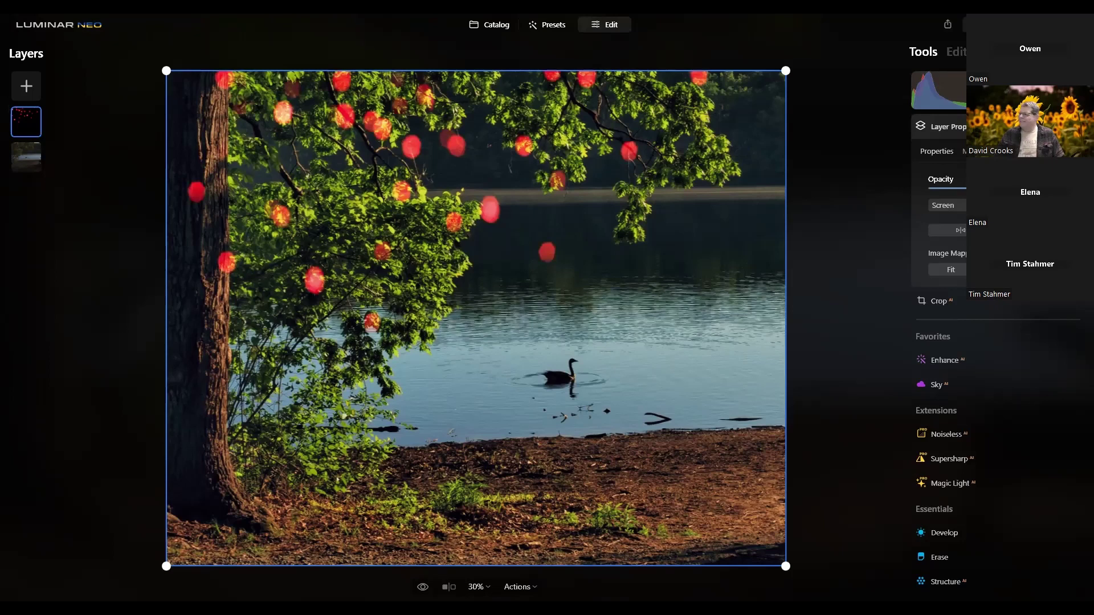
left_click(947, 205)
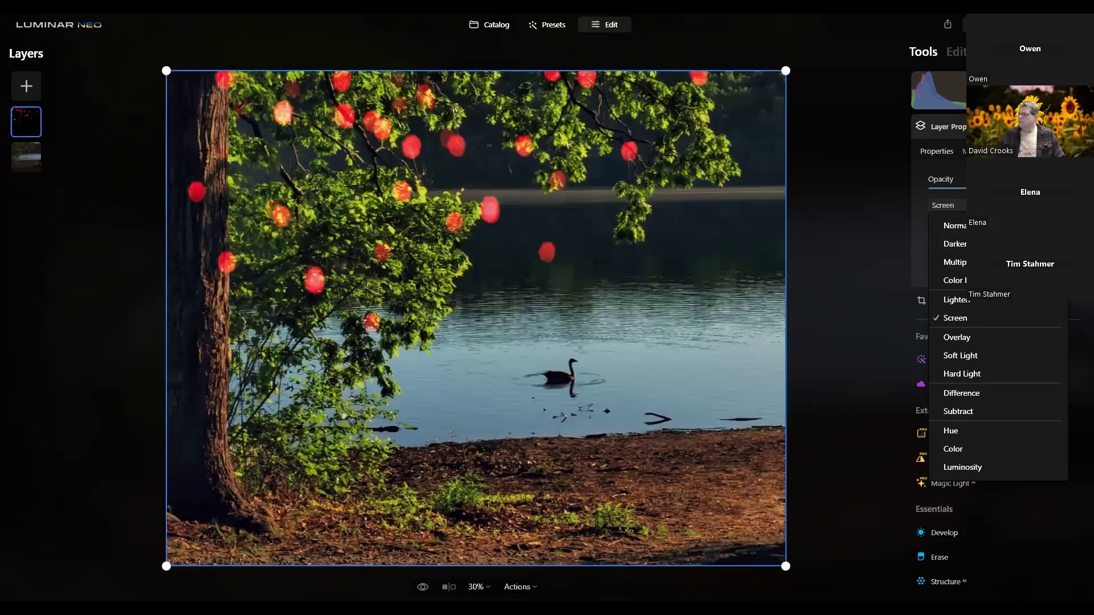
key("Escape")
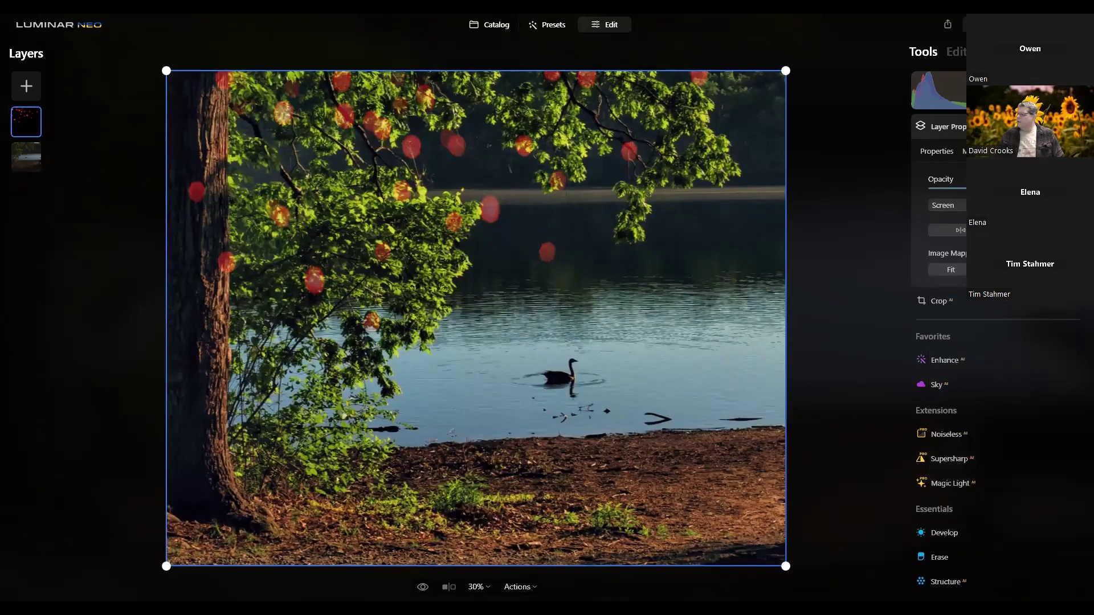
- Try to limit the bokeh layer to the sky with Mask AI, and check the layer's list of edits
left_click(975, 150)
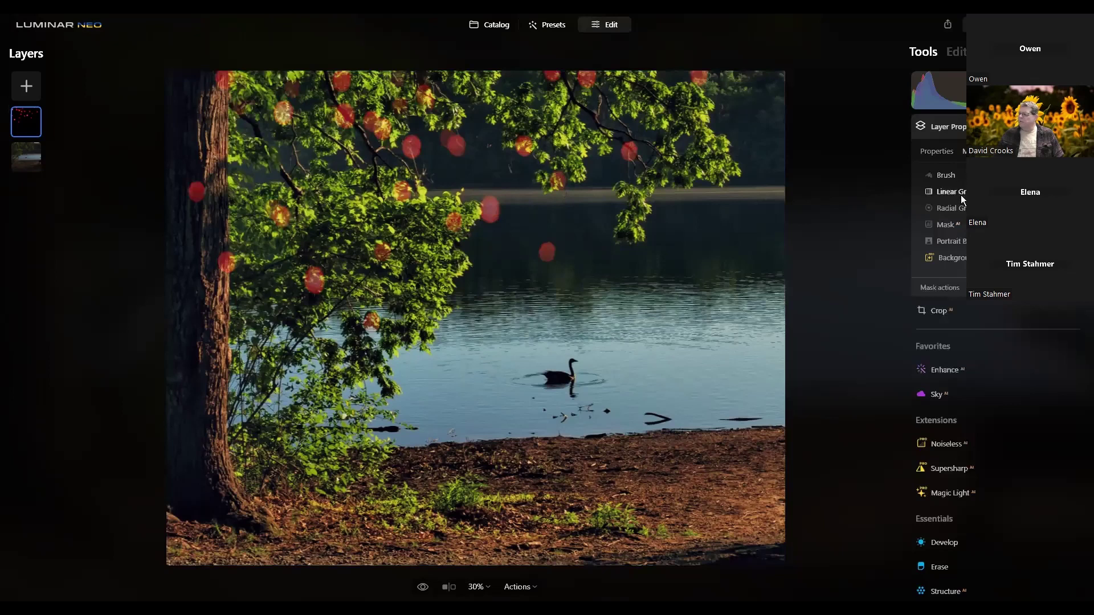
left_click(944, 225)
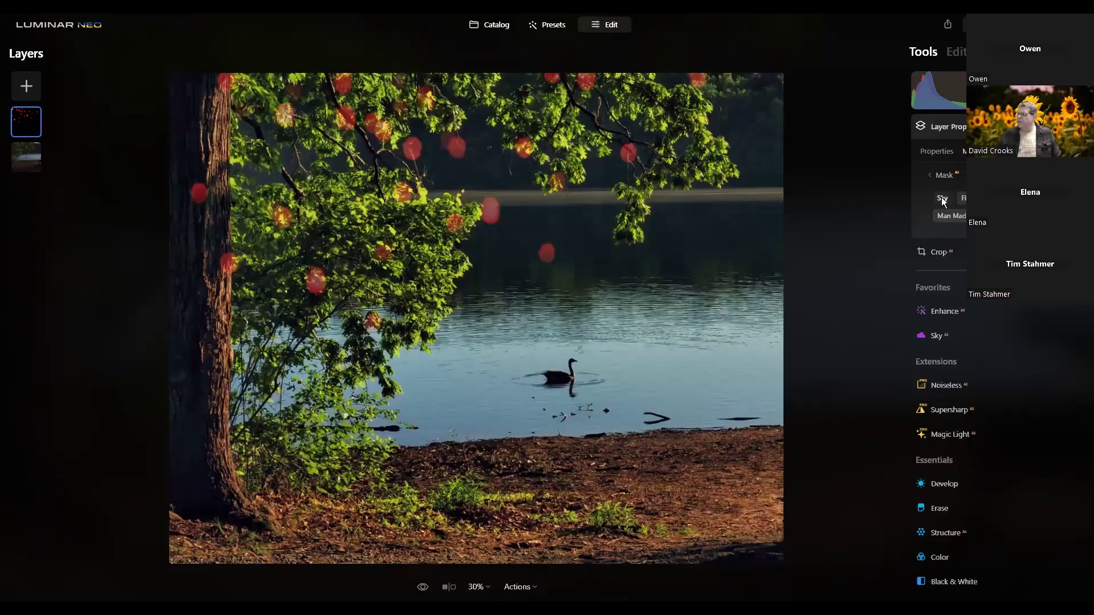
left_click(941, 198)
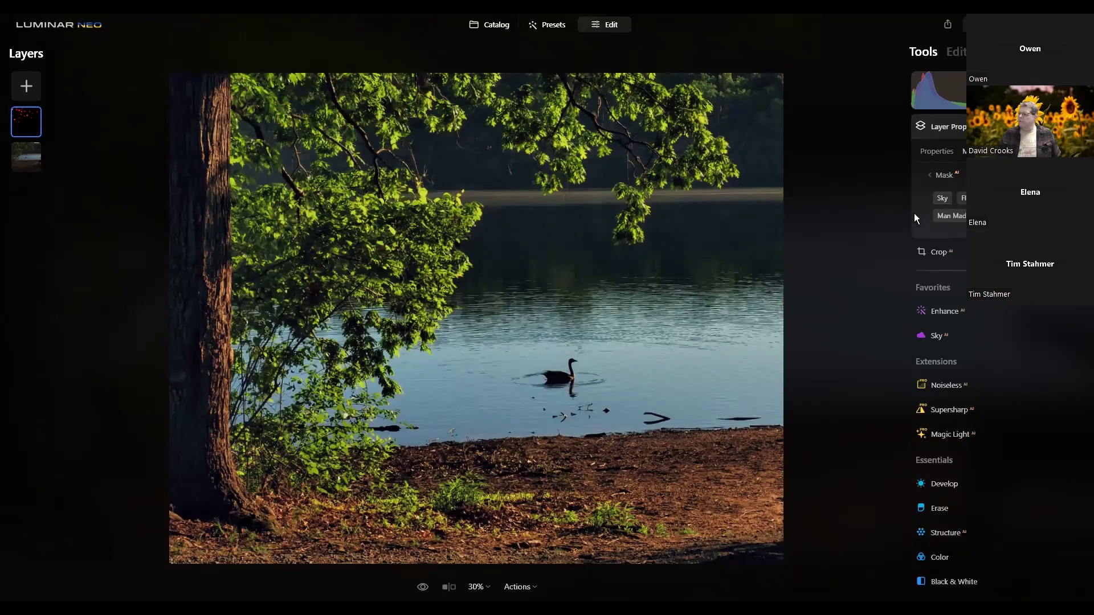
mouse_move(951, 215)
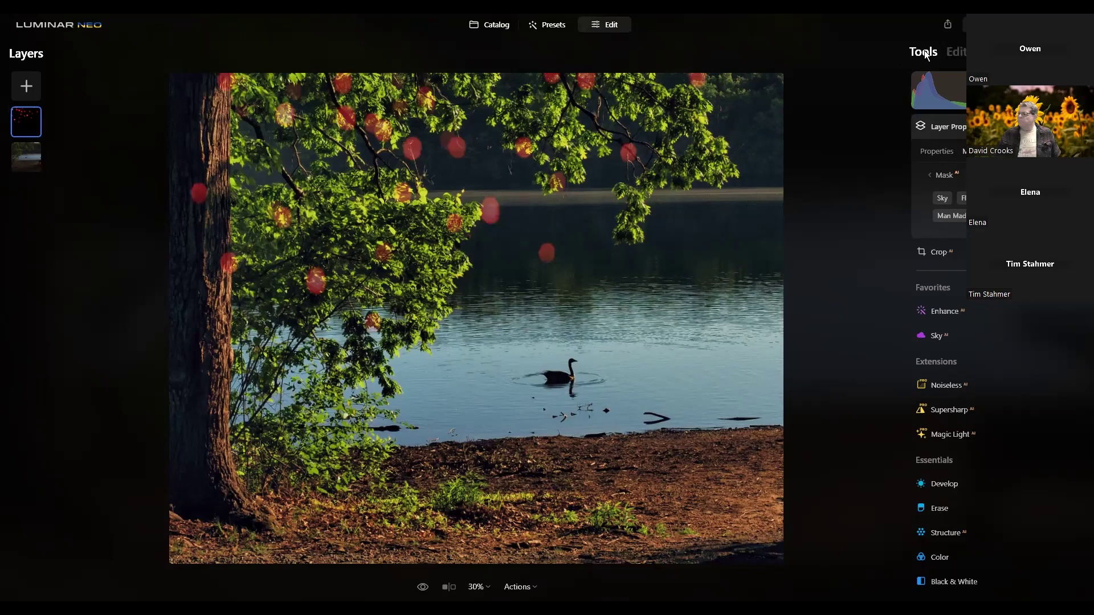
left_click(956, 53)
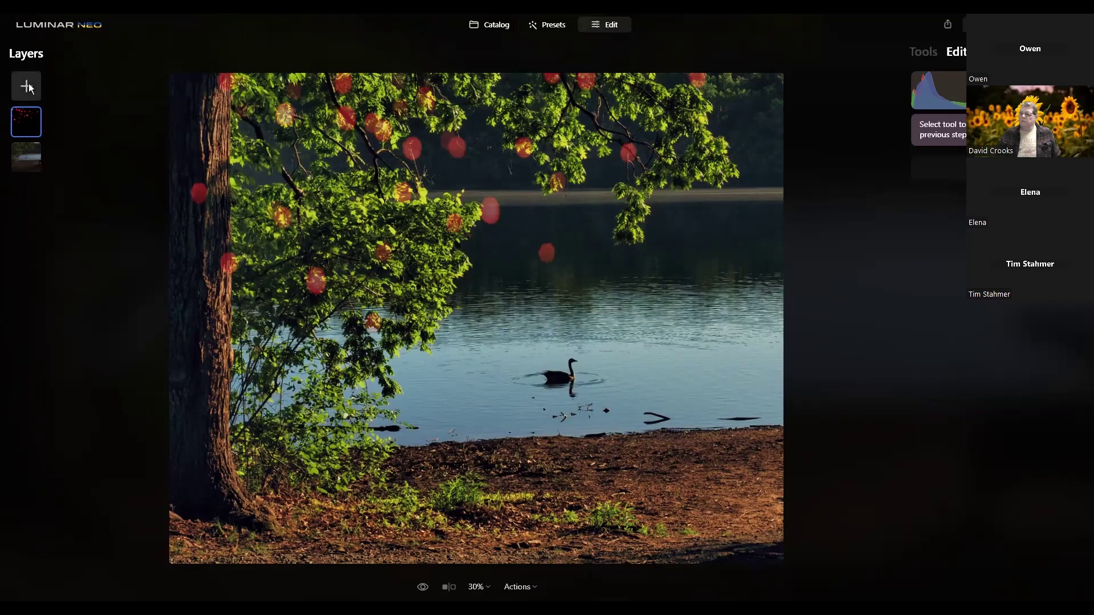
- Check the base photo's layer properties, and remove the red bokeh overlay layer
left_click(32, 154)
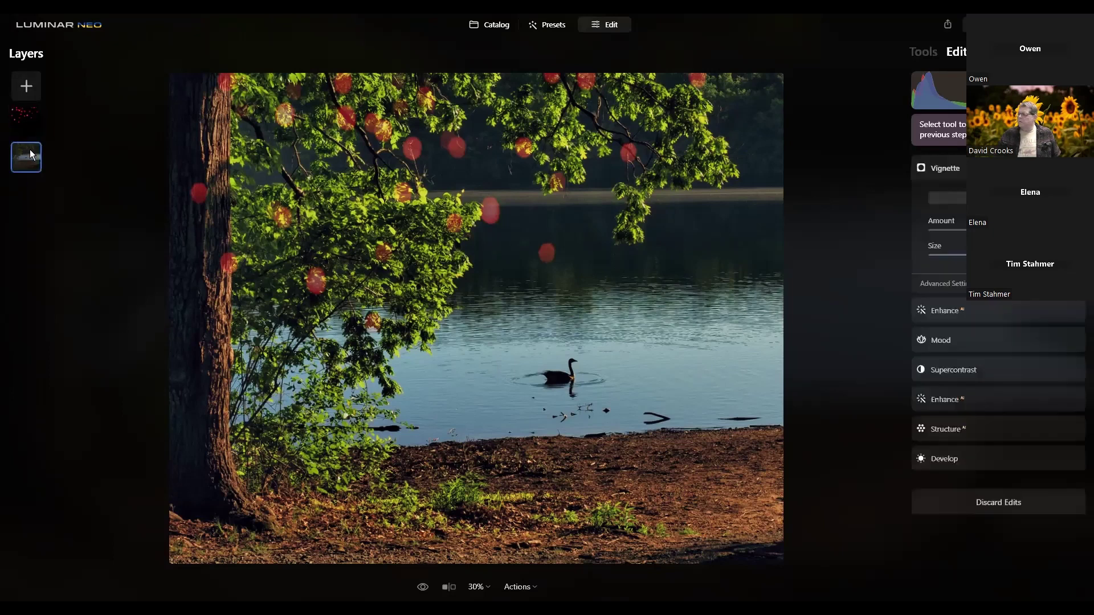
left_click(923, 52)
left_click(946, 126)
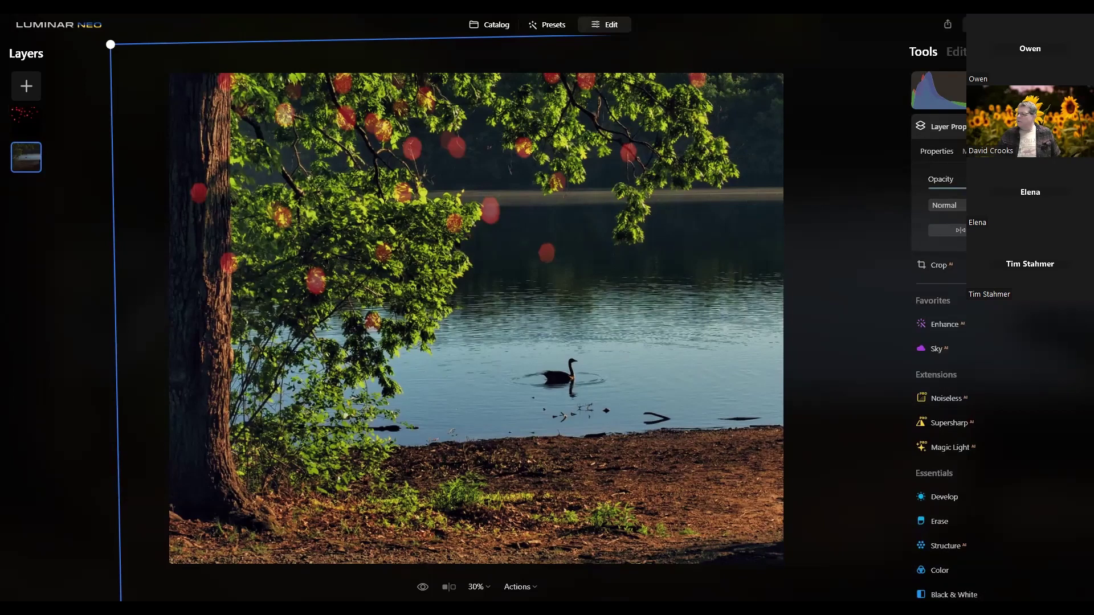
left_click(26, 117)
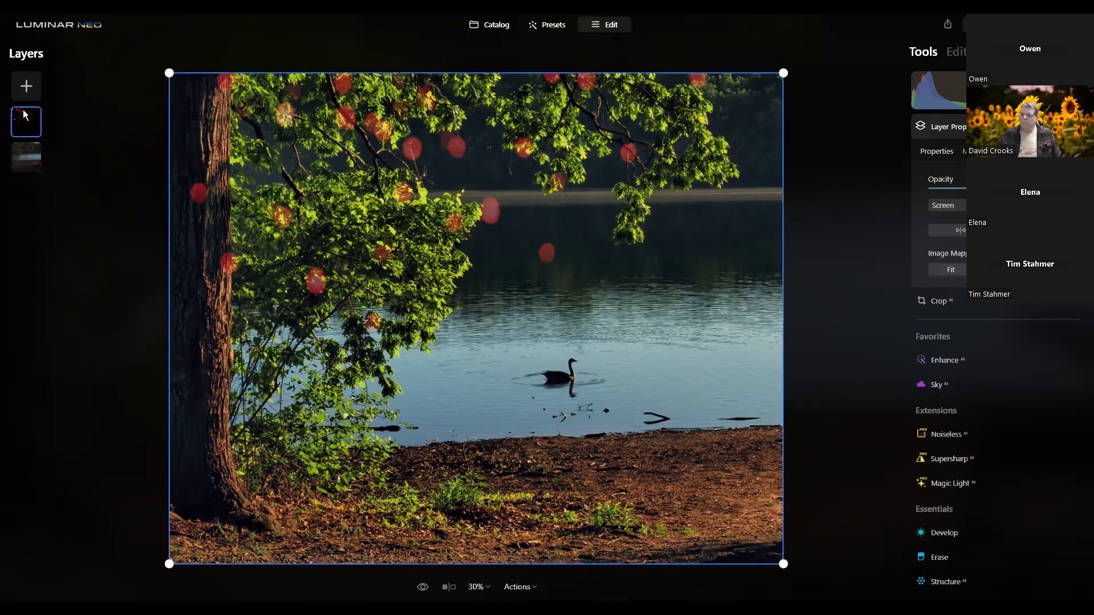
right_click(23, 115)
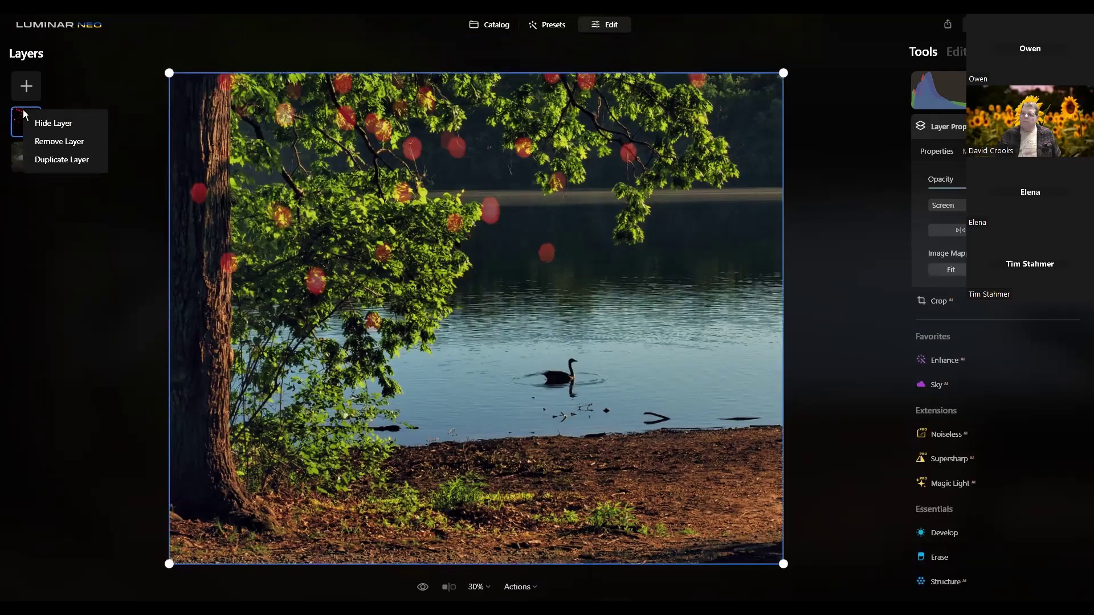
left_click(55, 142)
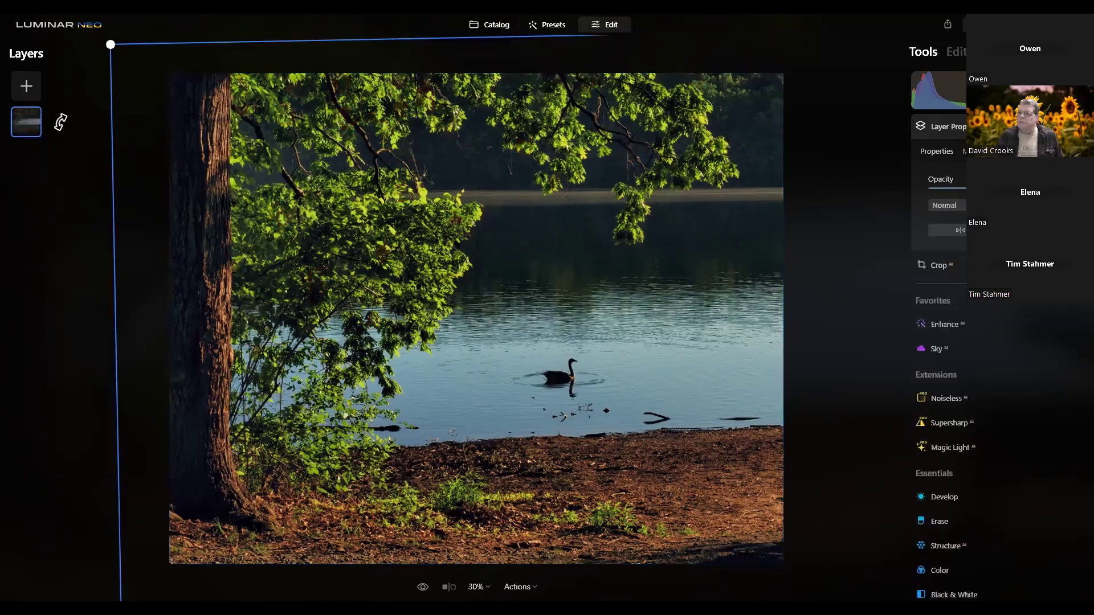
- Look over the overlay assets available for new layers and the blend modes offered for the photo layer
left_click(24, 91)
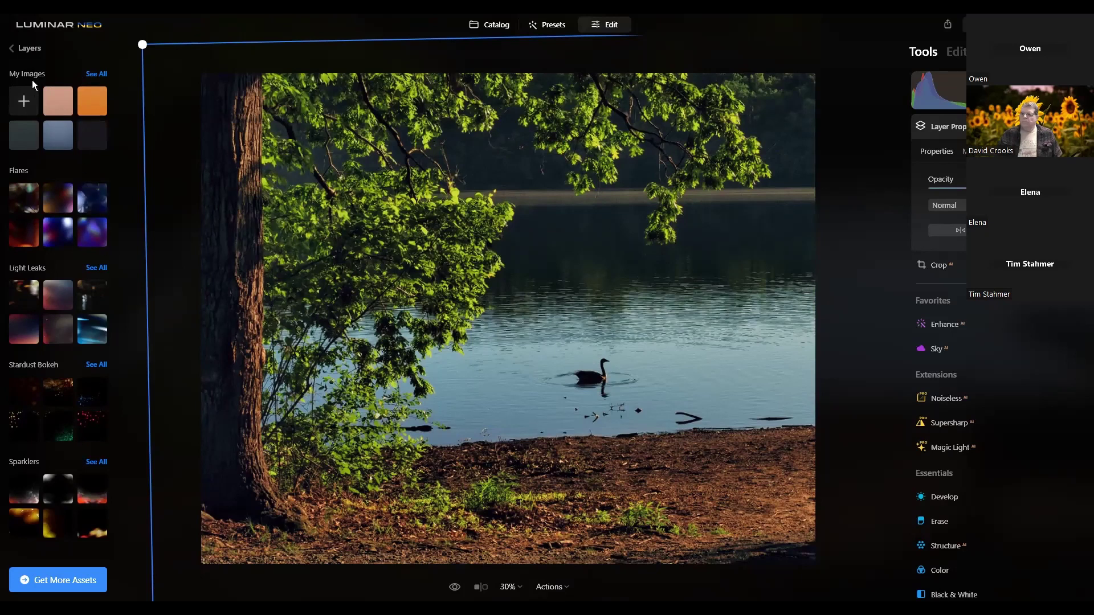
left_click(22, 49)
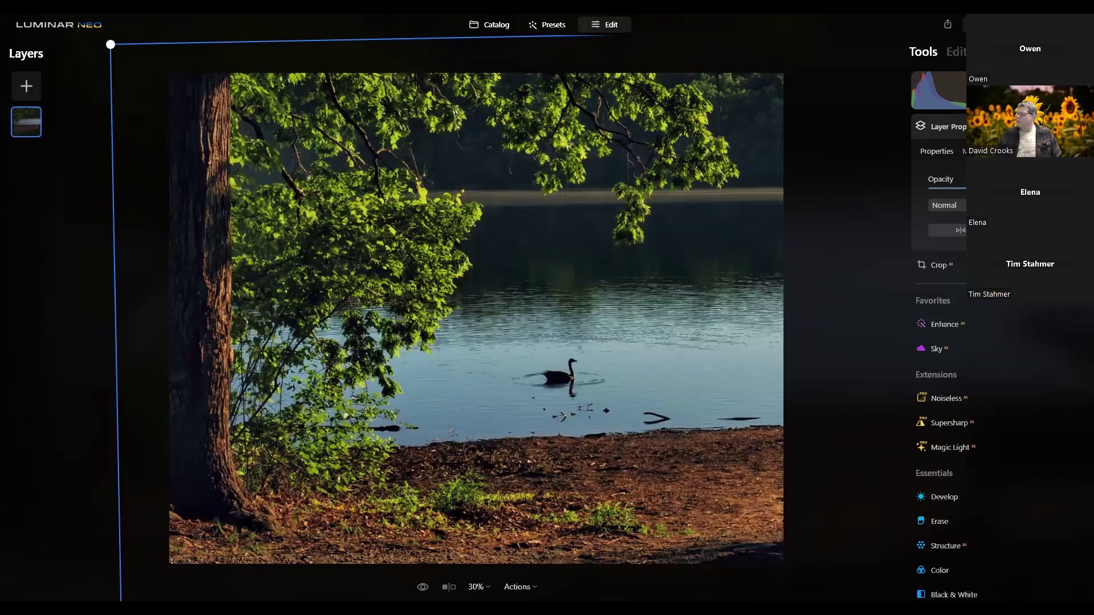
left_click(945, 205)
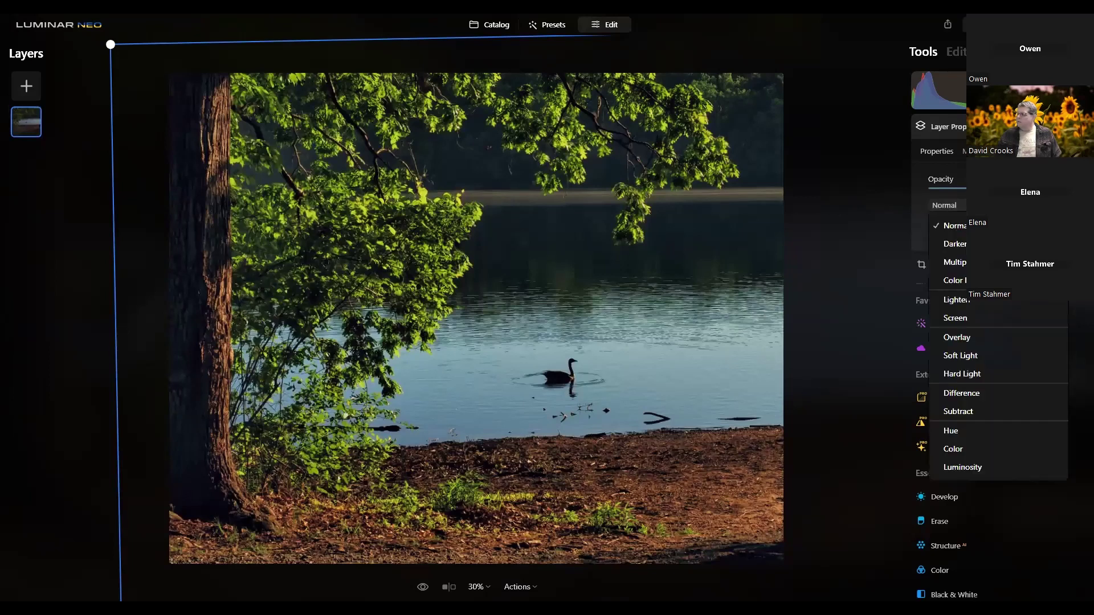
key("Escape")
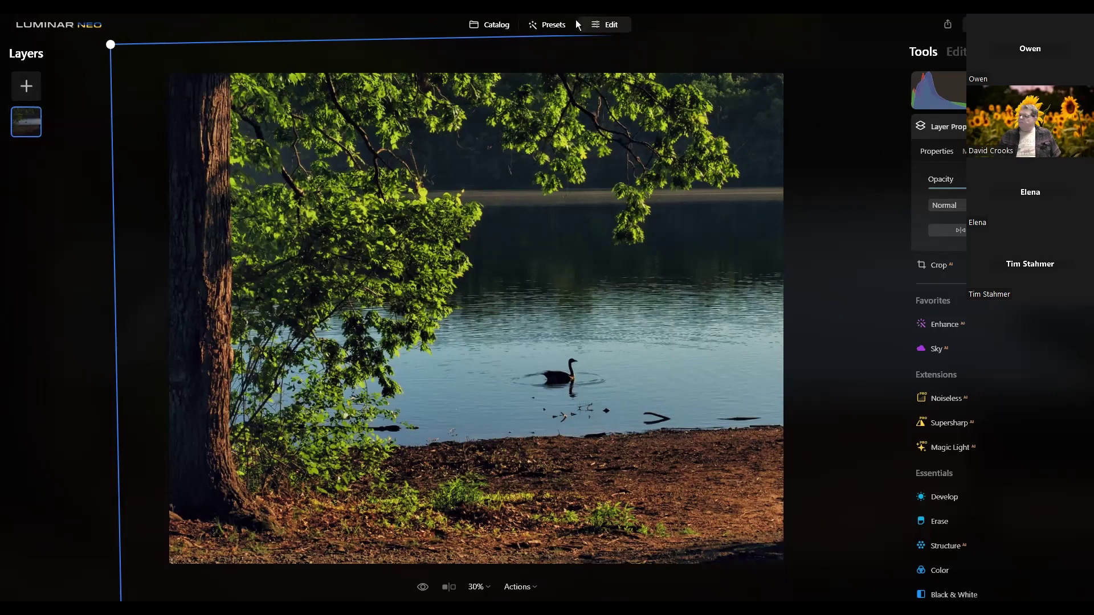
- Open the unedited lake photo with the muddy shoreline from the catalog, and inspect its shoreline detail up close
left_click(495, 25)
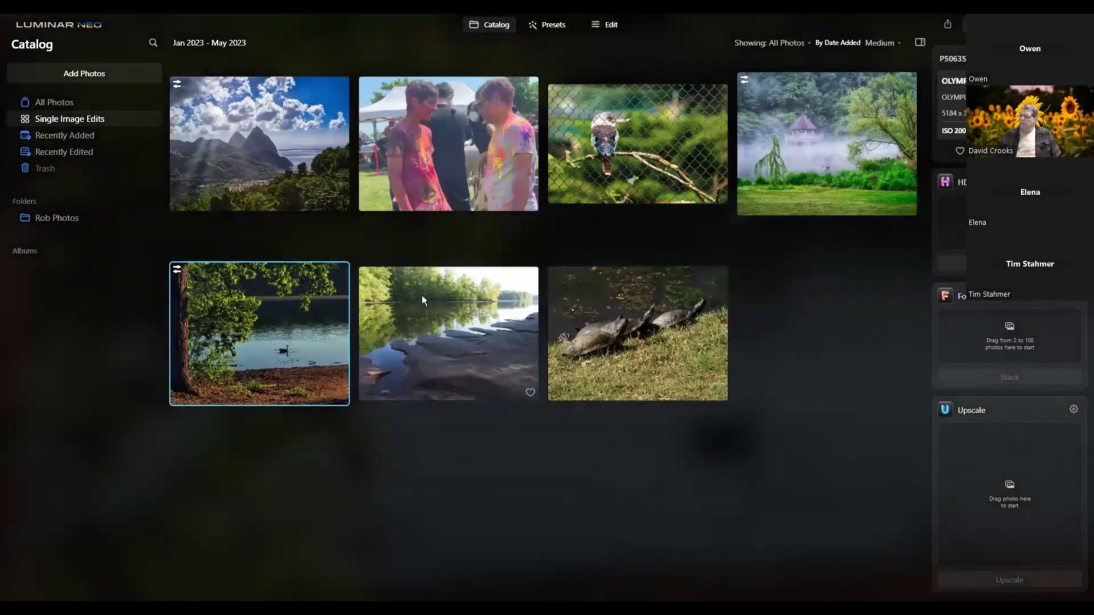
double_click(421, 300)
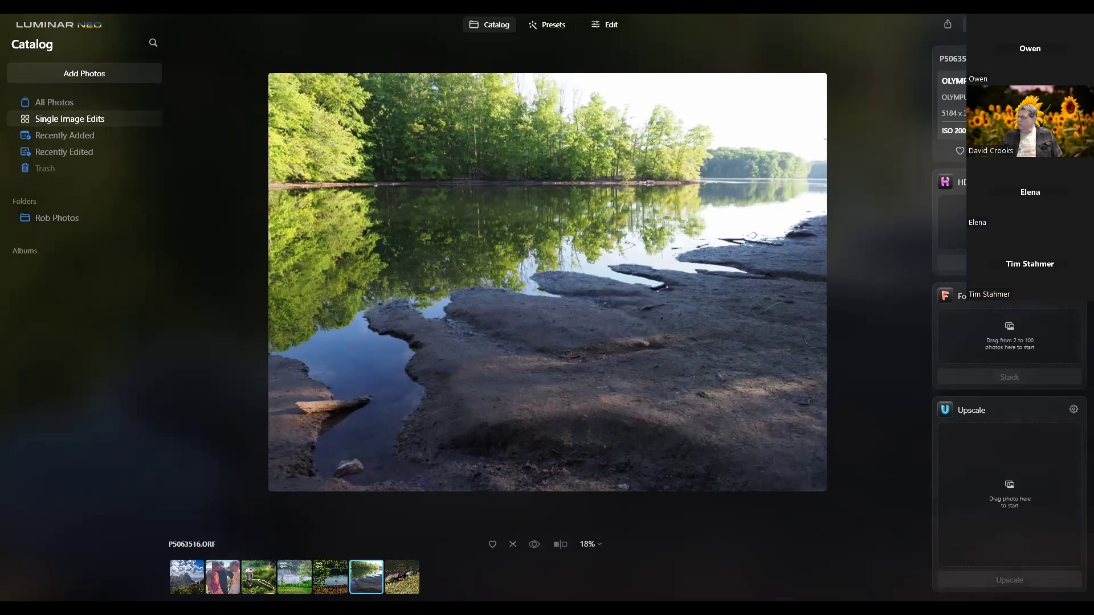
left_click(765, 222)
left_click(767, 221)
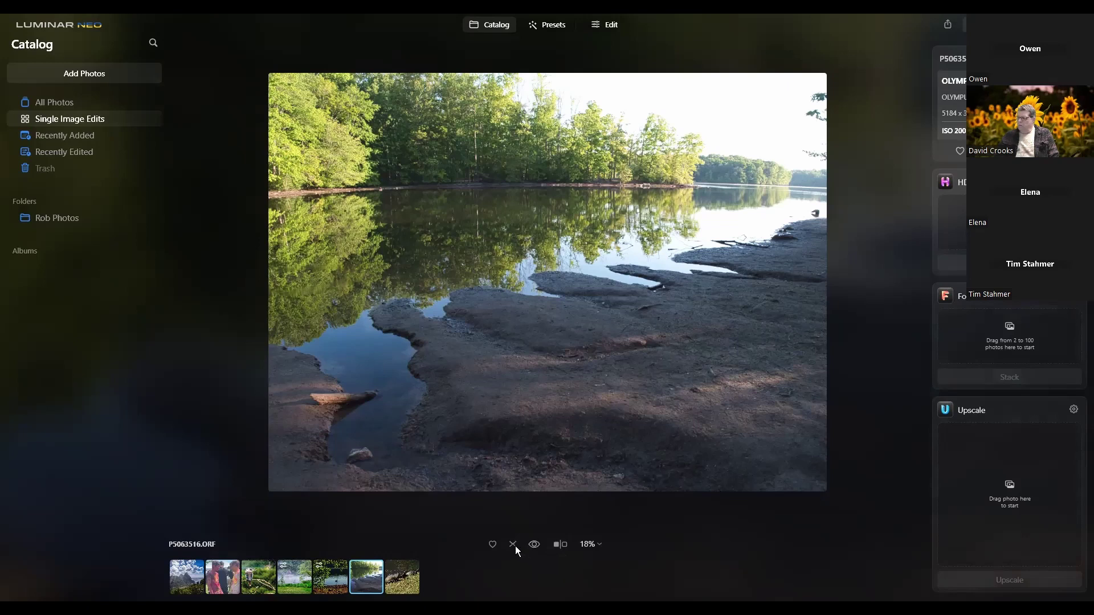
left_click(497, 382)
left_click(498, 382)
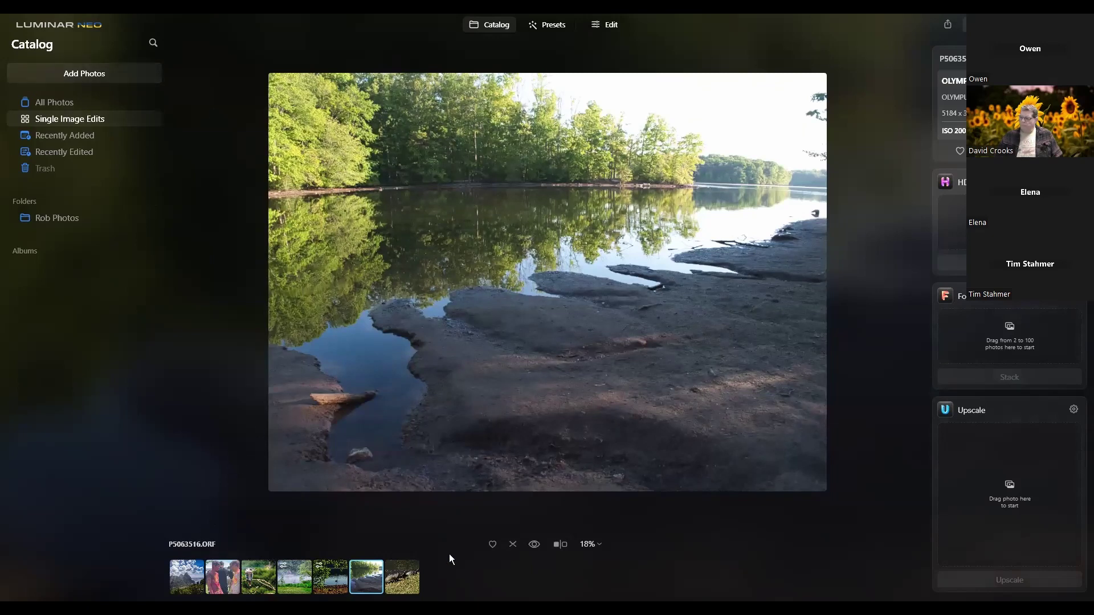
right_click(457, 376)
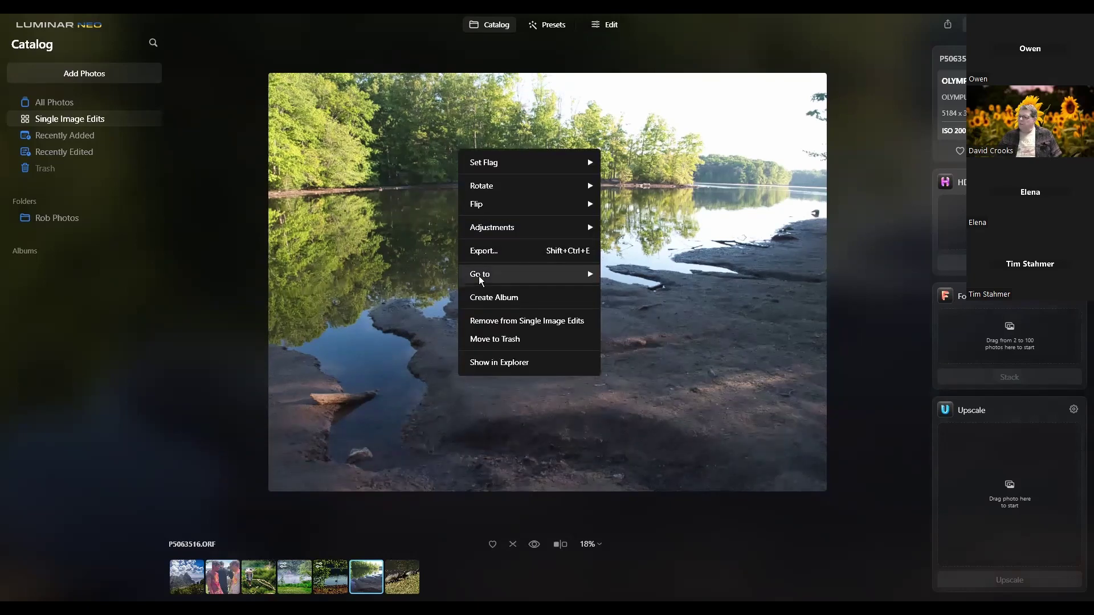
left_click(410, 292)
left_click(413, 288)
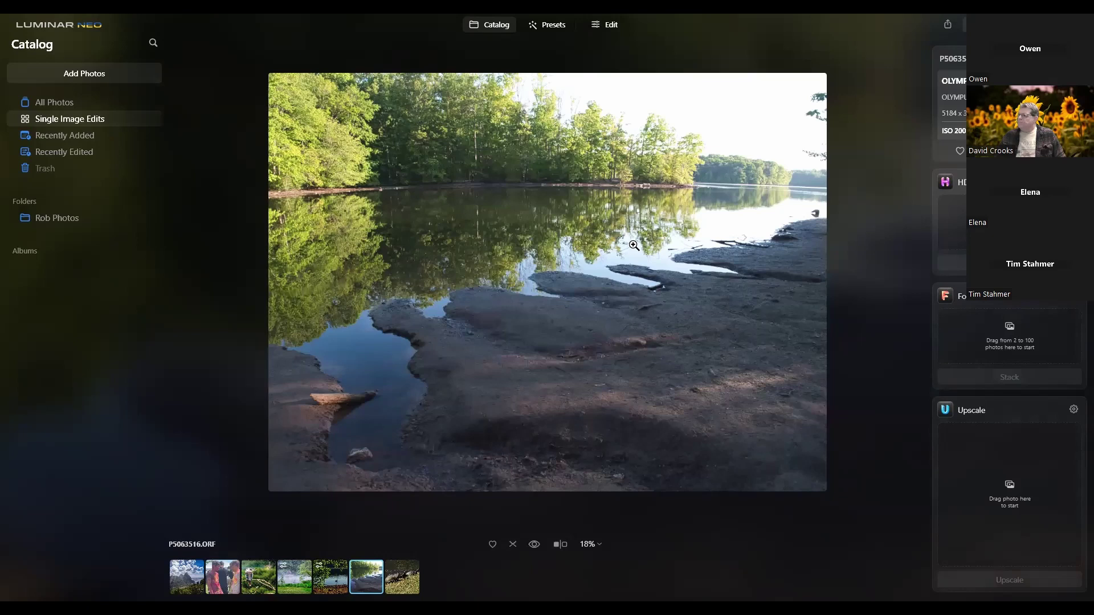
- Add the muddy shoreline photo from the catalog to HDR Merge and run the merge
left_click(511, 25)
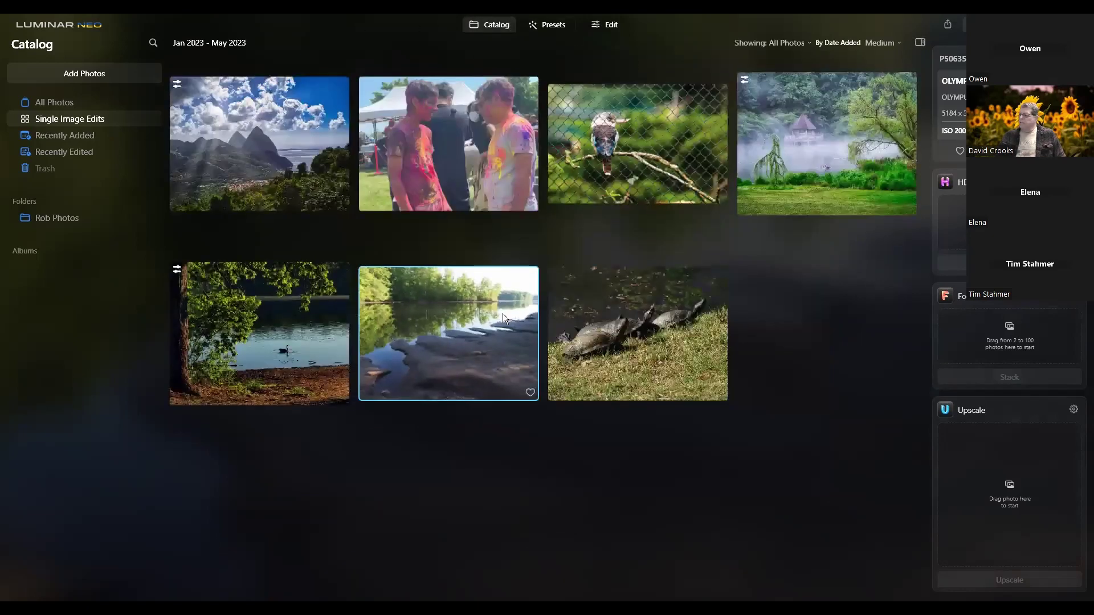
left_click_drag(471, 332, 1034, 220)
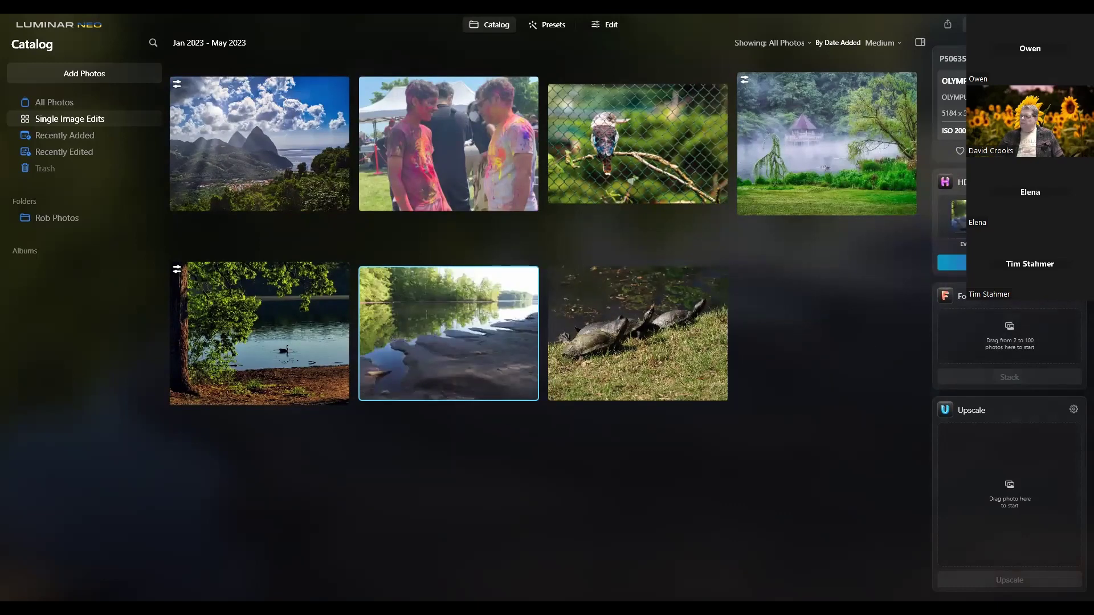
left_click(1009, 263)
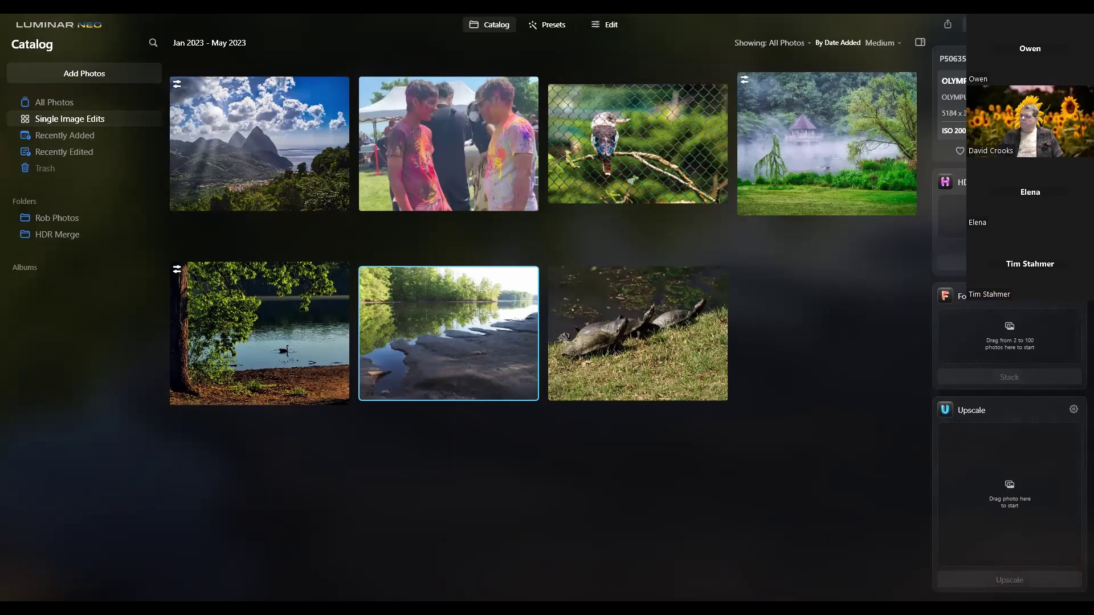
- Find the merged shoreline photo in the HDR Merge folder, view it at full size, and check the HDR Merge settings
left_click(57, 234)
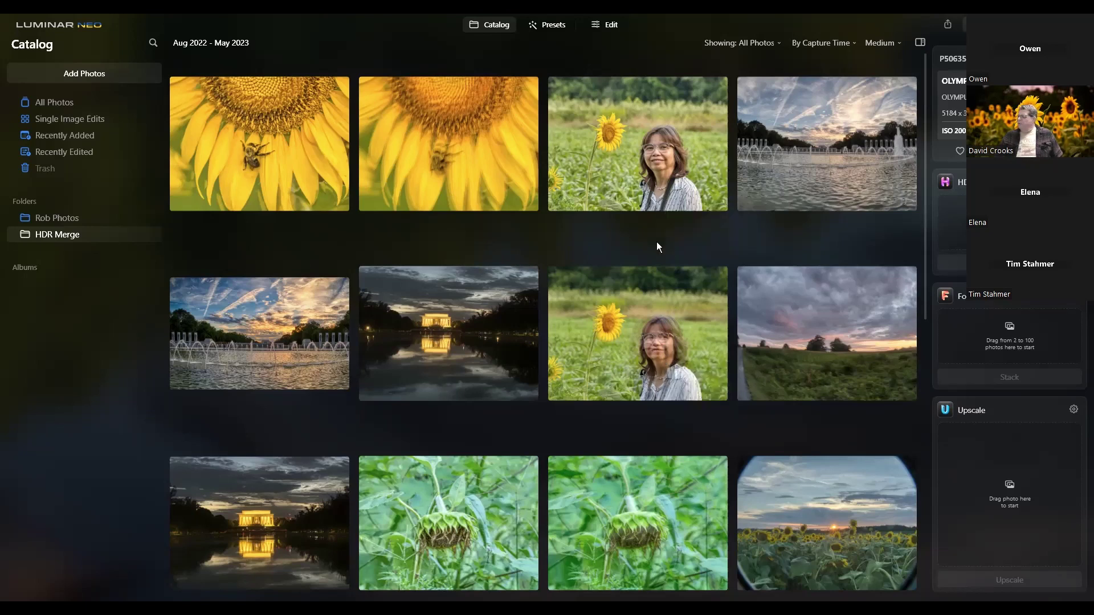
left_click(1073, 182)
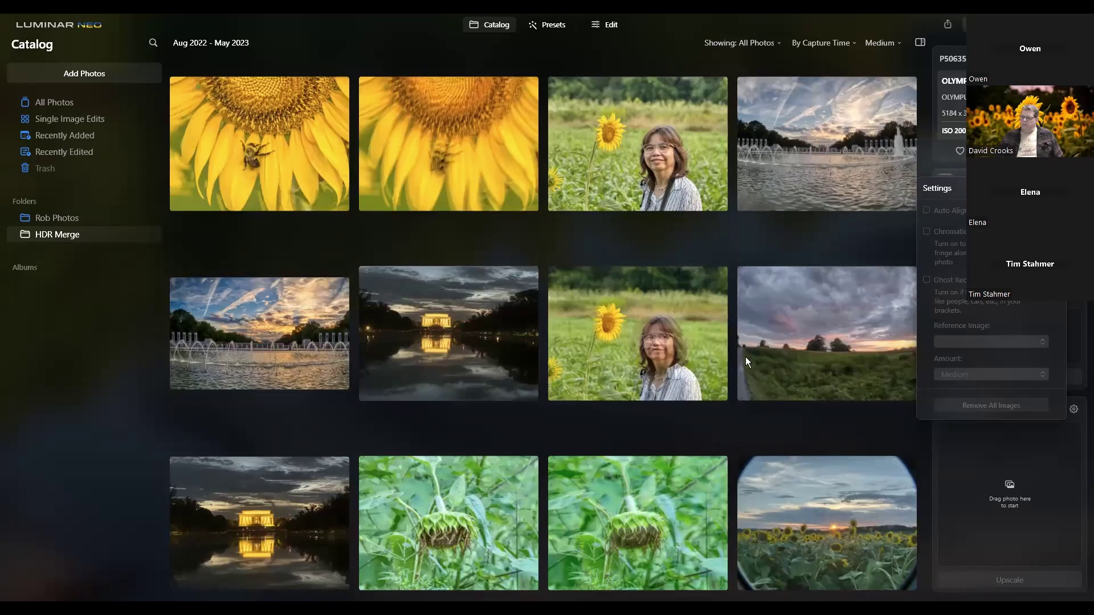
left_click(607, 240)
scroll(607, 238, "down", 3)
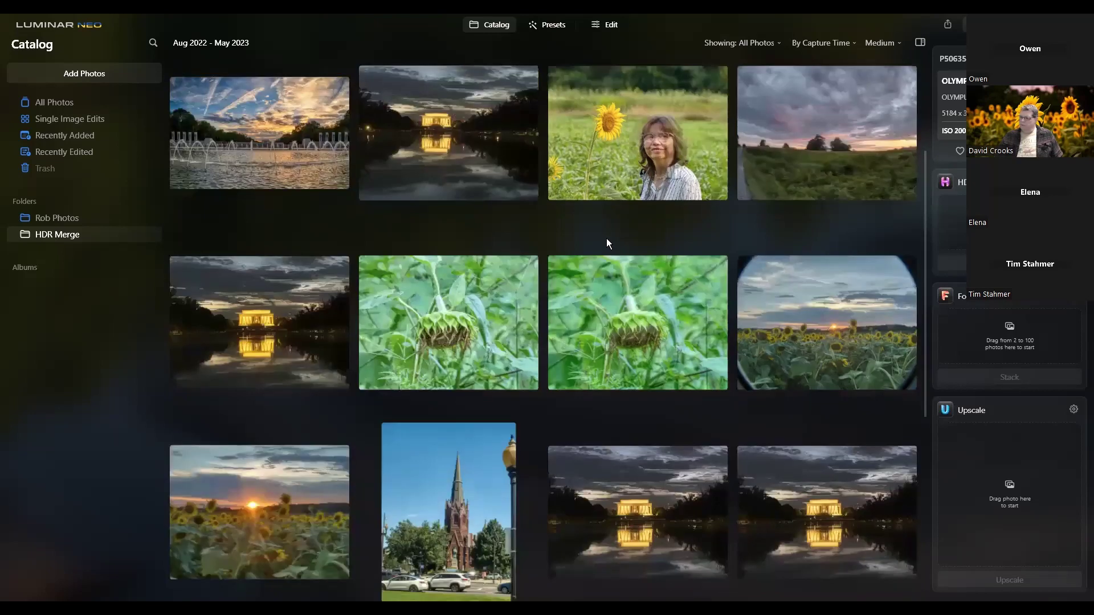
scroll(606, 238, "down", 5)
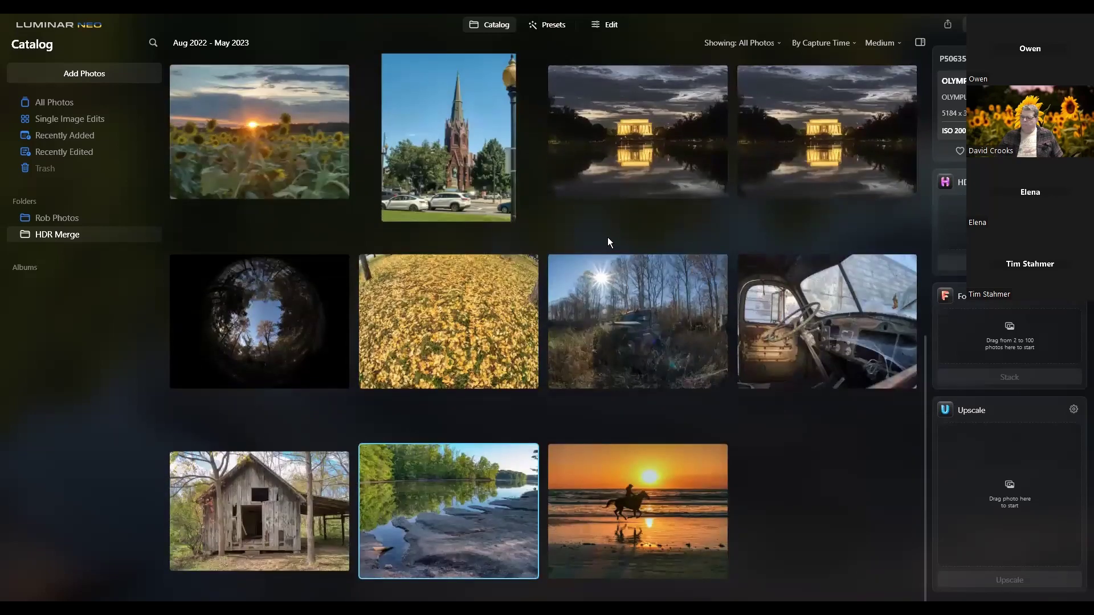
double_click(466, 471)
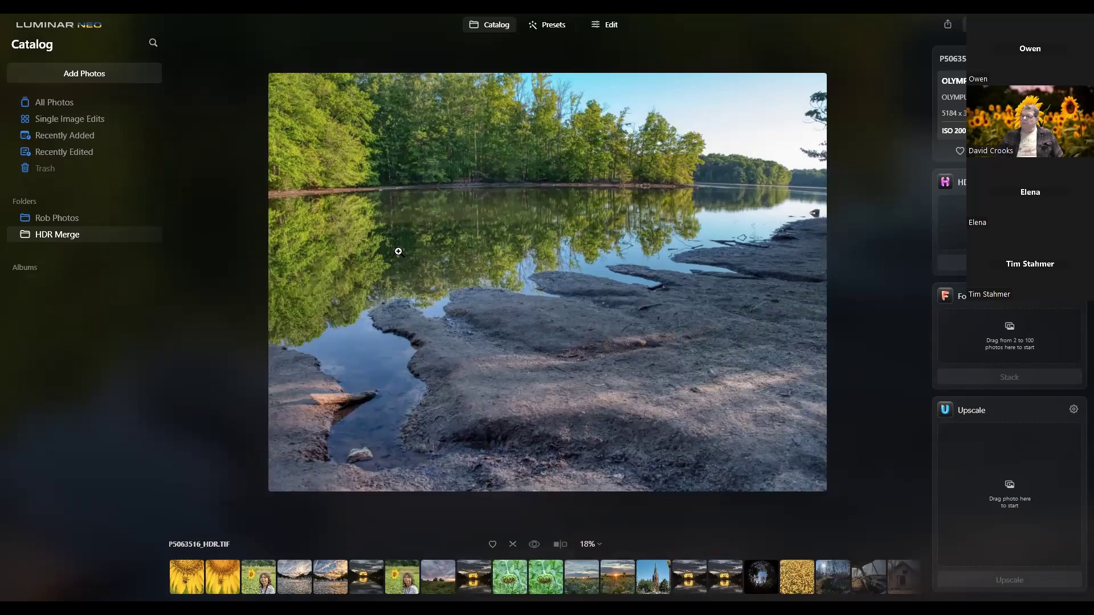
- Compare the original shoreline photo in Single Image Edits with its HDR version in the HDR Merge folder, inspecting the HDR photo's foreground detail
left_click(120, 118)
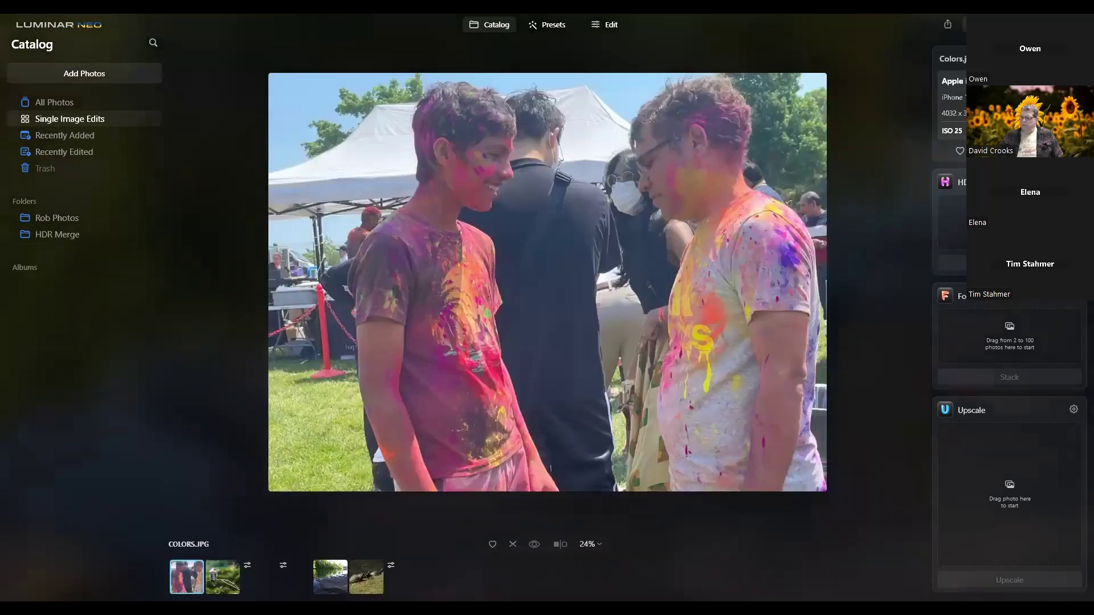
left_click(331, 576)
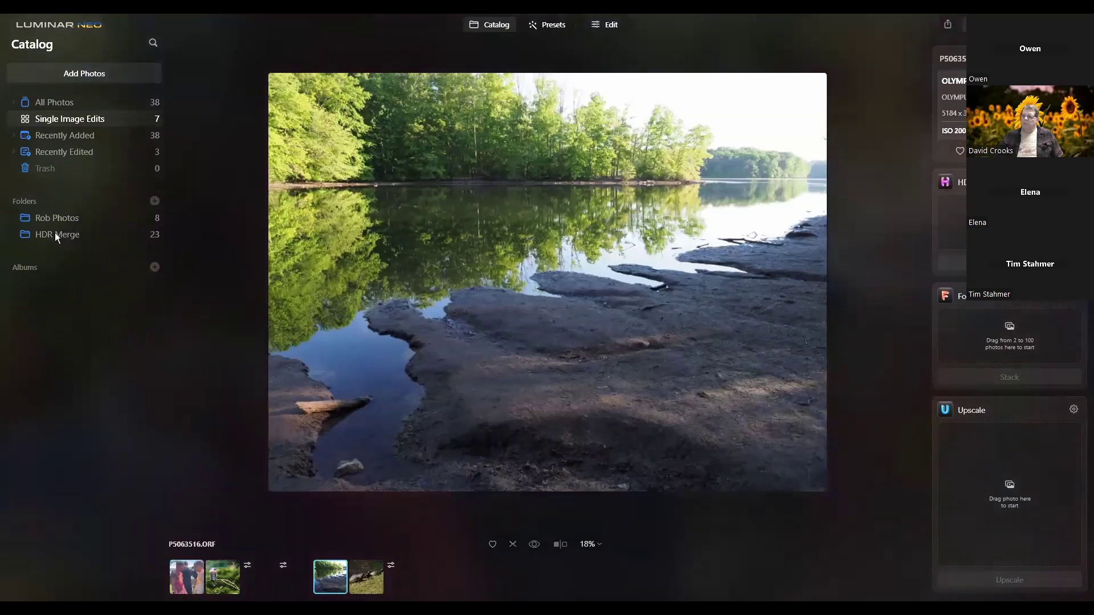
left_click(111, 235)
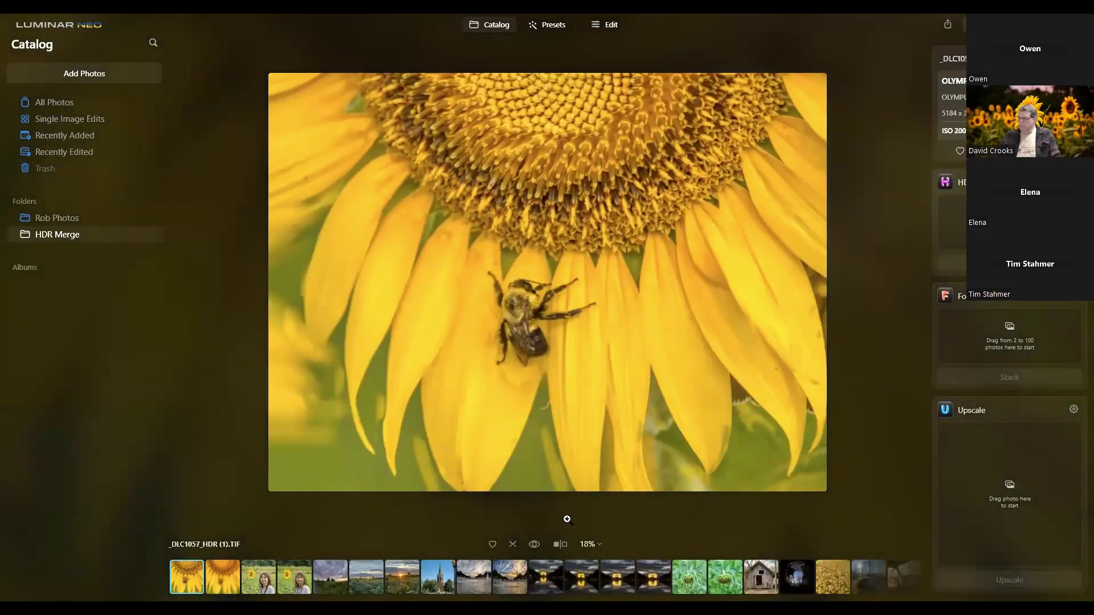
left_click(764, 570)
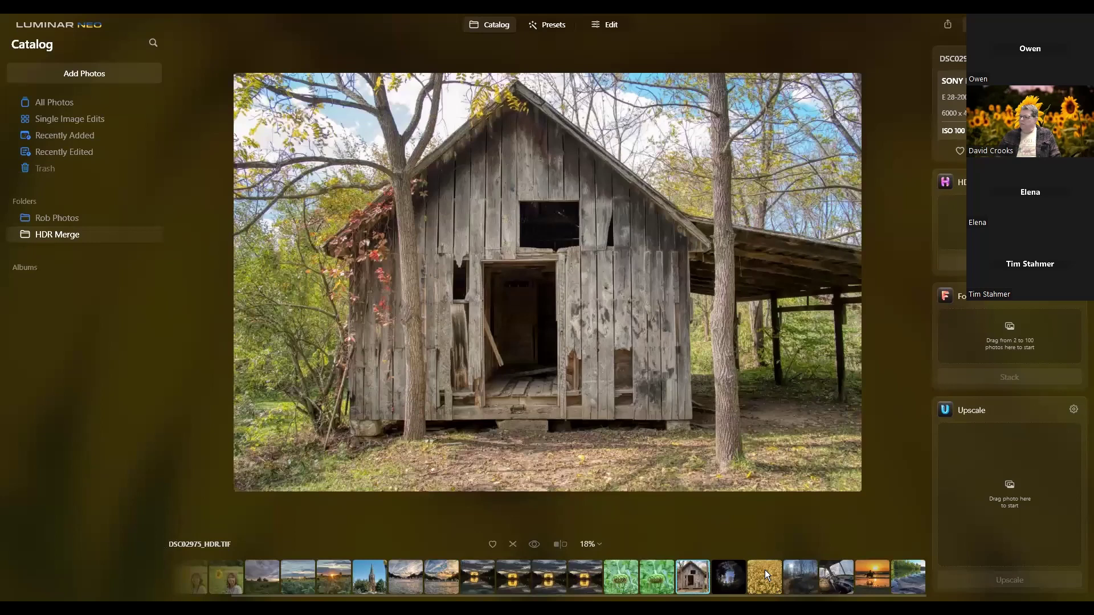
key("Right")
key("Right")
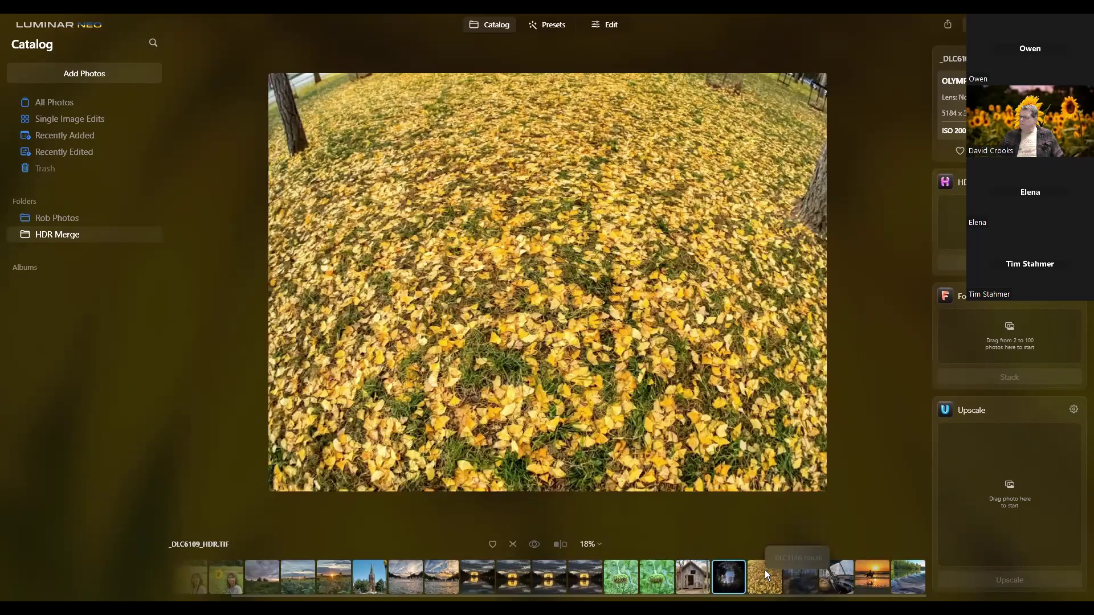
key("End")
key("Left")
key("Right")
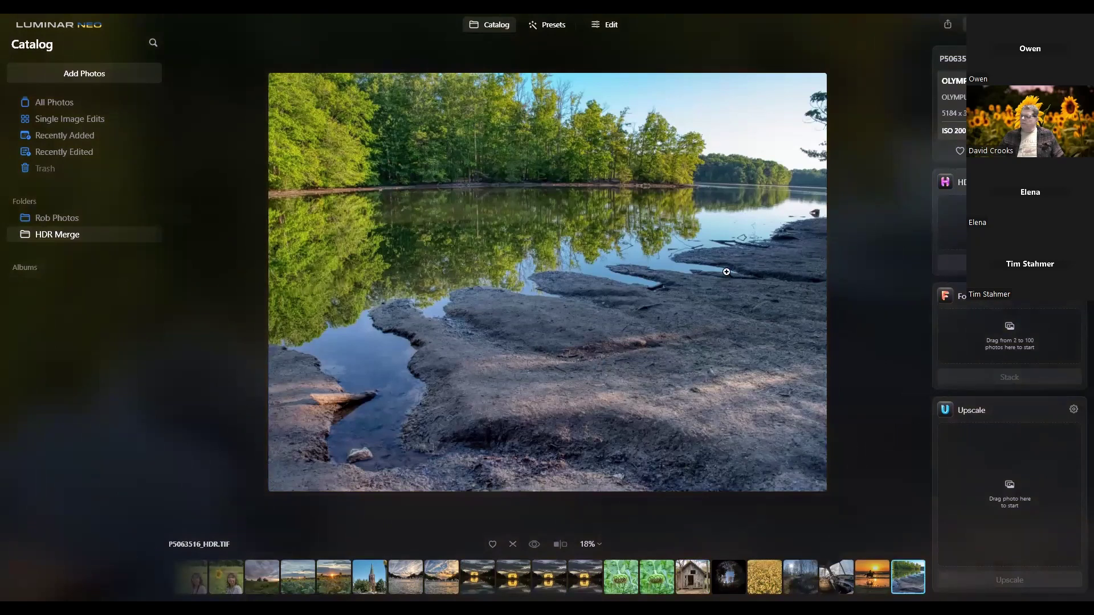
left_click(545, 388)
left_click(544, 388)
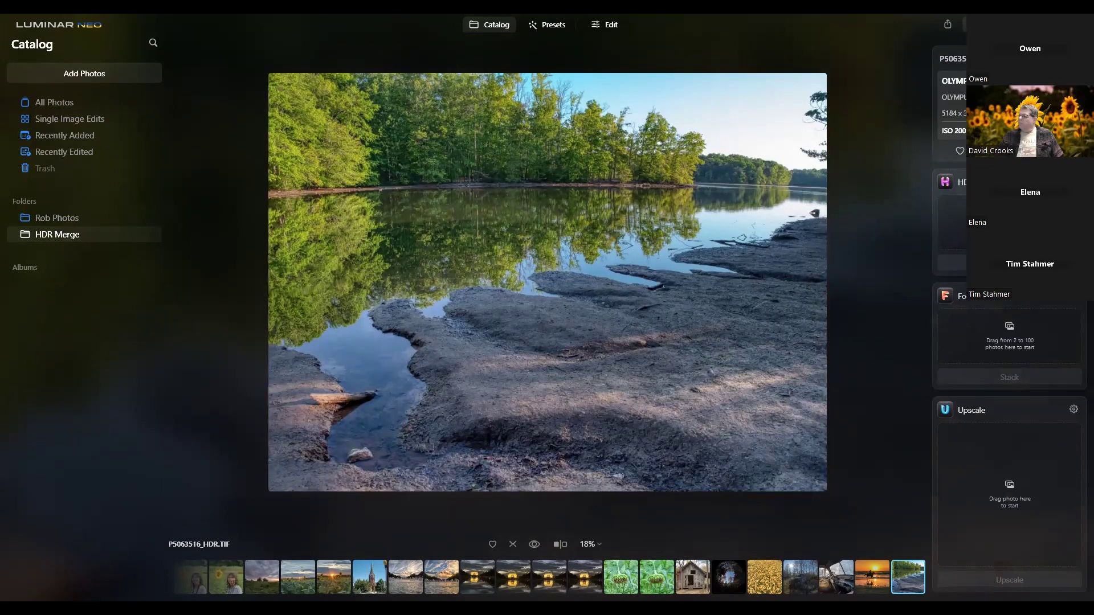
- Look over the preset collections for the HDR shoreline photo, and bring up its editing tools
left_click(549, 27)
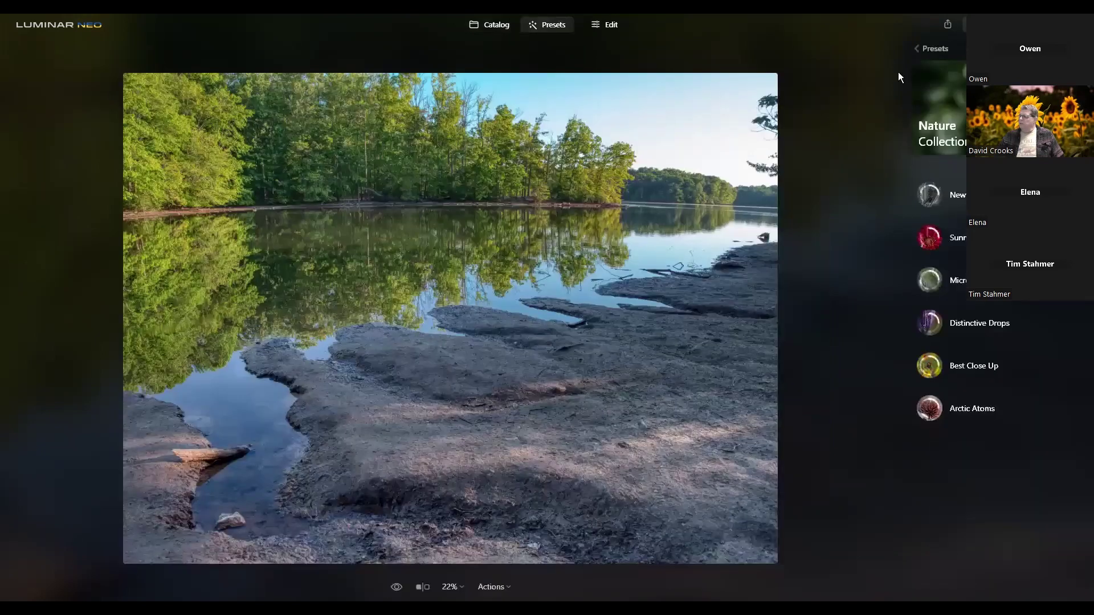
left_click(918, 48)
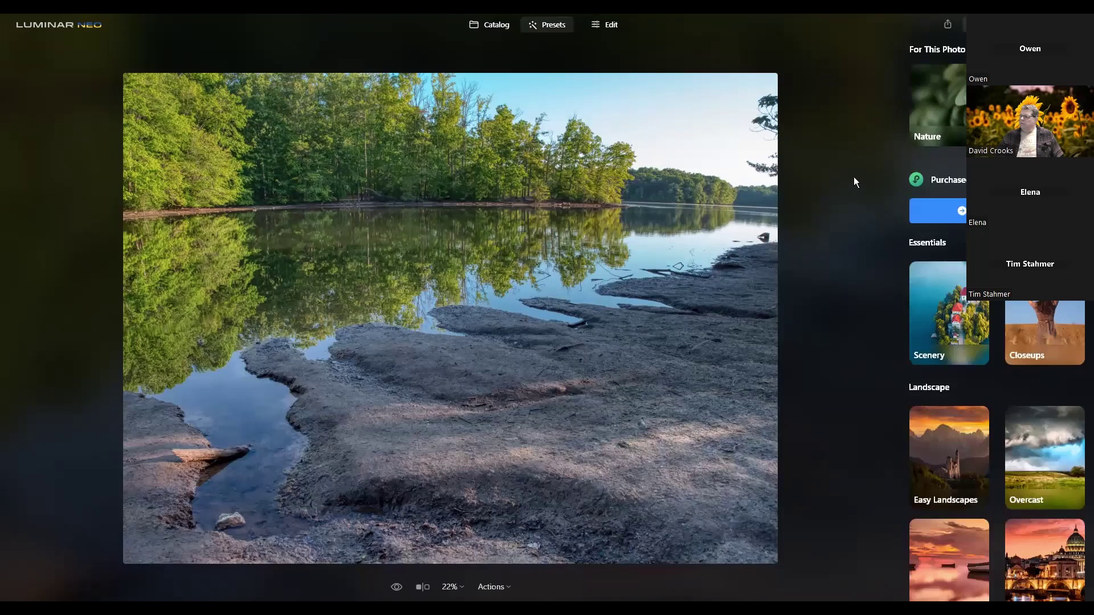
left_click(603, 23)
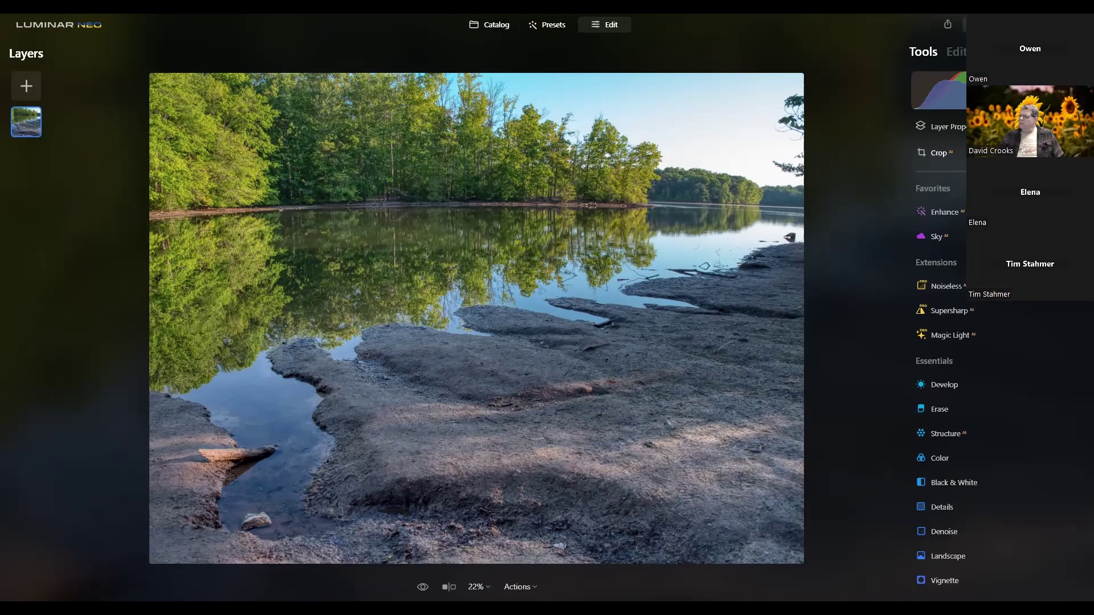
- Crop the shoreline photo to a 4:5 ratio, trimming the right side and bottom foreground, and automatically align its horizon
left_click(939, 154)
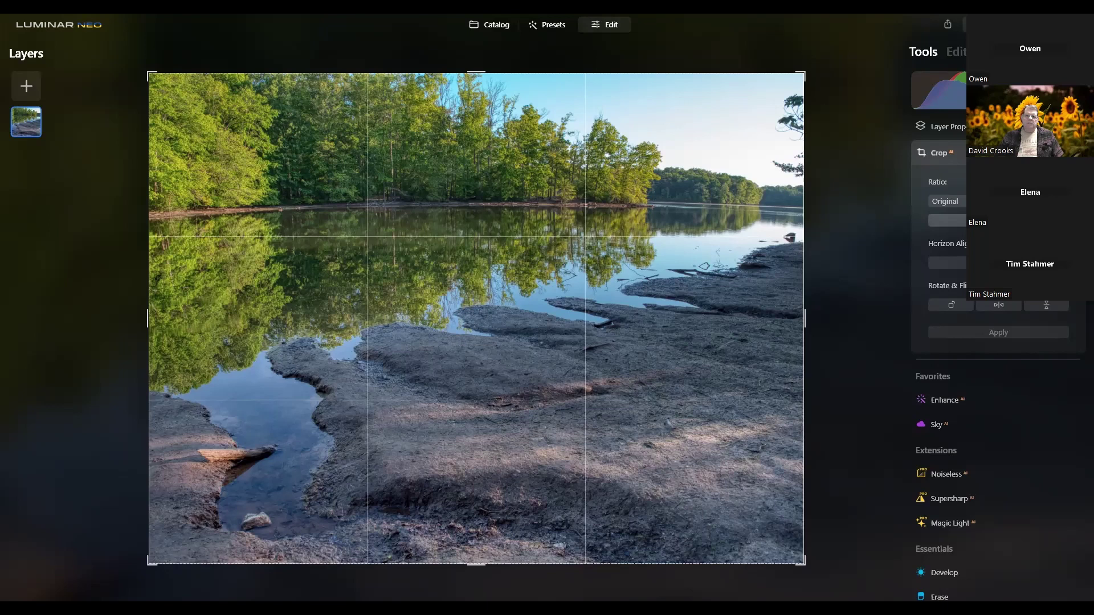
left_click_drag(805, 564, 853, 420)
left_click_drag(648, 372, 709, 363)
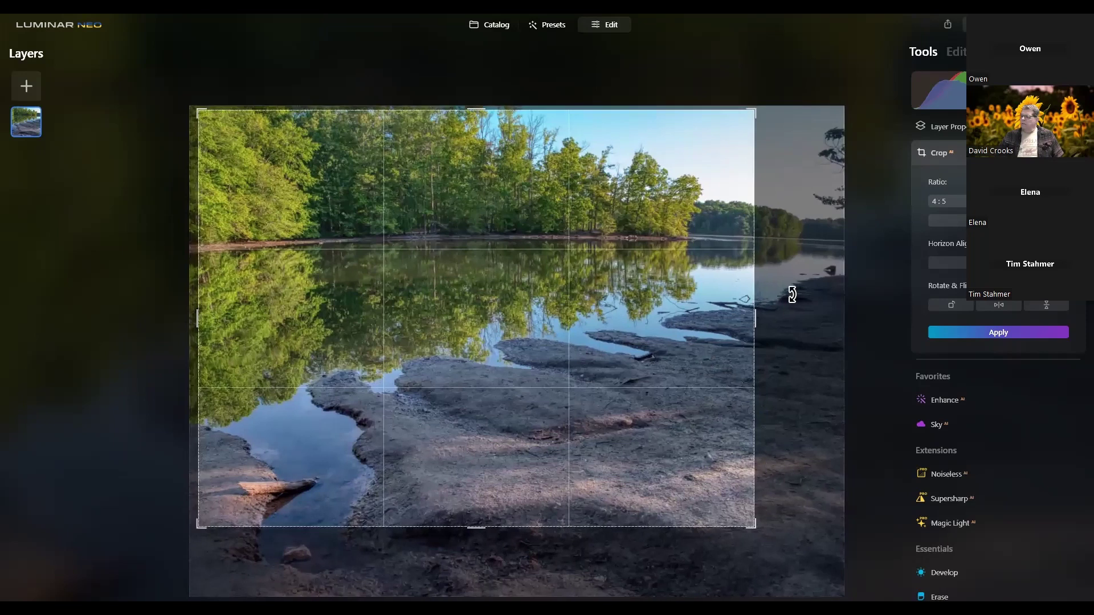
left_click_drag(758, 323, 767, 317)
left_click(946, 201)
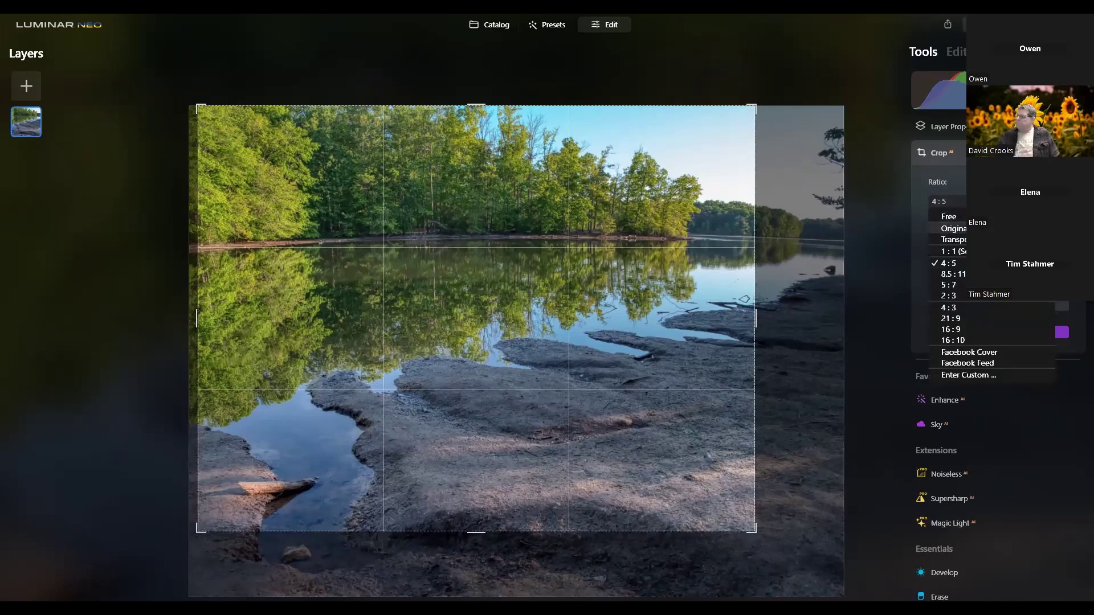
left_click(992, 264)
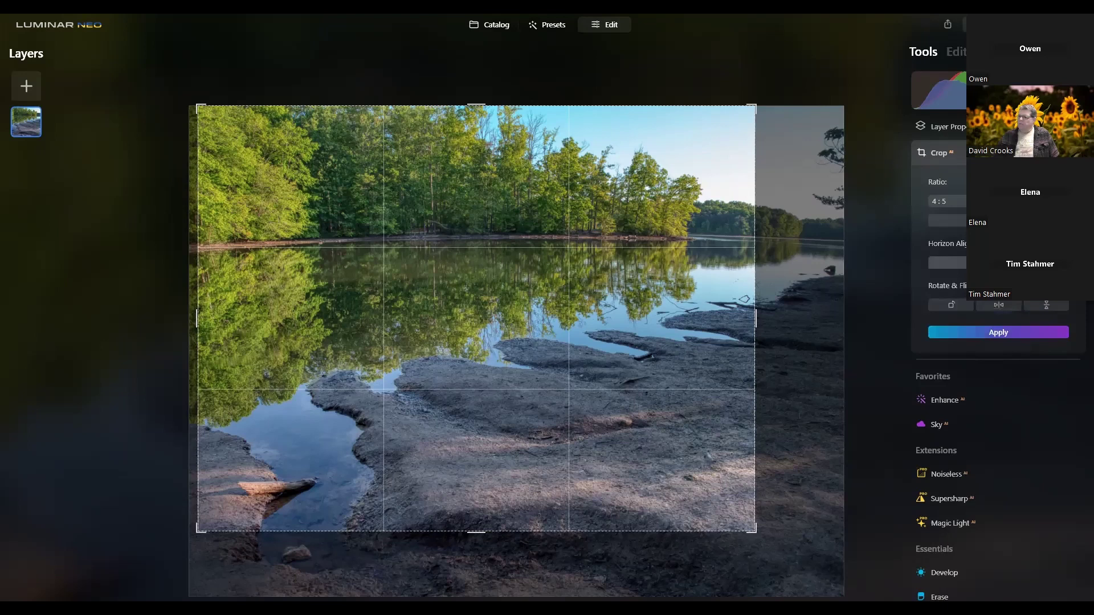
left_click(991, 263)
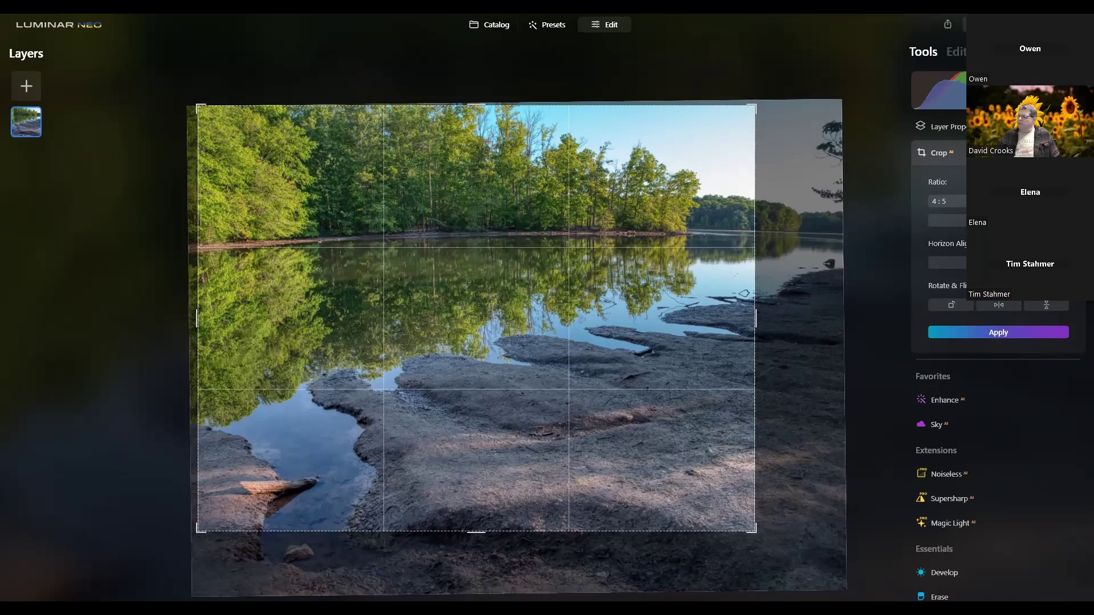
left_click(981, 335)
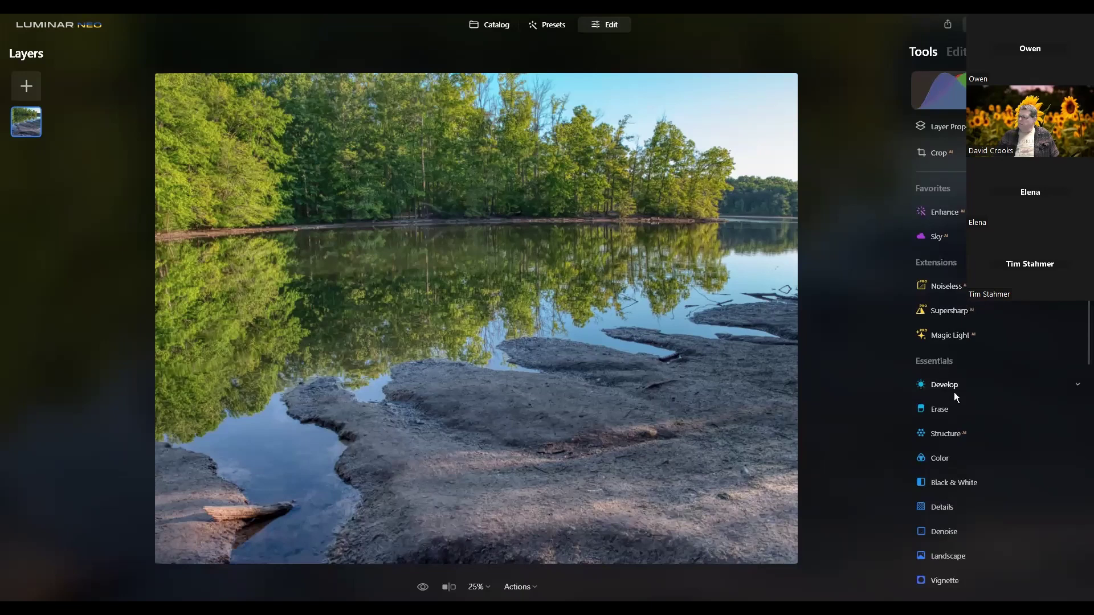
- Erase the driftwood log lying on the mud beside the foreground pool, using a brush size of 20
left_click(948, 410)
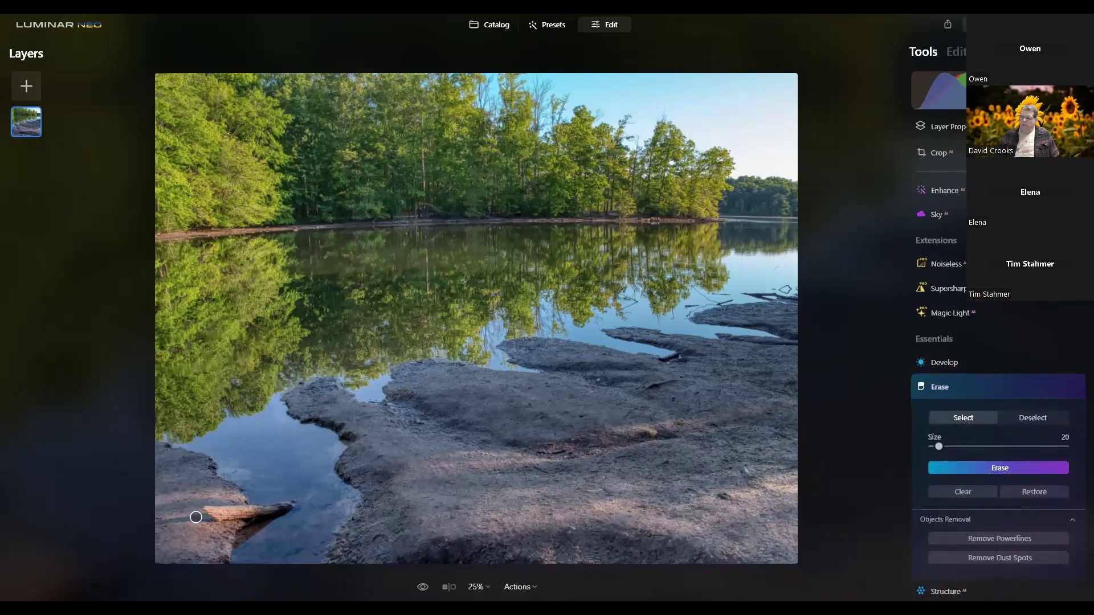
mouse_move(200, 515)
left_mouse_down()
mouse_move(272, 508)
mouse_move(218, 506)
mouse_move(291, 501)
mouse_move(237, 537)
mouse_move(254, 523)
mouse_move(227, 522)
mouse_move(240, 537)
mouse_move(263, 511)
left_mouse_up()
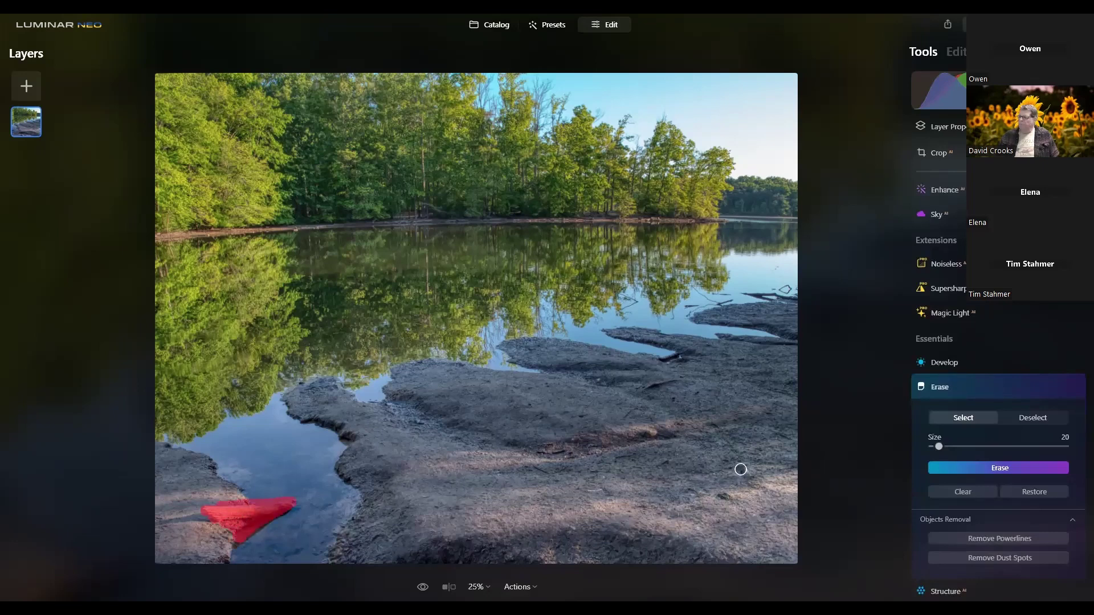
left_click(973, 469)
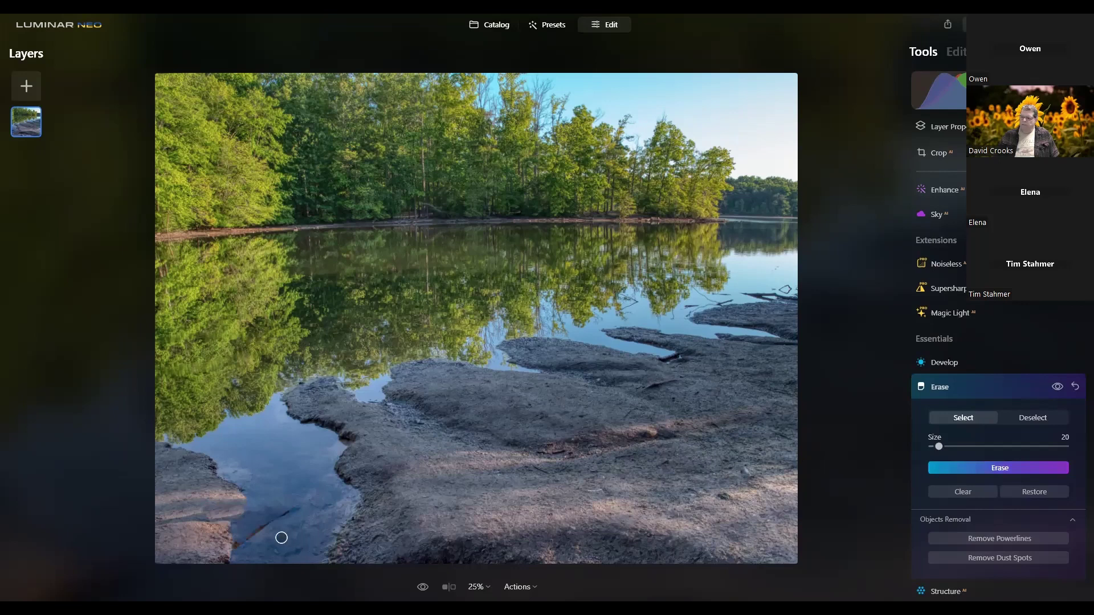
- Erase the log's leftover reflection and the rock in the foreground pool, plus the twigs sticking out near the far mud bank
mouse_move(240, 543)
left_mouse_down()
mouse_move(291, 510)
mouse_move(259, 515)
left_mouse_up()
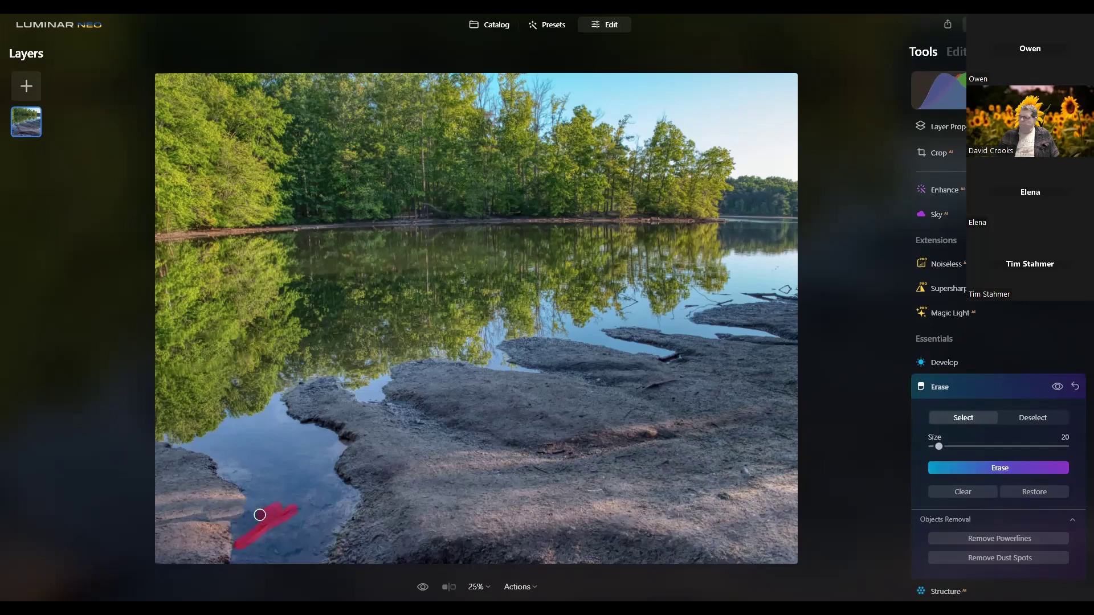
left_click_drag(283, 557, 293, 558)
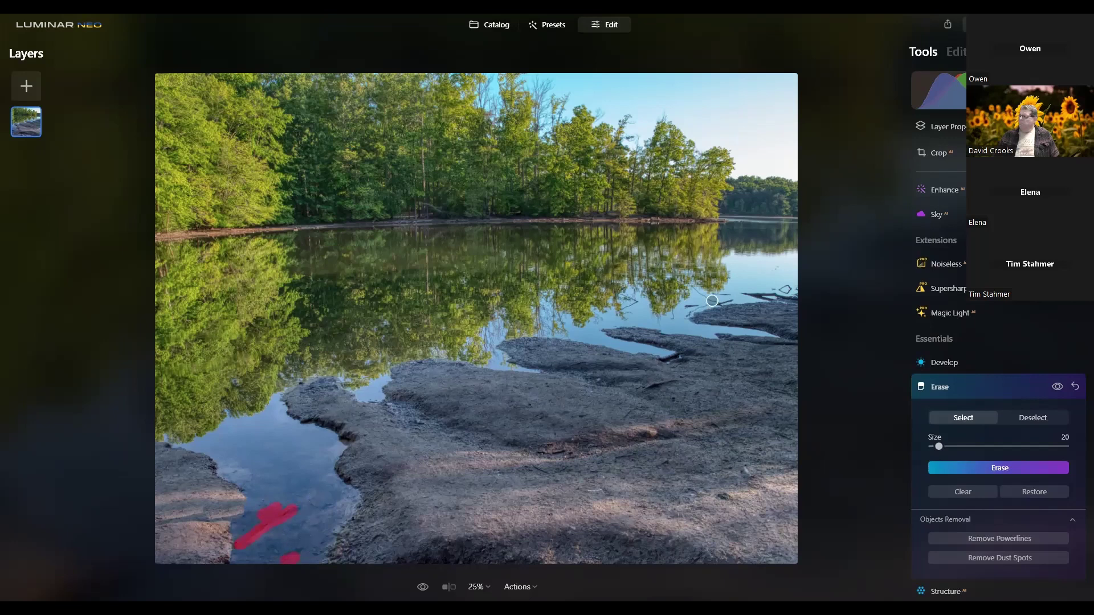
left_click_drag(776, 288, 796, 289)
left_click_drag(700, 291, 710, 304)
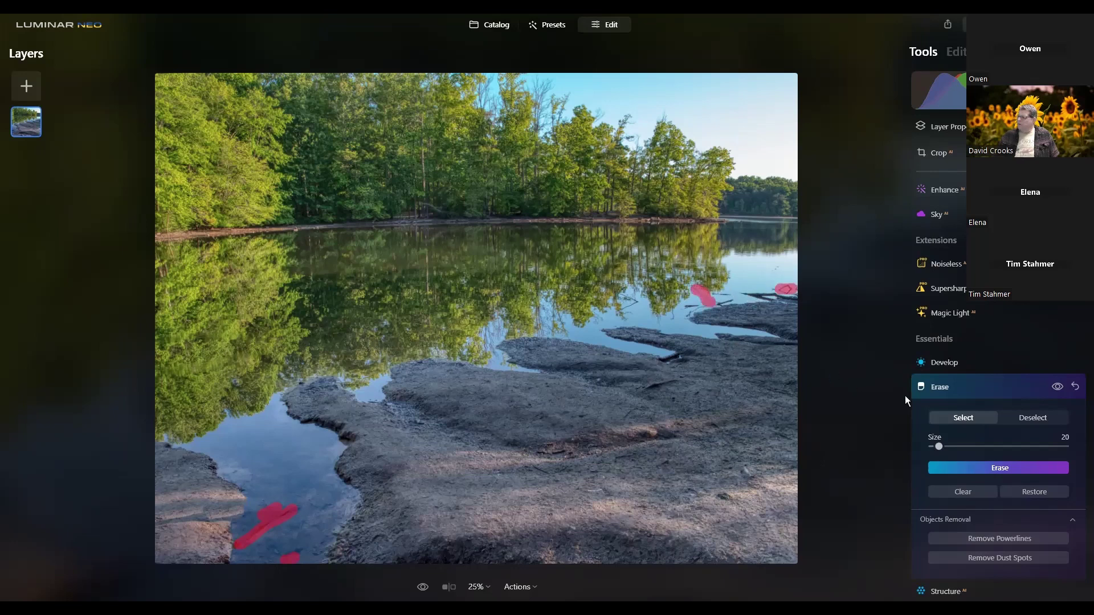
left_click(969, 465)
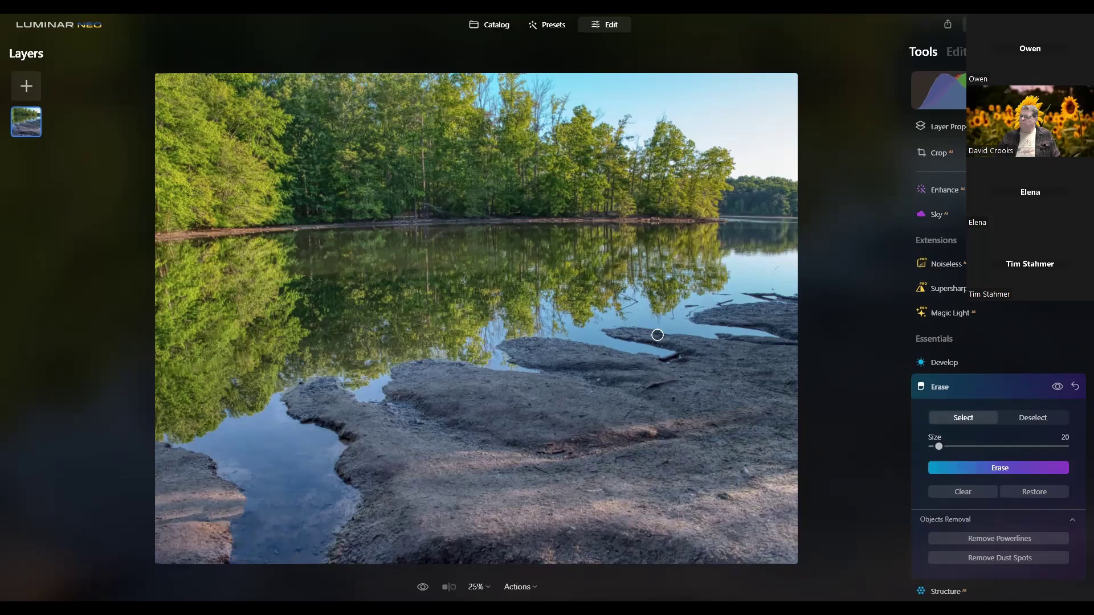
- Erase the twig in the water above the middle mud spit, including its remaining traces, and finish with the Erase tool
left_click_drag(617, 310, 636, 299)
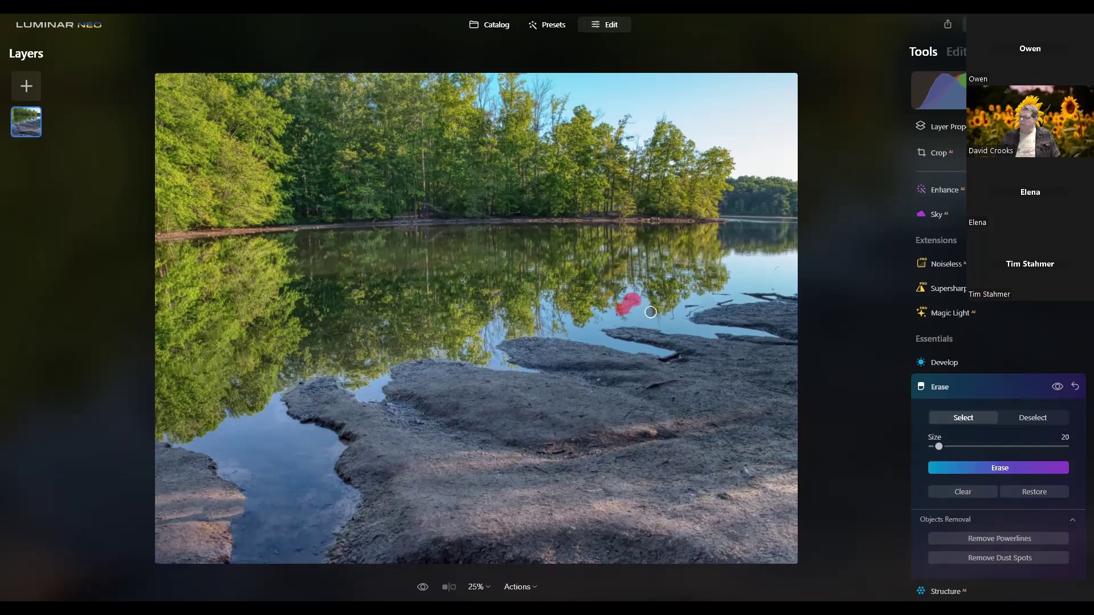
left_click(1008, 468)
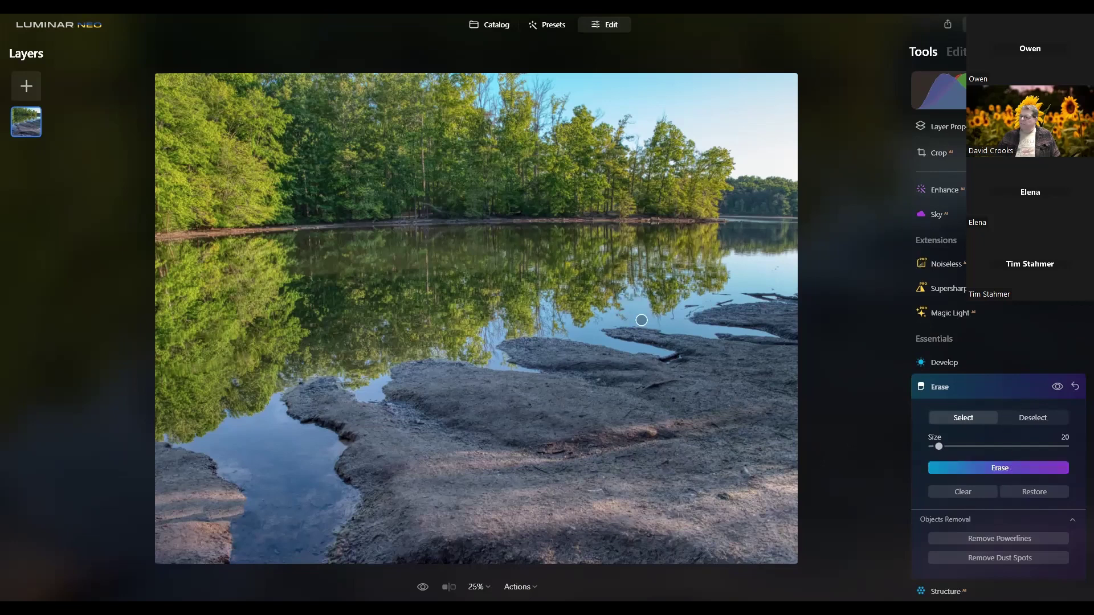
scroll(637, 319, "up", 2)
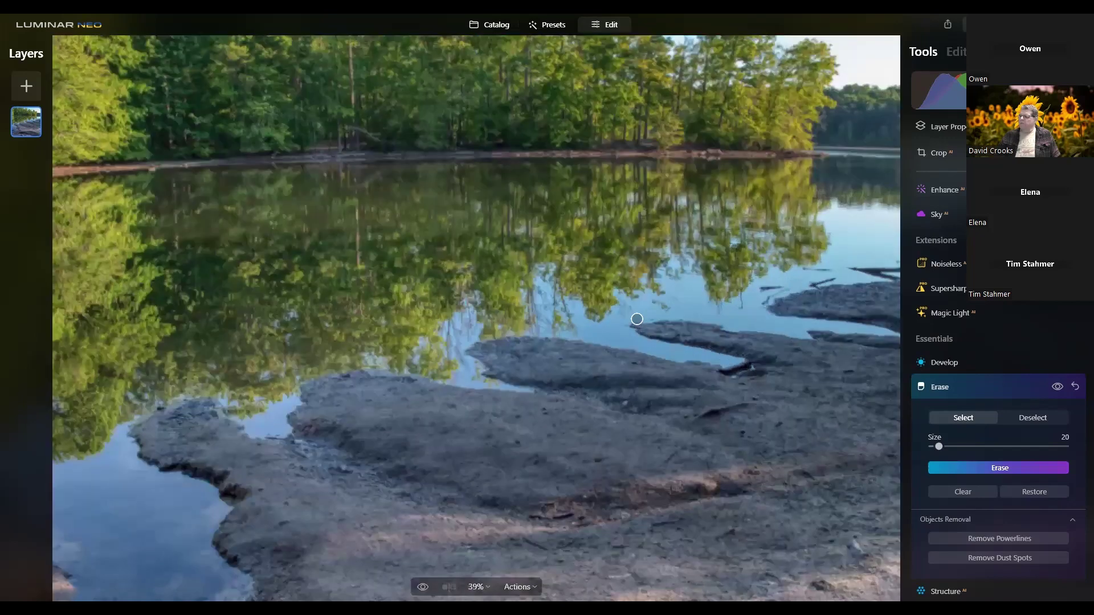
scroll(637, 319, "up", 2)
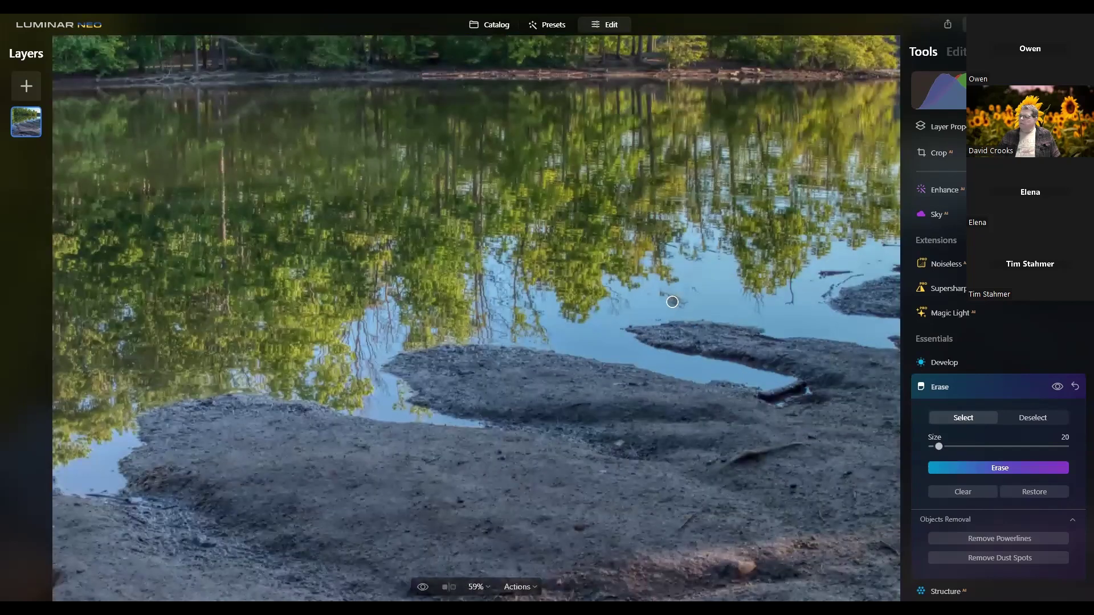
mouse_move(659, 292)
left_mouse_down()
mouse_move(672, 302)
mouse_move(695, 284)
left_mouse_up()
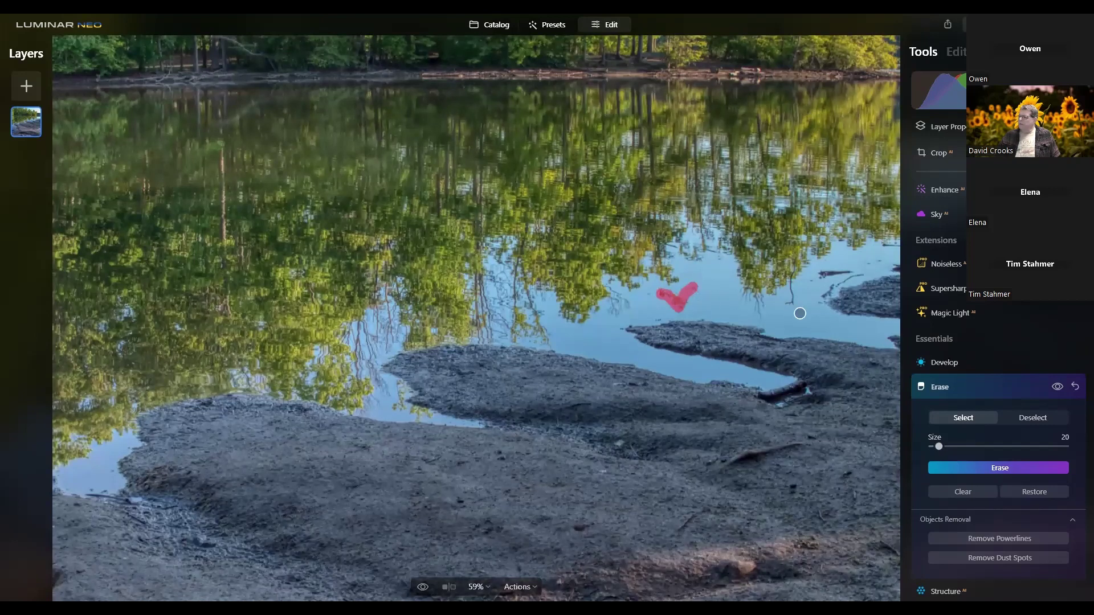
left_click(1001, 465)
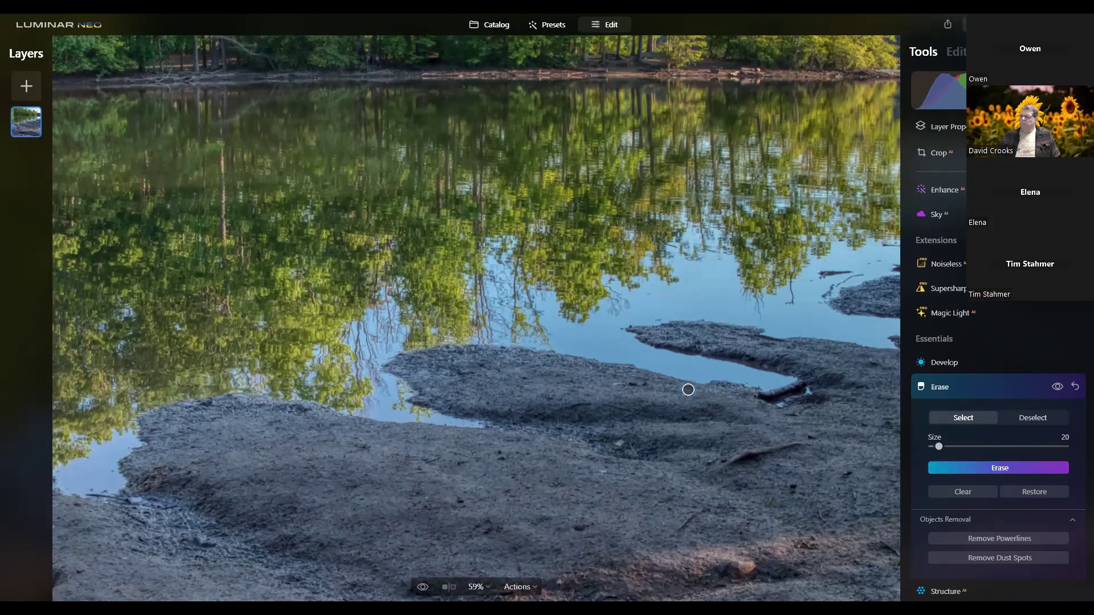
scroll(688, 390, "down", 3)
scroll(688, 390, "down", 2)
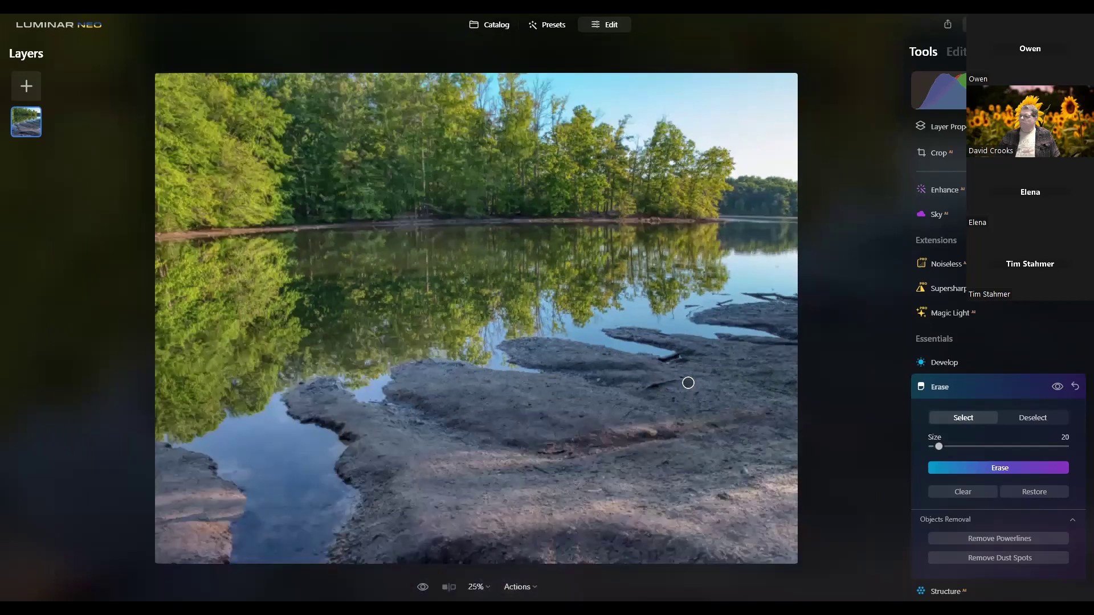
scroll(689, 383, "up", 1)
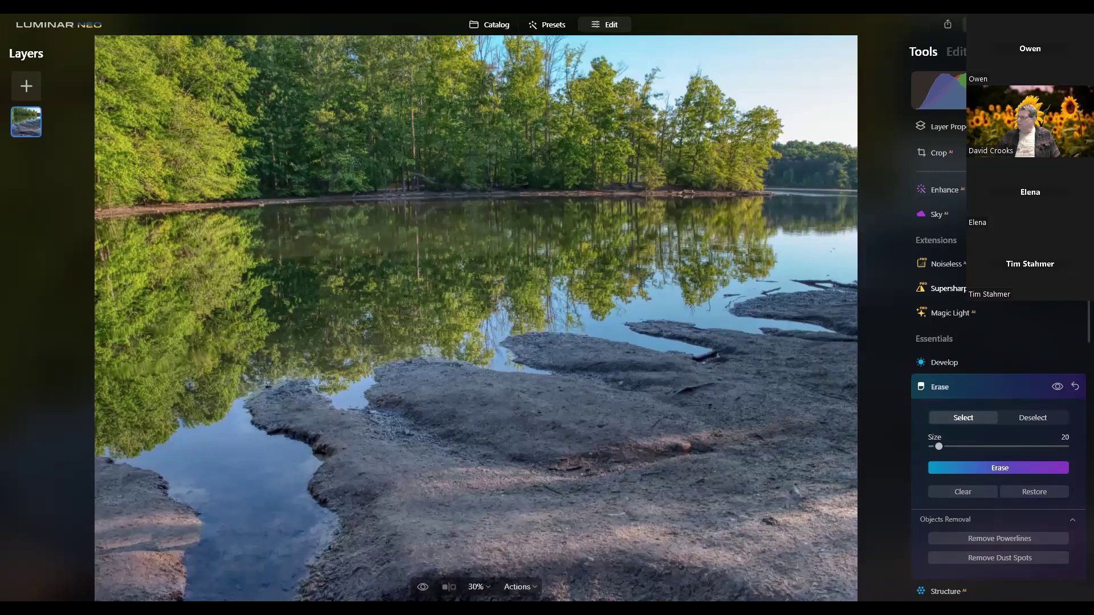
left_click(983, 384)
- Darken the photo's edges with a Vignette amount of -43
scroll(982, 370, "down", 1)
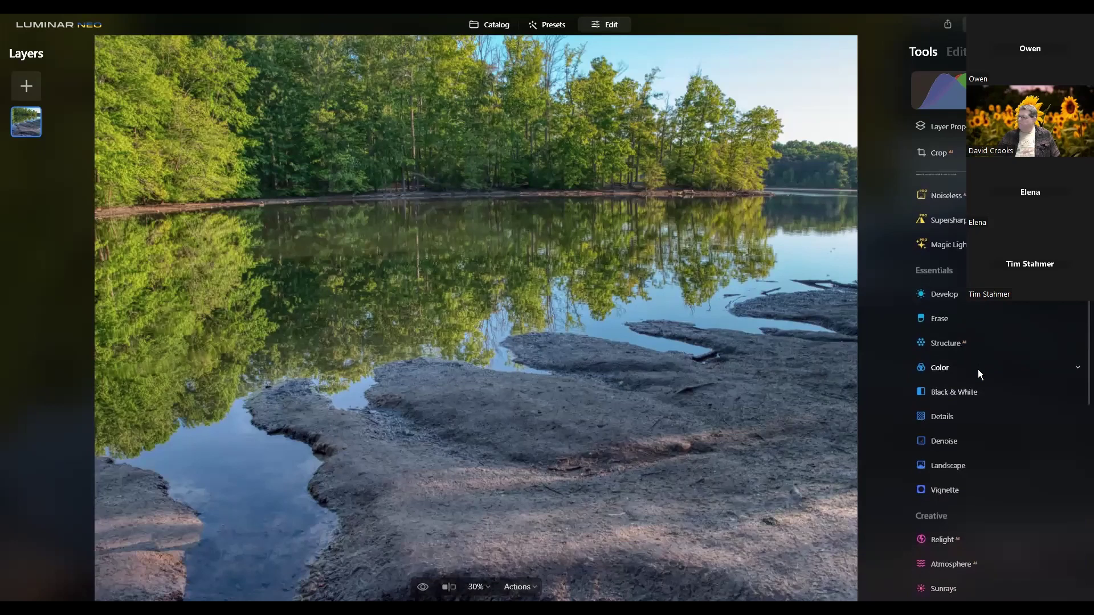
scroll(978, 369, "down", 1)
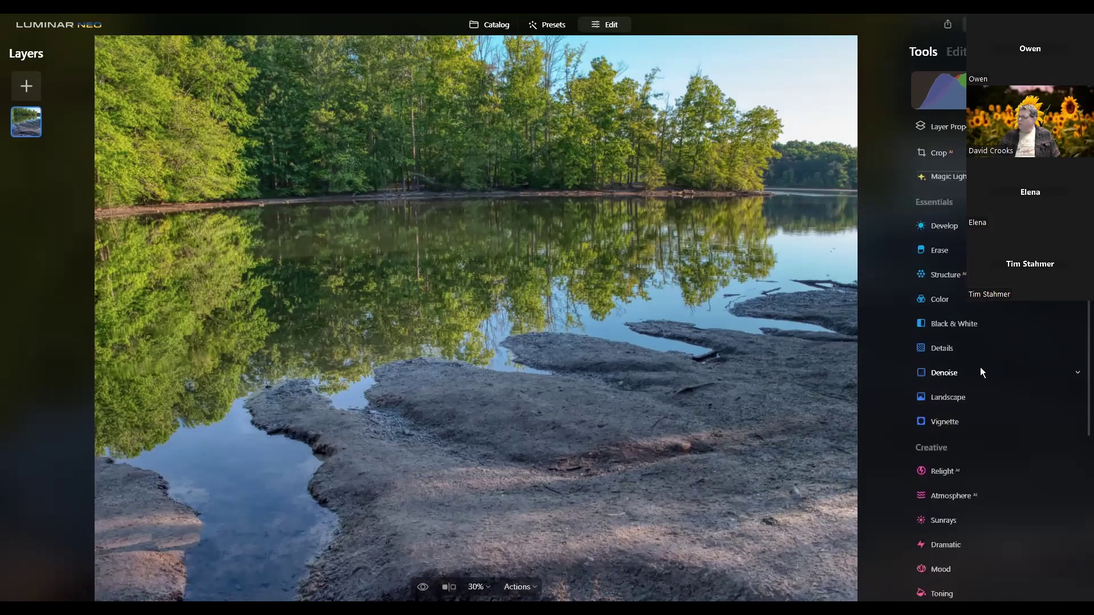
left_click(958, 422)
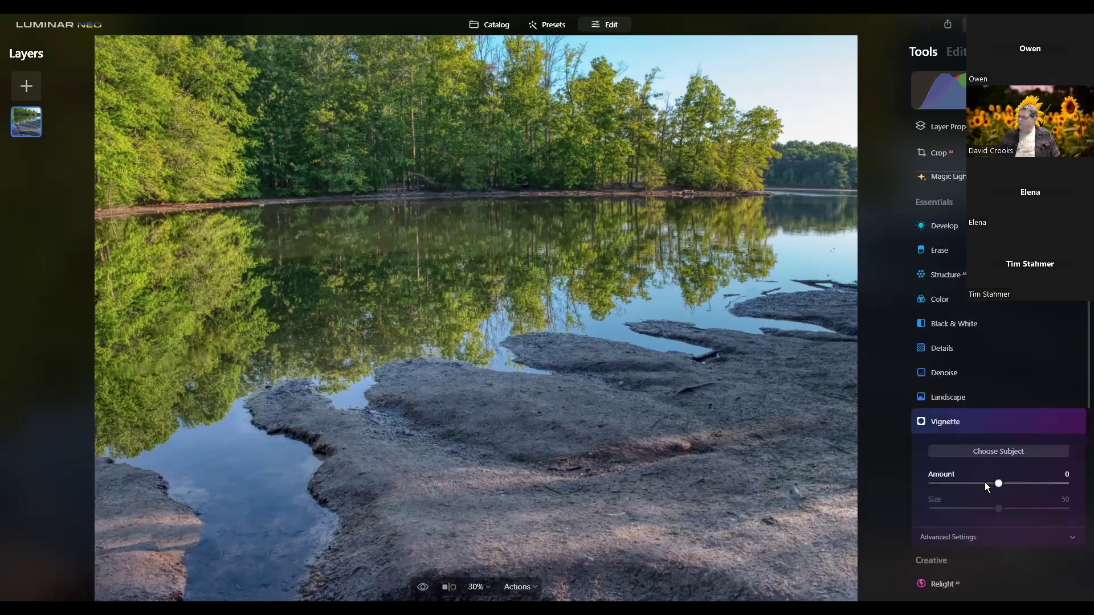
left_click_drag(998, 484, 972, 484)
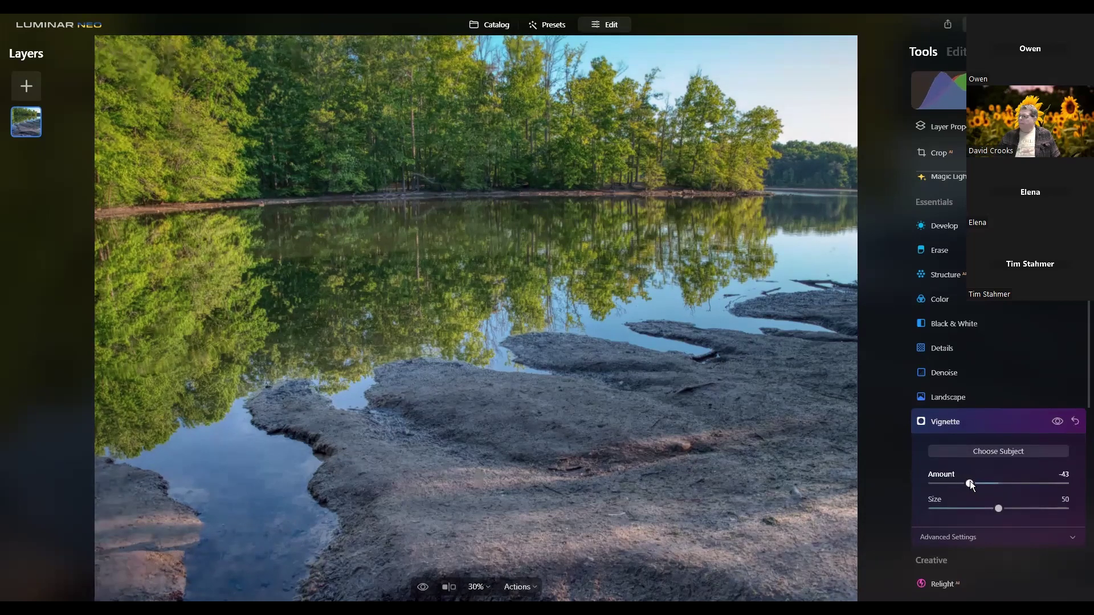
left_click(992, 422)
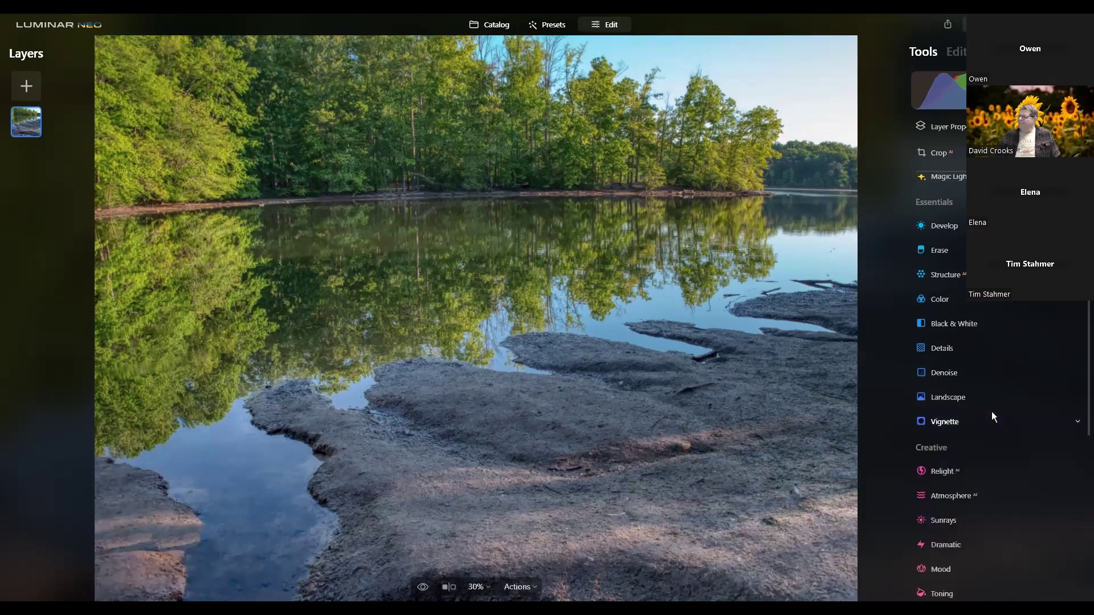
- Bring up the Sky replacement tool and browse its All Skies collection to the night and sunset skies
scroll(972, 372, "up", 3)
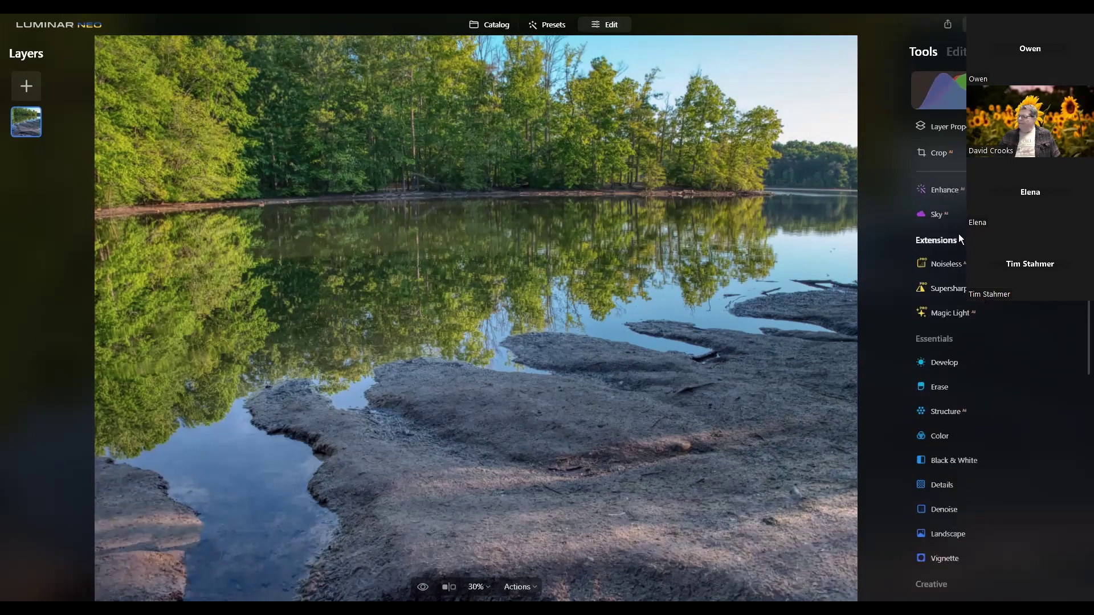
left_click(937, 213)
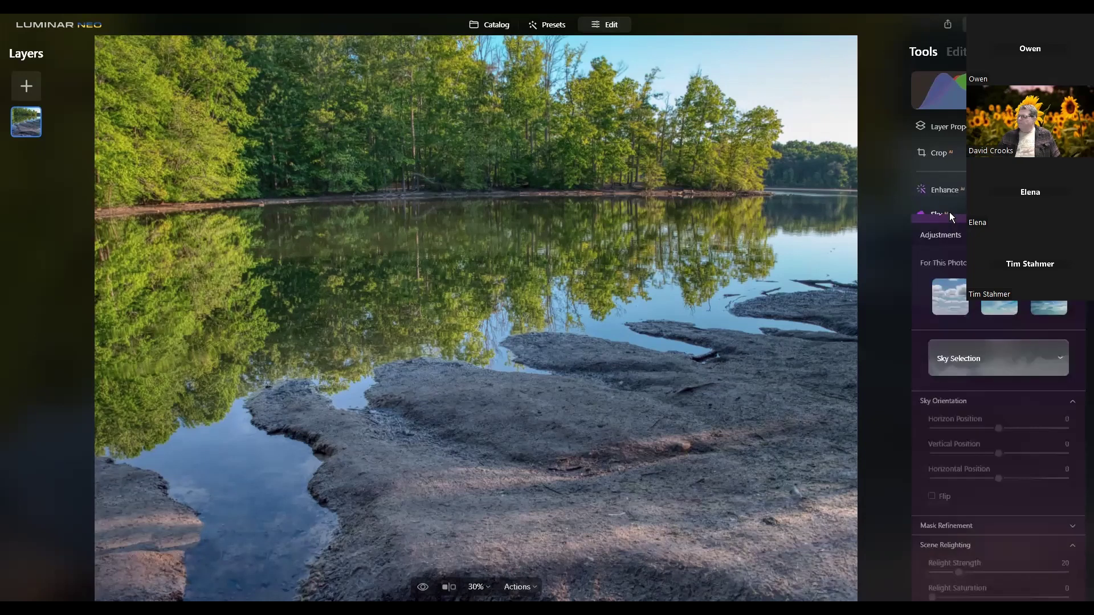
left_click(1057, 354)
scroll(1026, 410, "down", 2)
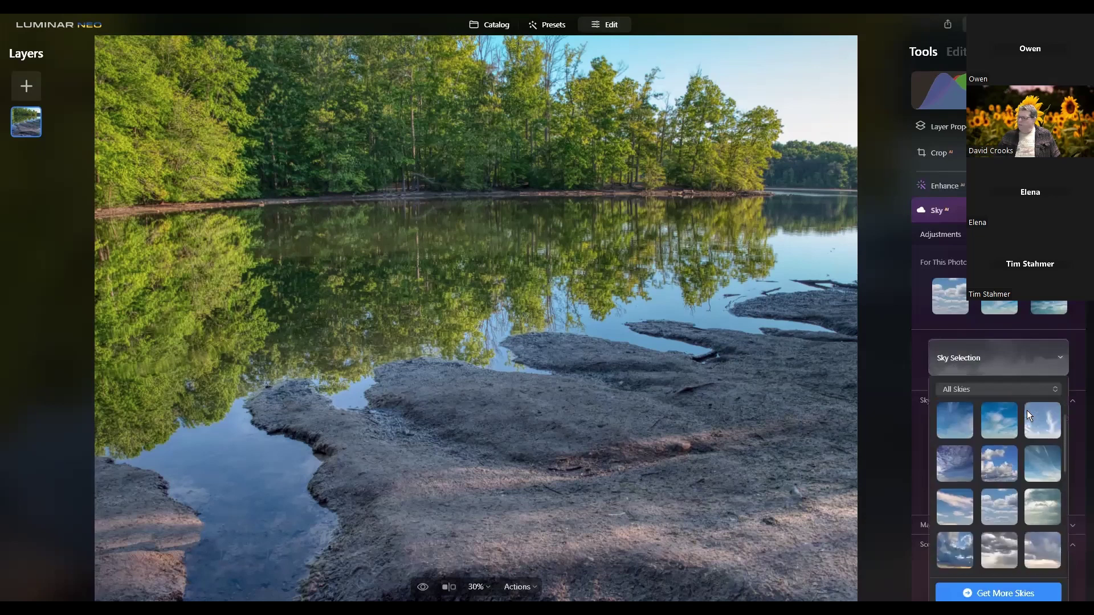
scroll(1026, 410, "down", 10)
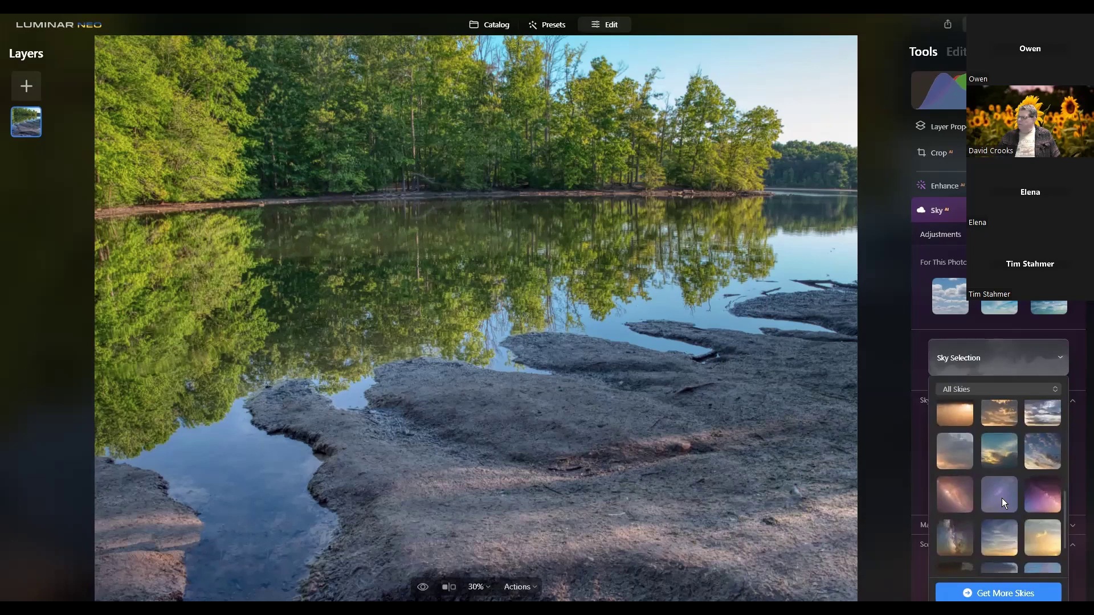
- Try the Galaxy 2, Galaxy 1 and Starry Night 1 skies on the shoreline photo
left_click(1002, 498)
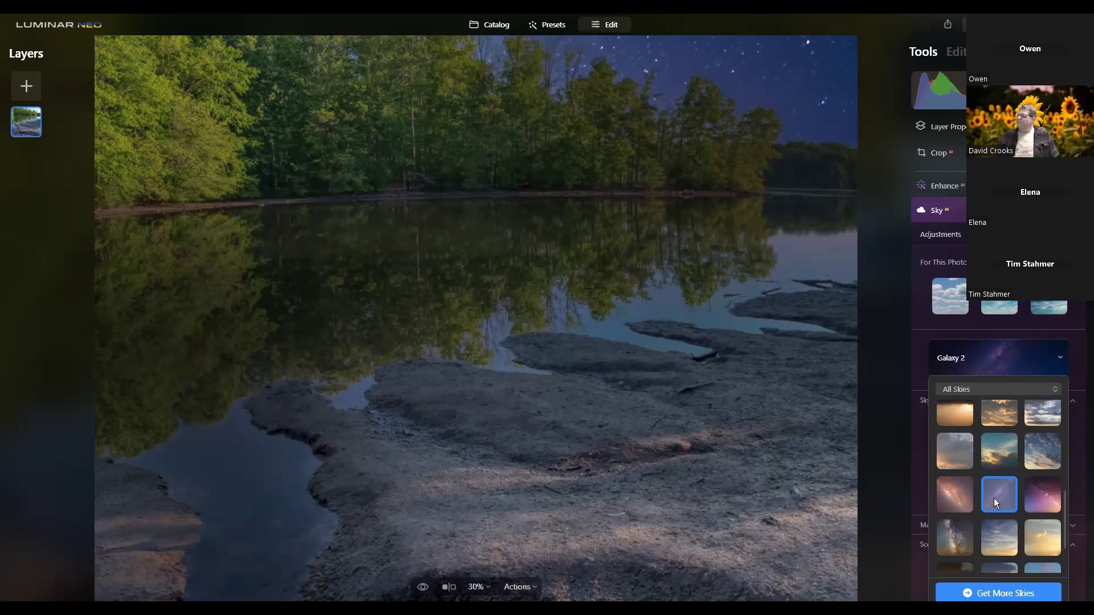
left_click(952, 495)
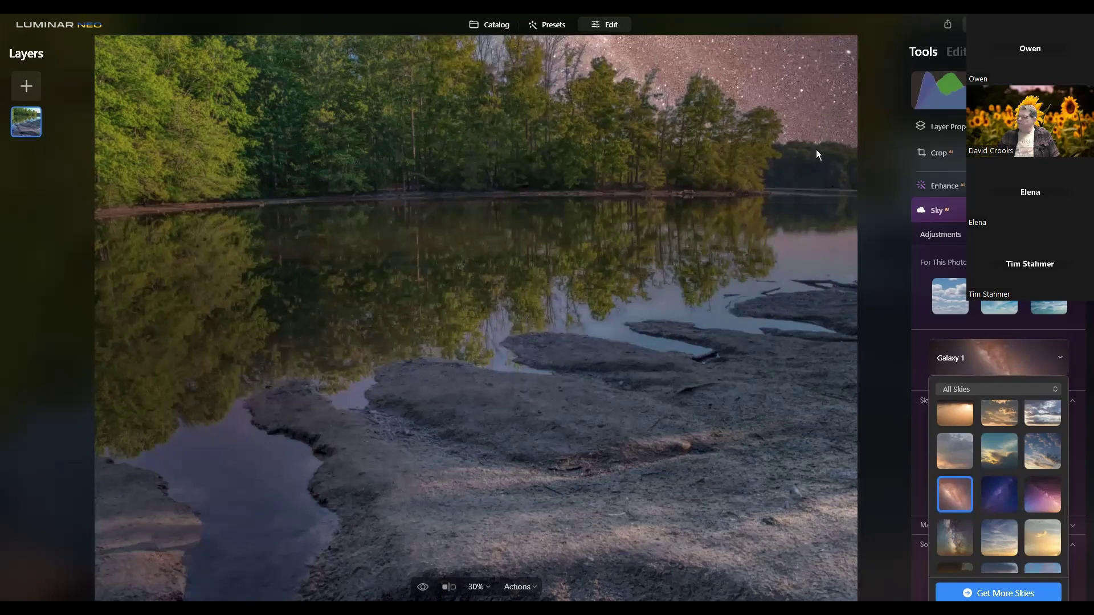
left_click(1043, 492)
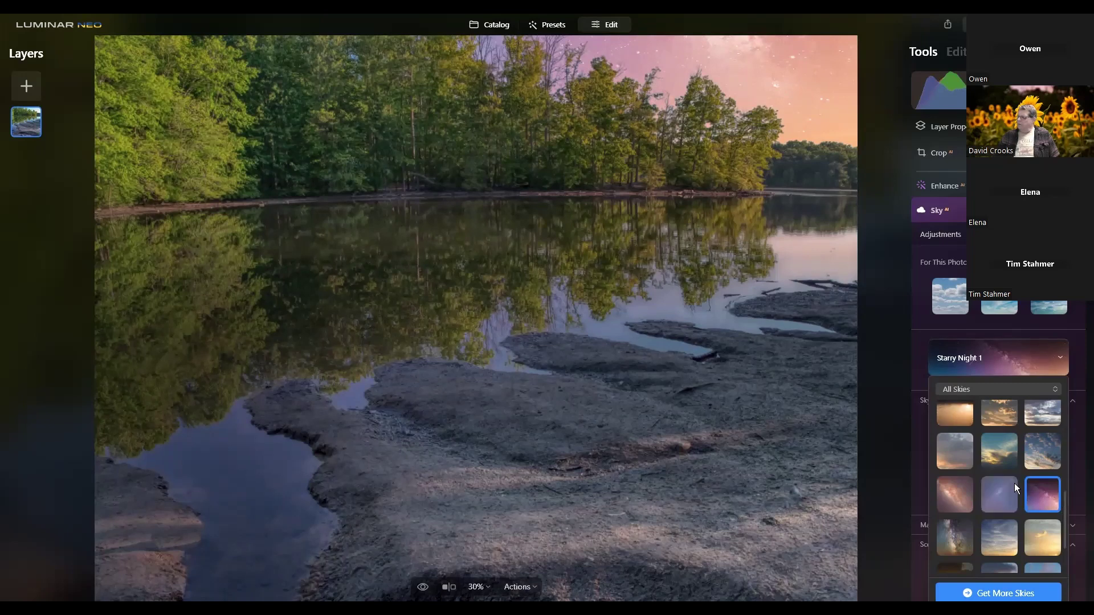
- Replace the shoreline photo's sky with Sunset Clouds 2
scroll(1015, 483, "down", 2)
scroll(992, 507, "down", 1)
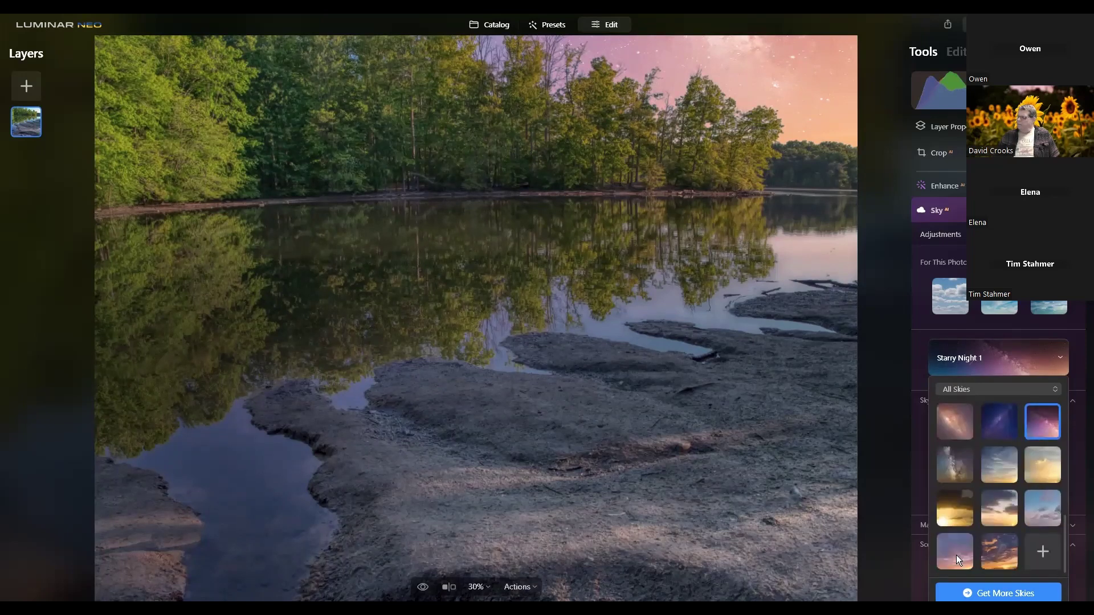
left_click(956, 555)
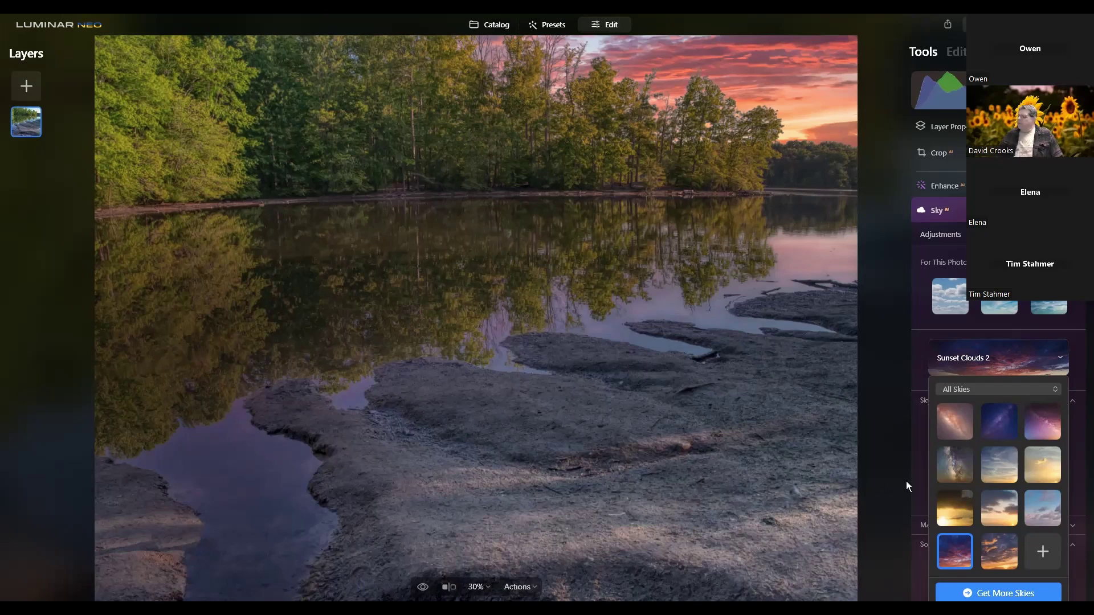
left_click(1041, 550)
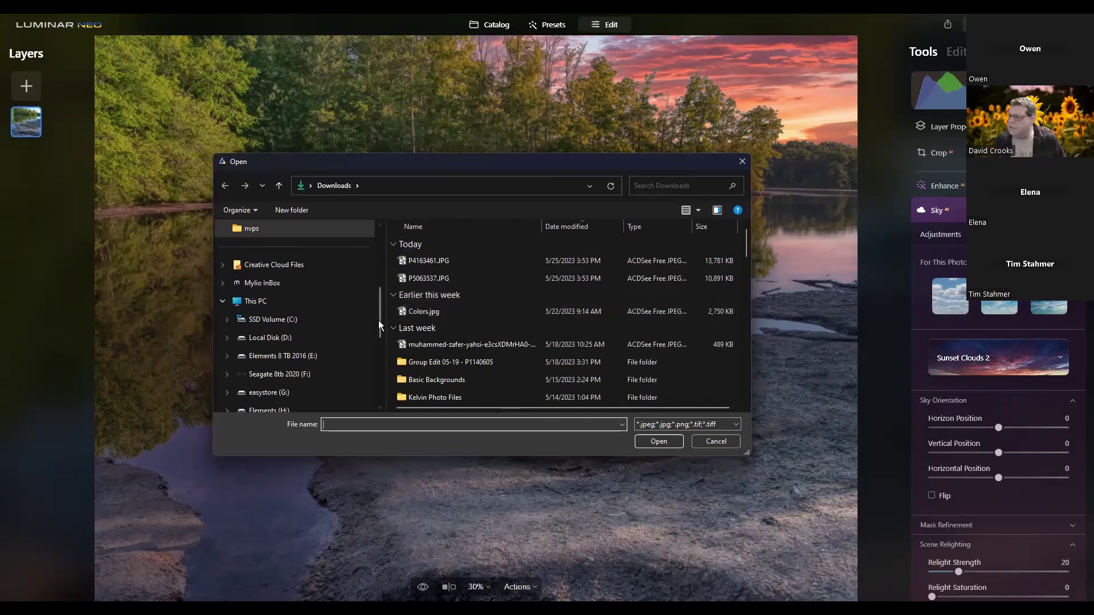
scroll(378, 321, "down", 1)
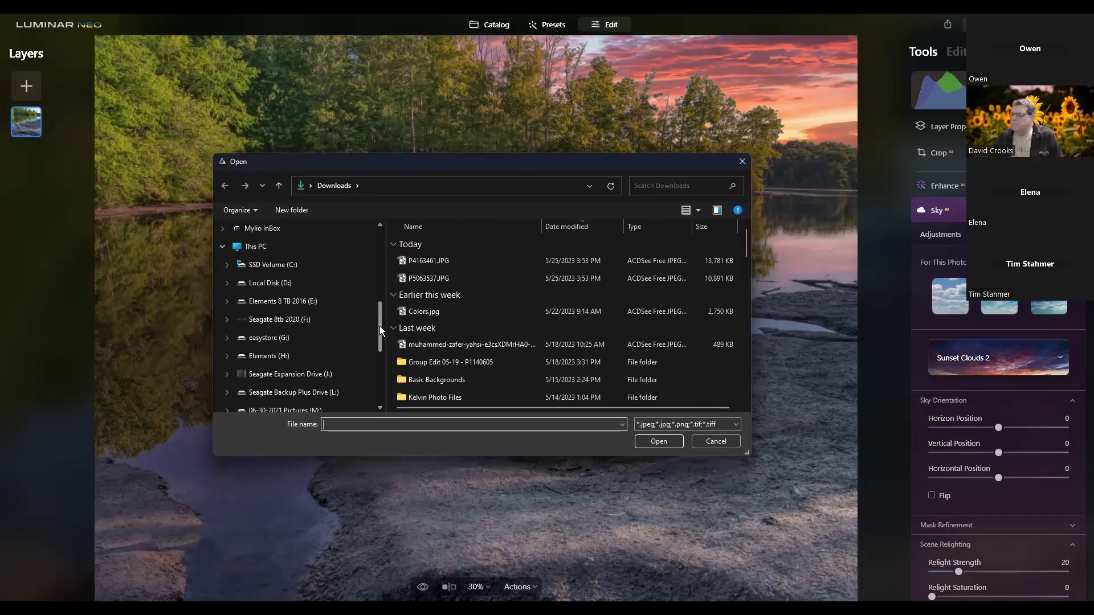
scroll(384, 322, "up", 1)
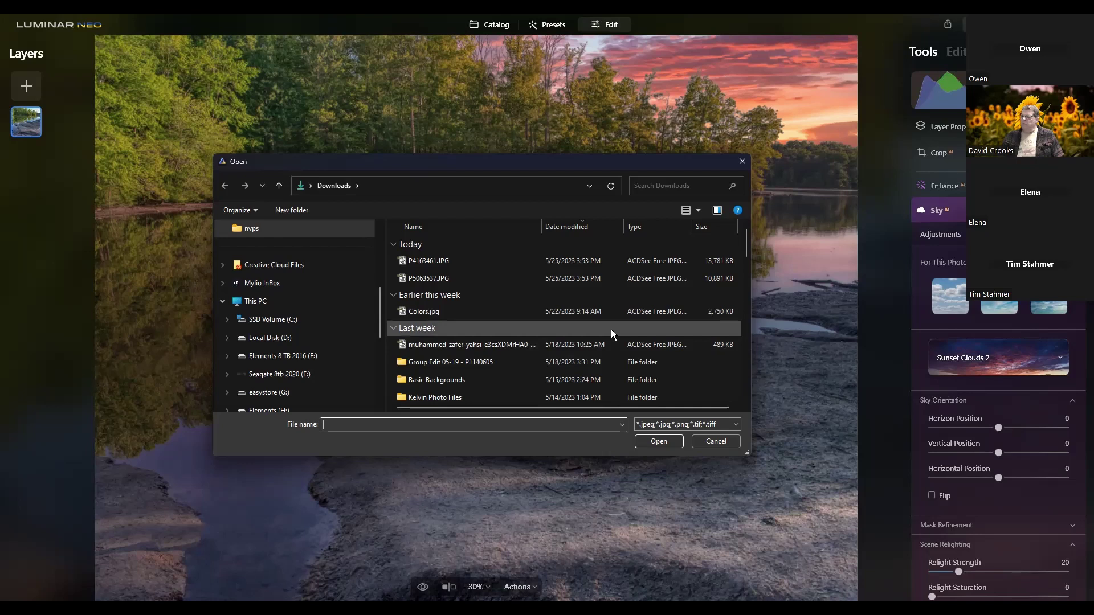
left_click(705, 441)
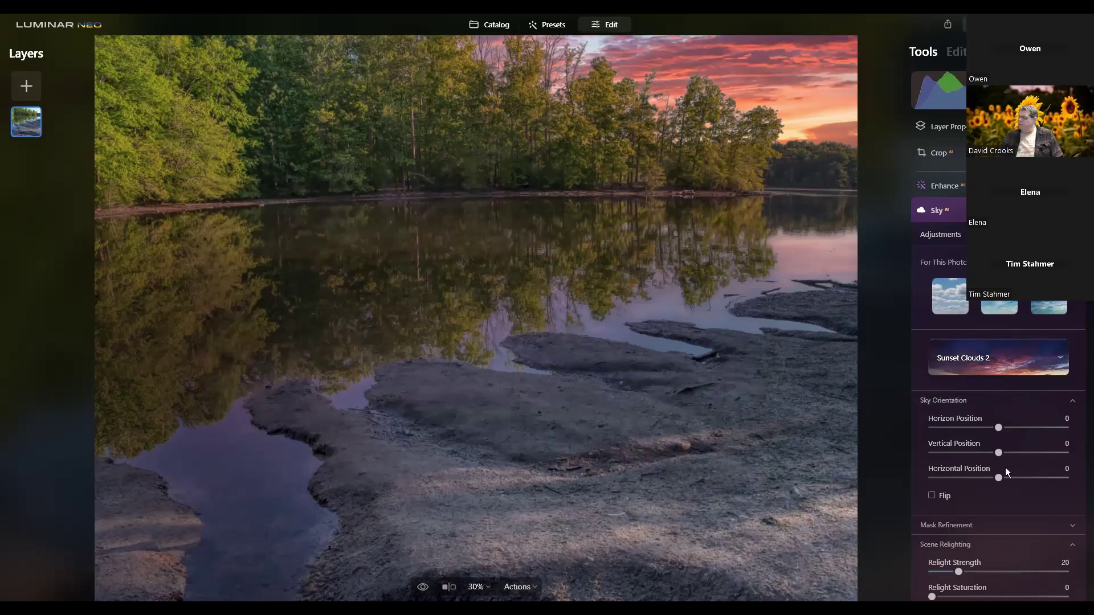
- Set the replacement sky's Reflection Amount to 80 and Water Blur to 34
scroll(994, 513, "down", 3)
scroll(1001, 487, "down", 3)
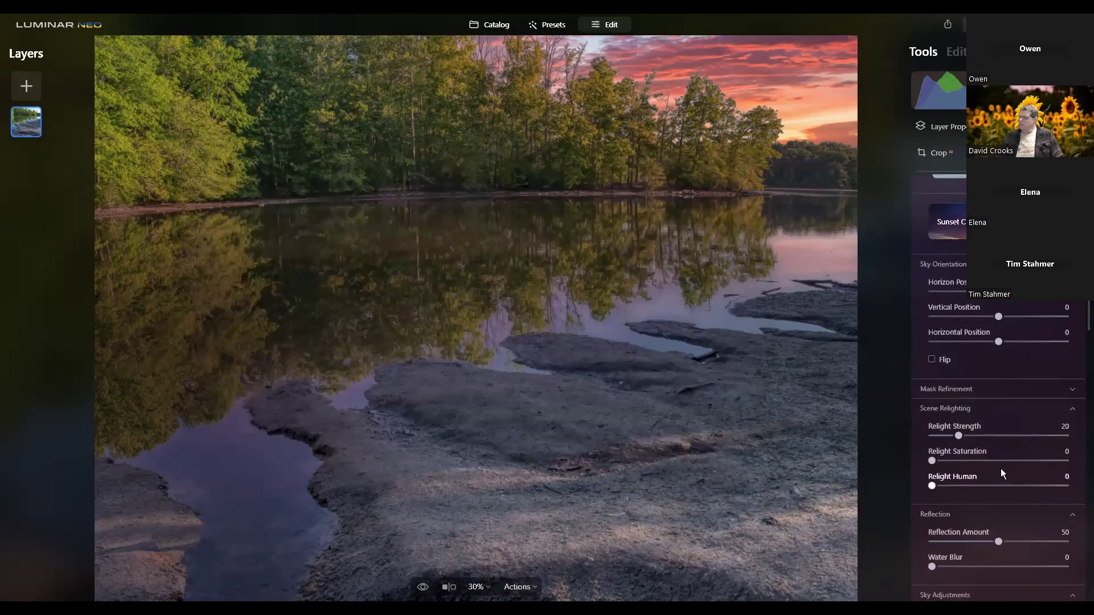
scroll(985, 426, "down", 2)
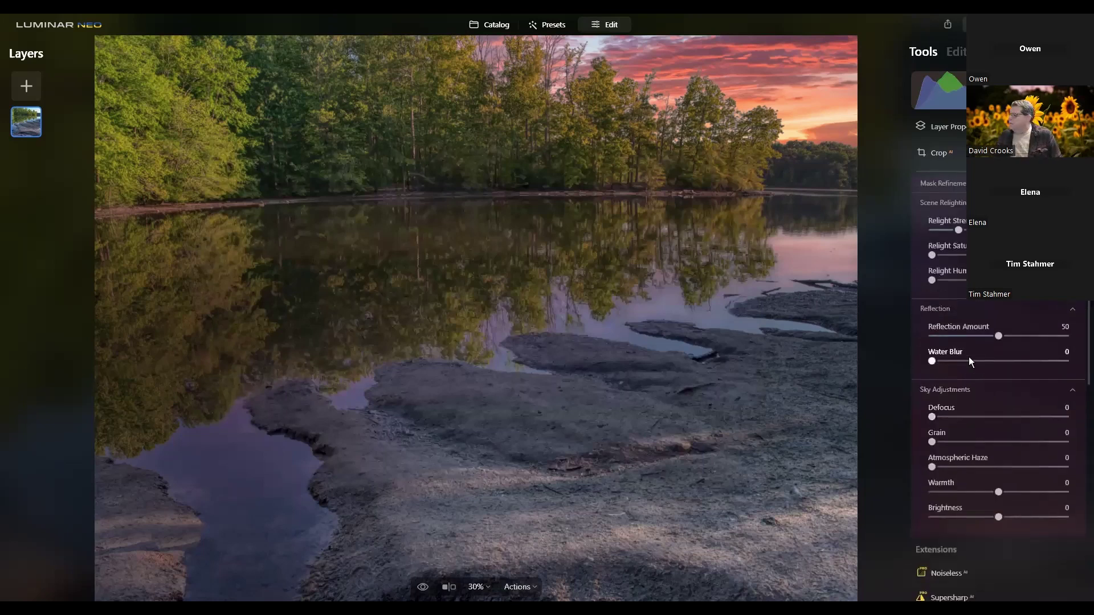
left_click_drag(933, 361, 1028, 333)
- Review the replacement sky's Mask Refinement, Scene Relighting, Reflection and Sky Adjustments settings
scroll(1023, 350, "down", 1)
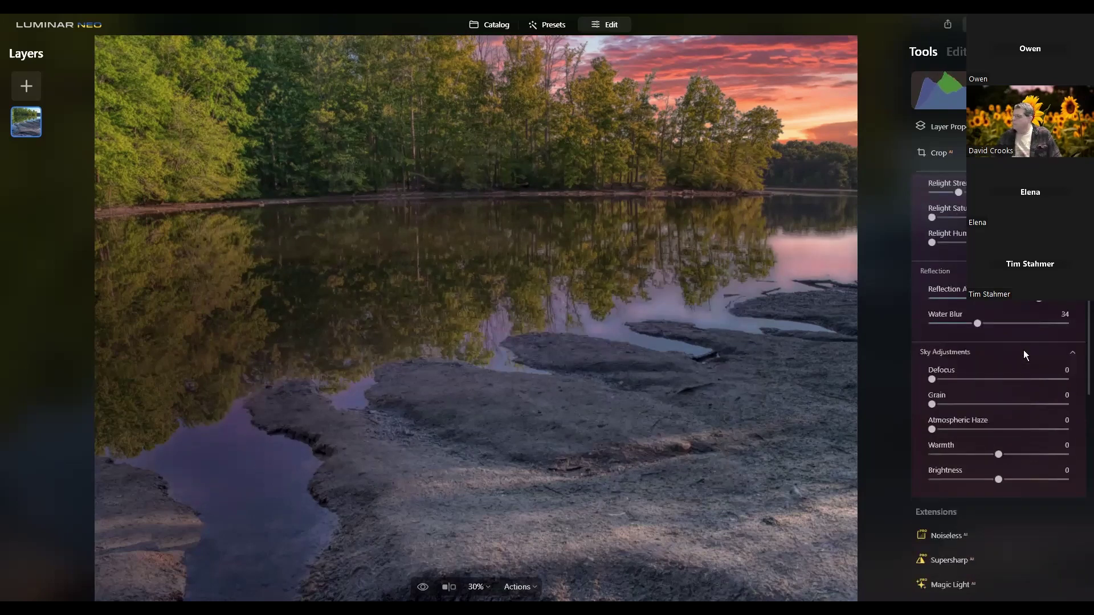
scroll(1024, 350, "down", 1)
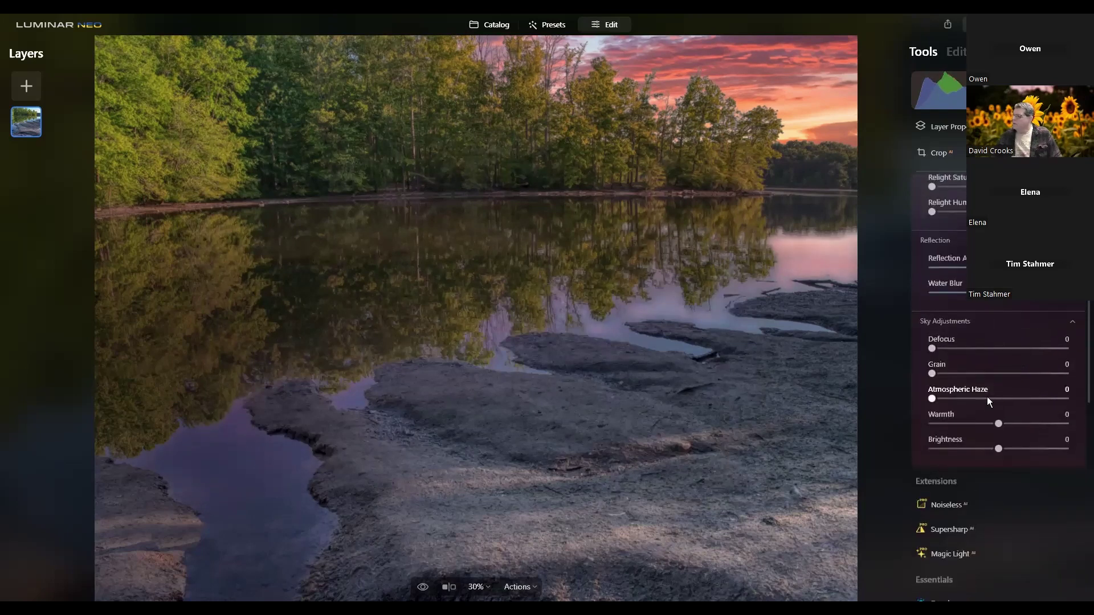
scroll(988, 398, "up", 2)
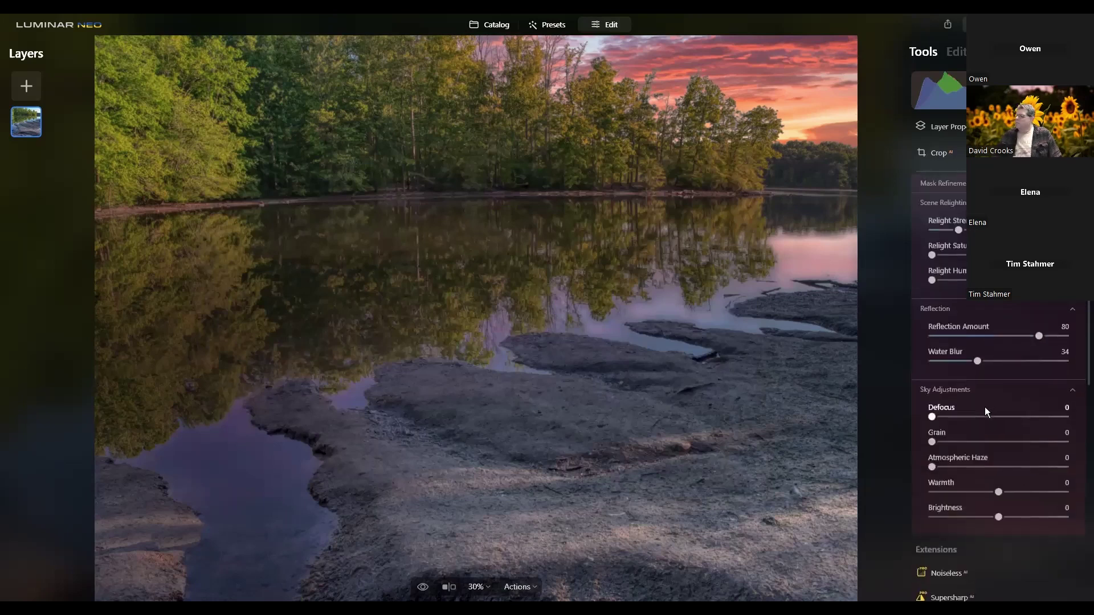
scroll(984, 407, "up", 4)
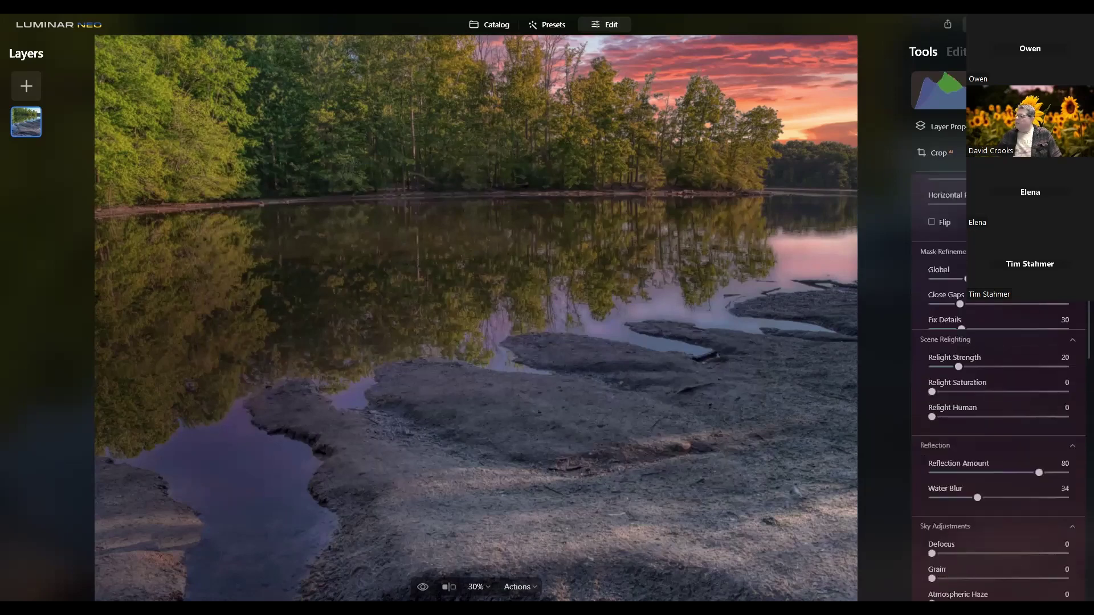
scroll(998, 470, "down", 1)
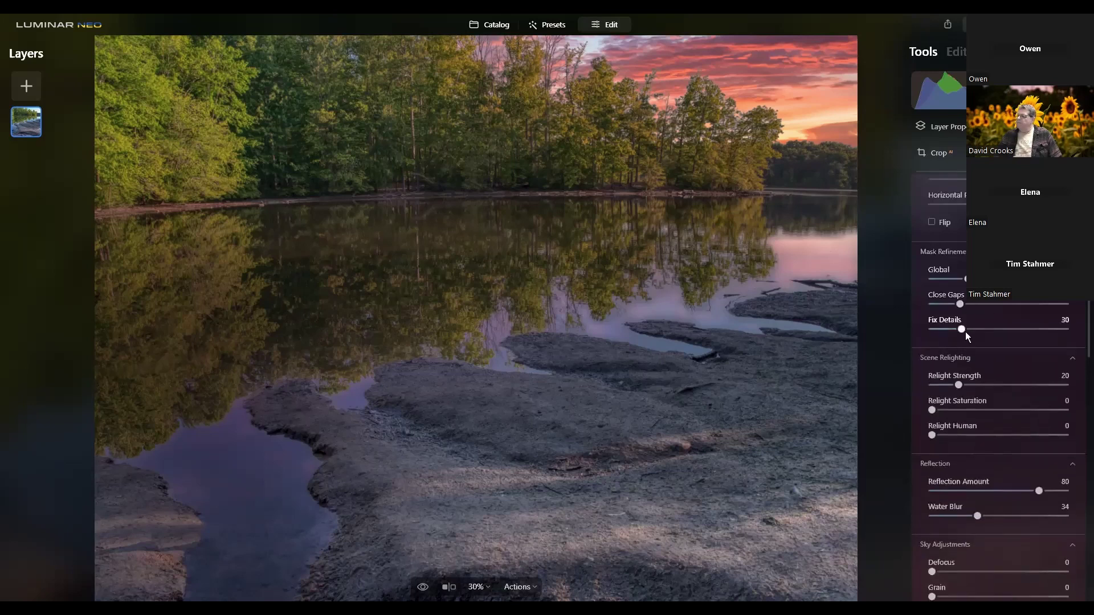
scroll(953, 332, "up", 3)
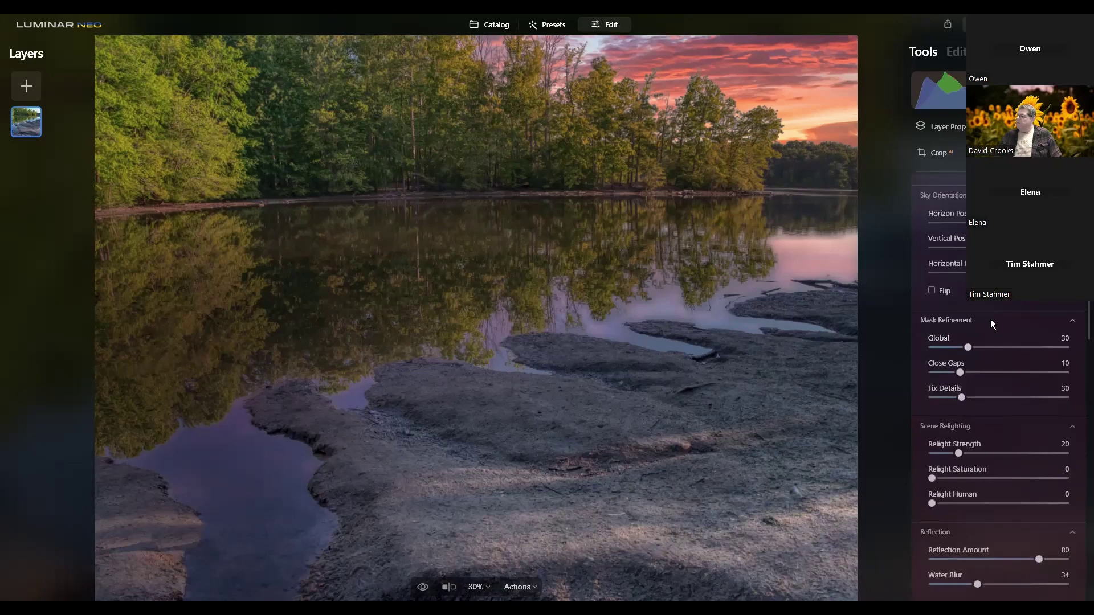
scroll(991, 319, "up", 3)
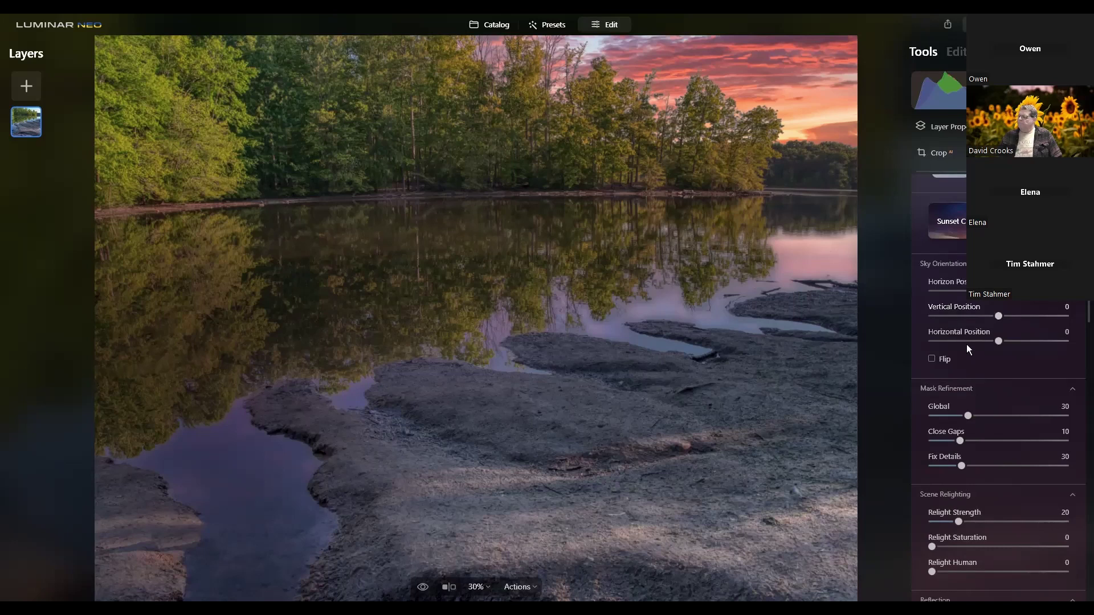
scroll(969, 349, "down", 2)
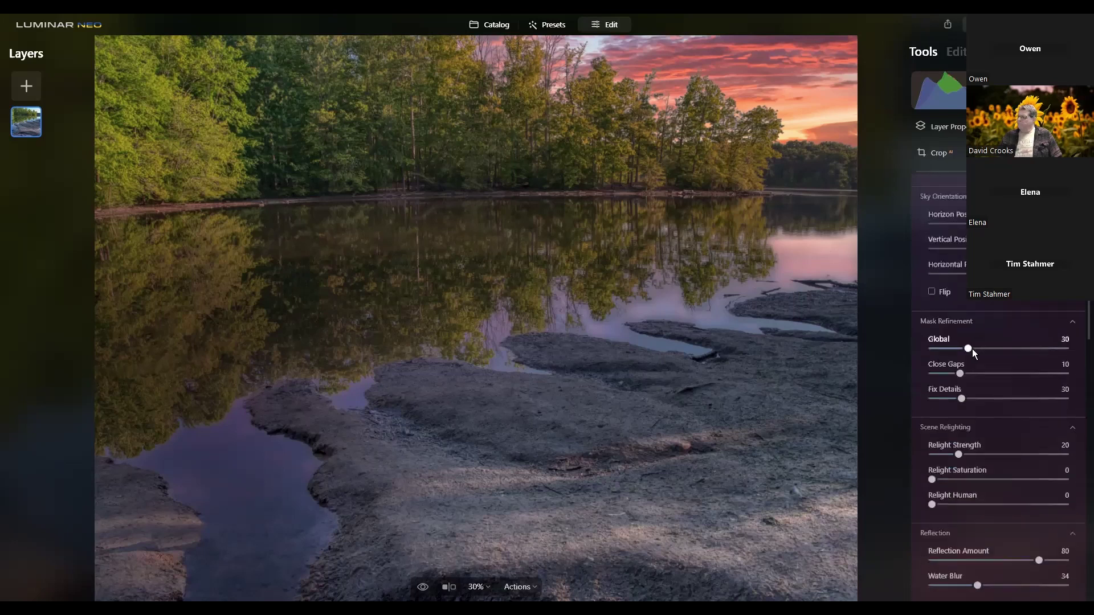
scroll(972, 348, "down", 8)
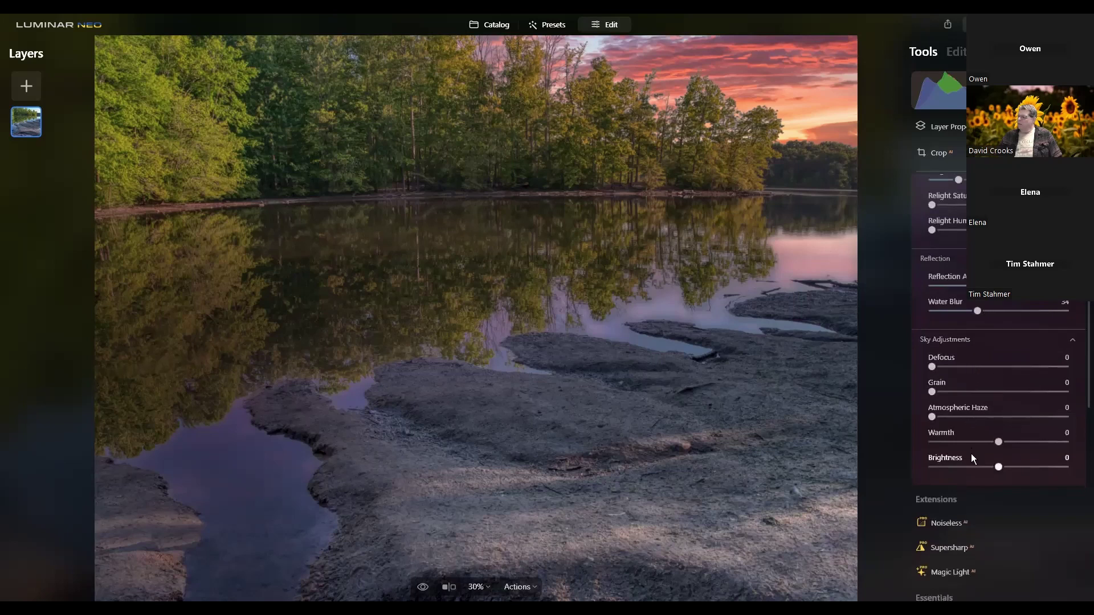
scroll(973, 451, "up", 4)
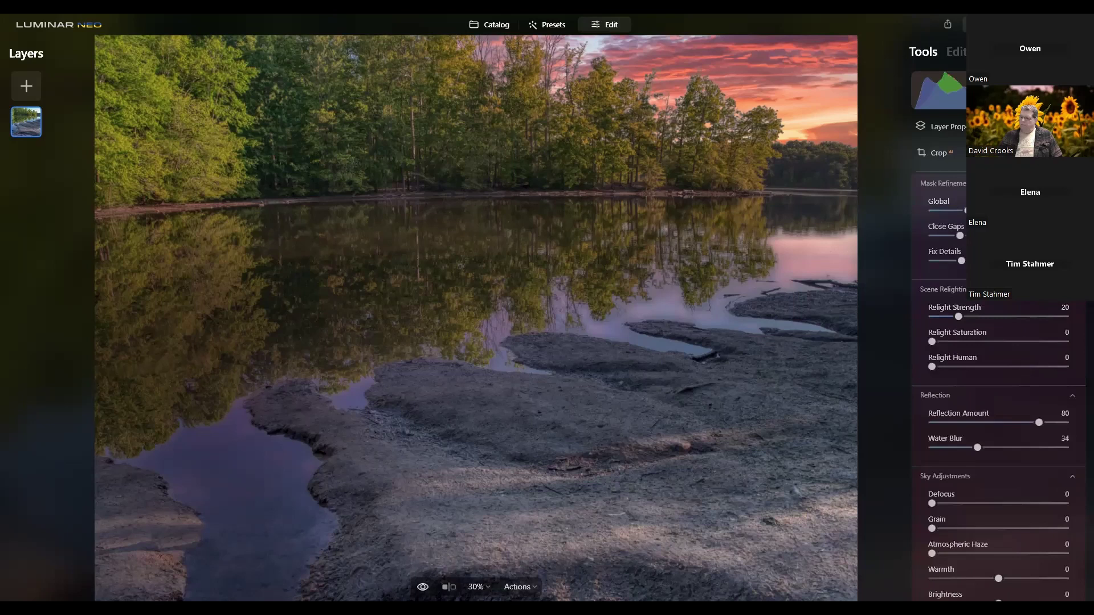
- Compare the edited shoreline photo with its original, and close the Sky tool
key("backslash")
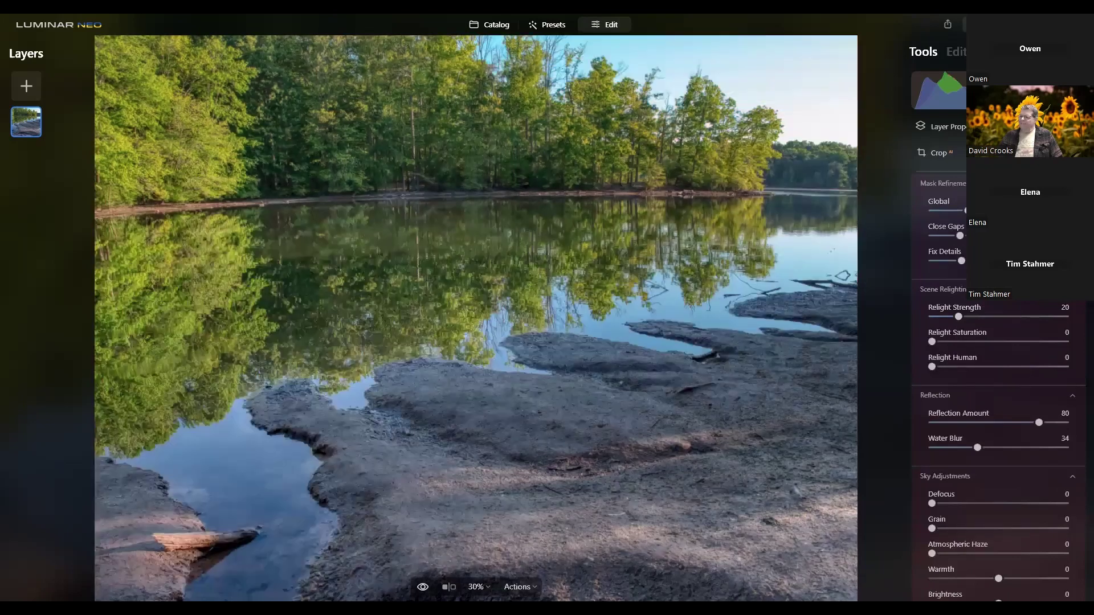
key("backslash")
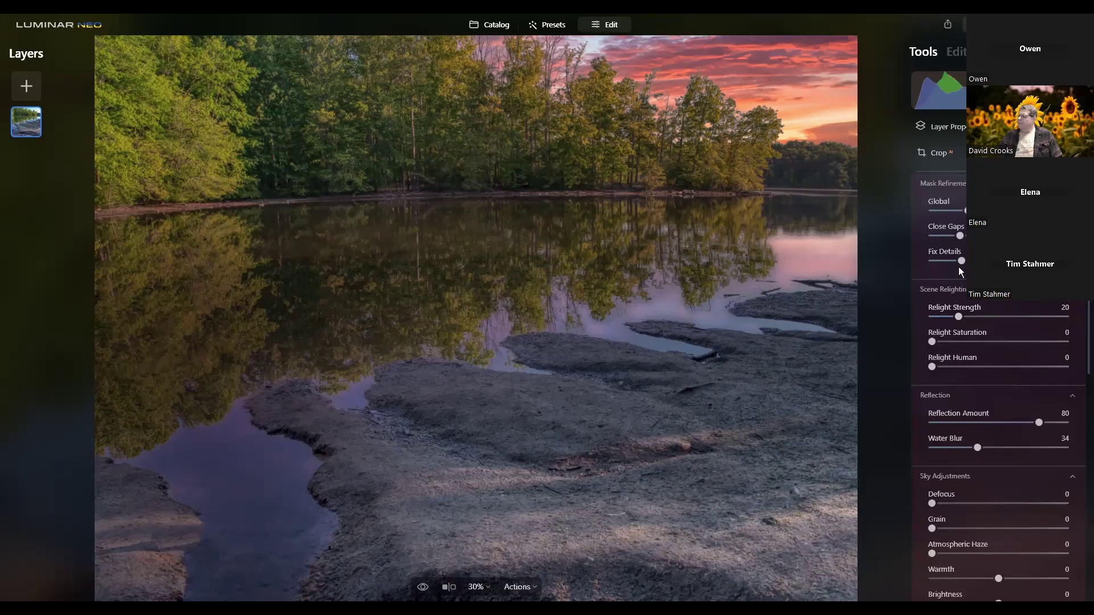
scroll(958, 266, "up", 6)
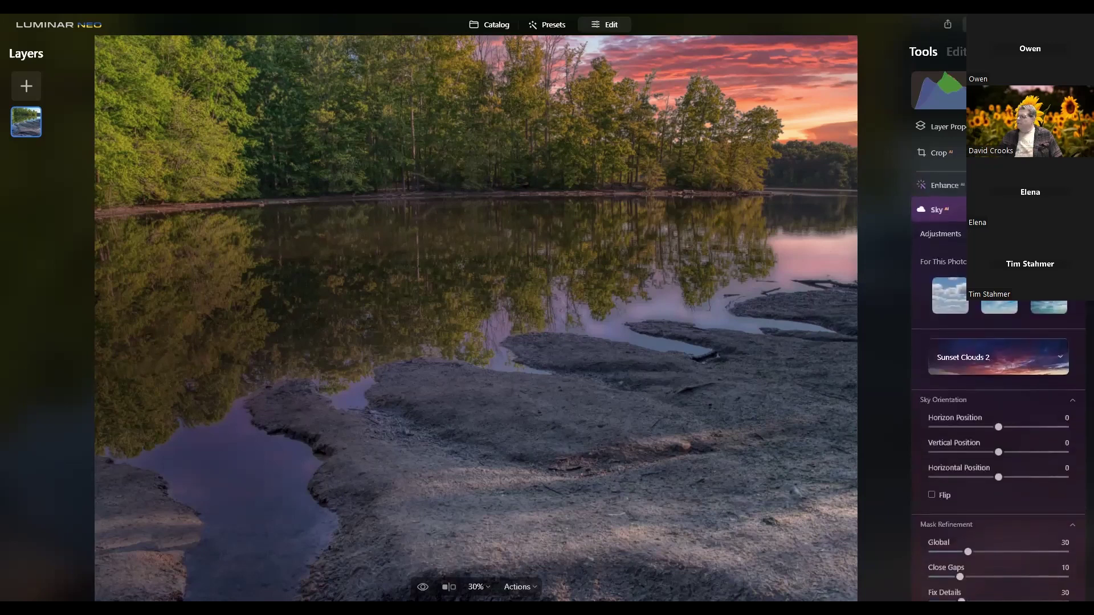
left_click(938, 210)
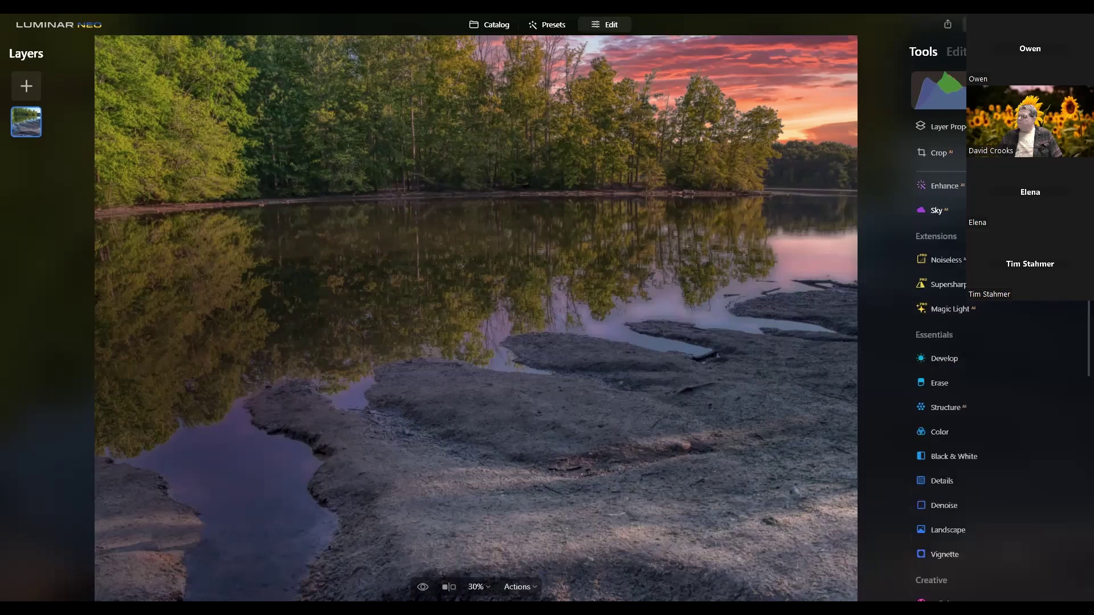
- Return to the catalog and open the sharper portrait of the woman beside a sunflower for editing
left_click(495, 25)
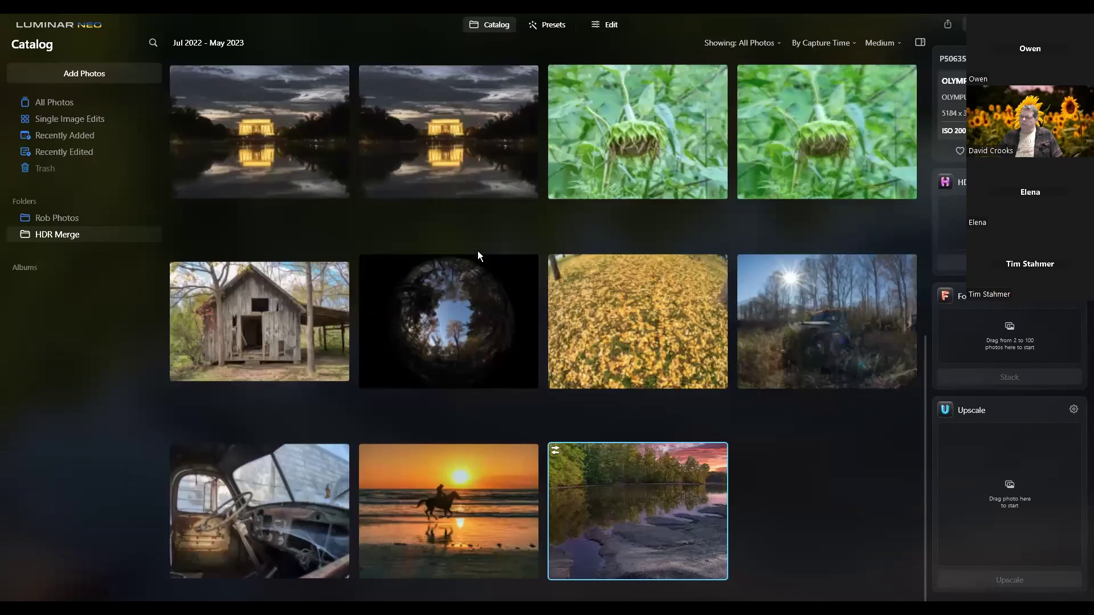
scroll(478, 252, "up", 3)
scroll(478, 252, "up", 5)
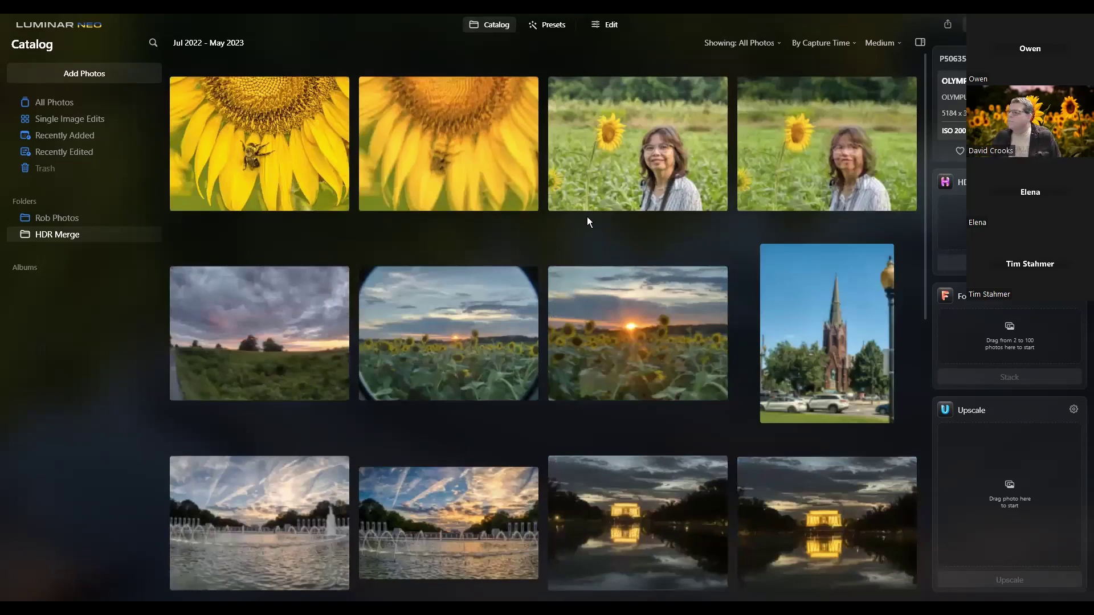
left_click(654, 141)
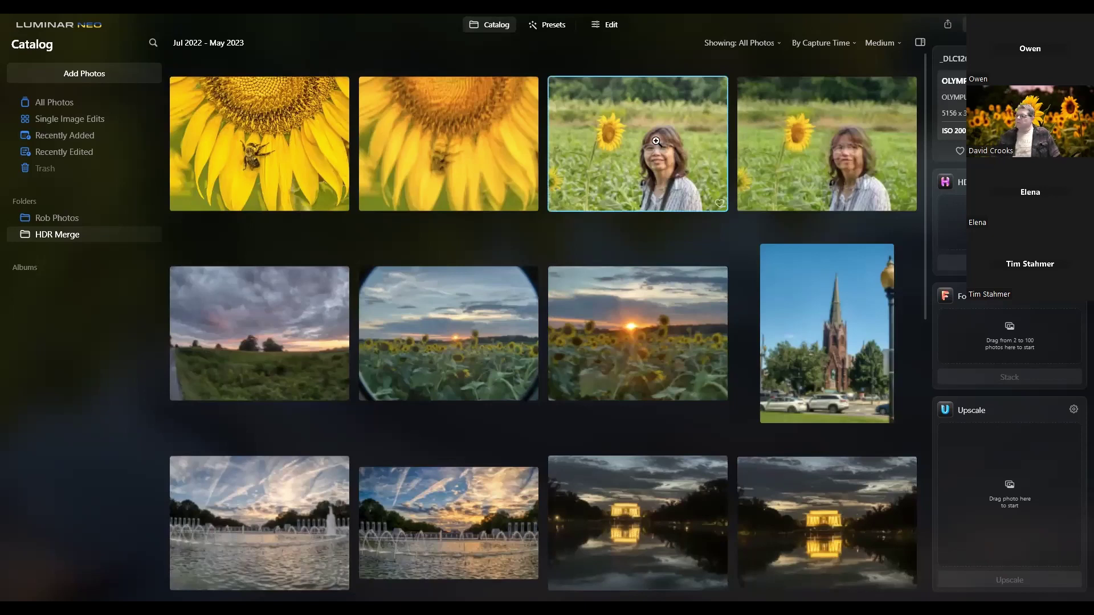
double_click(656, 141)
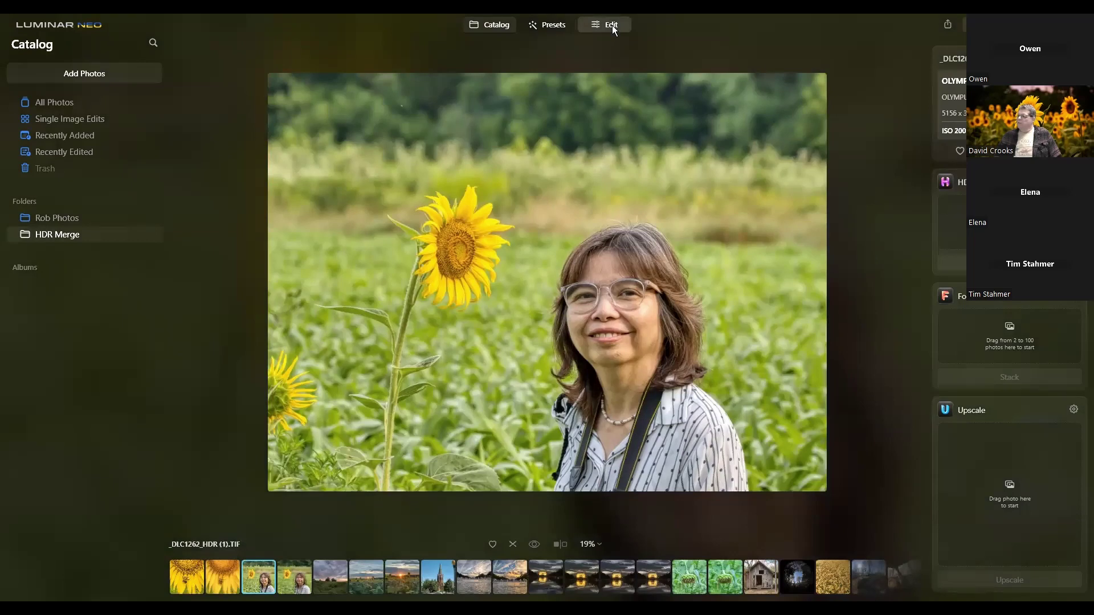
left_click(612, 25)
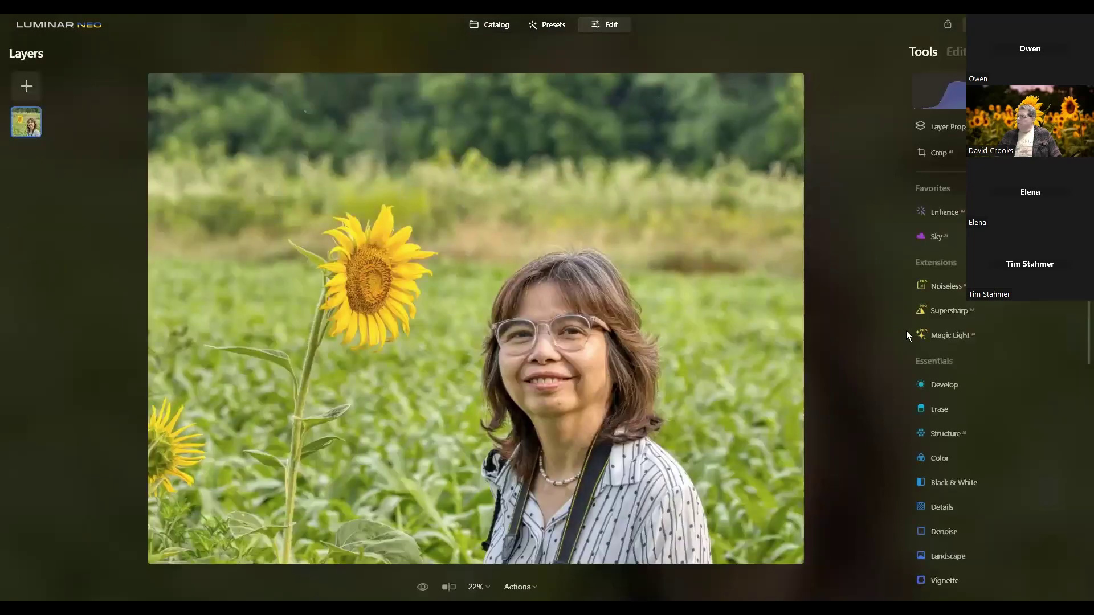
- Blur the portrait's background using Portrait Bokeh with an Amount of 27
scroll(906, 333, "down", 3)
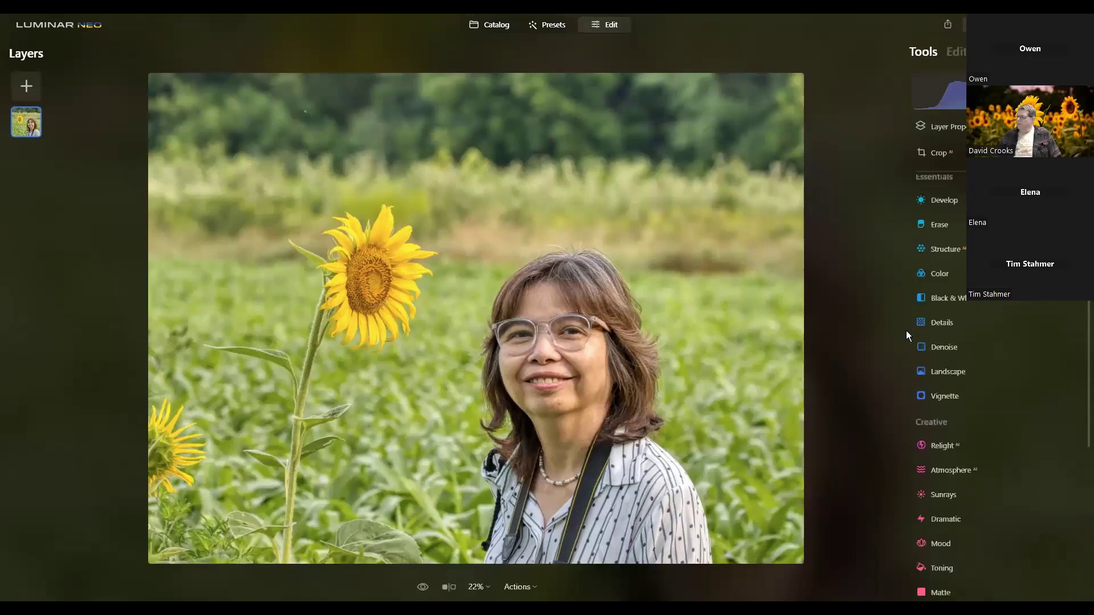
scroll(907, 335, "down", 4)
scroll(909, 335, "down", 2)
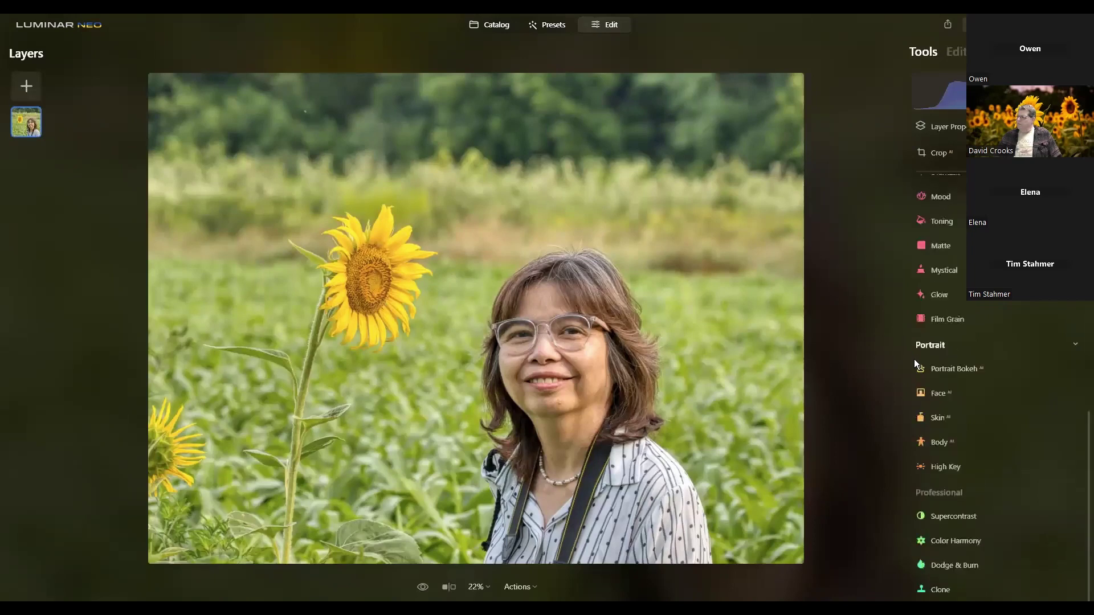
left_click(974, 368)
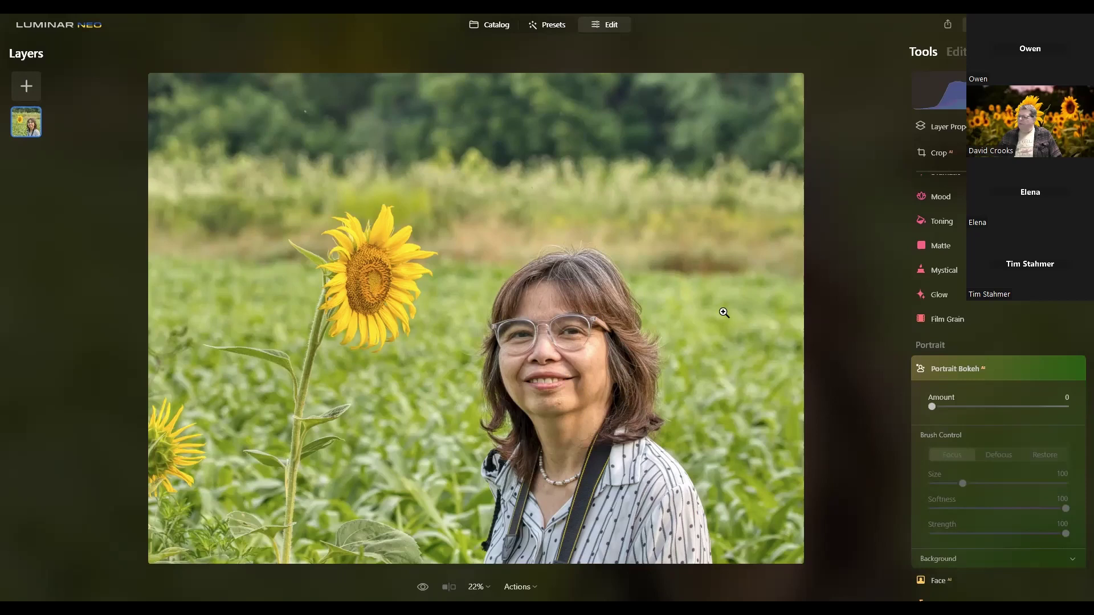
left_click(934, 406)
left_click_drag(938, 407, 957, 405)
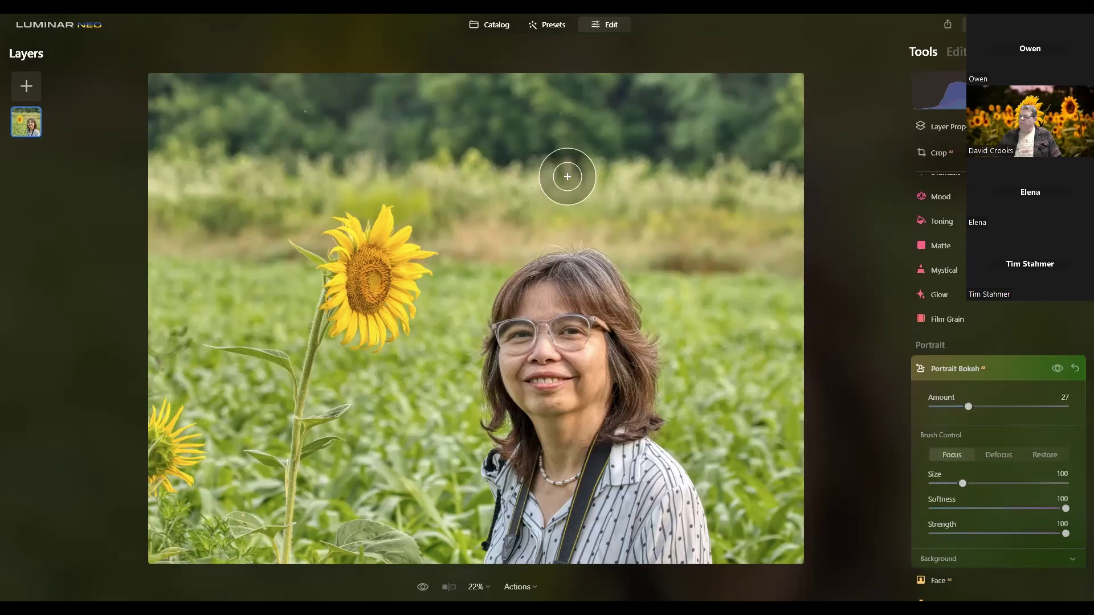
- Paint Portrait Bokeh focus onto the sunflower's centre and compare the photo with and without the effect
mouse_move(635, 400)
left_mouse_down()
mouse_move(565, 496)
mouse_move(492, 529)
mouse_move(599, 498)
left_mouse_up()
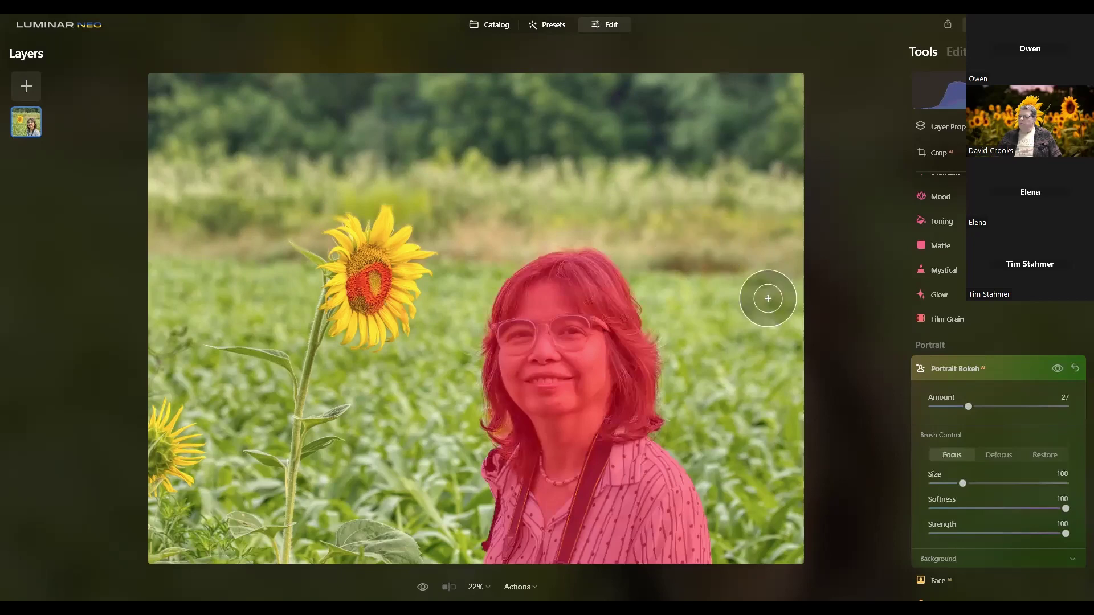
left_click(1056, 369)
left_click(1056, 368)
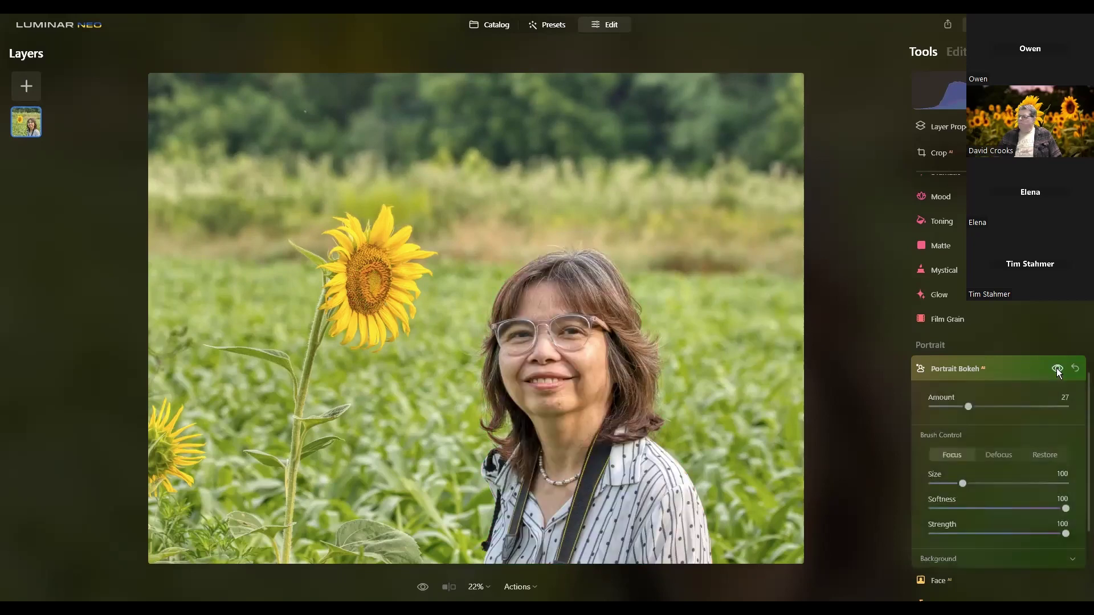
- Increase the Portrait Bokeh Amount to 82, compare the photo with and without the blur, and close the tool
left_click_drag(967, 406, 1039, 404)
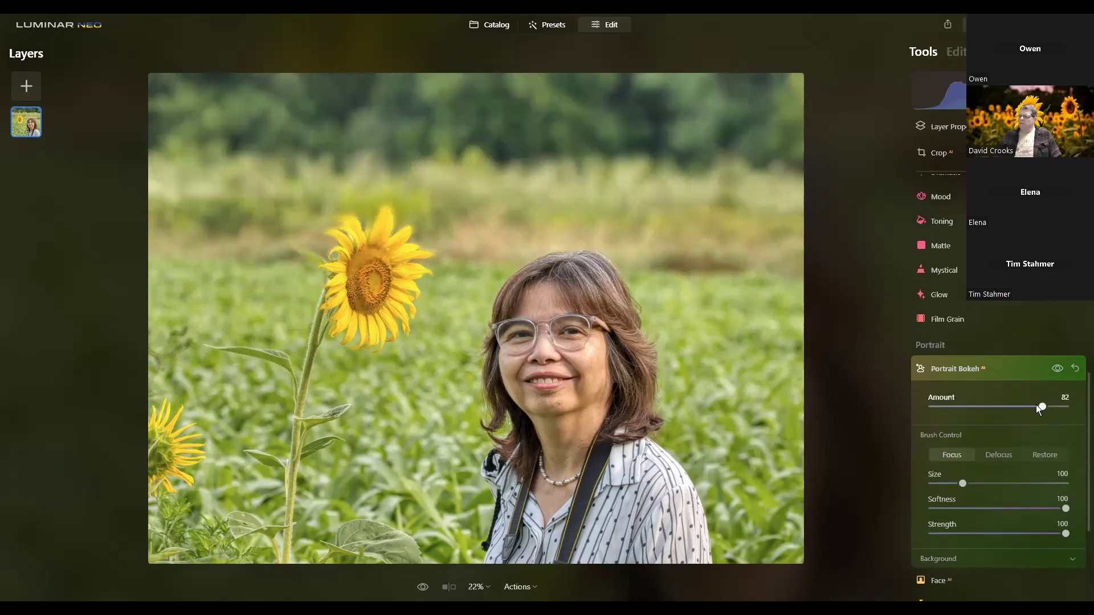
left_click(1057, 369)
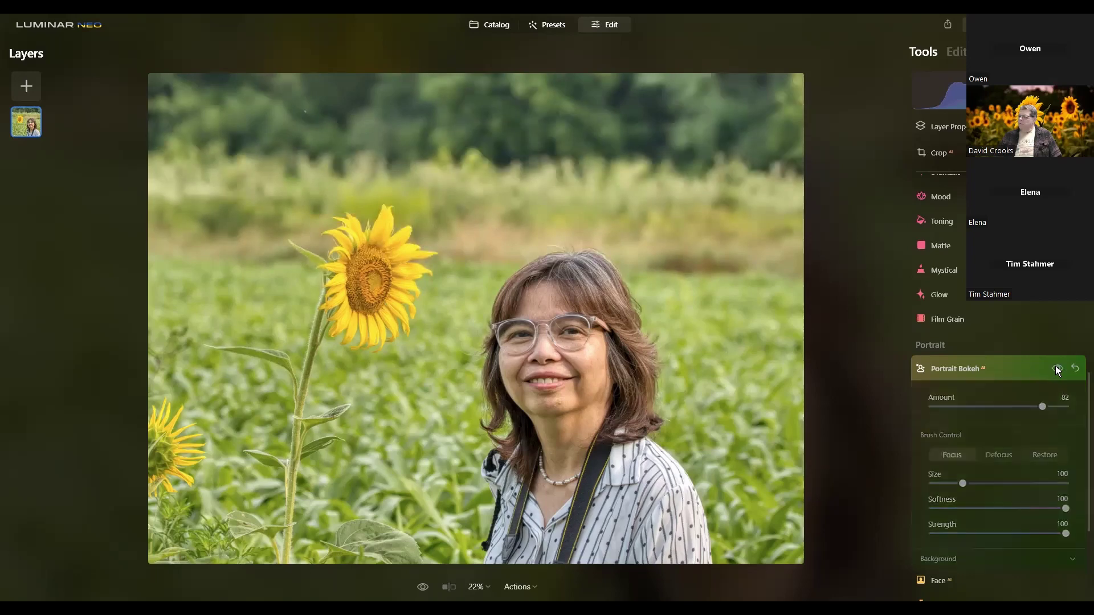
left_click(1057, 370)
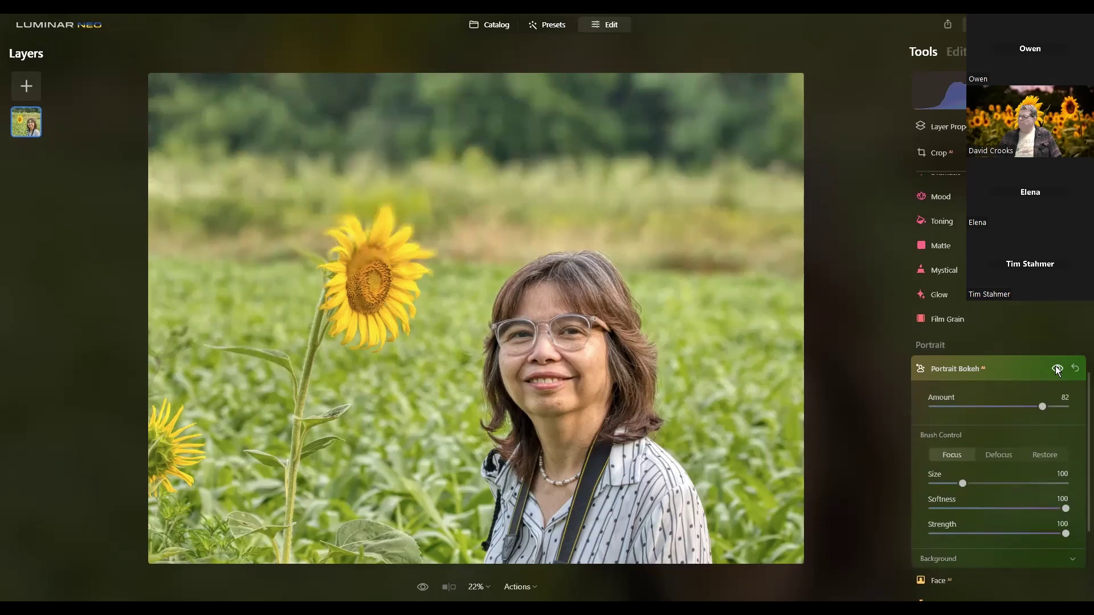
left_click(1057, 369)
left_click(1057, 370)
left_click(996, 374)
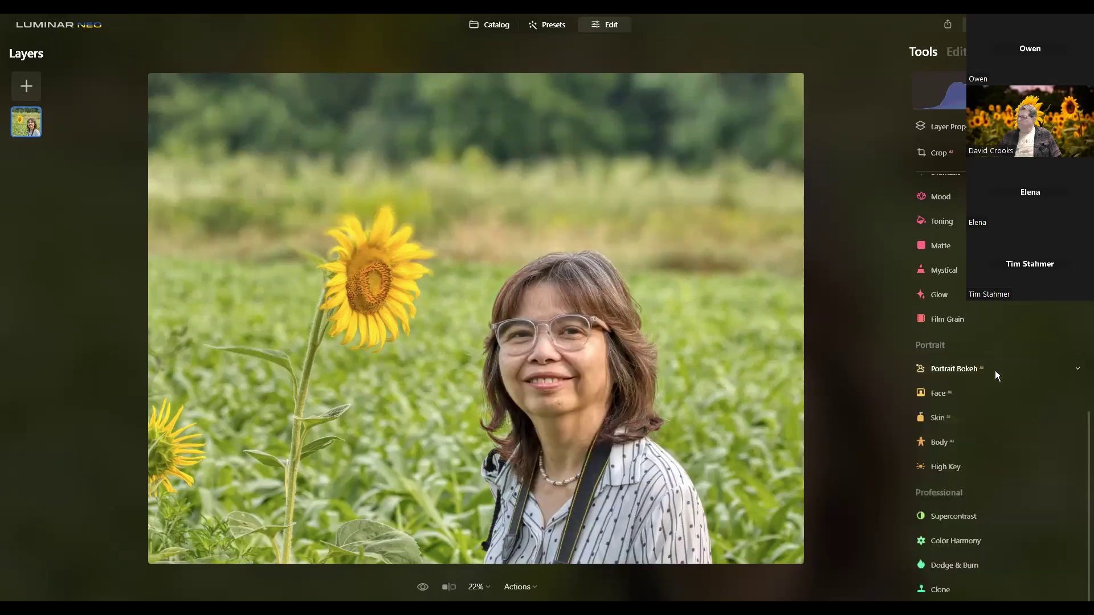
- Brighten the woman's face using the Face AI tool with Face Light set to 30
left_click(972, 390)
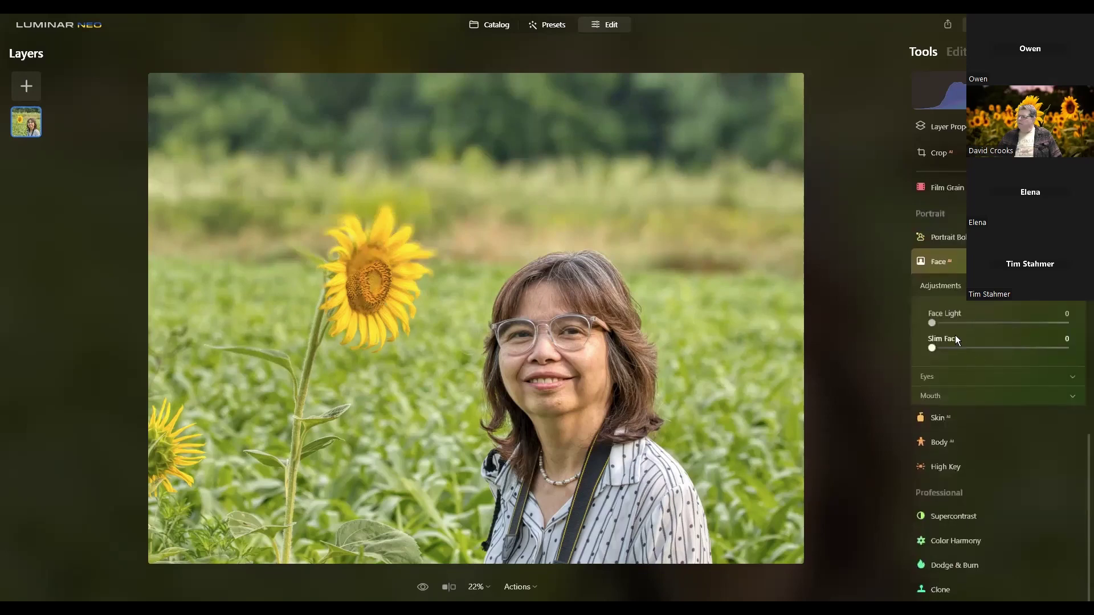
left_click(950, 323)
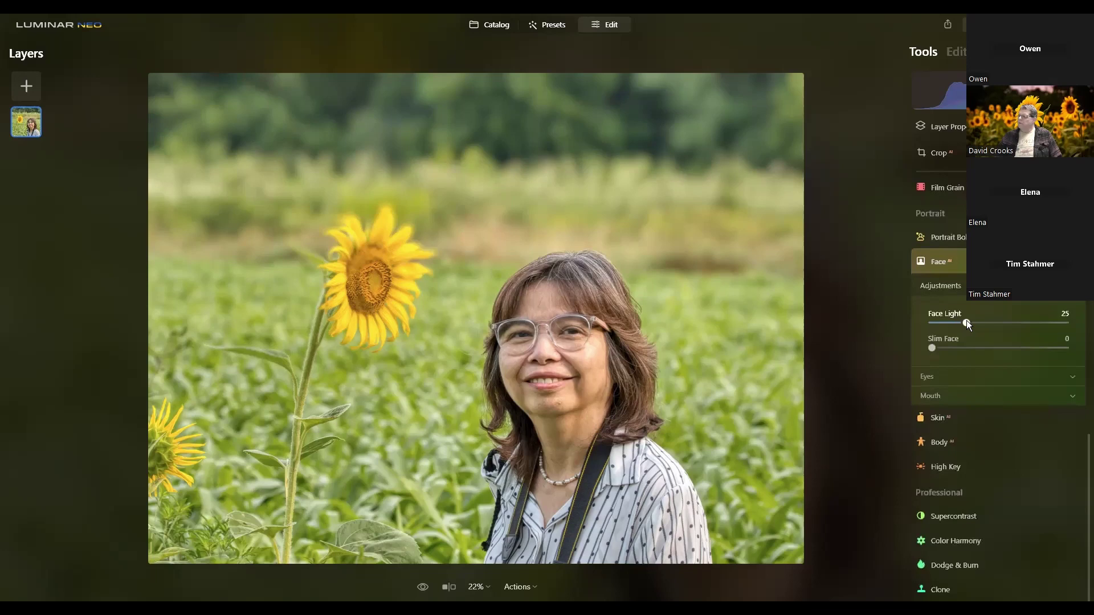
left_click_drag(972, 320, 973, 321)
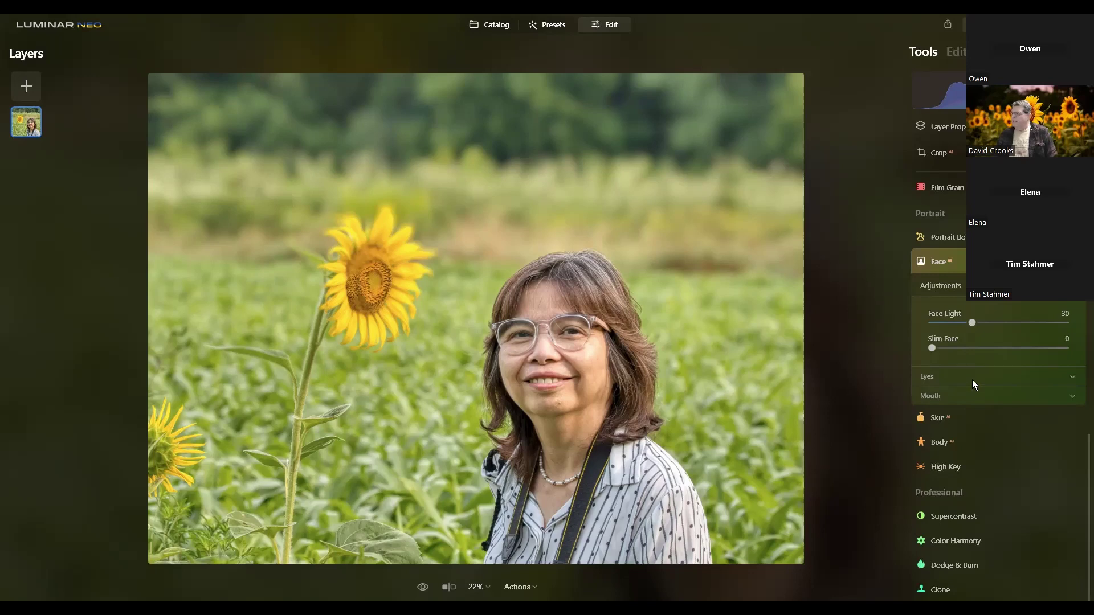
- Try the Blue iris colour in Face AI's eye settings, and set the iris colour back to Original
left_click(972, 380)
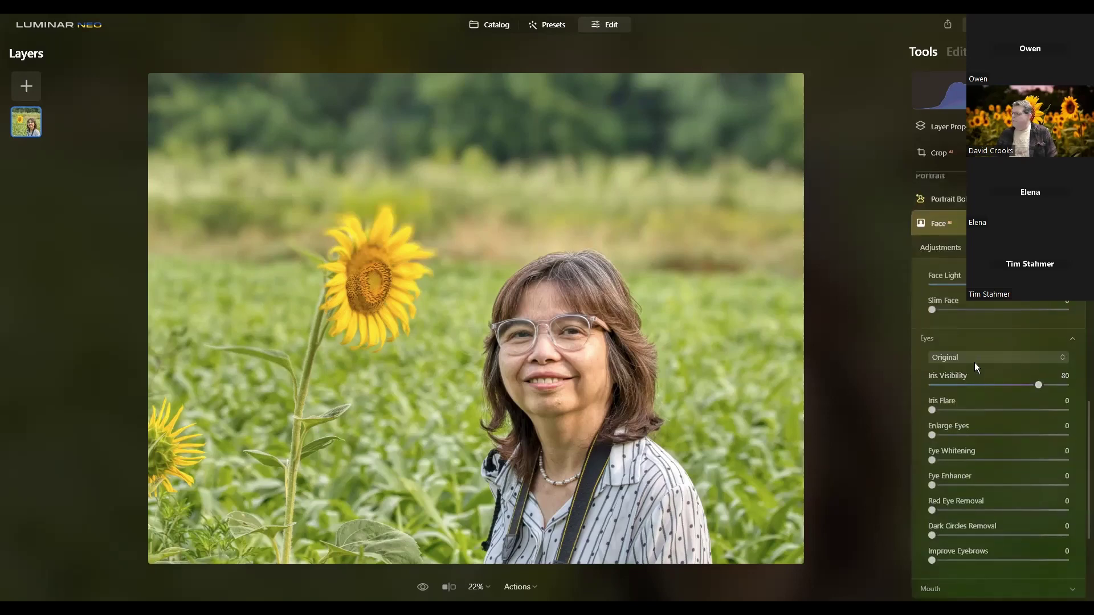
left_click(976, 357)
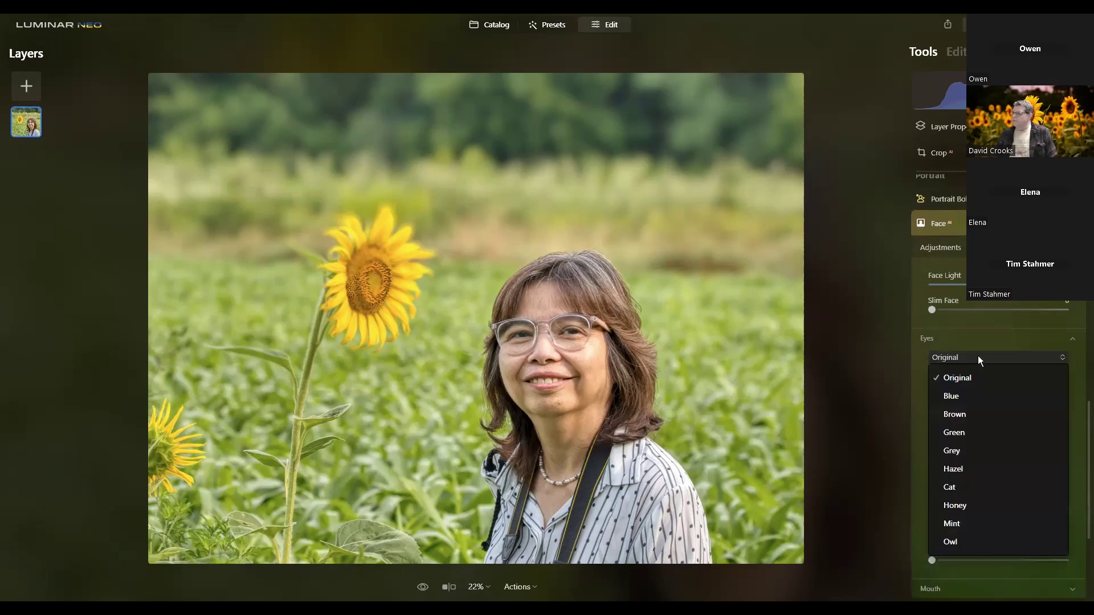
left_click(969, 396)
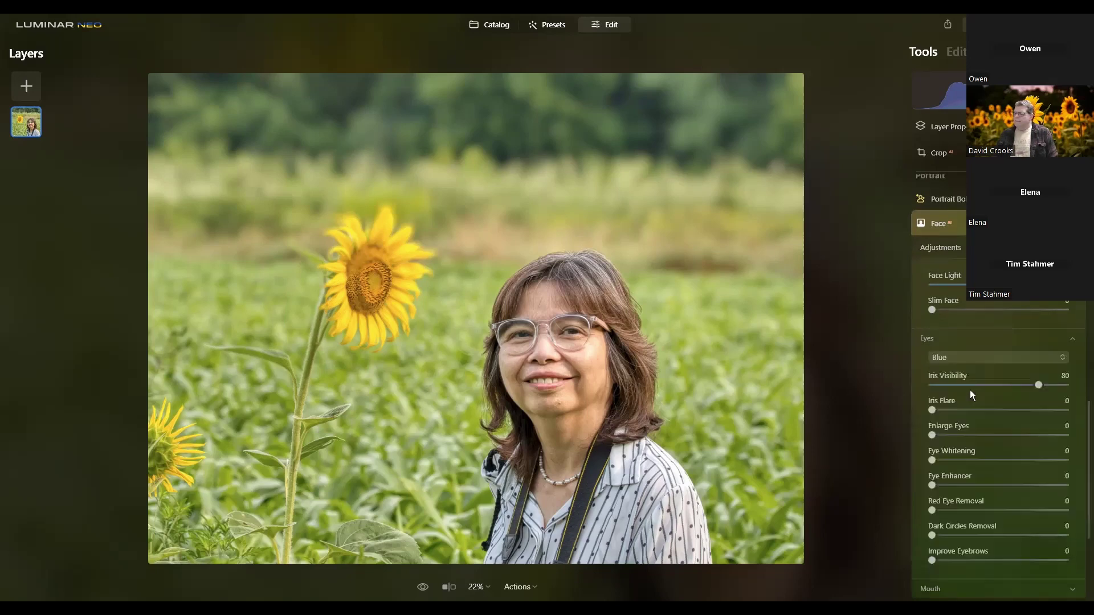
left_click(987, 357)
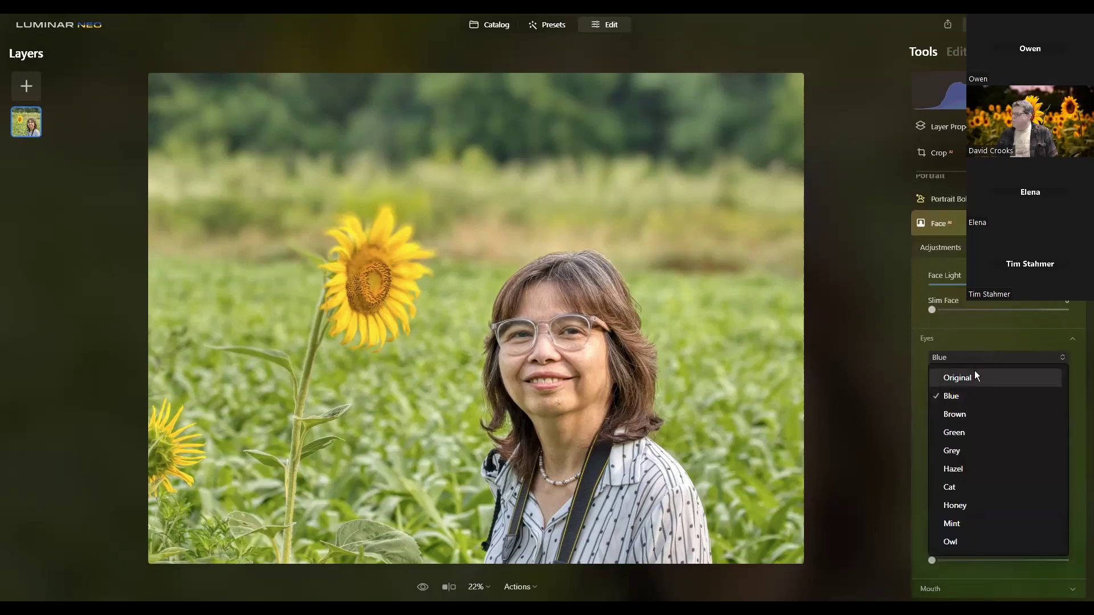
left_click(976, 376)
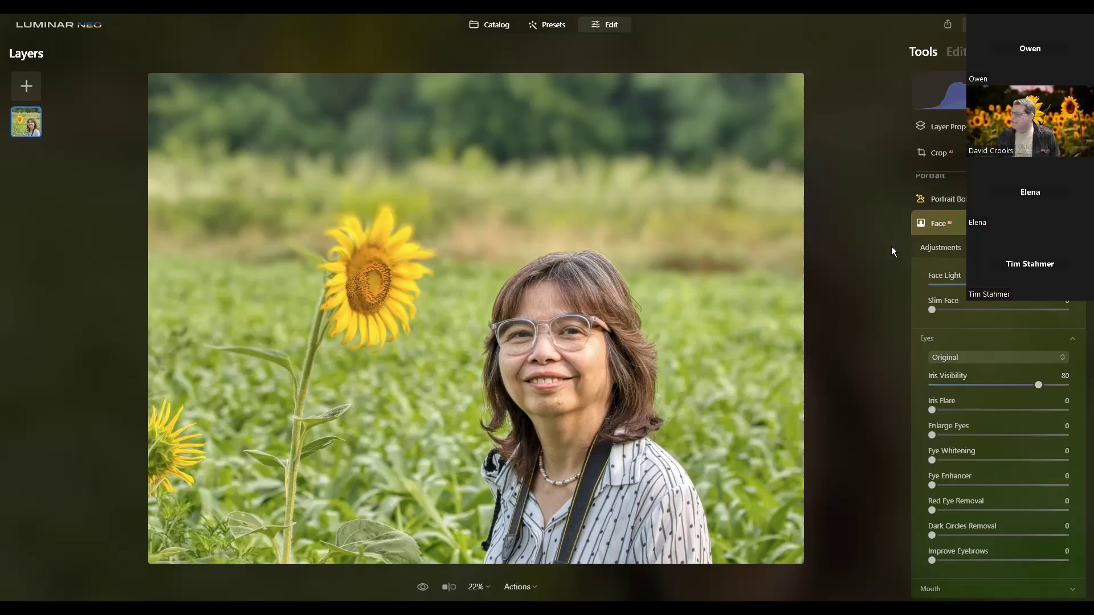
- Reopen the portrait's applied Portrait Bokeh edit and lower its Amount
scroll(1030, 307, "up", 3)
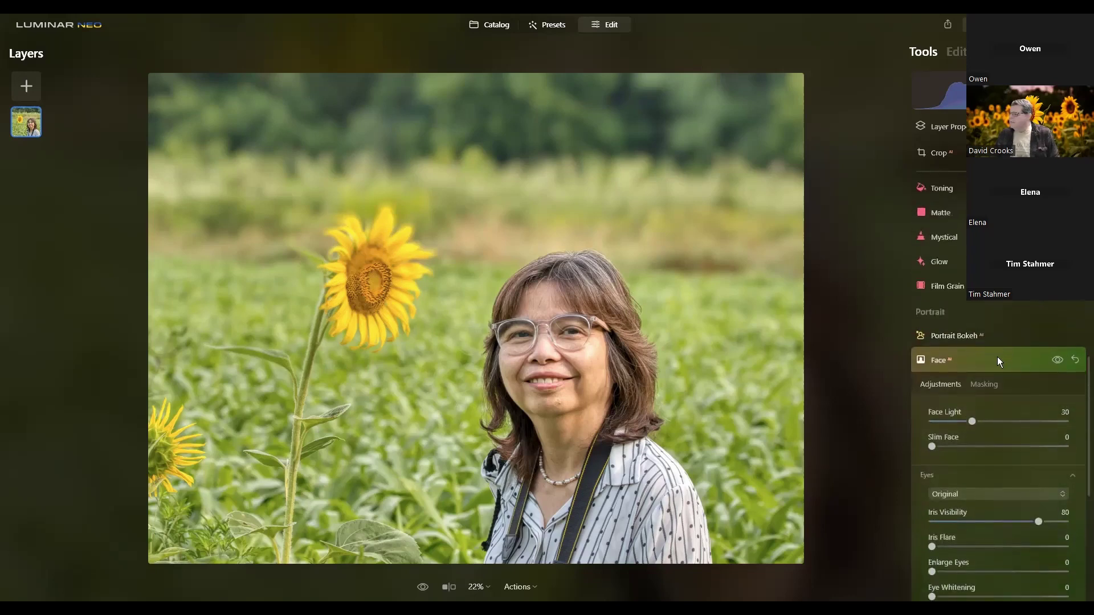
left_click(996, 333)
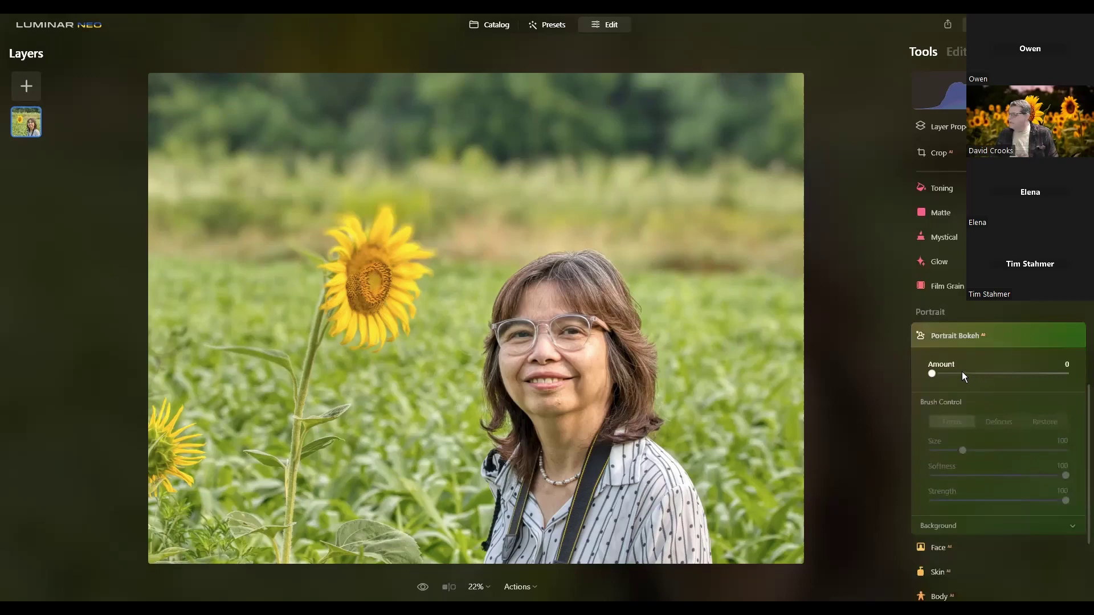
left_click(954, 53)
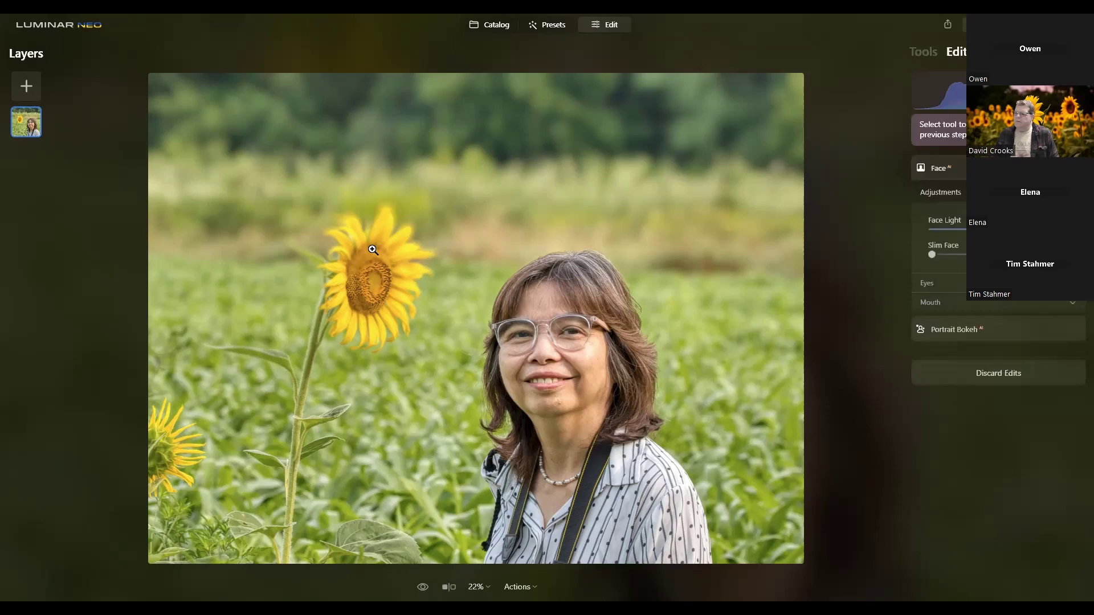
left_click(1000, 330)
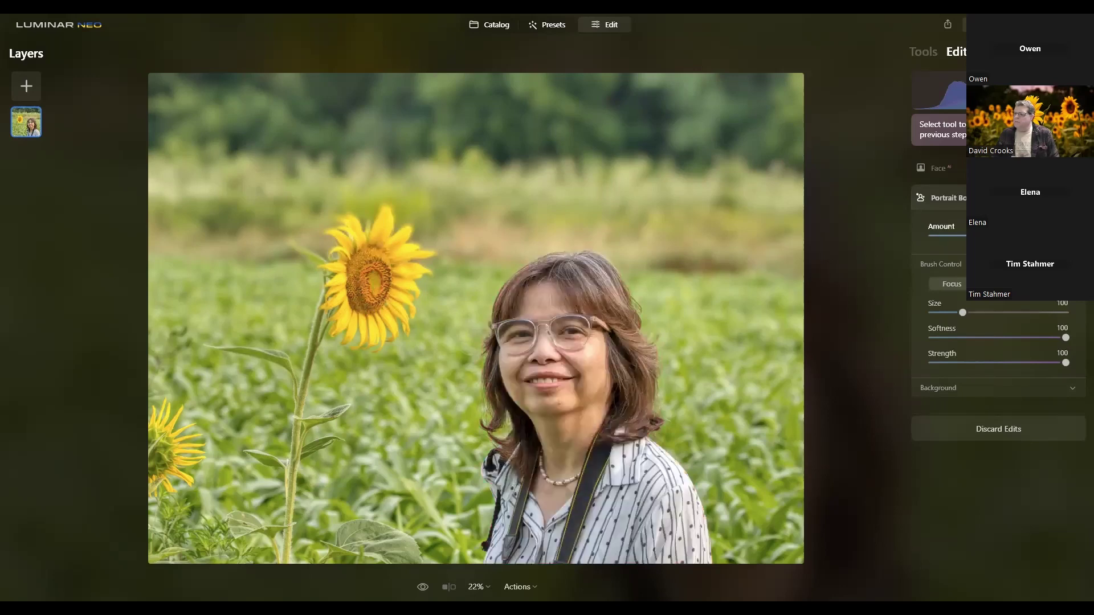
left_click_drag(967, 236, 960, 235)
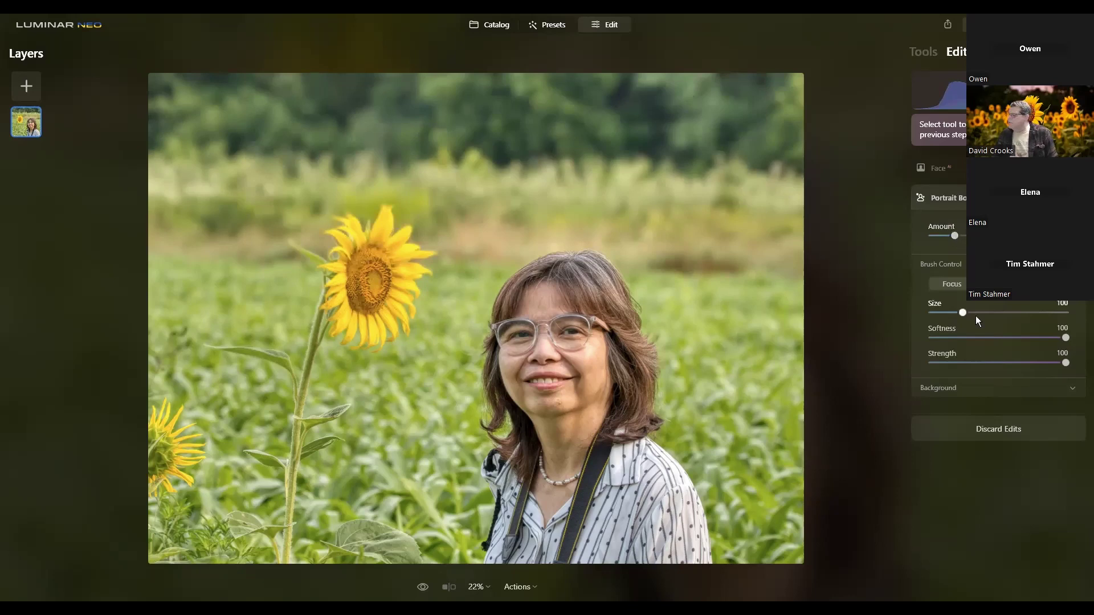
- Set the Portrait Bokeh background's Edges Correction to 26 and its Brightness to -59
left_click(981, 388)
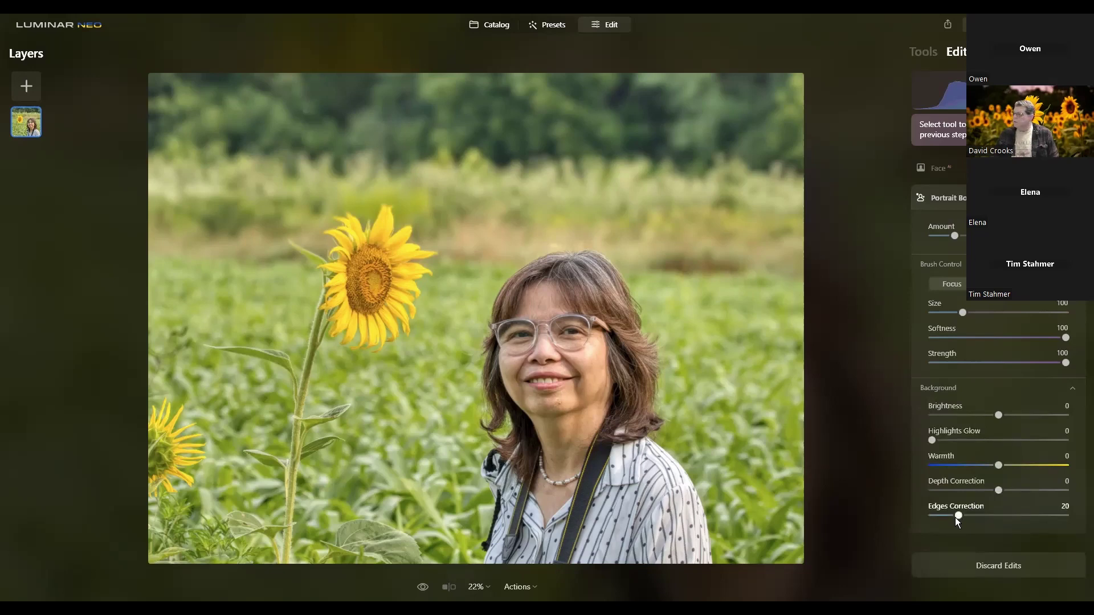
left_click_drag(963, 516, 967, 516)
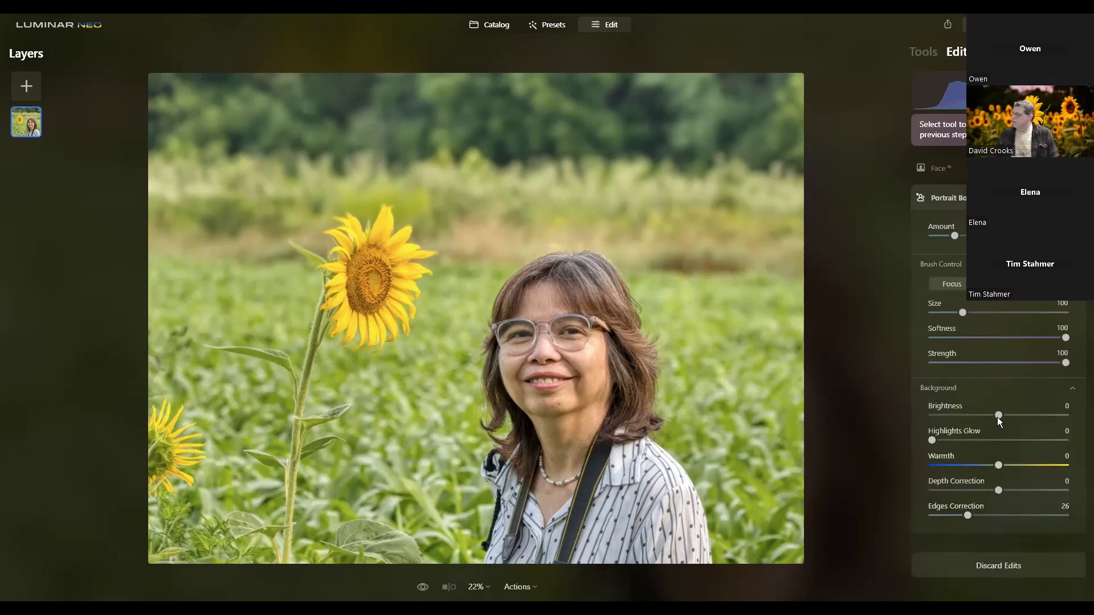
left_click_drag(1004, 413, 957, 415)
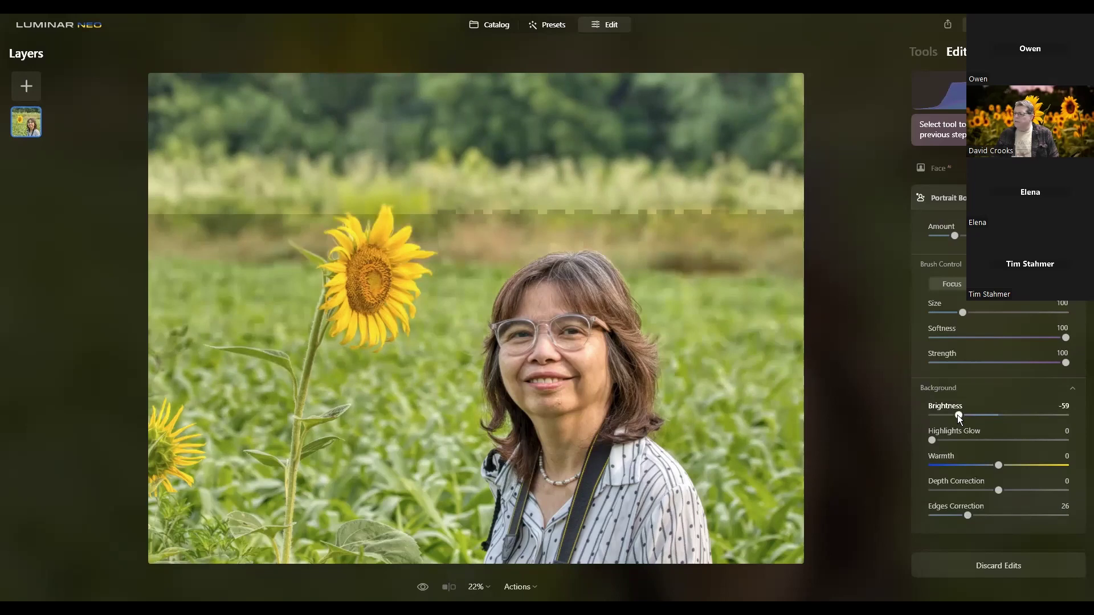
left_click_drag(958, 414, 953, 416)
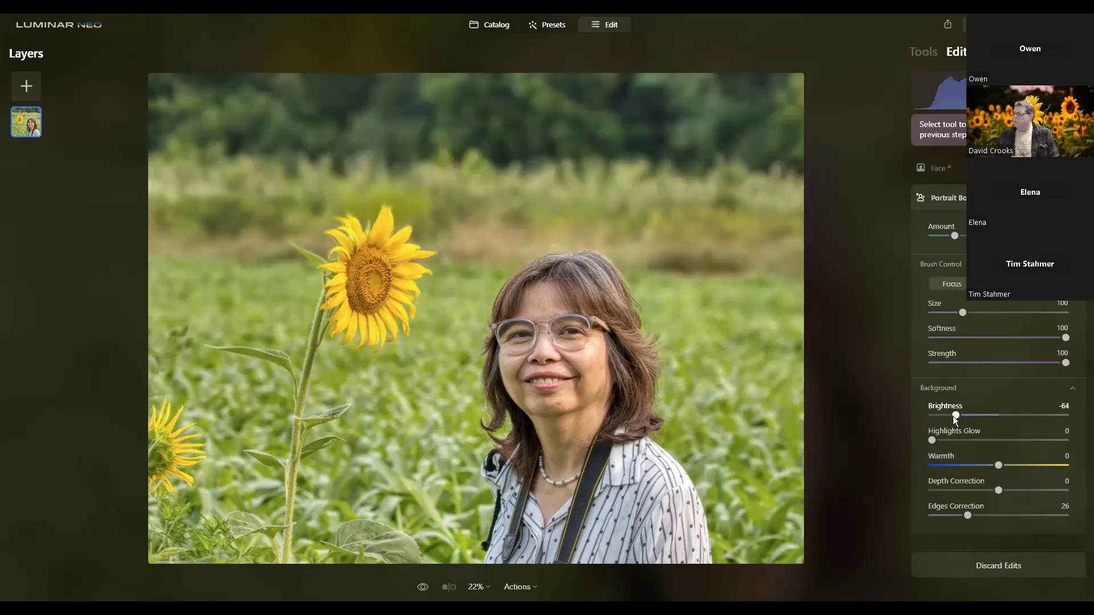
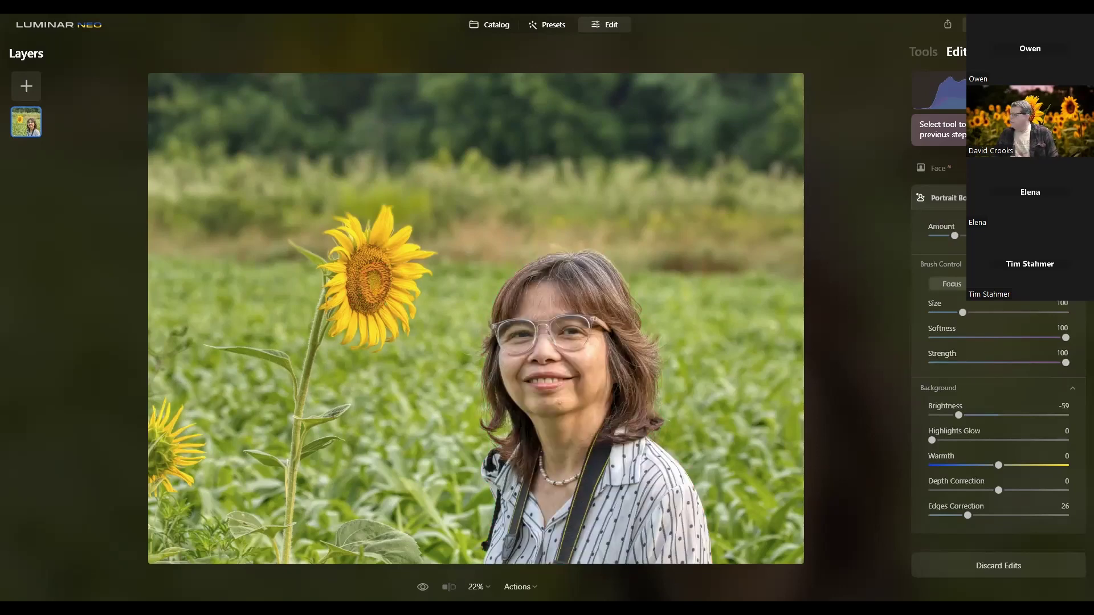
- Review the applied Face and Portrait Bokeh edits, and open a fresh Portrait Bokeh adjustment
left_click(1003, 168)
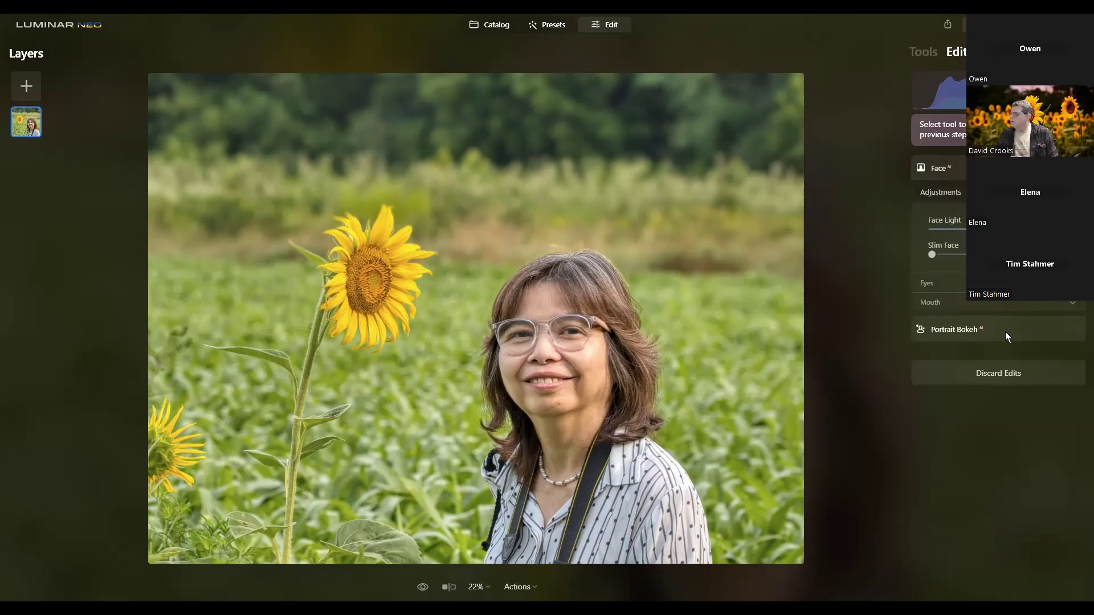
left_click(1006, 327)
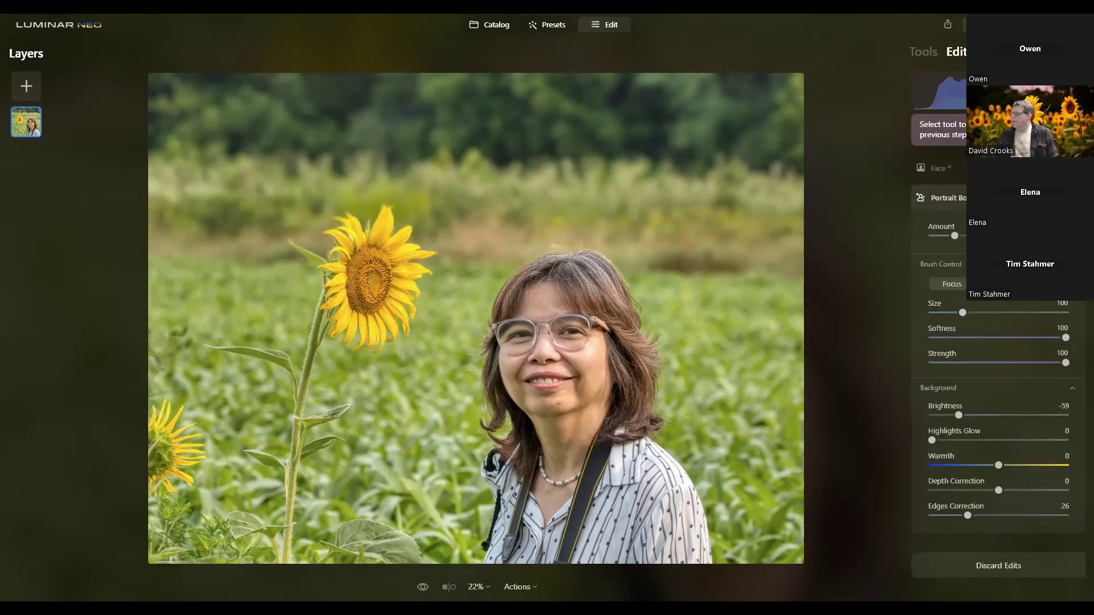
left_click(921, 52)
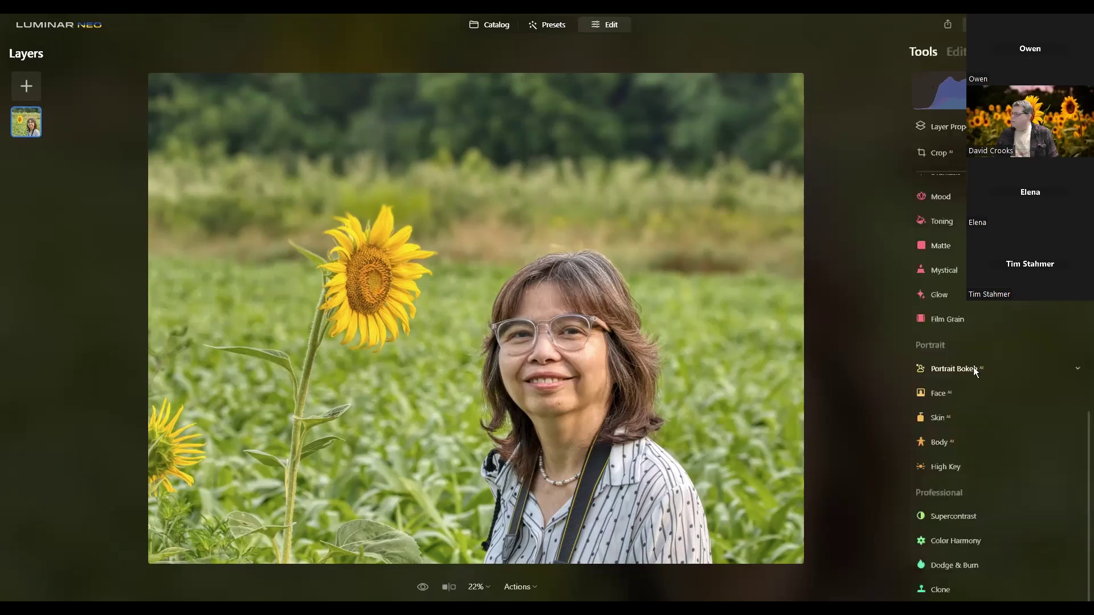
left_click(975, 370)
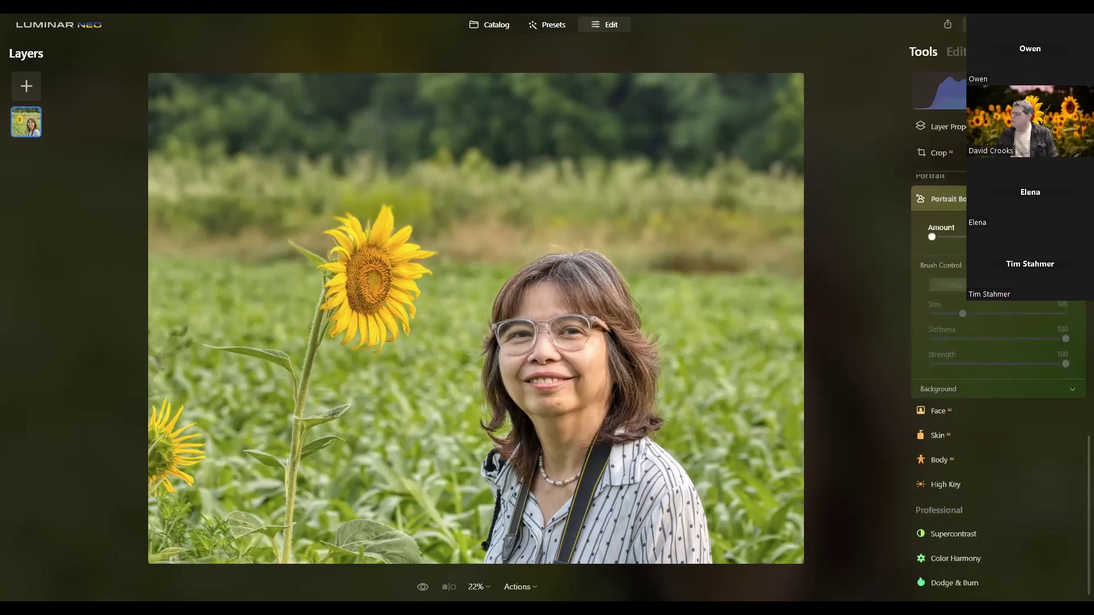
- Examine the masking options of the Atmosphere tool and close it without applying anything
scroll(997, 342, "up", 1)
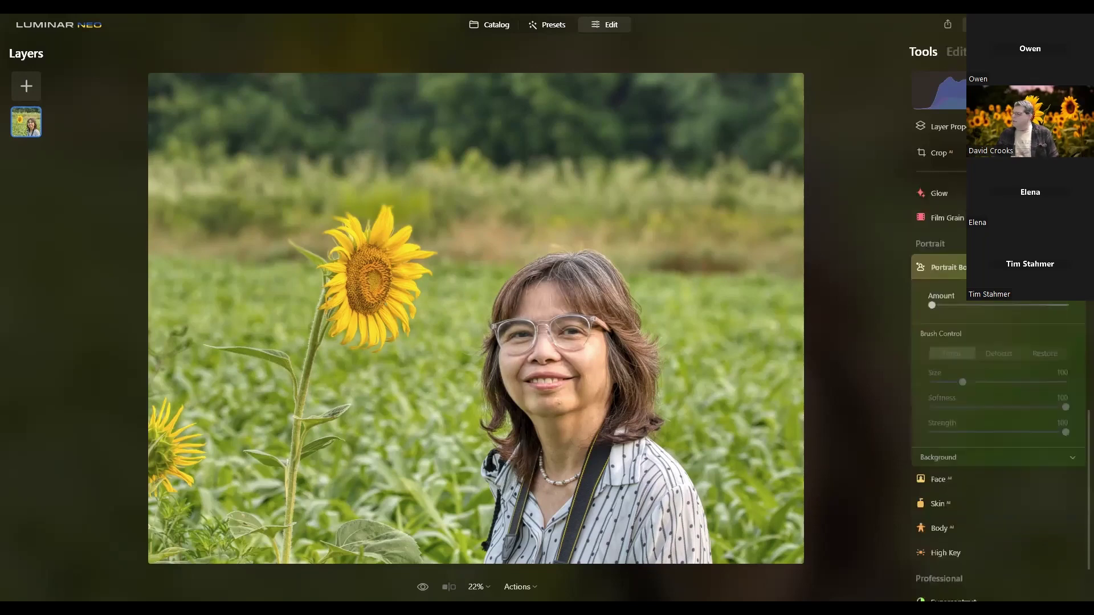
scroll(997, 342, "up", 3)
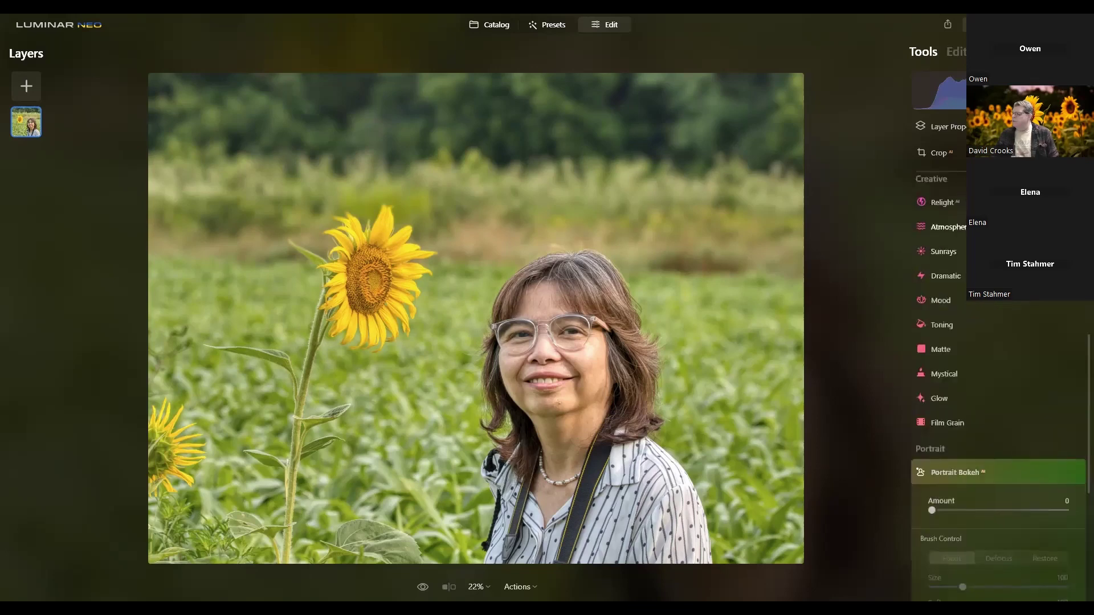
left_click(945, 226)
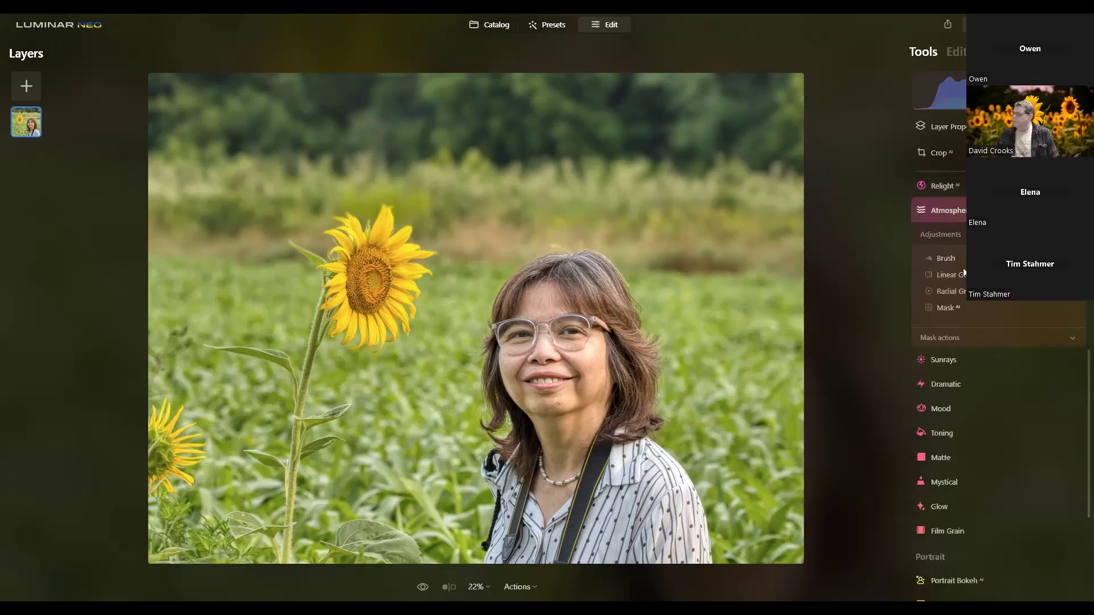
left_click(948, 235)
left_click(949, 209)
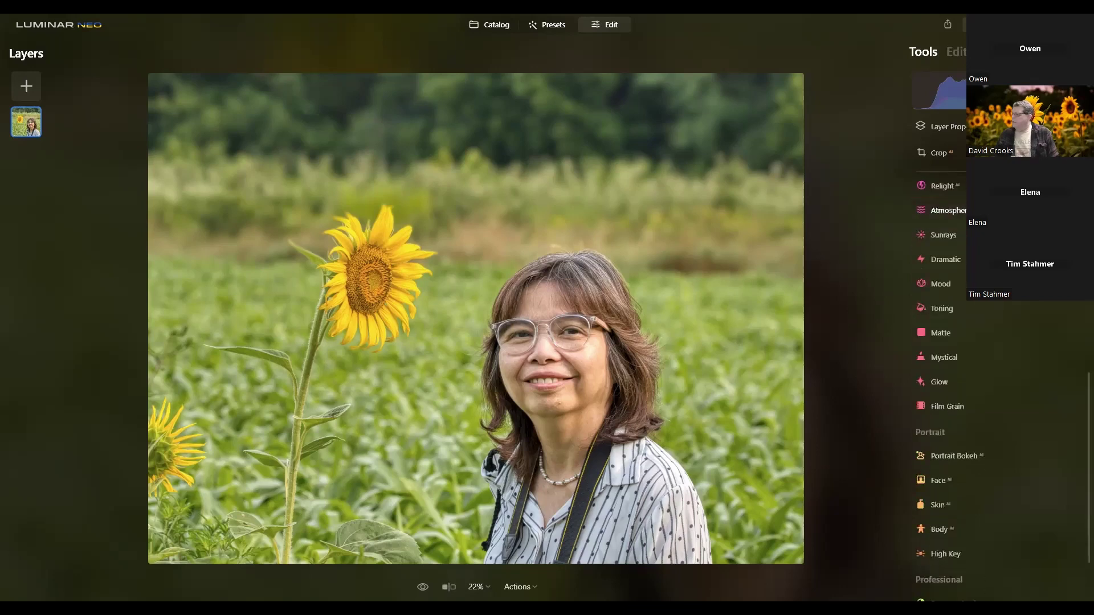
- Add a second Portrait Bokeh by raising its Amount, choose the Defocus brush, and close the tool
scroll(985, 383, "down", 2)
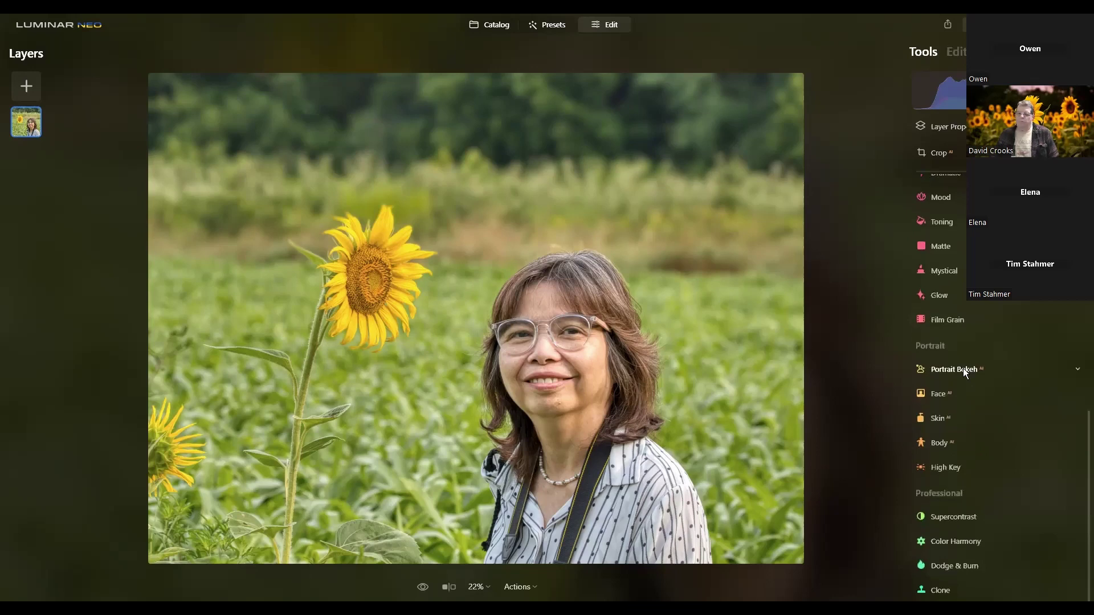
left_click(962, 368)
scroll(1017, 435, "down", 3)
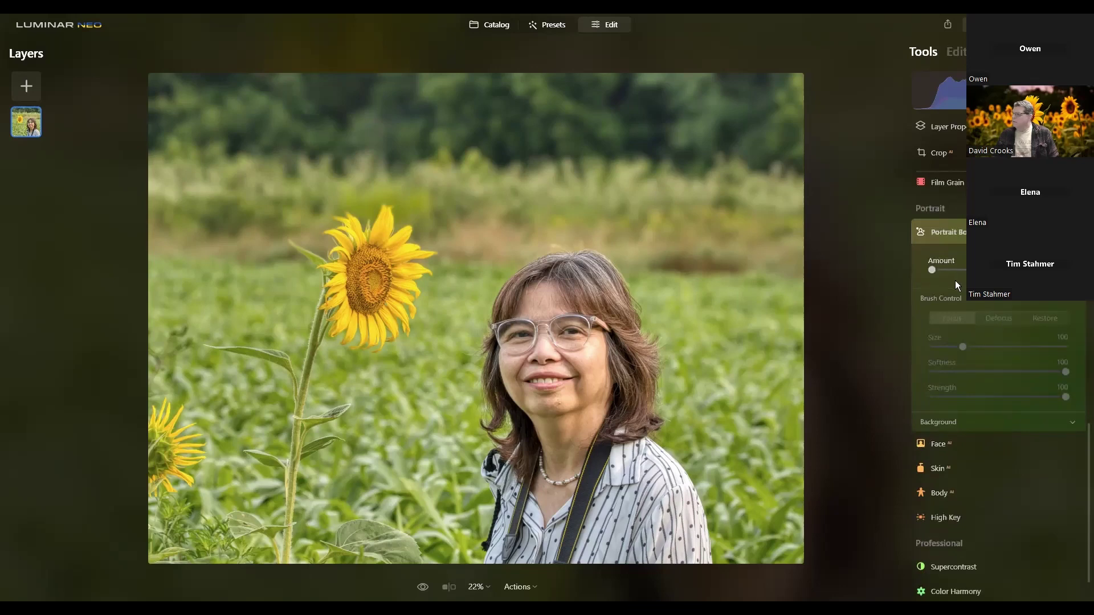
left_click_drag(932, 270, 969, 269)
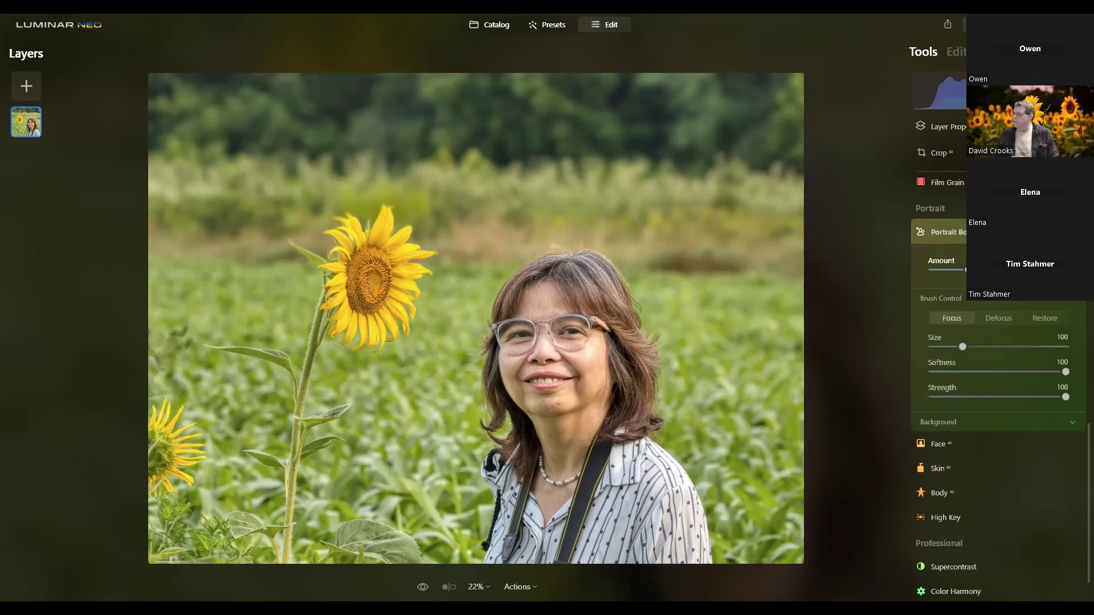
left_click(998, 318)
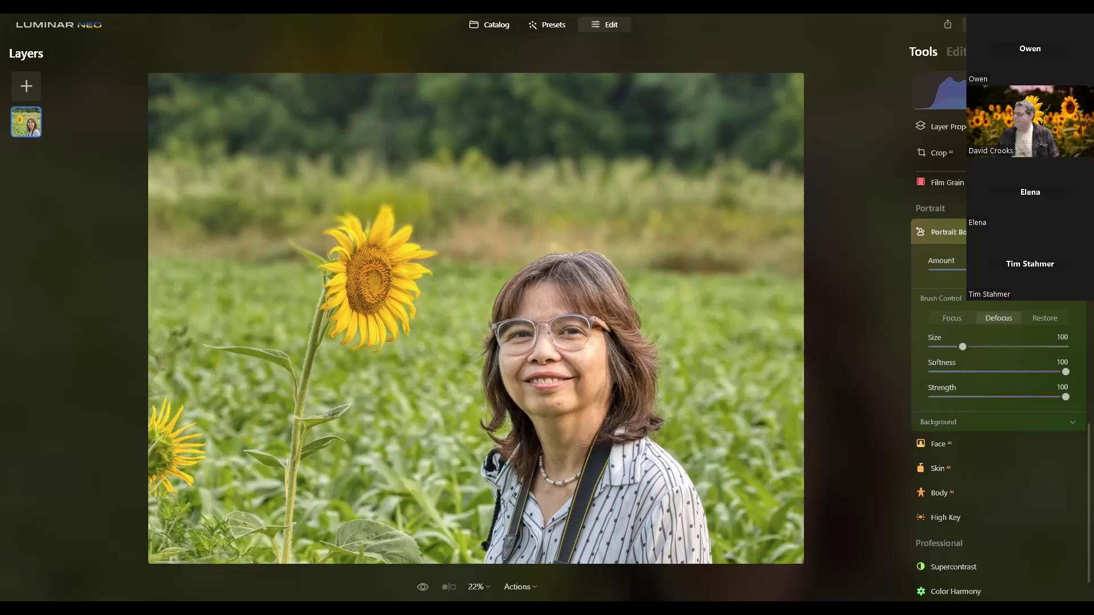
left_click(957, 232)
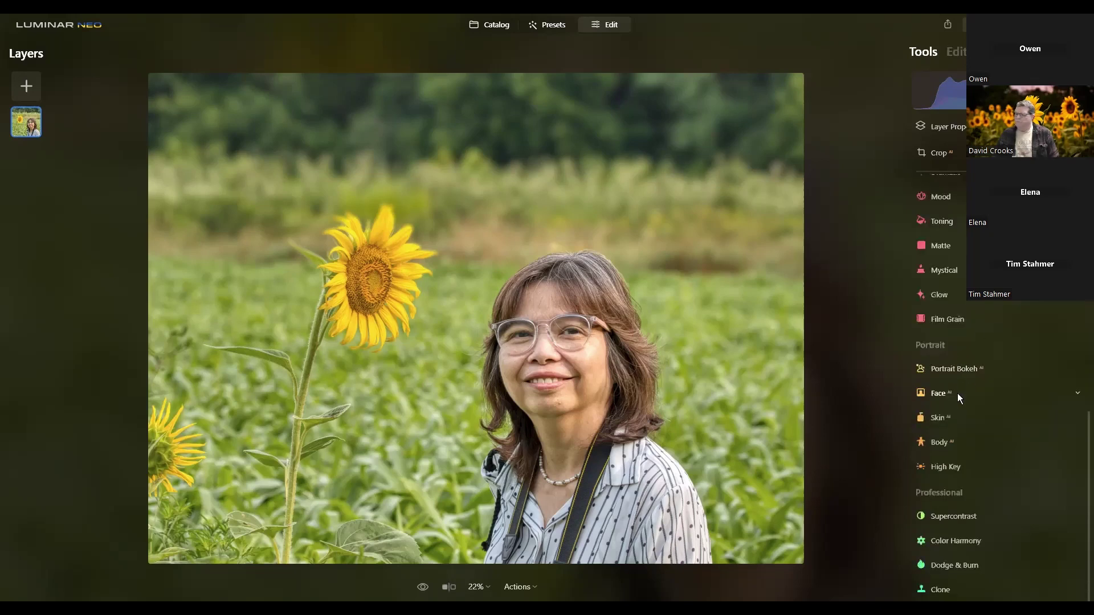
- Crop the photo with a Free ratio, trimming most of the second sunflower, part of the dark trees and a sliver along the bottom
scroll(957, 283, "up", 3)
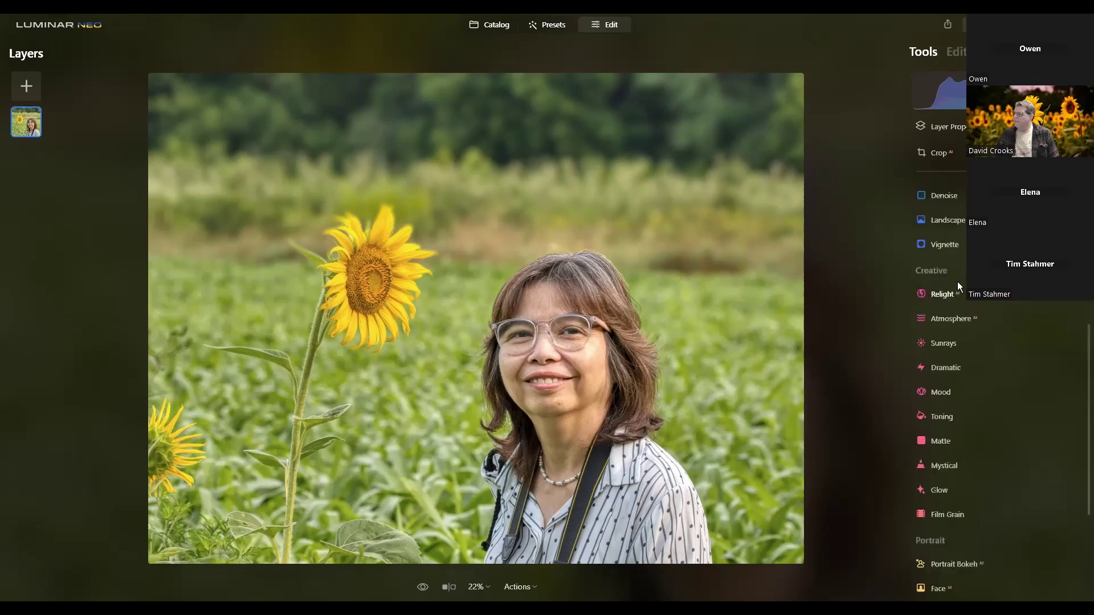
scroll(957, 285, "up", 3)
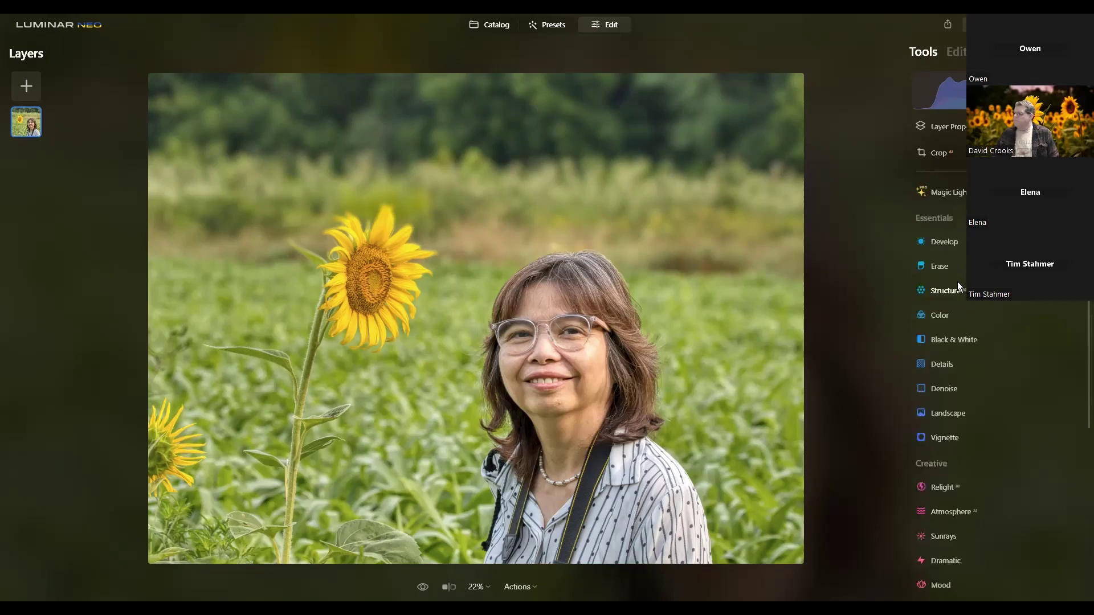
scroll(957, 282, "up", 3)
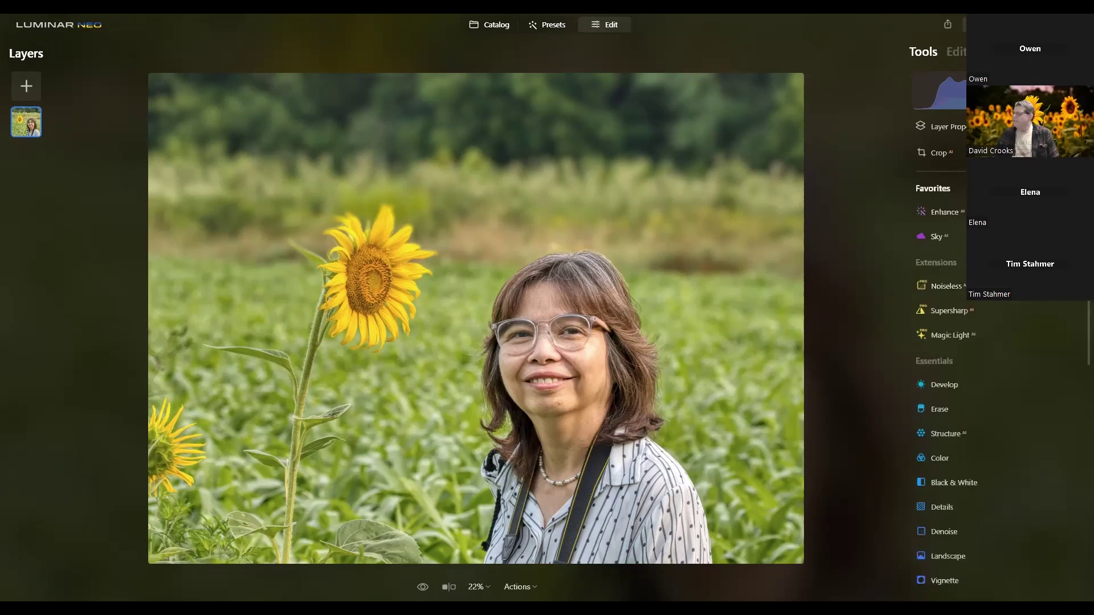
key("c")
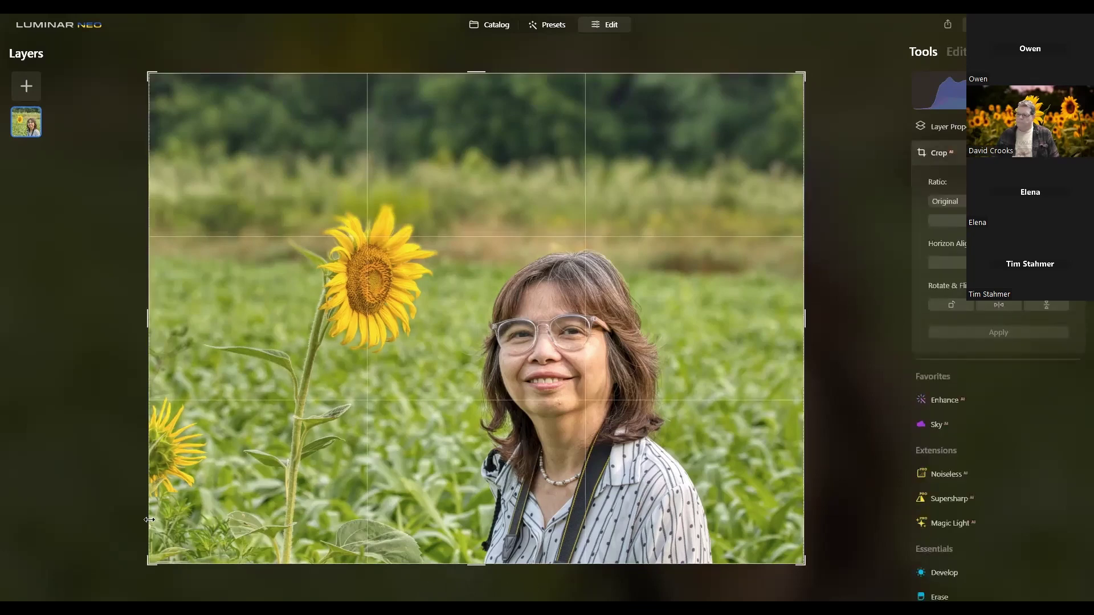
left_click_drag(151, 563, 178, 567)
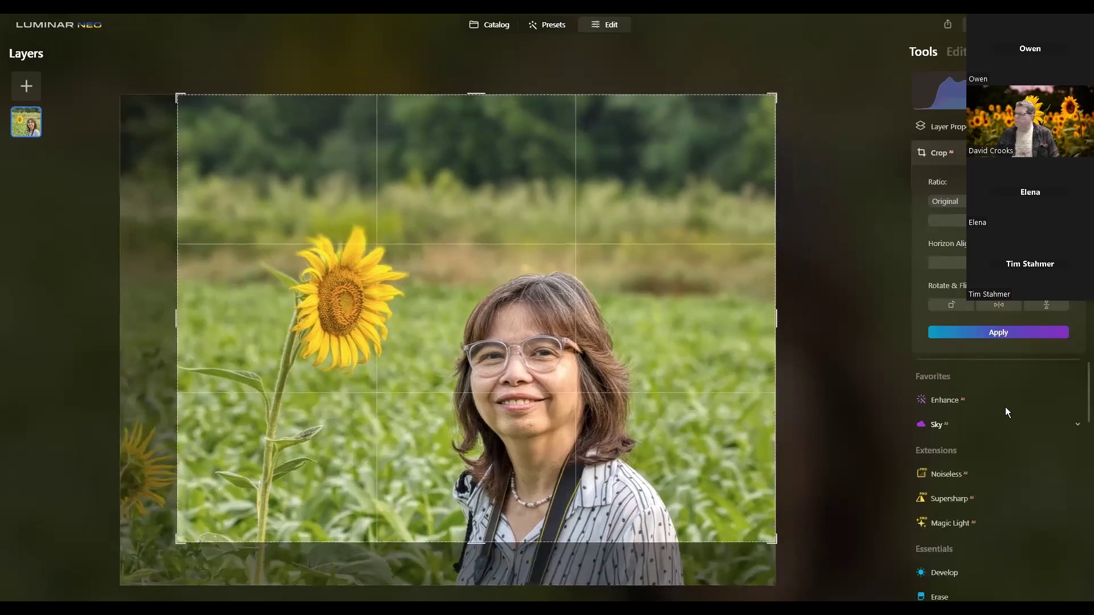
left_click(945, 201)
left_click(946, 234)
left_click_drag(505, 544, 504, 561)
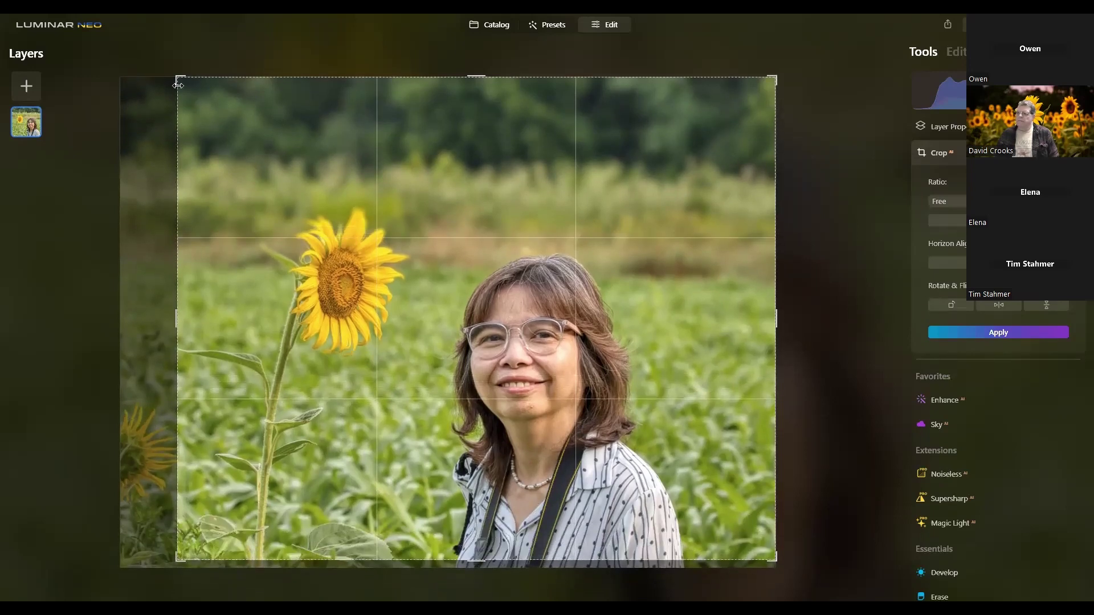
left_click_drag(178, 78, 180, 107)
left_click_drag(261, 139, 283, 139)
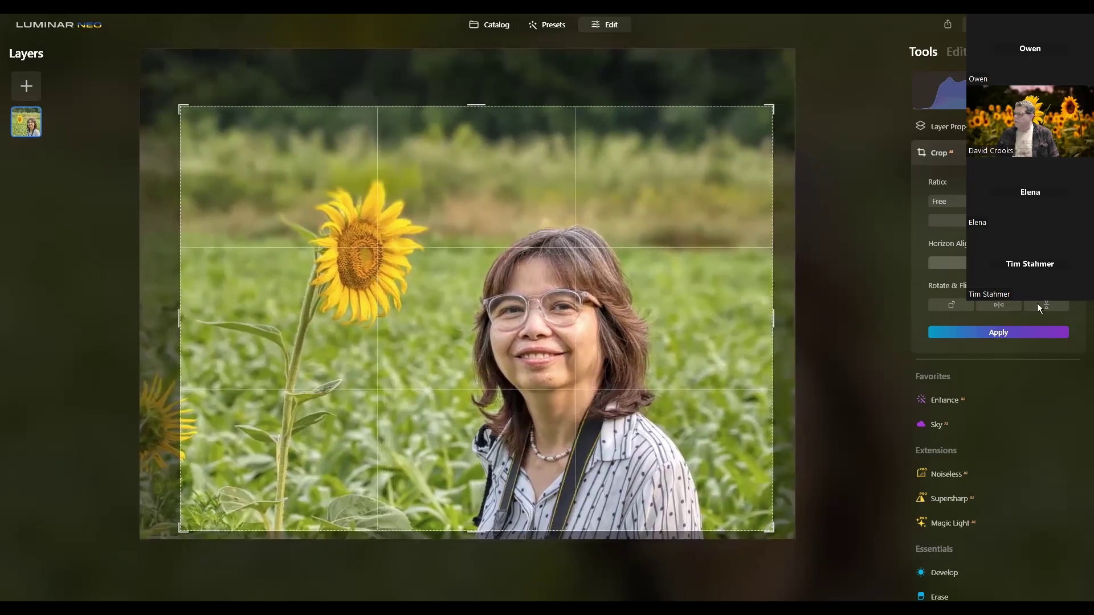
left_click(1024, 335)
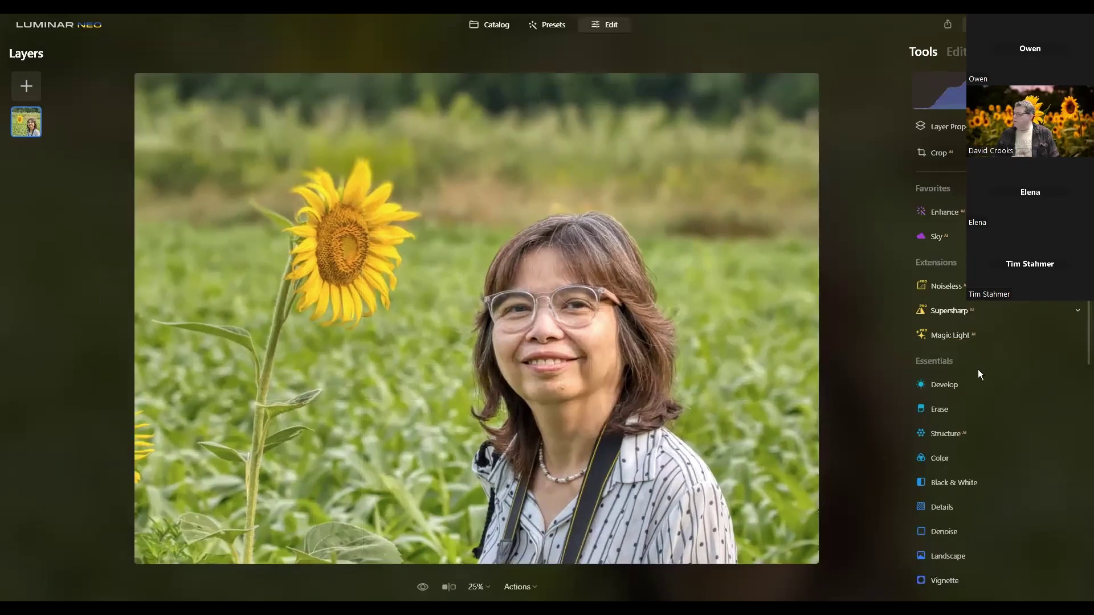
- Erase the leftover petals of the second sunflower at the photo's left edge, repeating until the remnants are covered
left_click(954, 410)
mouse_move(136, 410)
left_mouse_down()
mouse_move(143, 451)
mouse_move(149, 439)
mouse_move(140, 436)
mouse_move(135, 455)
mouse_move(151, 453)
mouse_move(137, 470)
mouse_move(141, 495)
left_mouse_up()
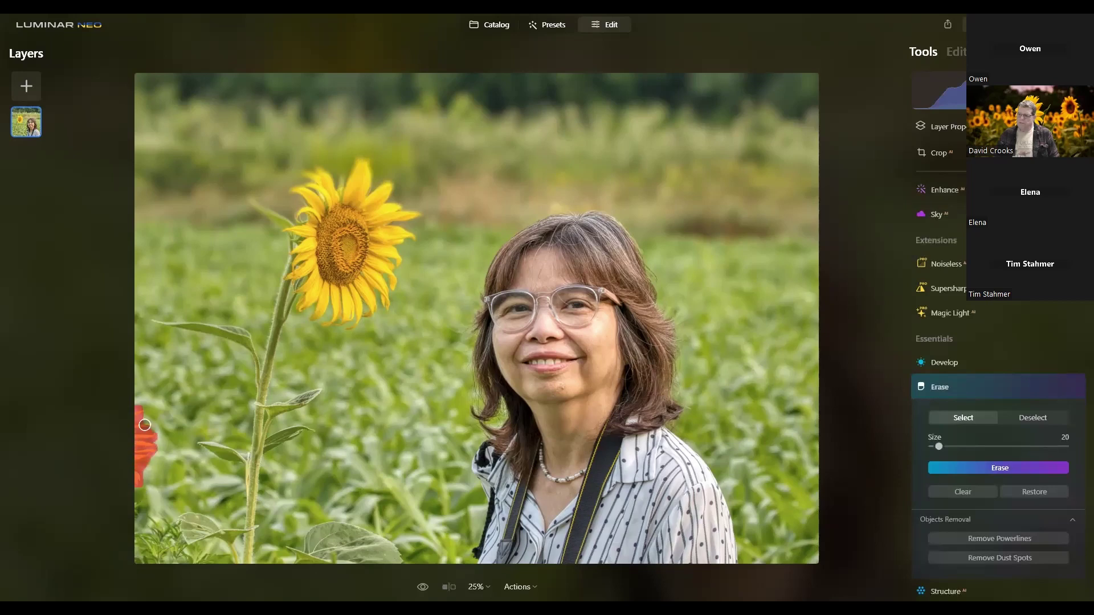
left_click(989, 466)
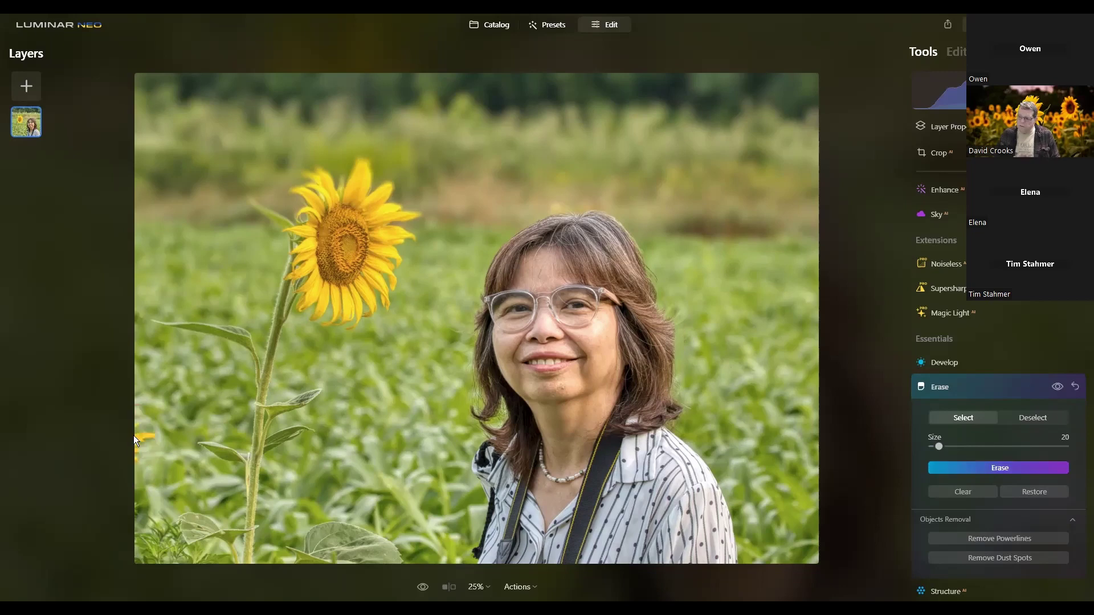
mouse_move(142, 436)
left_mouse_down()
mouse_move(135, 456)
mouse_move(150, 420)
mouse_move(149, 430)
left_mouse_up()
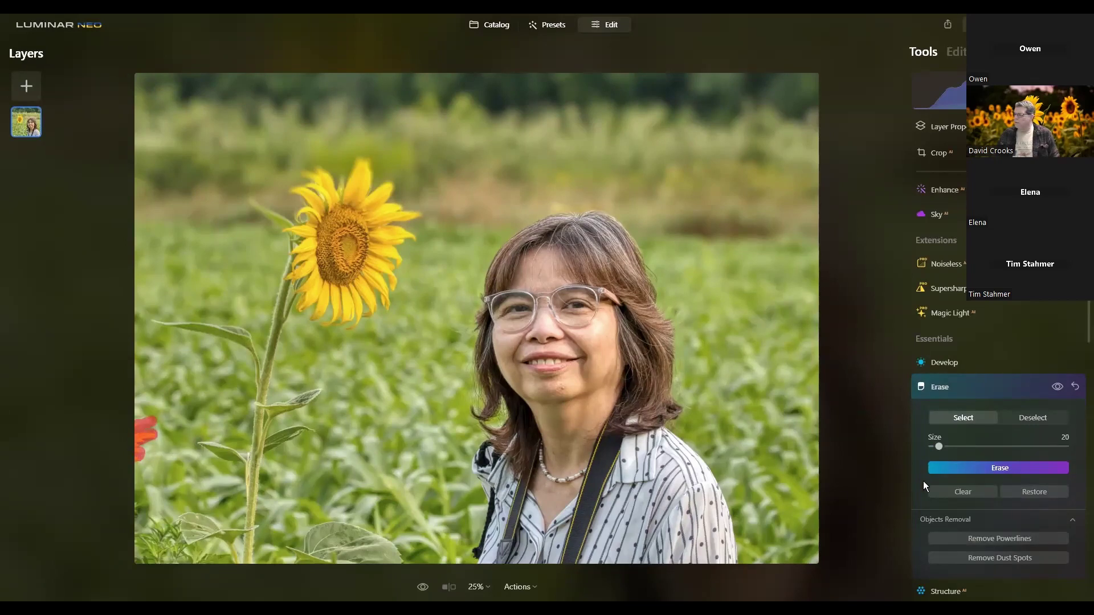
left_click(969, 470)
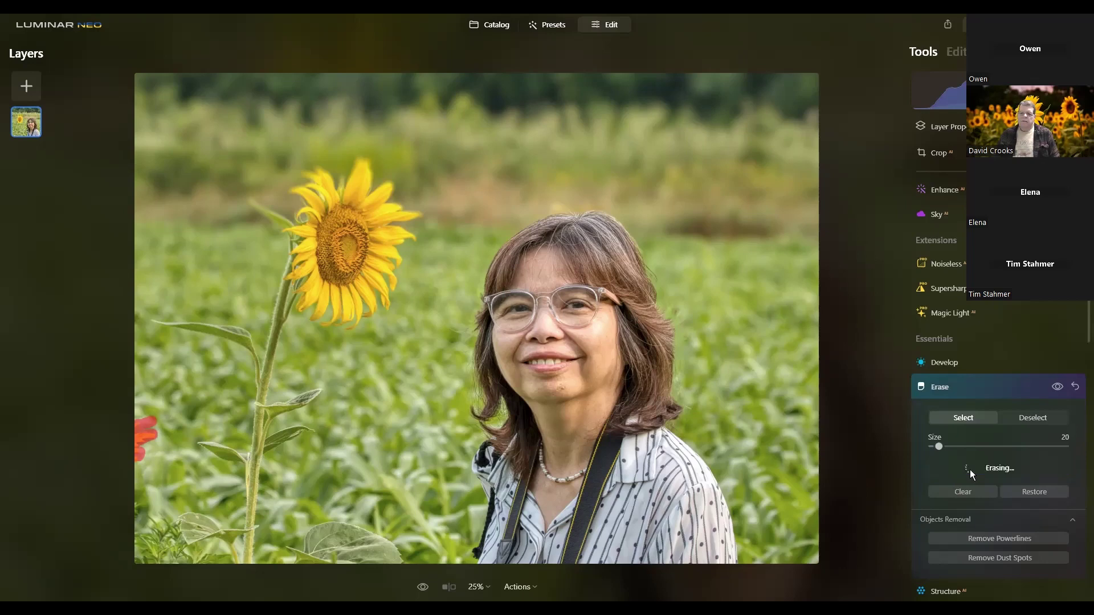
left_click(138, 433)
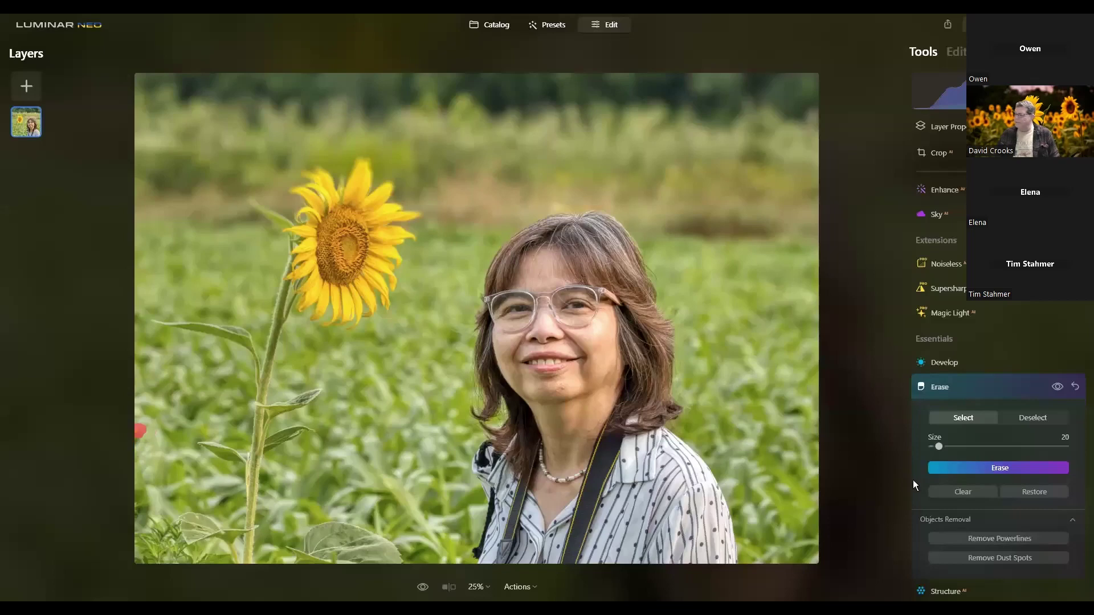
left_click(963, 464)
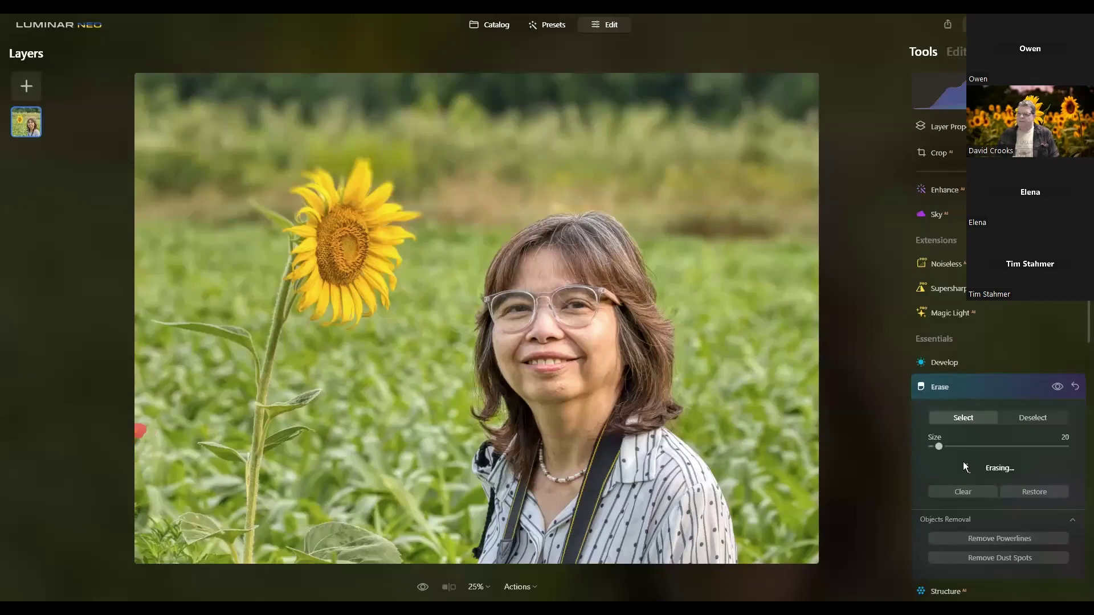
left_click_drag(134, 417, 136, 438)
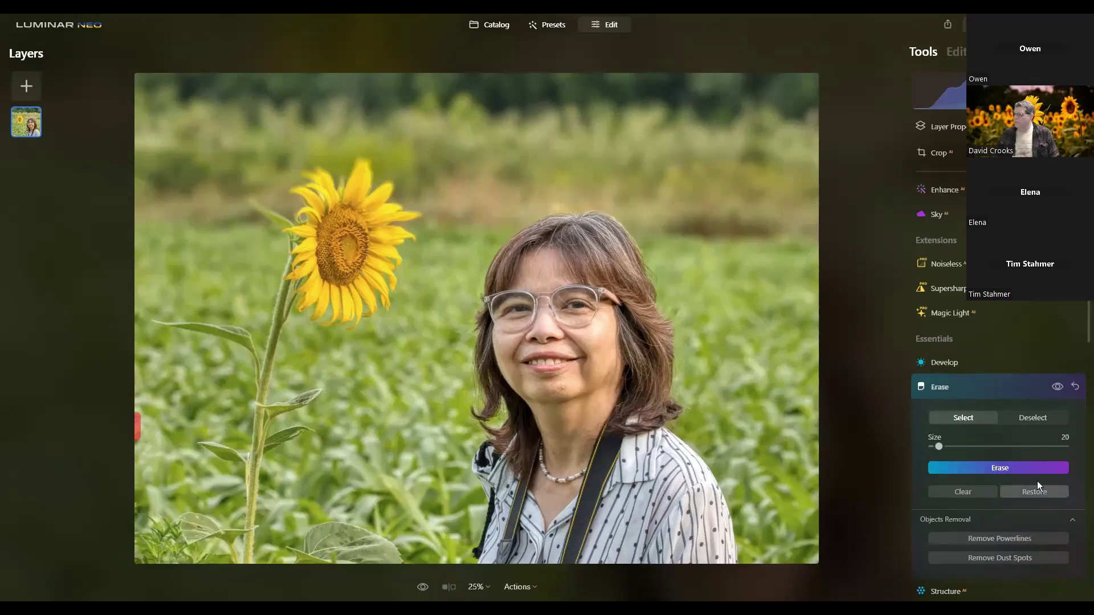
left_click(1015, 476)
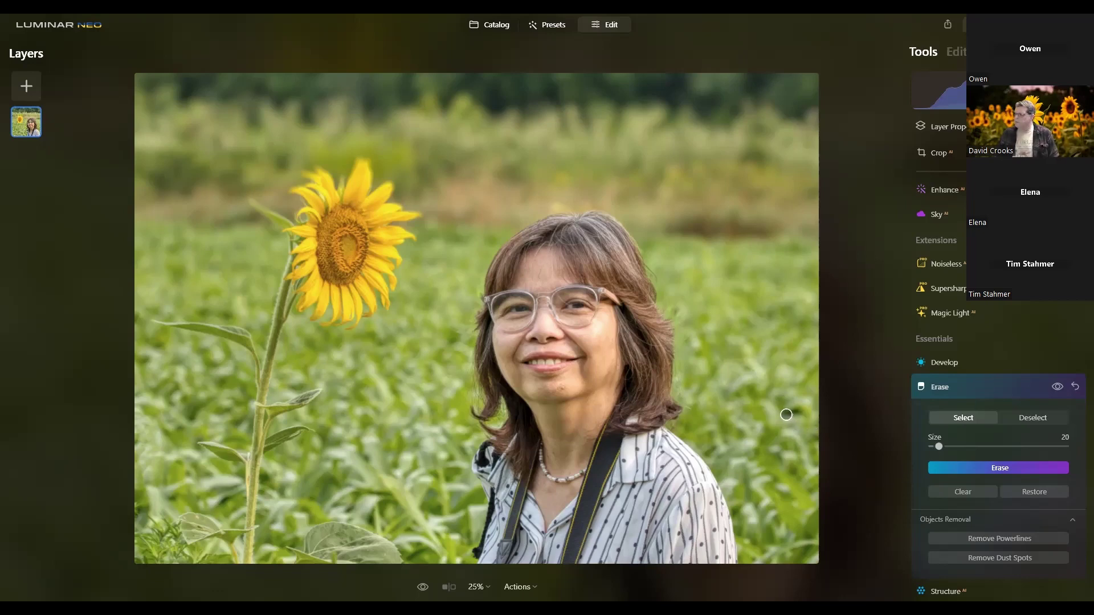
- Erase a small spot in the green field beside the woman's shoulder and close the Erase tool
left_click_drag(796, 411, 788, 416)
left_click(977, 466)
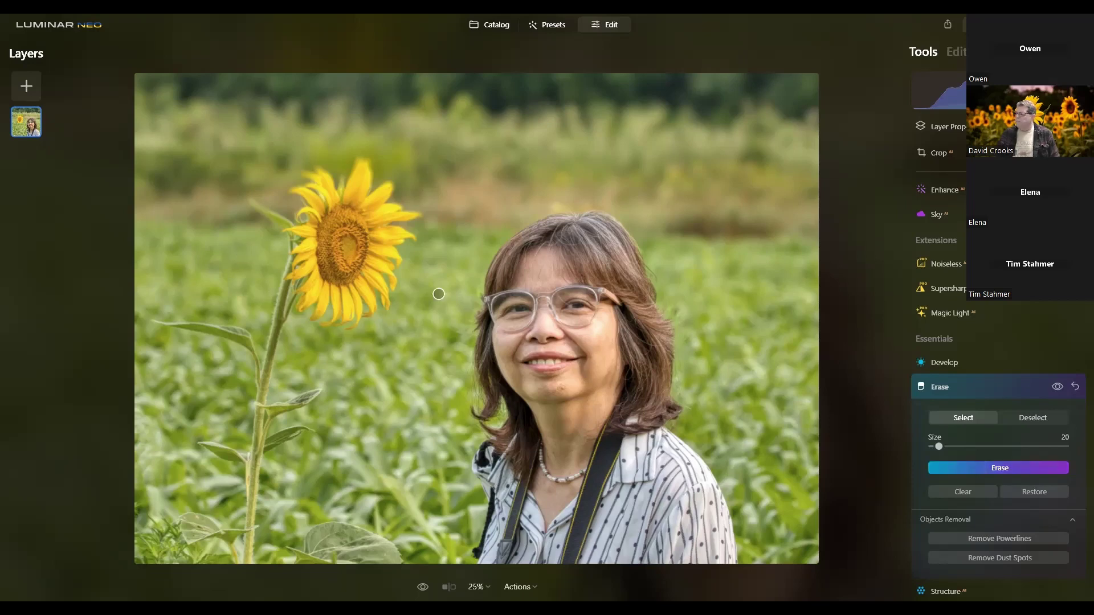
left_click(962, 381)
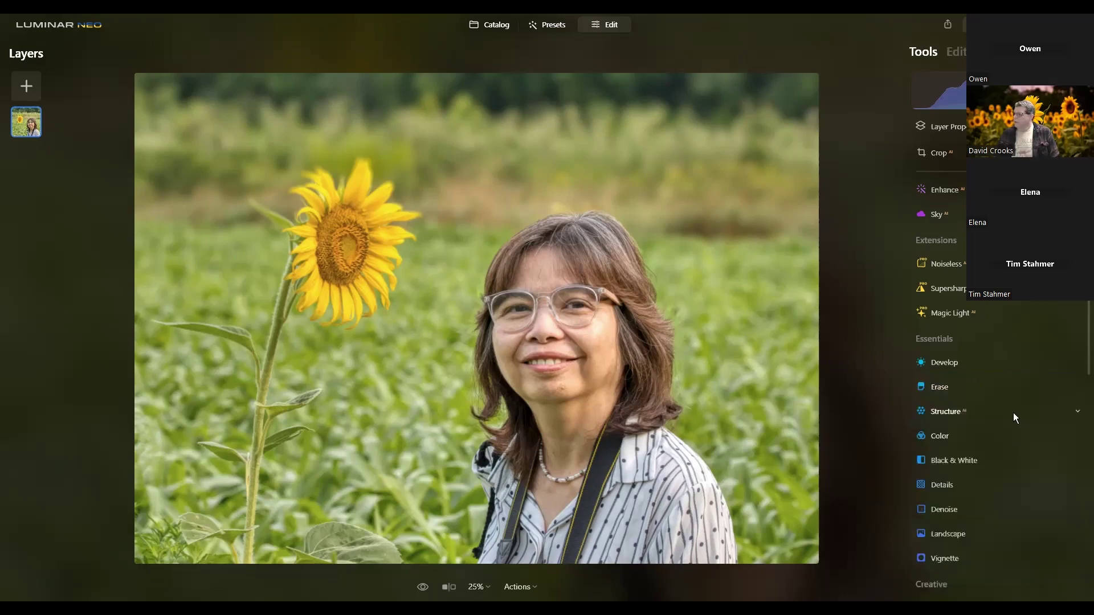
- Add a vignette with an Amount of -58 to darken the photo's edges, and close the Vignette tool
scroll(1013, 412, "down", 2)
left_click(978, 488)
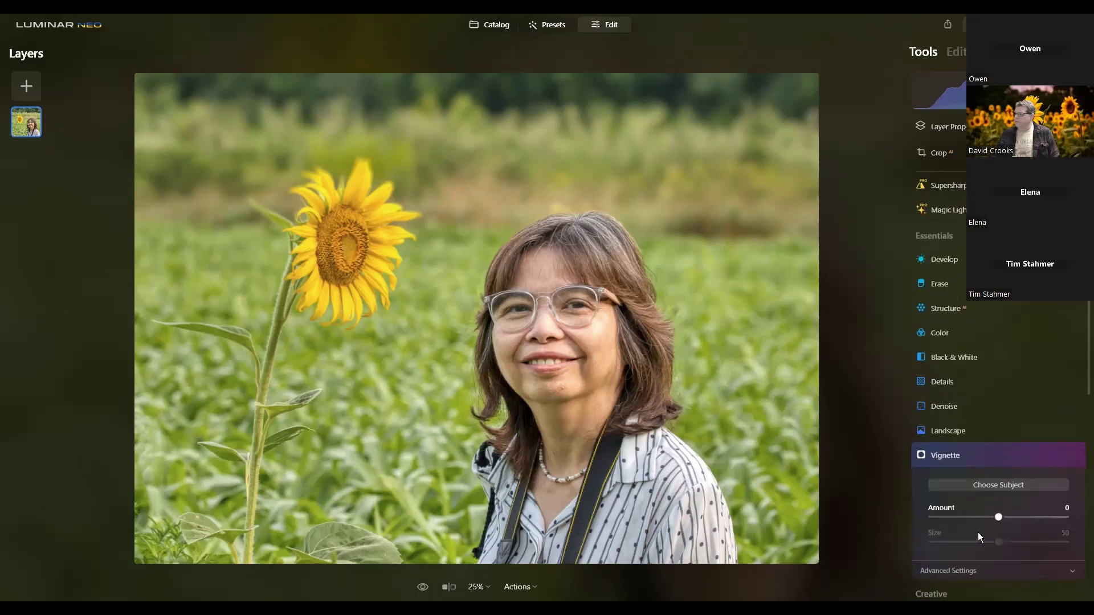
left_click_drag(979, 516, 959, 513)
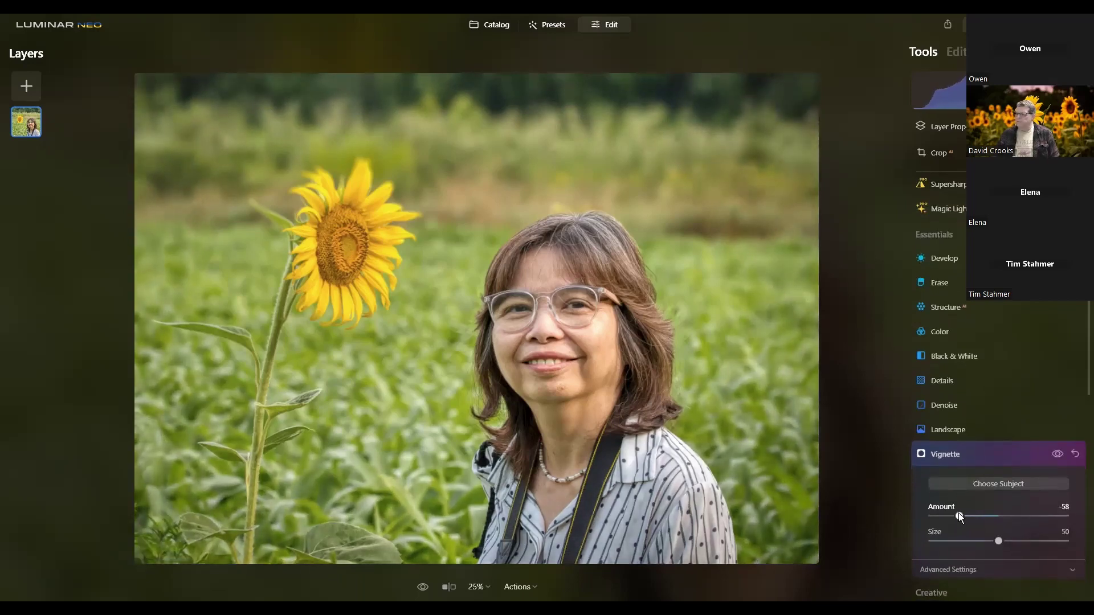
left_click(1008, 453)
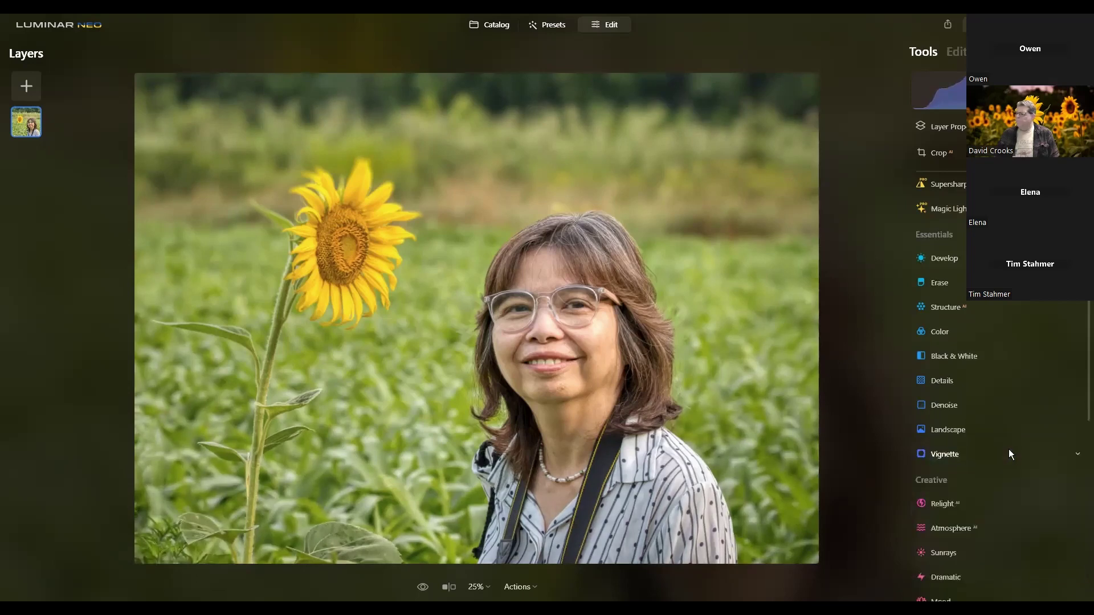
- In the Face tool's eye adjustments, set Iris Flare to 38, Enlarge Eyes to 26 and Eye Whitening to 38
scroll(1008, 450, "down", 2)
scroll(1007, 444, "down", 4)
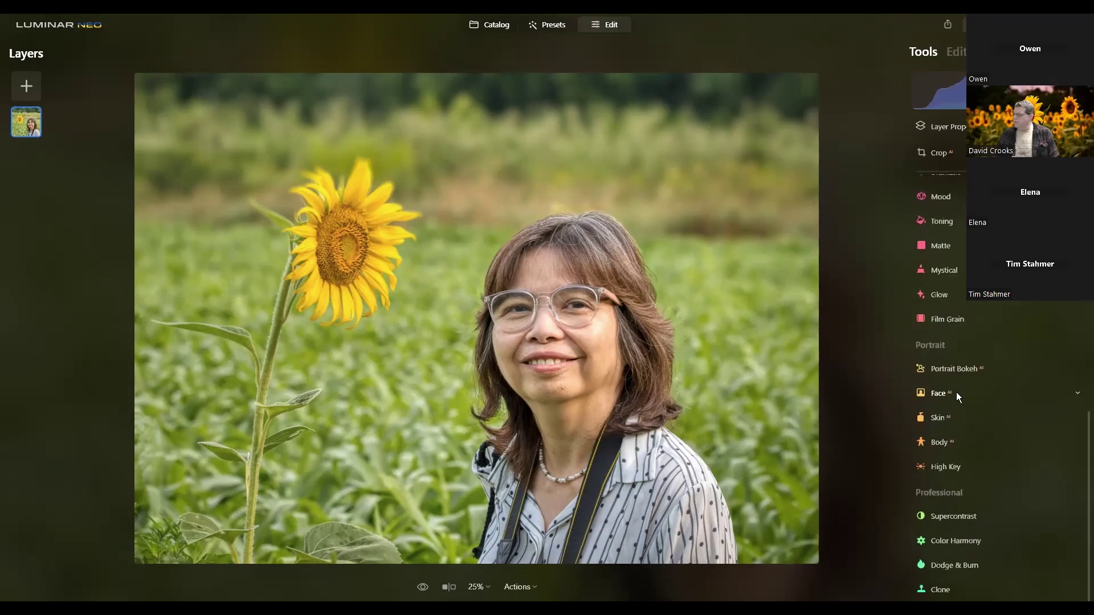
left_click(938, 393)
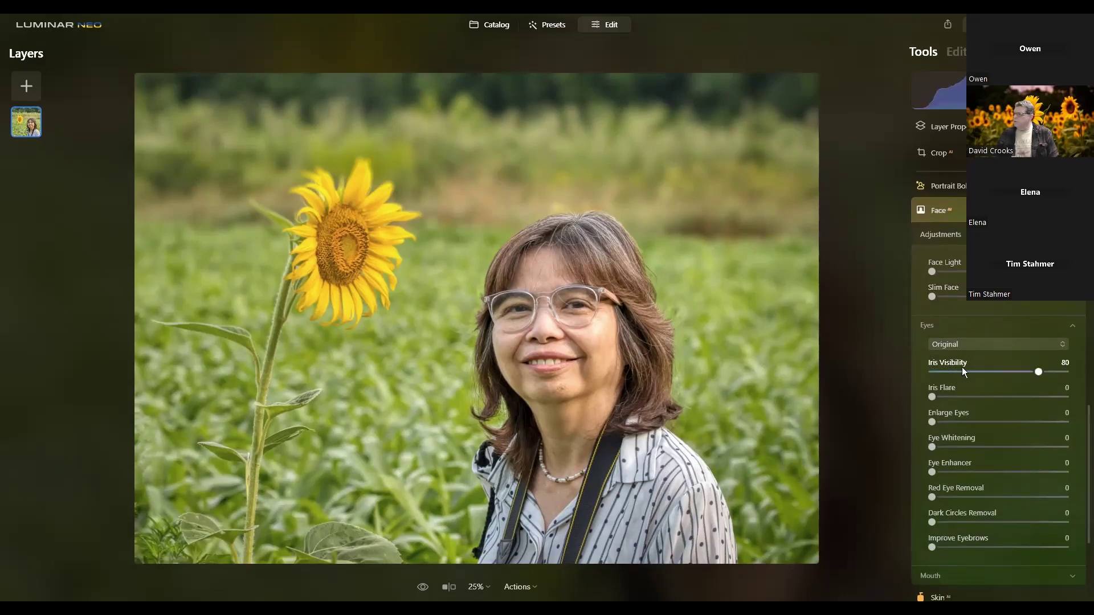
left_click_drag(959, 394, 984, 442)
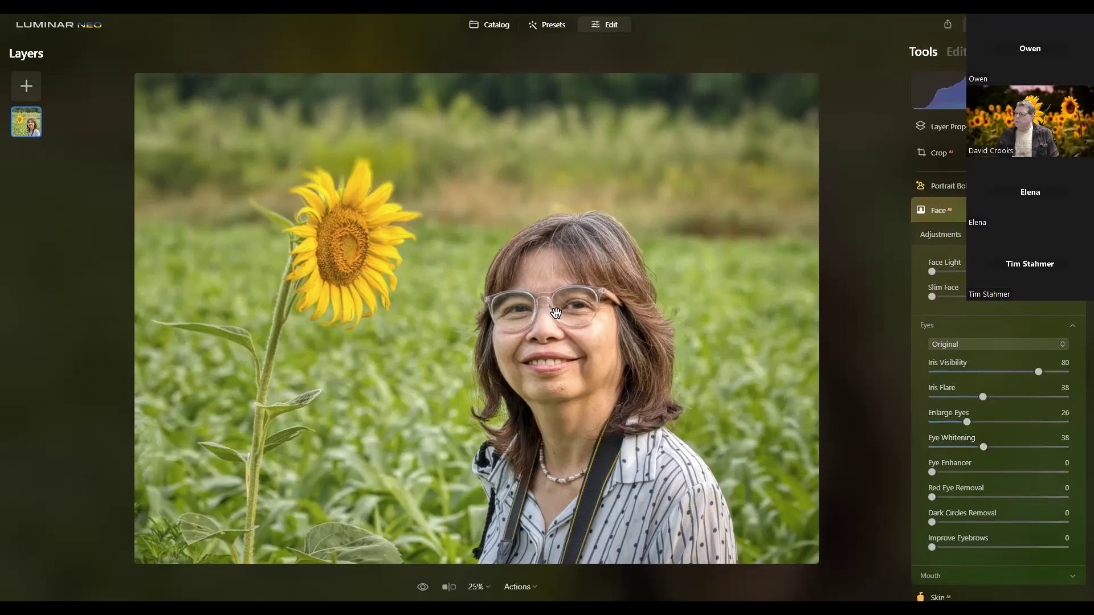
- Zoom in on the woman's face and set Eye Whitening to 100 and Eye Enhancer to 34
scroll(556, 313, "up", 1)
scroll(556, 312, "up", 2)
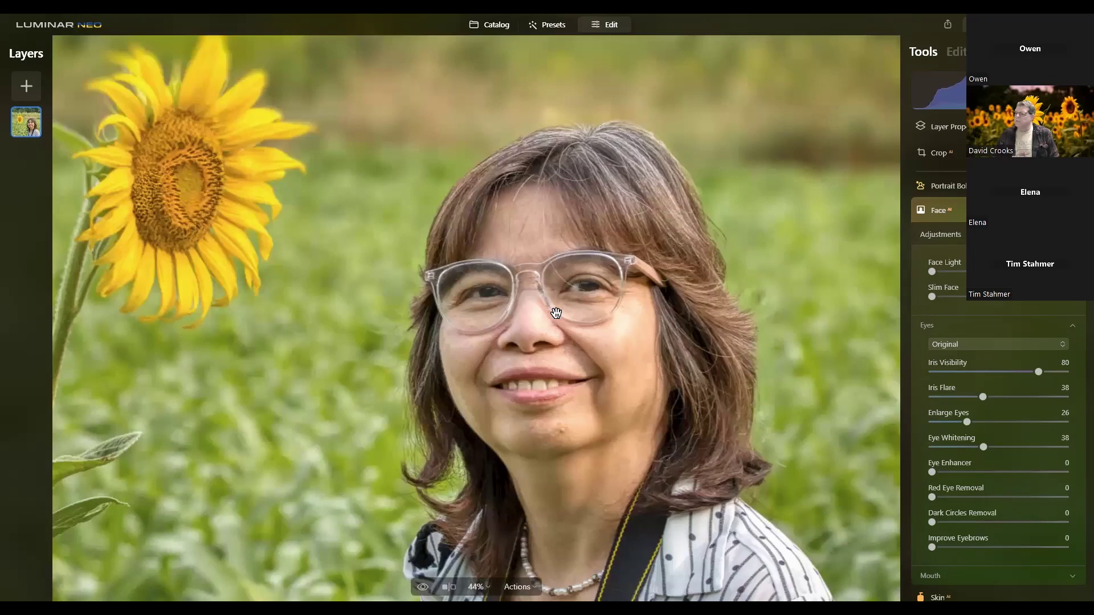
scroll(556, 313, "up", 1)
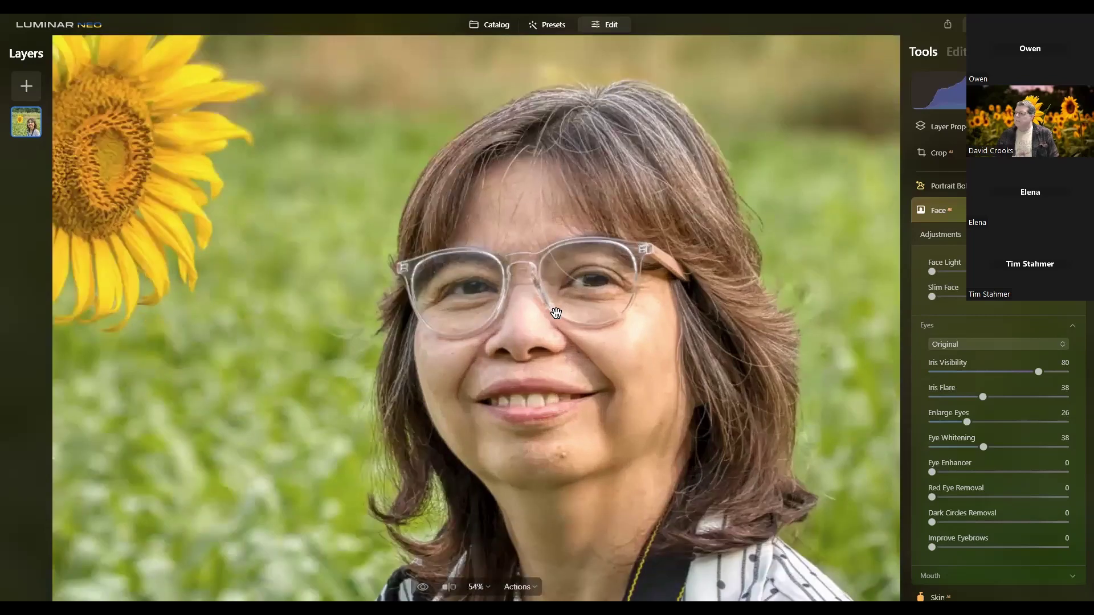
scroll(556, 313, "up", 1)
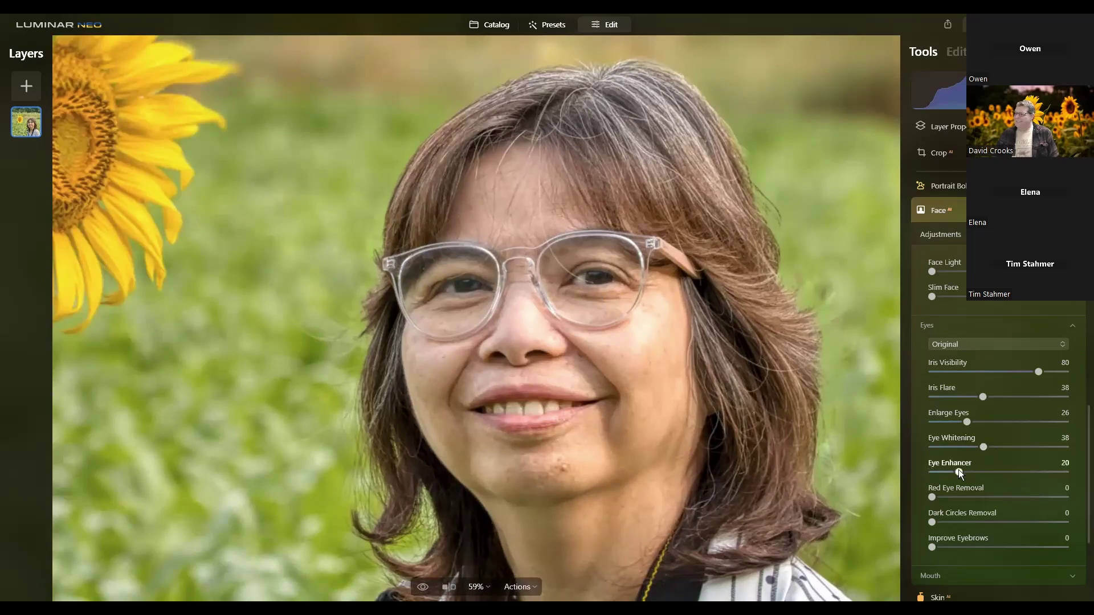
left_click_drag(981, 447, 996, 447)
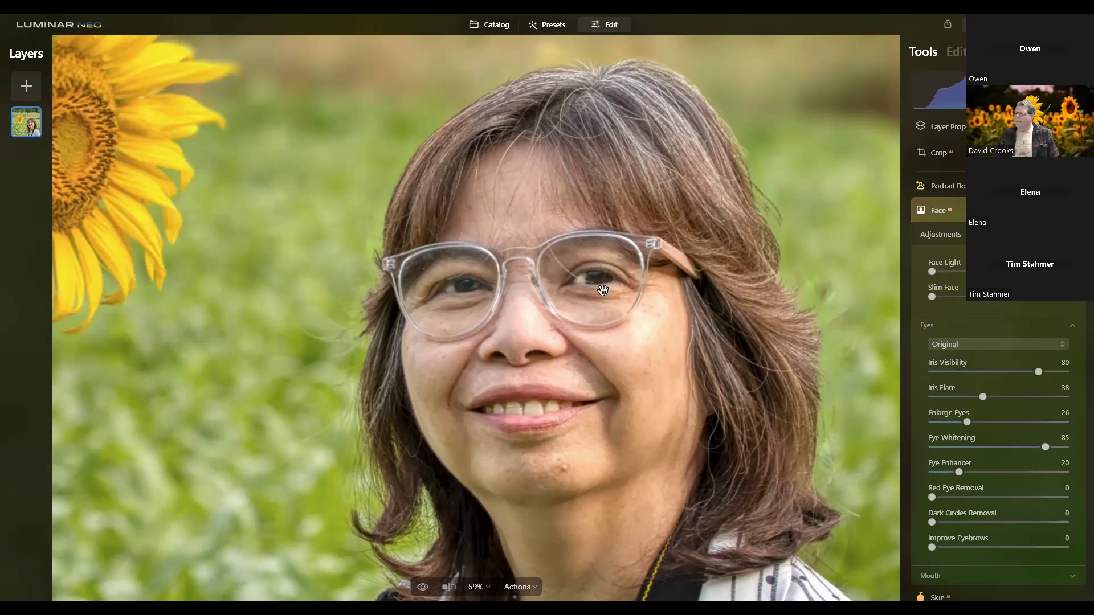
scroll(603, 291, "up", 2)
scroll(603, 290, "up", 1)
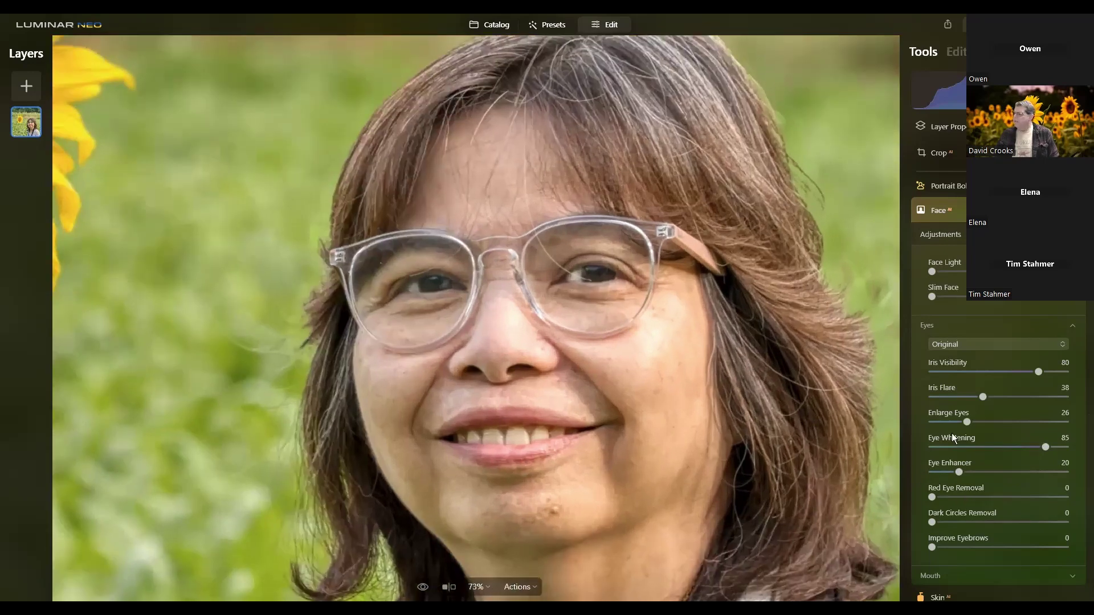
left_click_drag(1046, 448, 1070, 450)
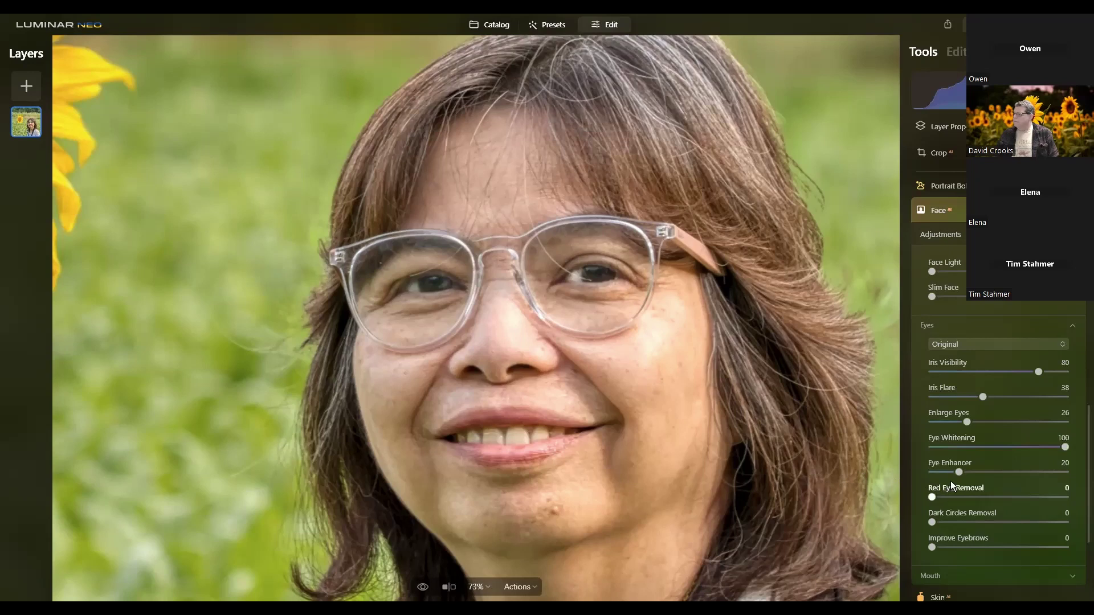
left_click_drag(959, 472, 977, 473)
- Set Improve Eyebrows to 64 and increase Dark Circles Removal for the woman's eyes
scroll(964, 496, "down", 2)
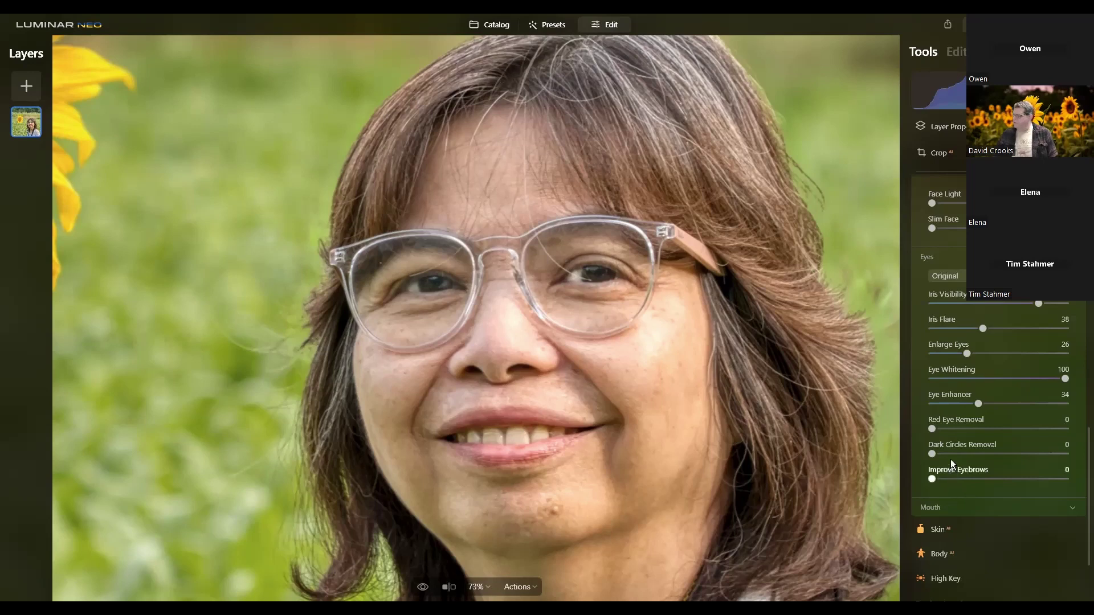
left_click_drag(931, 453, 1003, 482)
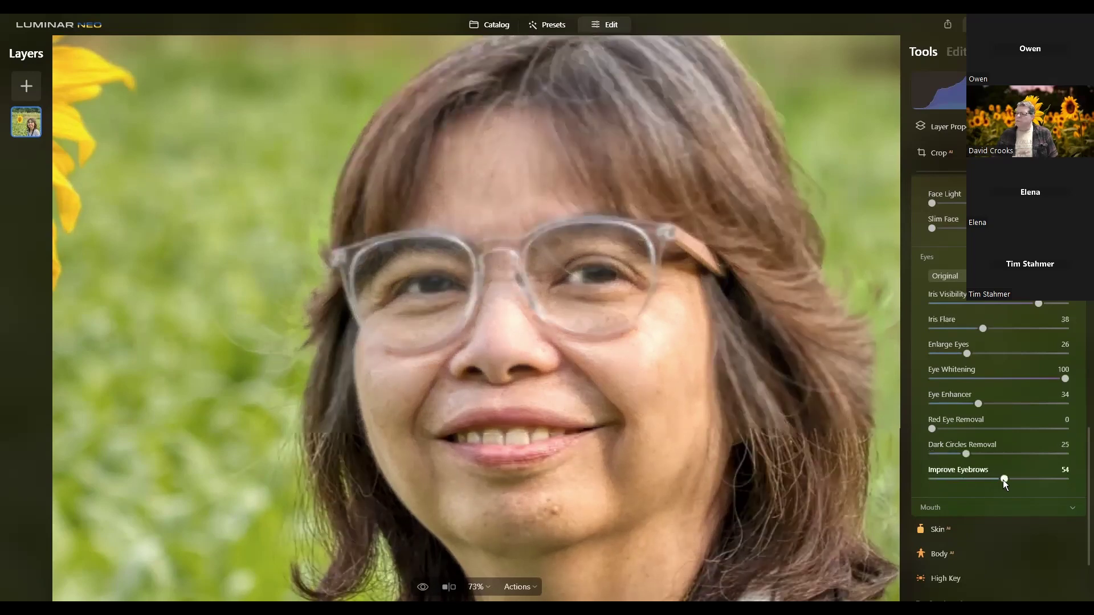
left_click_drag(1004, 479, 1016, 477)
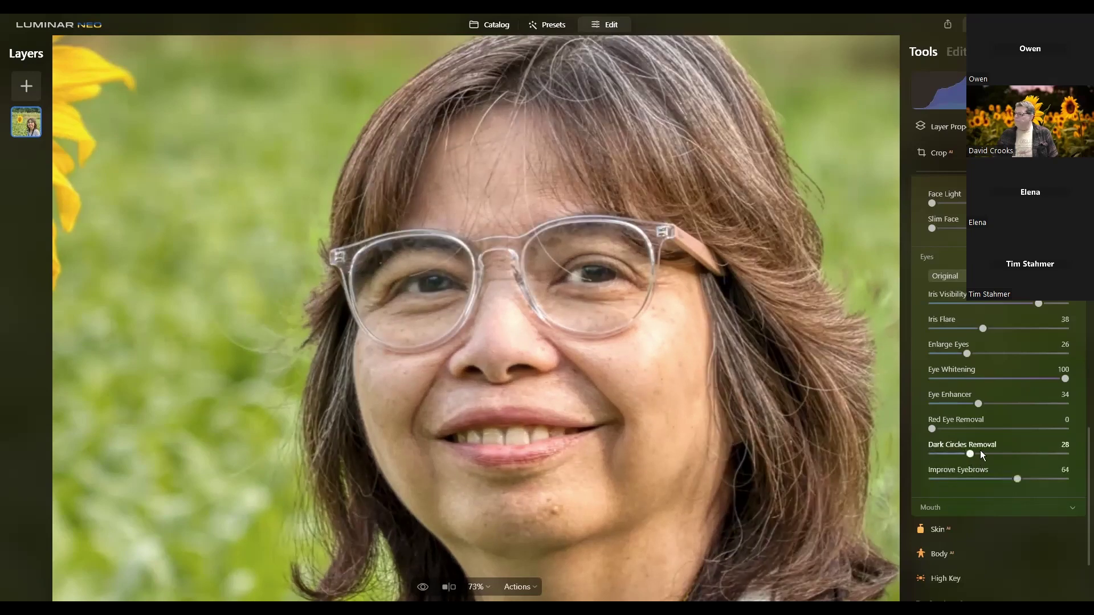
left_click_drag(966, 454, 989, 454)
- In the mouth adjustments, set Lips Saturation to 22, Lips Redness to 28, Lips Darkening to 24 and Teeth Whitening to 45
left_click(960, 507)
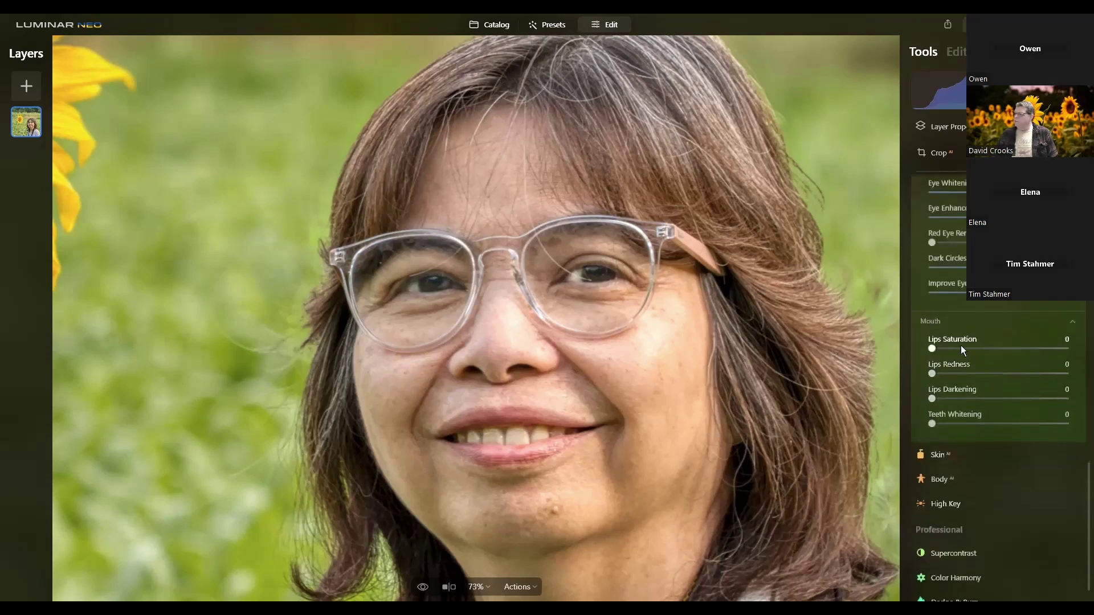
left_click(961, 345)
left_click_drag(961, 373, 968, 373)
left_click(964, 398)
left_click(967, 424)
left_click_drag(965, 423, 987, 423)
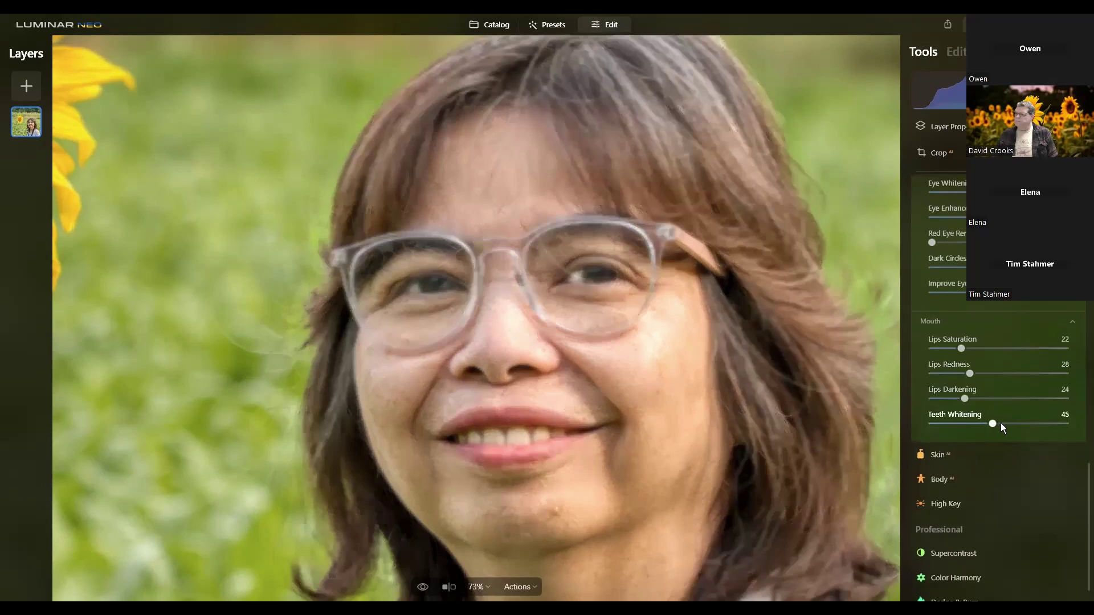
- Raise Teeth Whitening to 91 and retouch the woman's skin with Amount 21, Shine Removal 39 and Skin Defects Removal enabled
left_click(1053, 424)
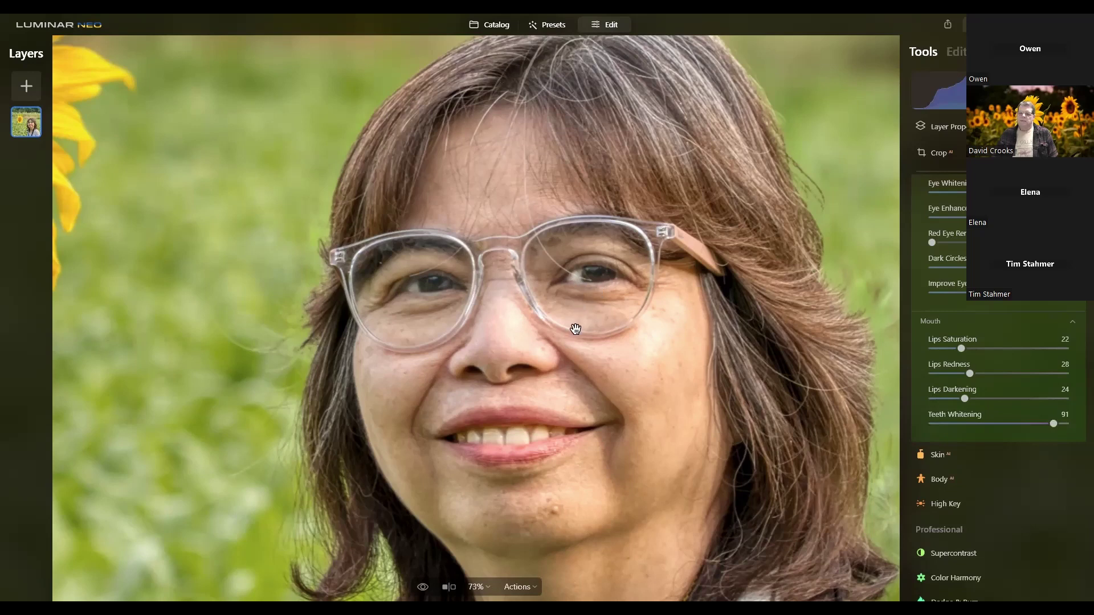
left_click(981, 456)
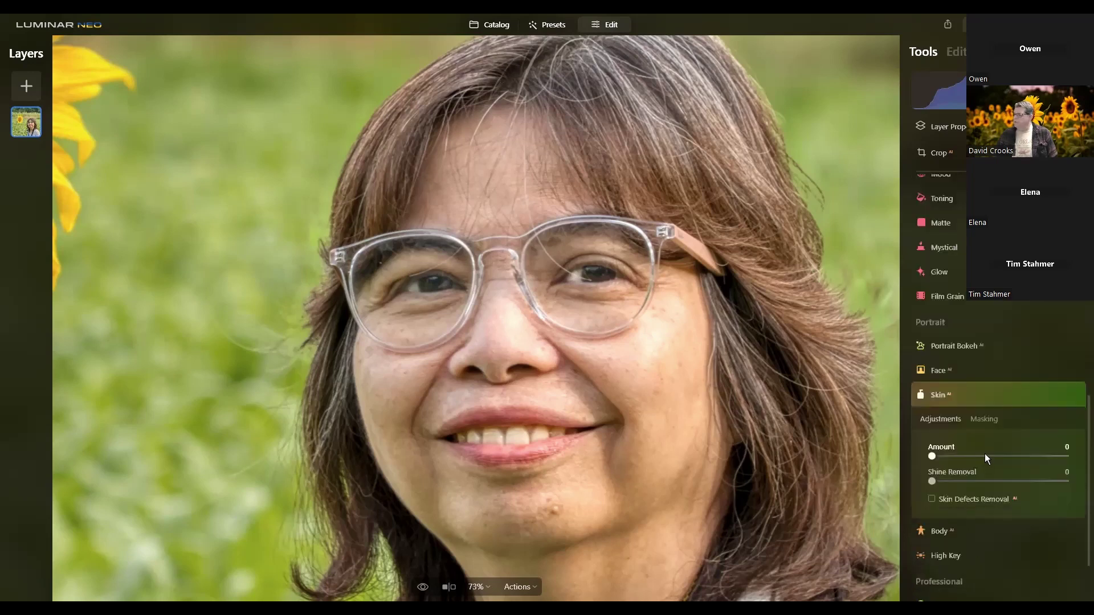
left_click(960, 366)
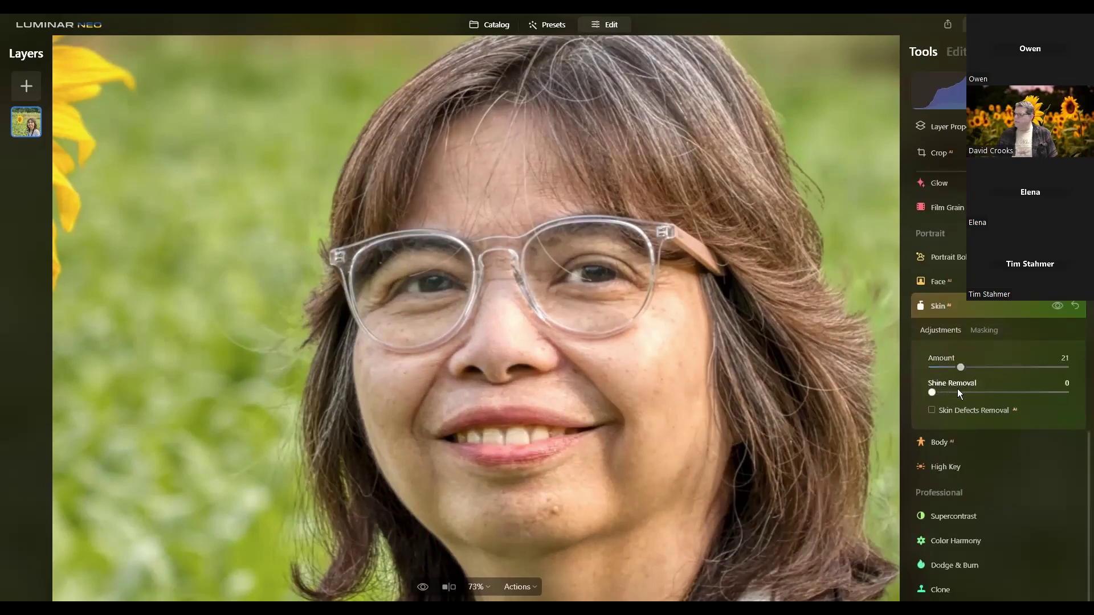
left_click(962, 393)
left_click(985, 392)
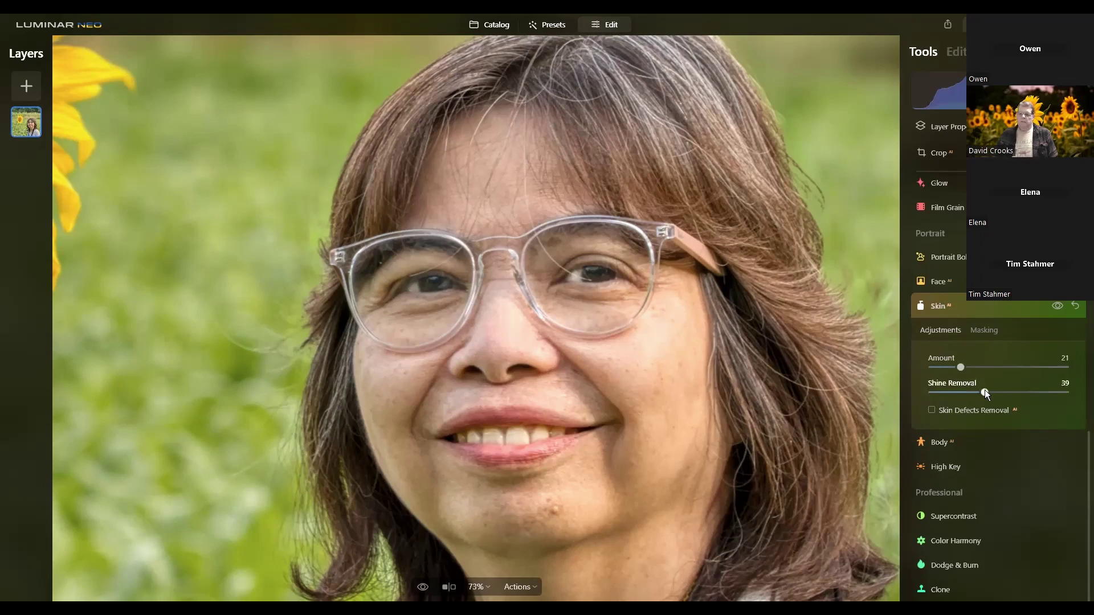
left_click(980, 409)
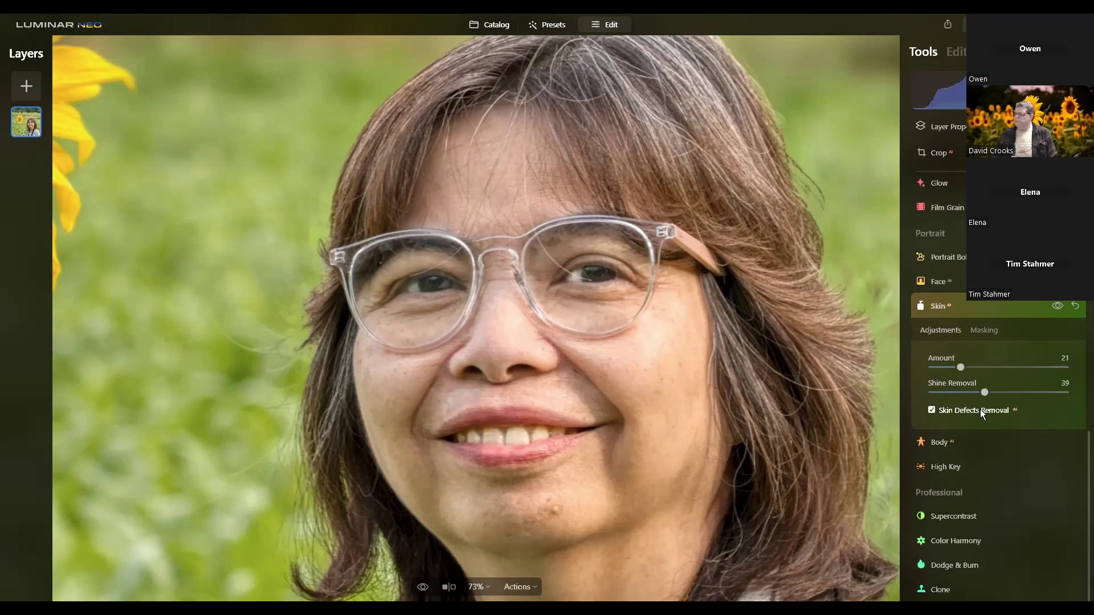
- Look at the Body adjustments and try the High Key effect on the portrait with Amount 30
left_click(975, 445)
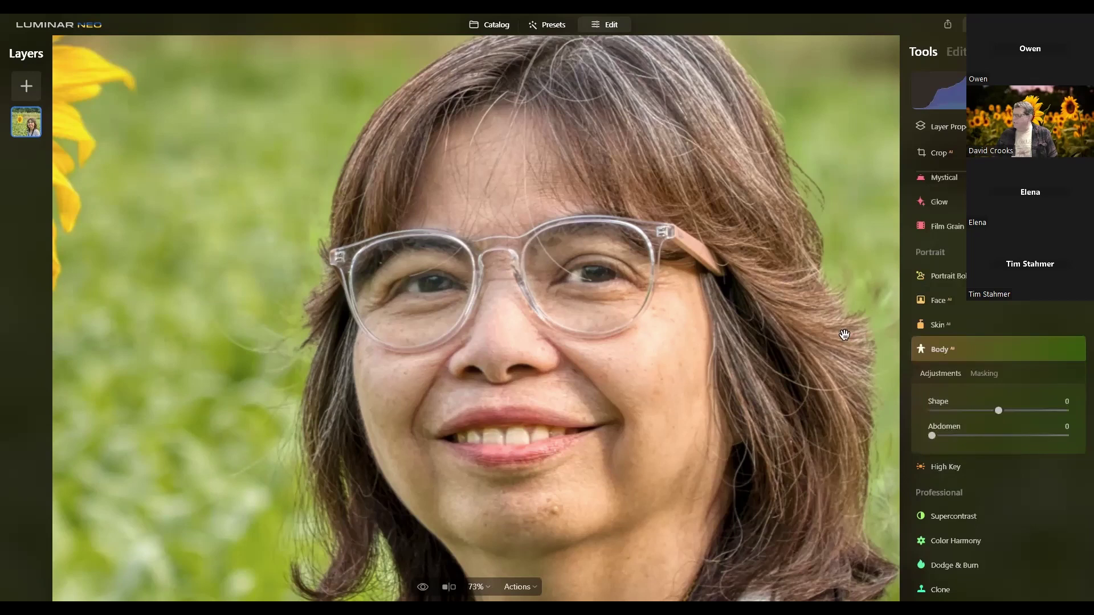
left_click(976, 353)
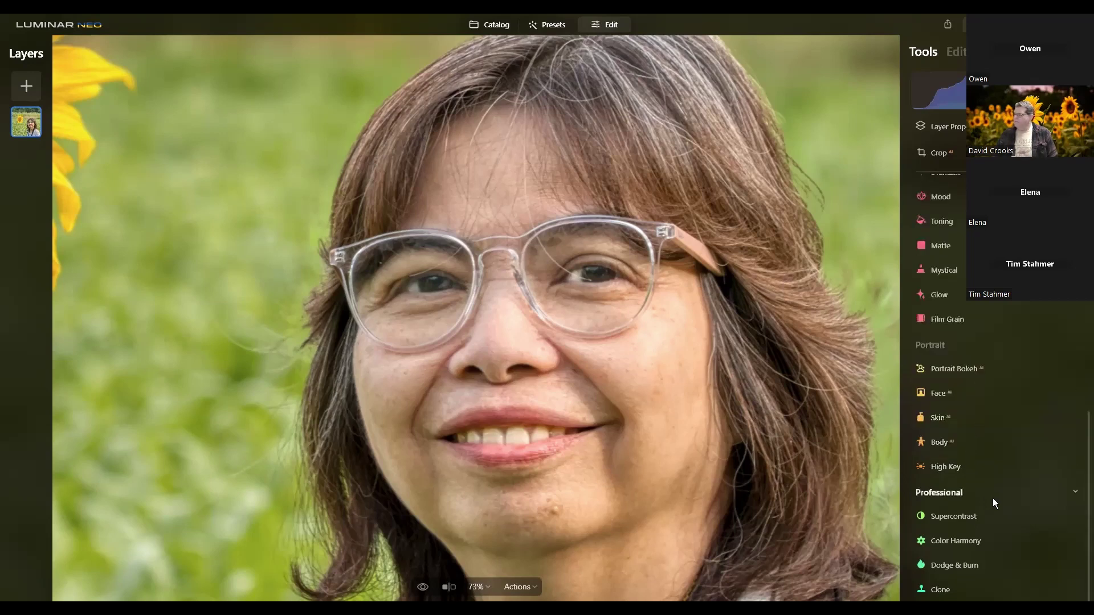
left_click(974, 462)
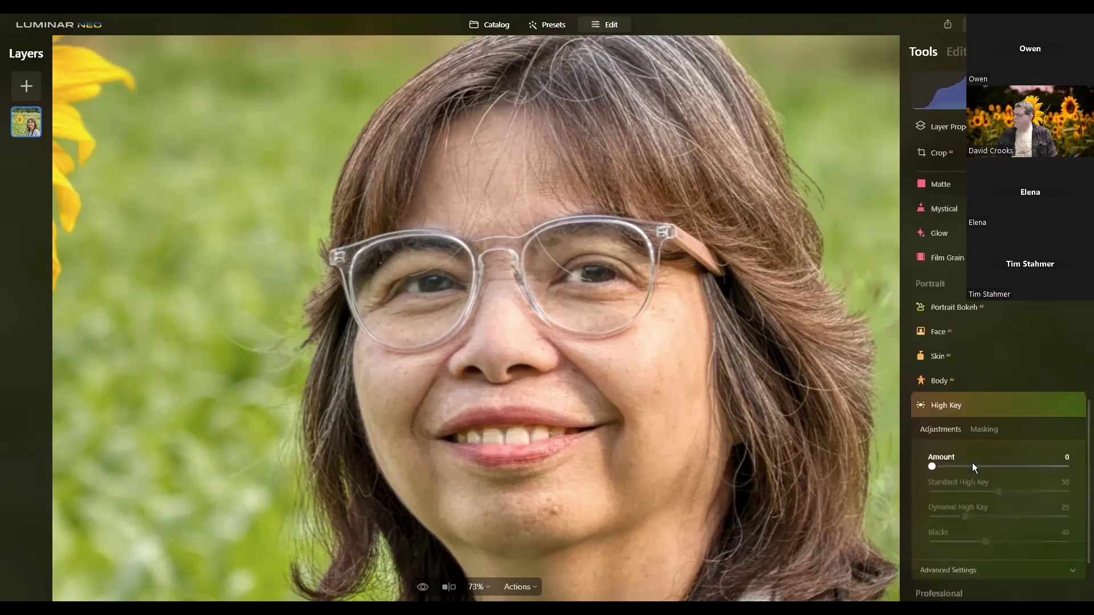
left_click(972, 465)
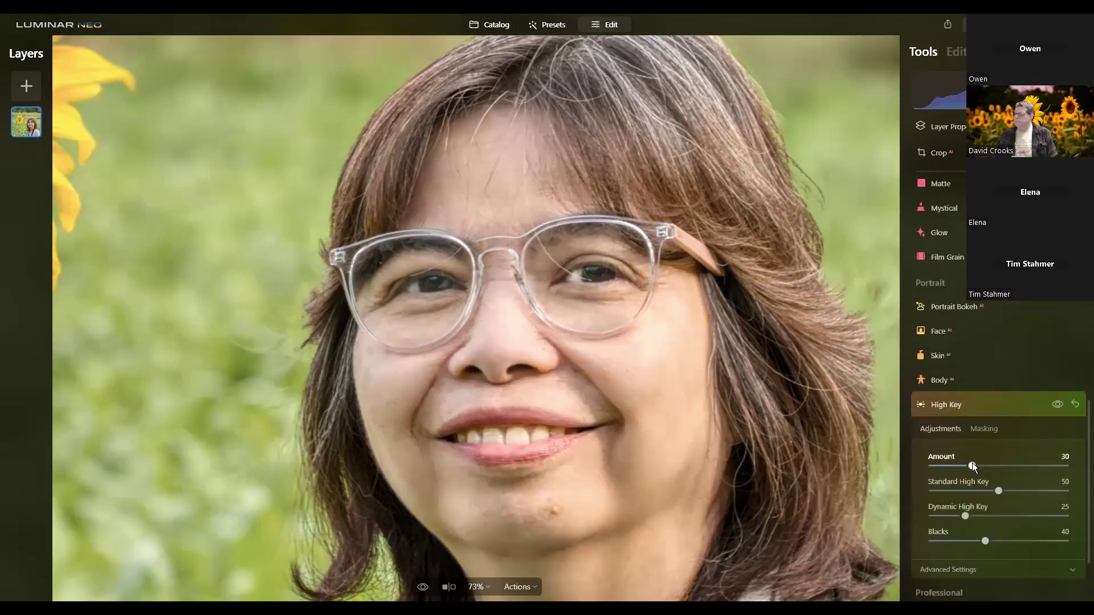
- Fit the whole portrait in view and compare the edited version with the original
left_click(716, 415)
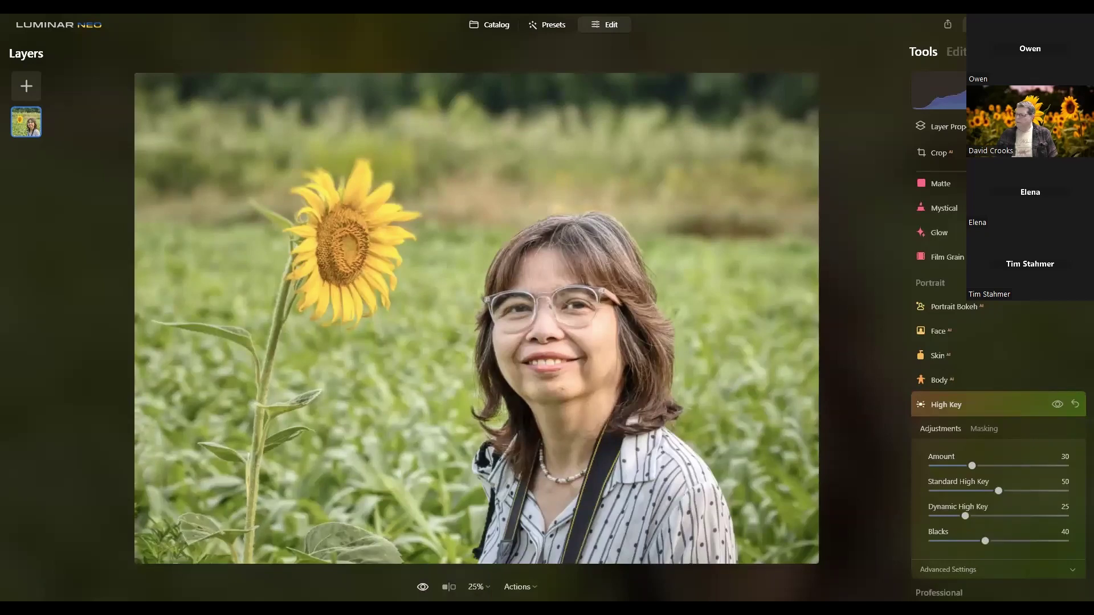
left_click(422, 587)
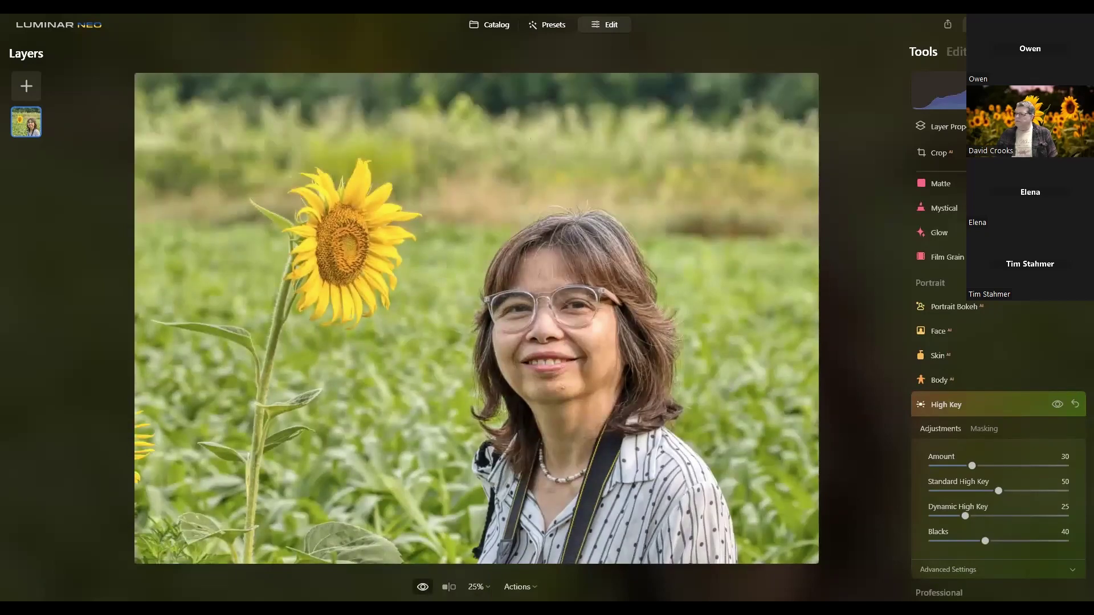
left_click(422, 587)
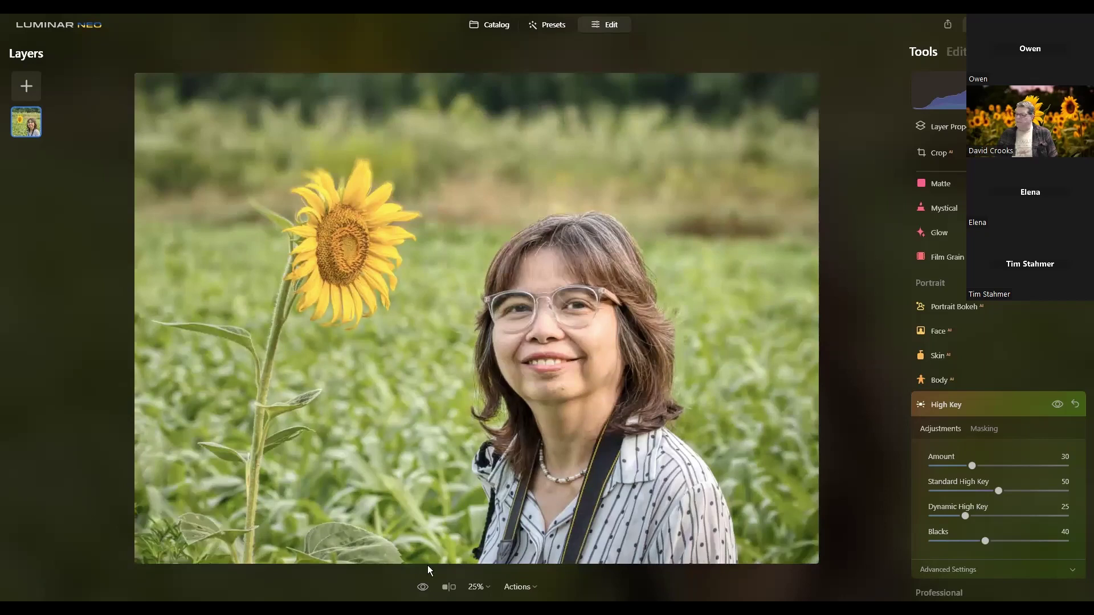
left_click(422, 587)
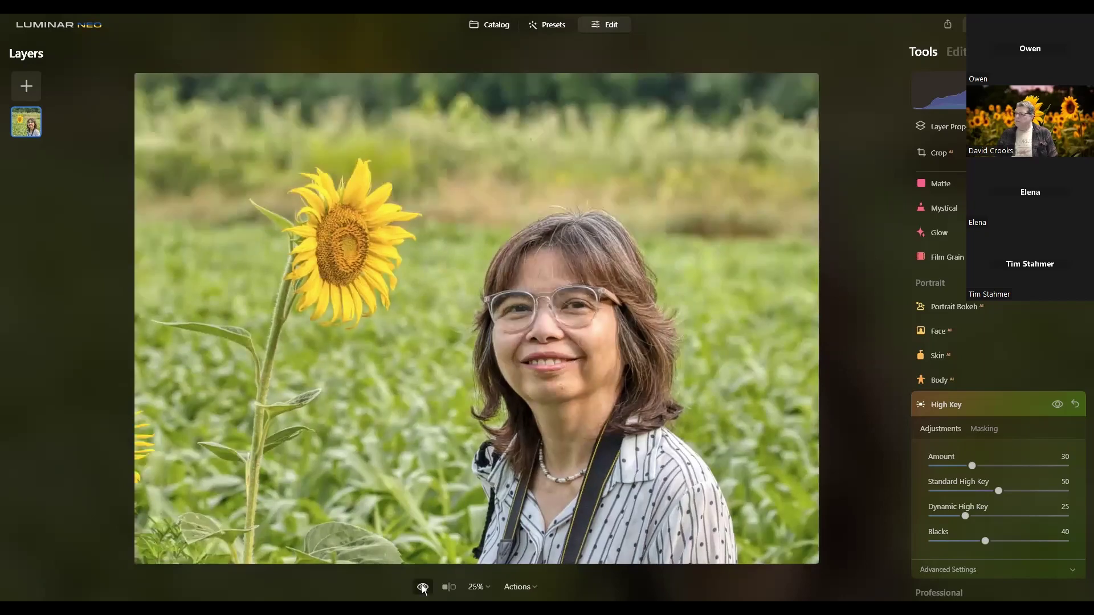
left_click(422, 587)
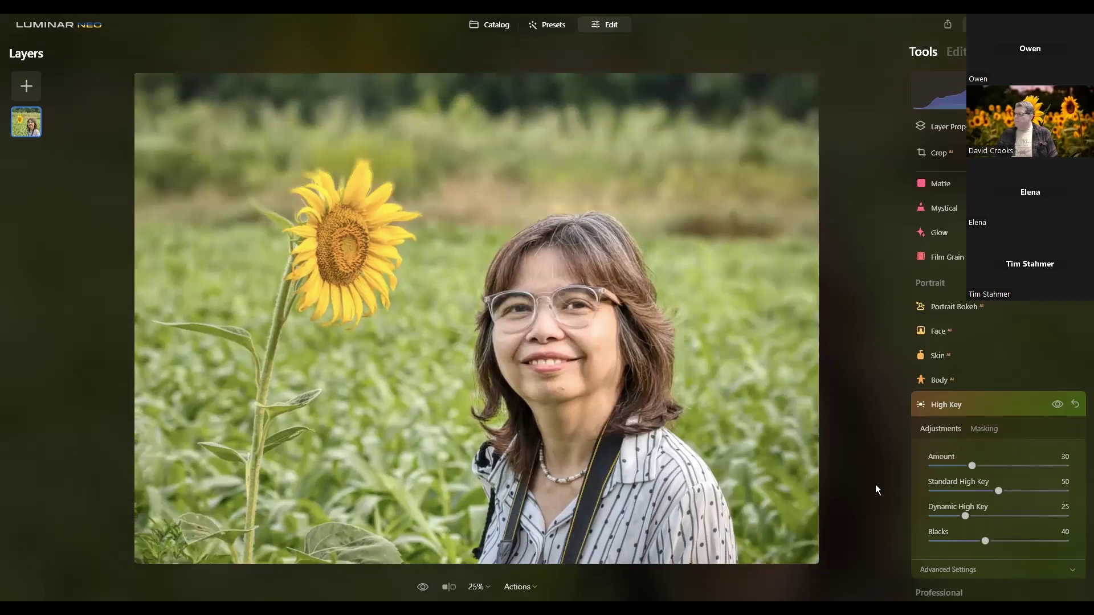
- Compare the portrait with and without the High Key effect and set its Amount back to 0
left_click(1054, 404)
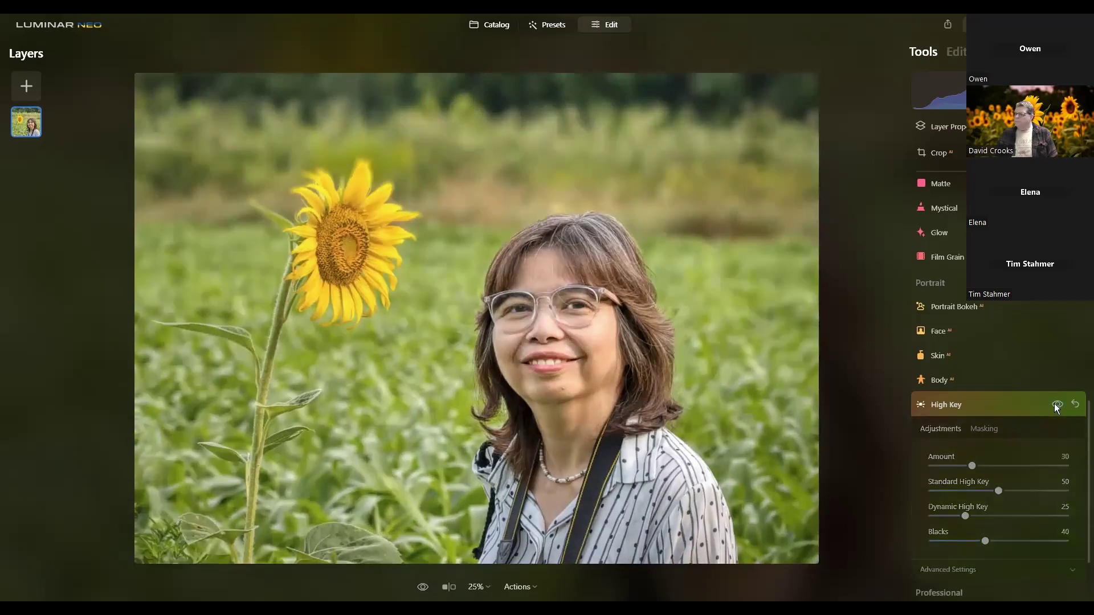
left_click(1054, 403)
left_click(1055, 403)
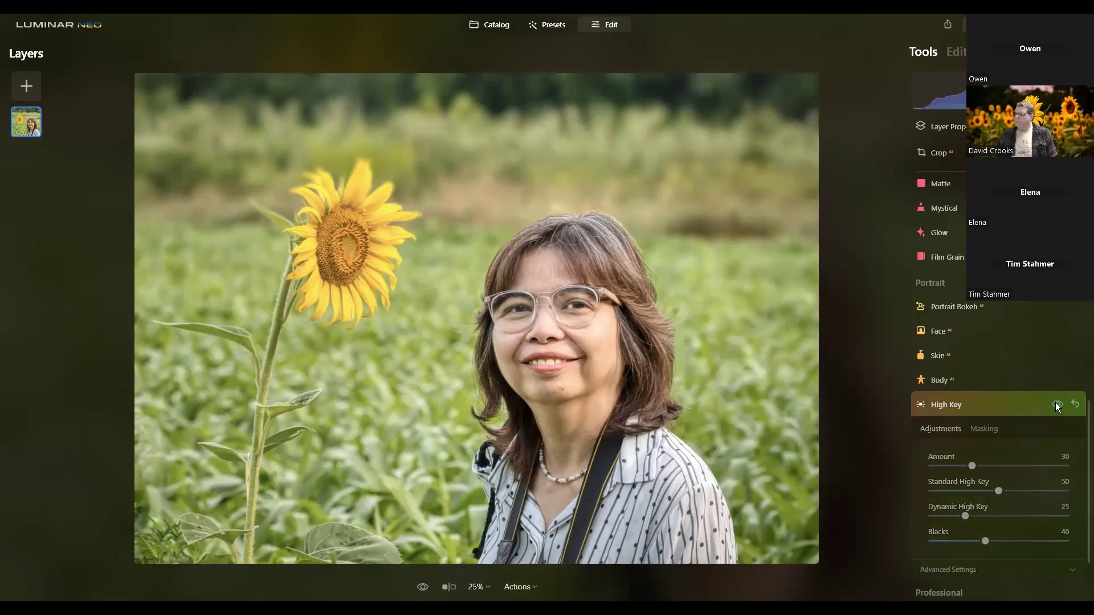
left_click(1055, 402)
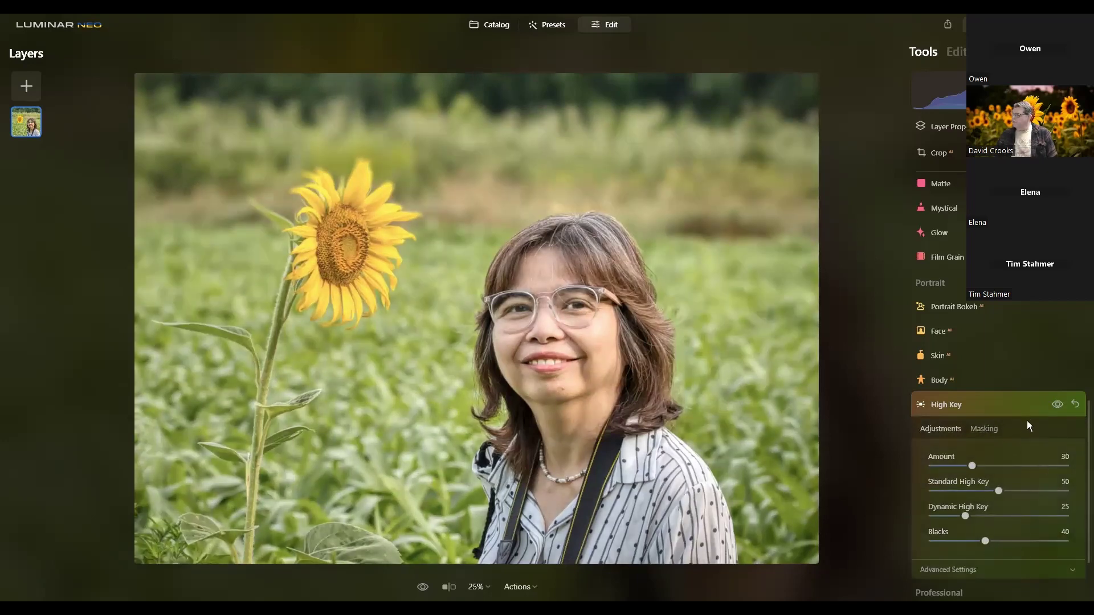
left_click_drag(970, 464, 927, 470)
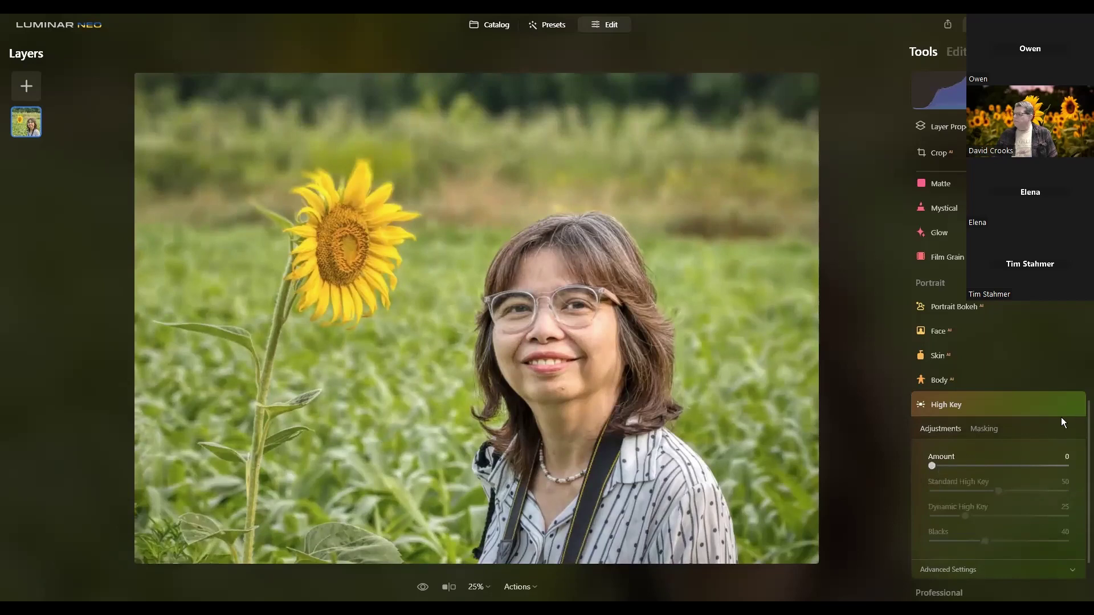
left_click(1033, 405)
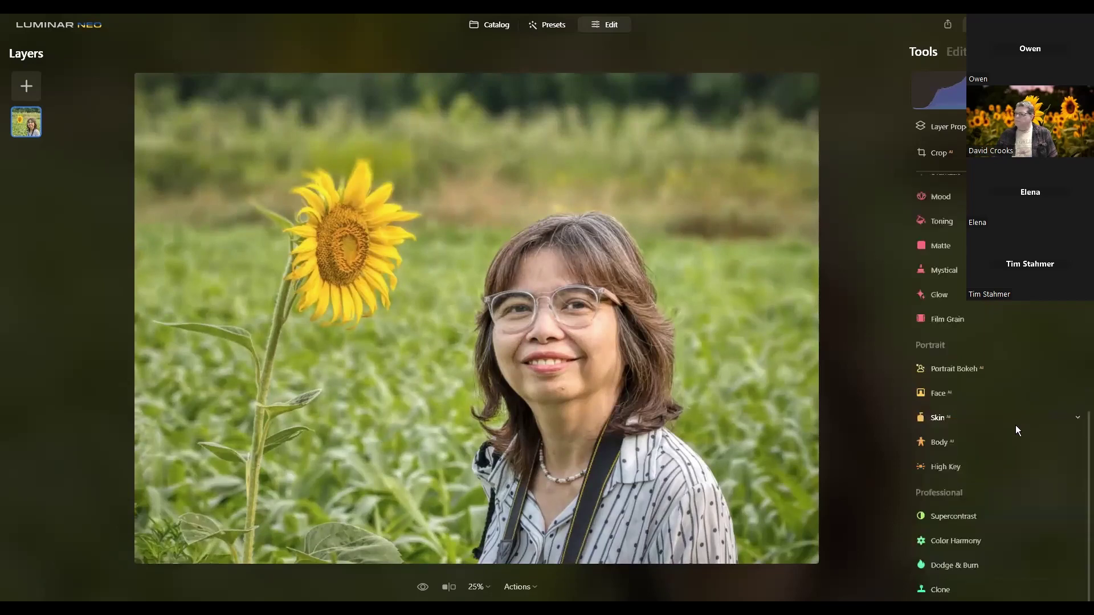
- Check the portrait's before and after versions with High Key removed
left_click(422, 587)
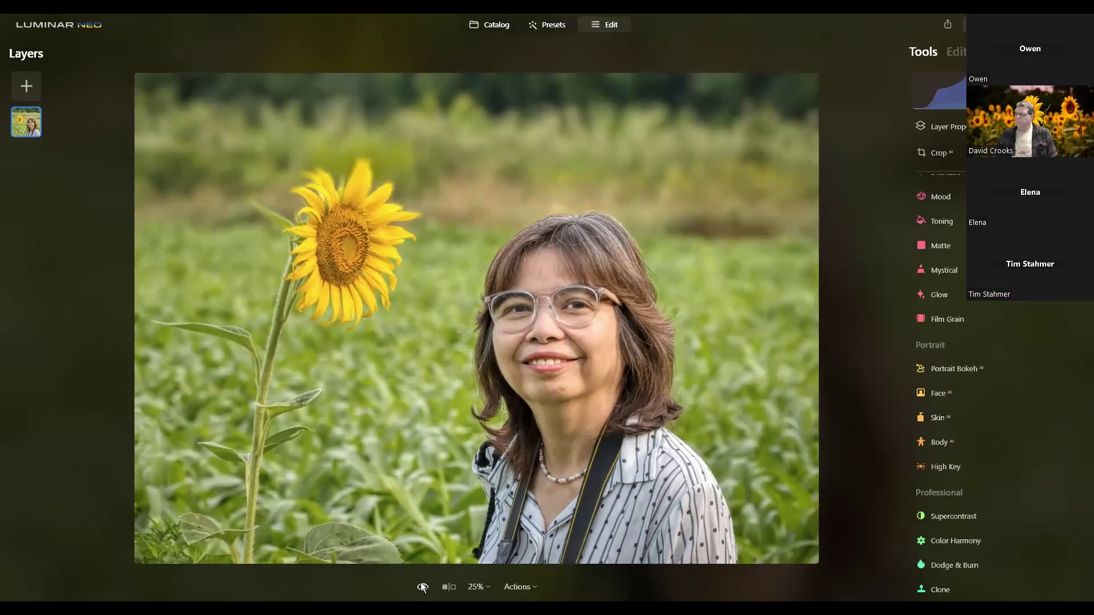
left_click(423, 587)
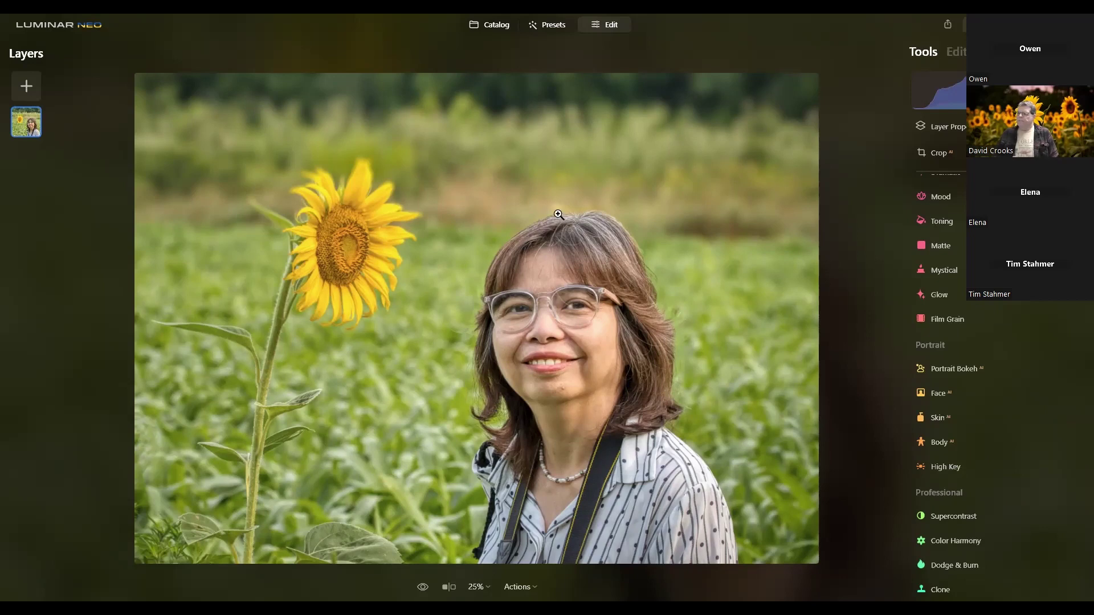
- Open COLORS.JPG from Single Image Edits in the catalog and bring up the suggested Influencer preset collection for it
left_click(493, 26)
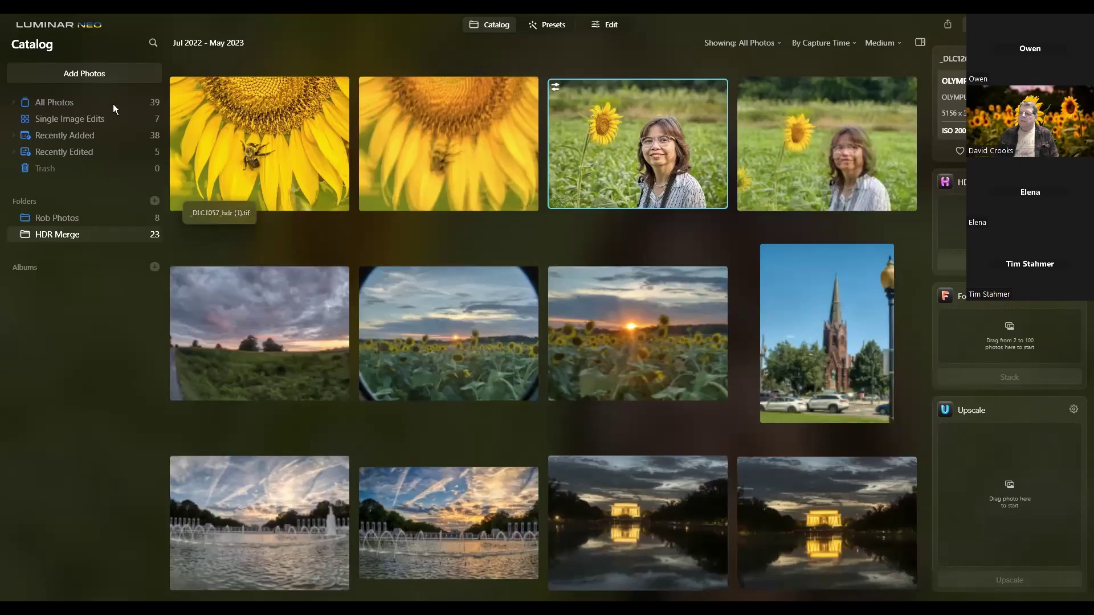
left_click(72, 117)
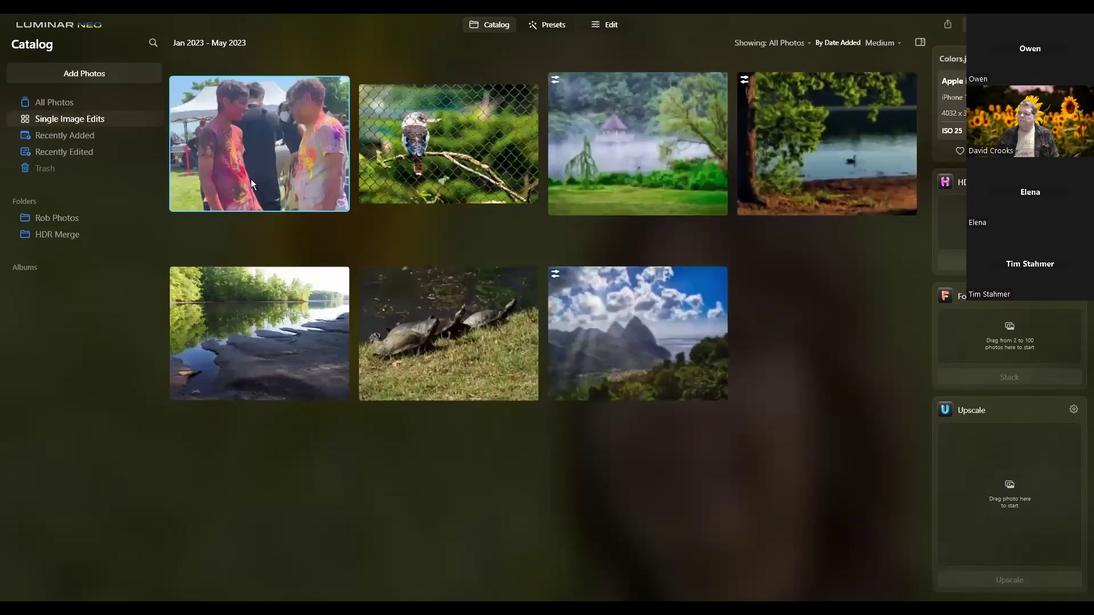
double_click(251, 180)
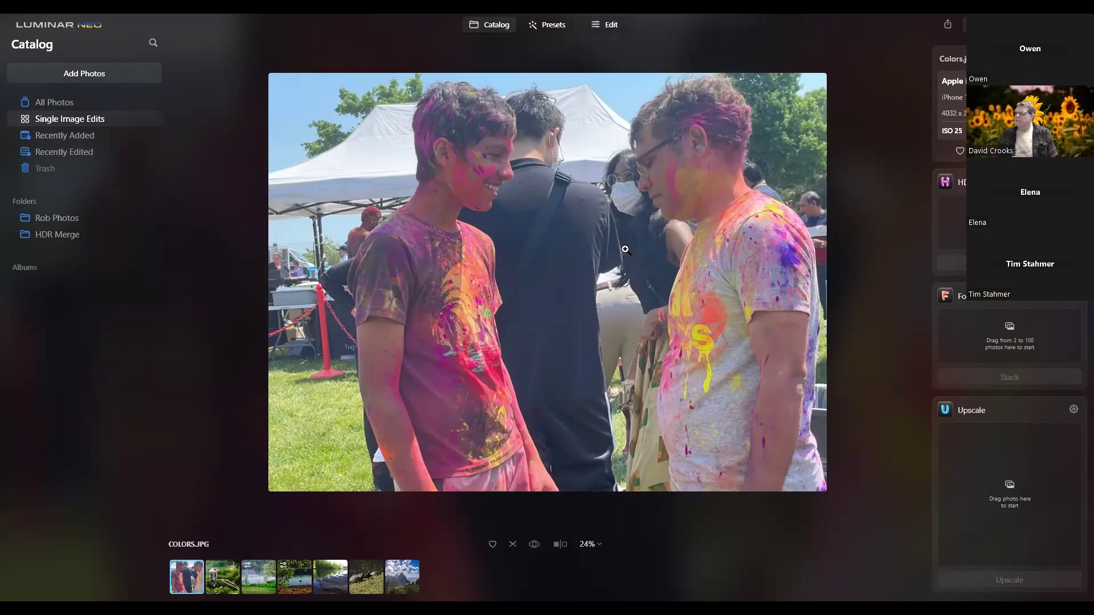
left_click(553, 24)
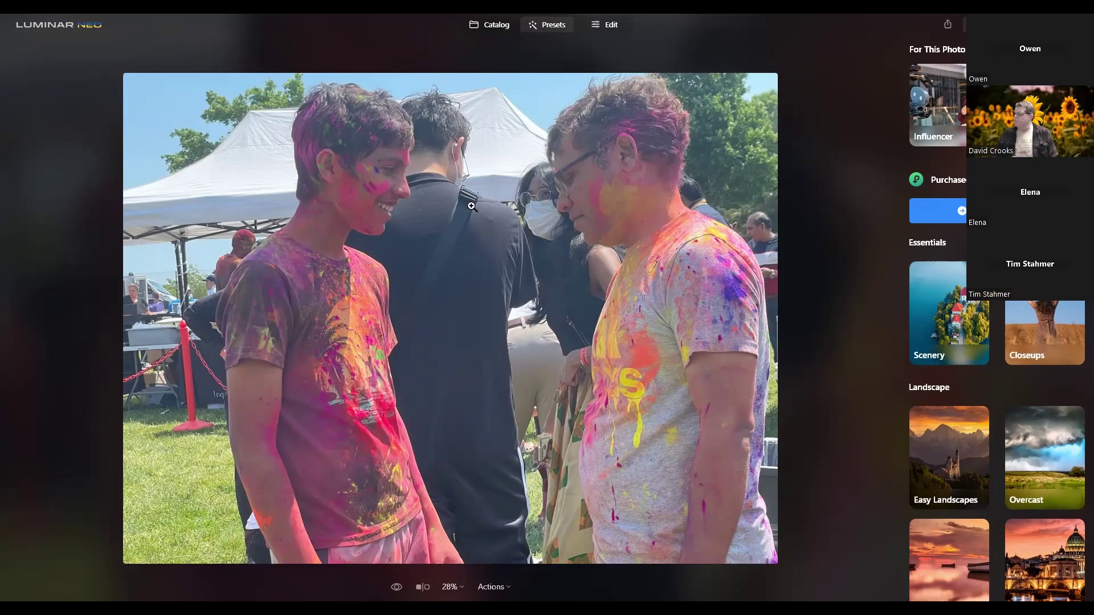
left_click(934, 108)
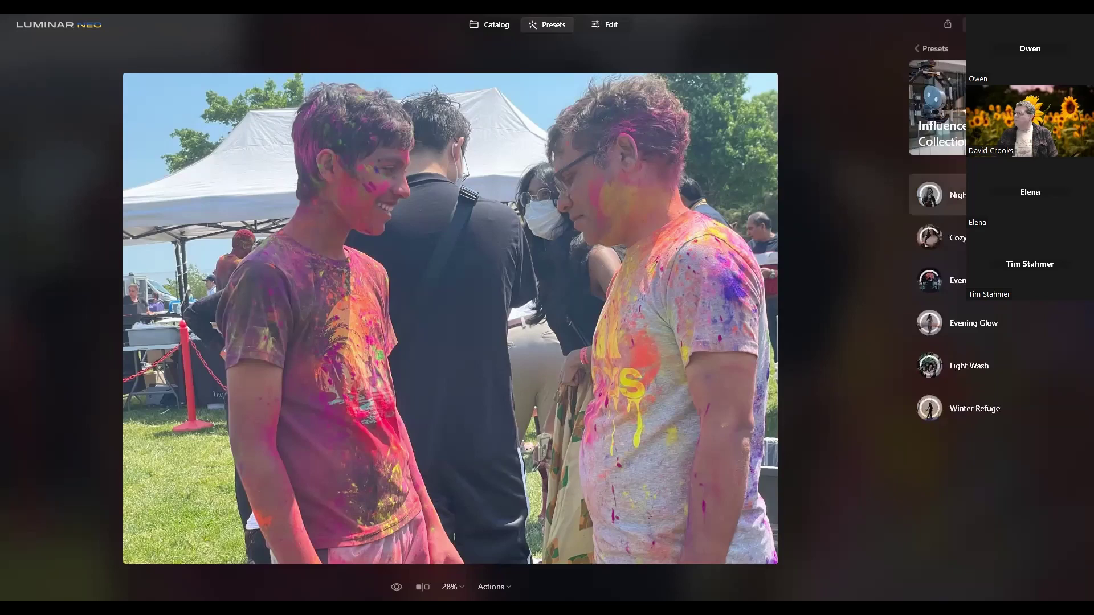
- Preview the Influencer collection's presets on the photo and apply the third one, listed just before Evening Glow
left_click(985, 324)
left_click(983, 280)
left_click(983, 195)
left_click(983, 238)
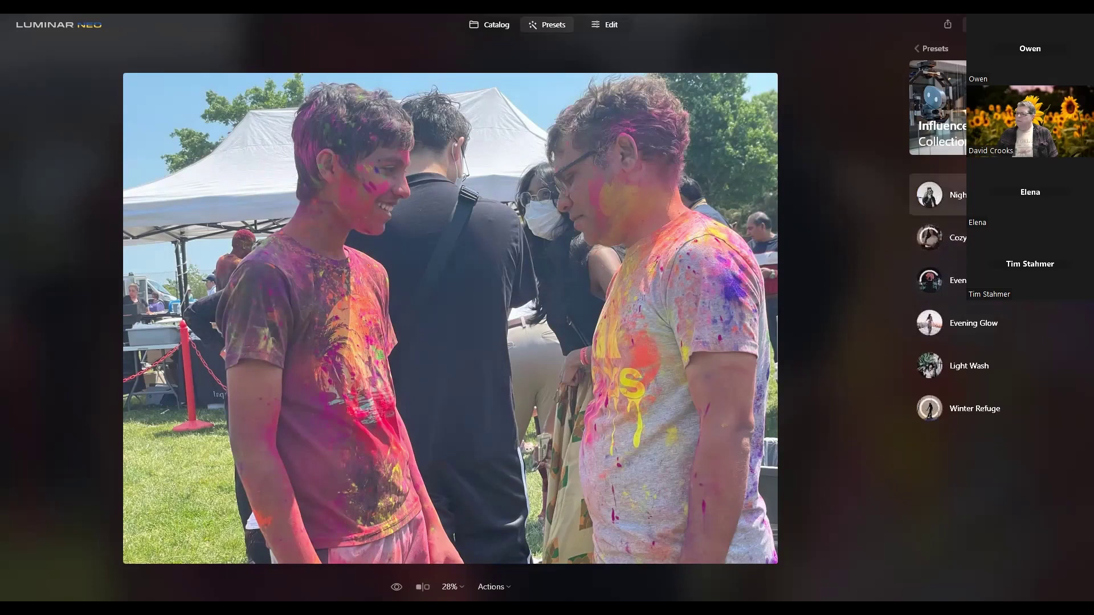
left_click(983, 194)
left_click(983, 237)
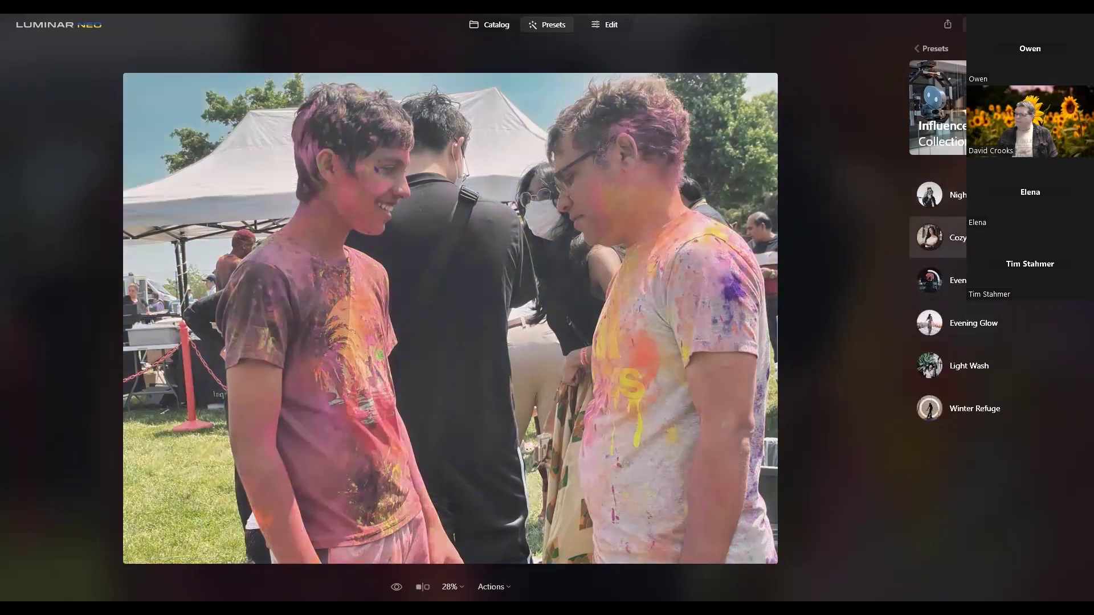
left_click(987, 310)
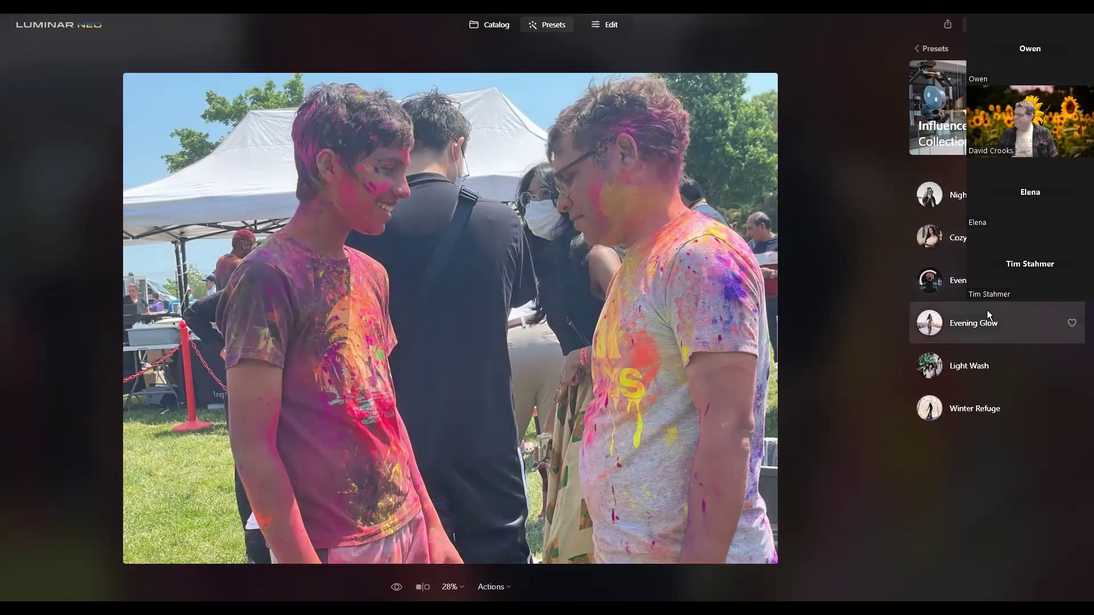
left_click(986, 281)
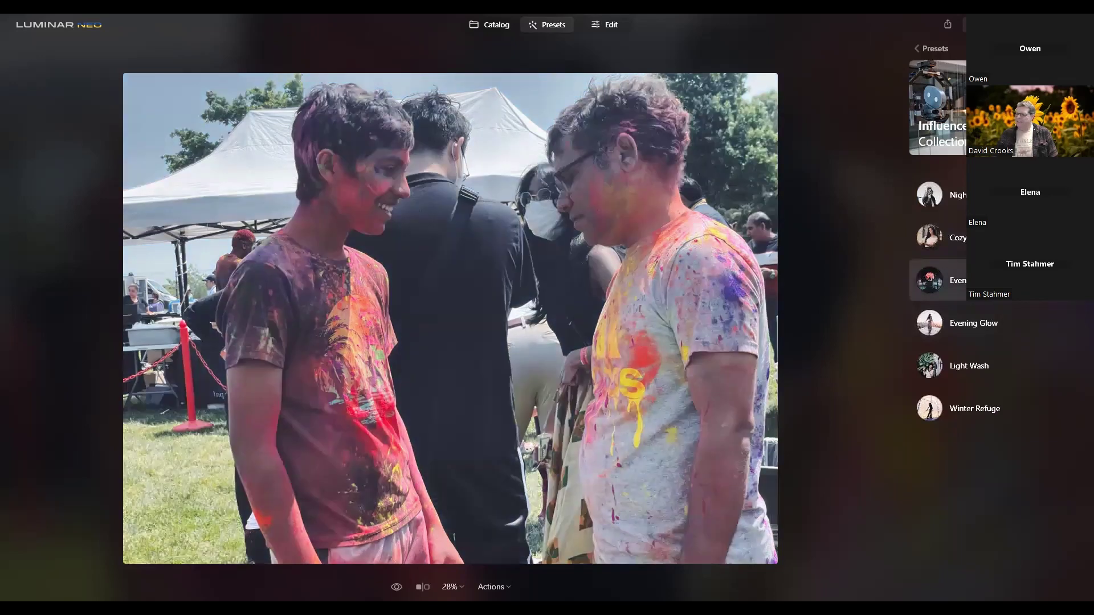
left_click(985, 368)
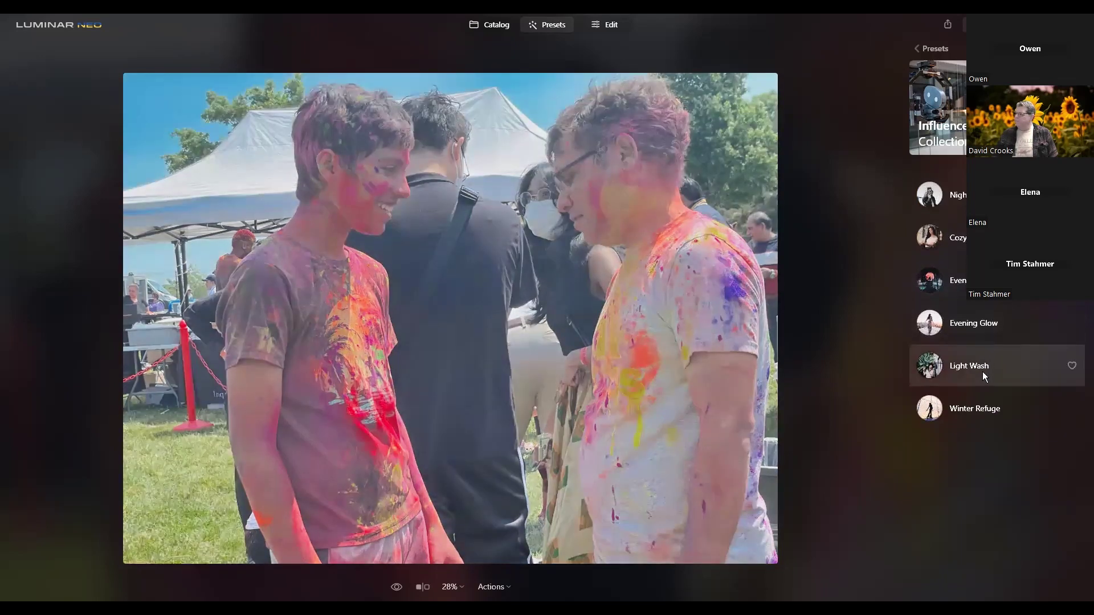
left_click(983, 410)
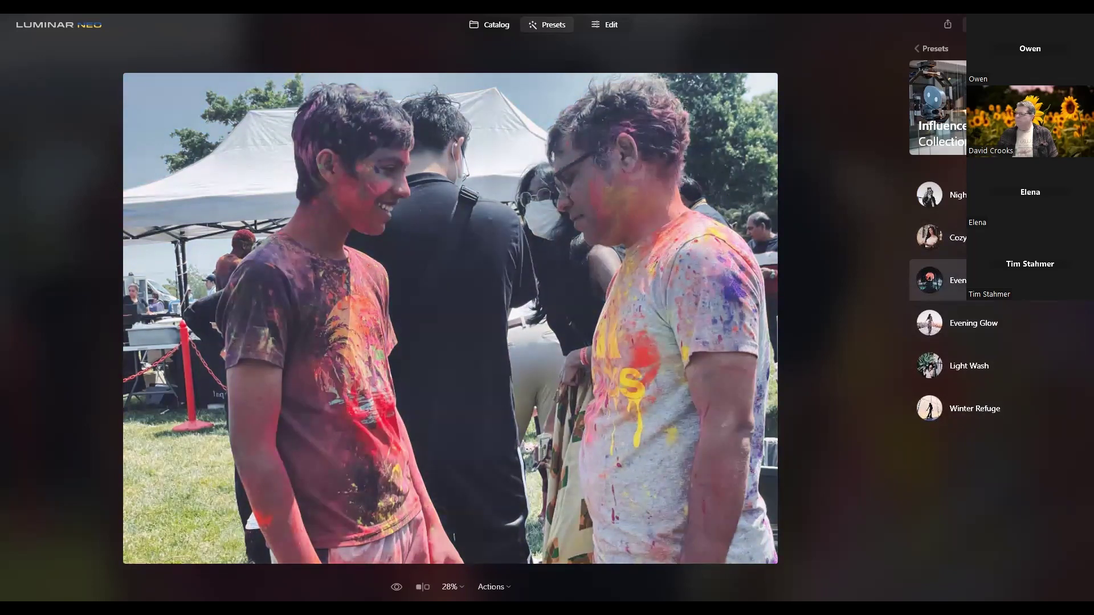
left_click(980, 280)
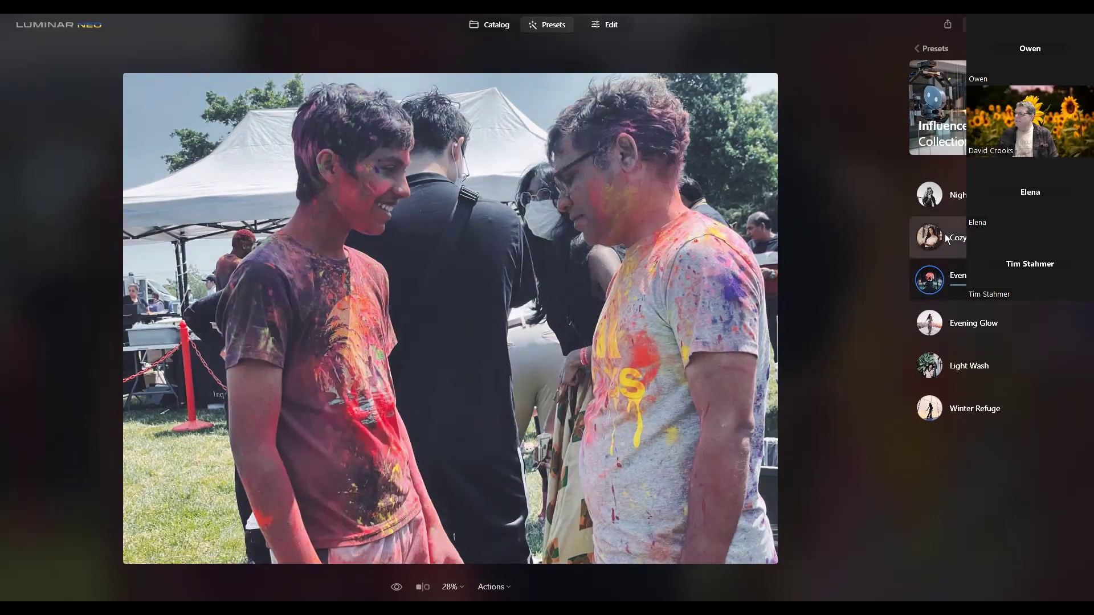
- Bring up Portrait Bokeh for editing the color-festival photo and set its Amount to 53
left_click(605, 26)
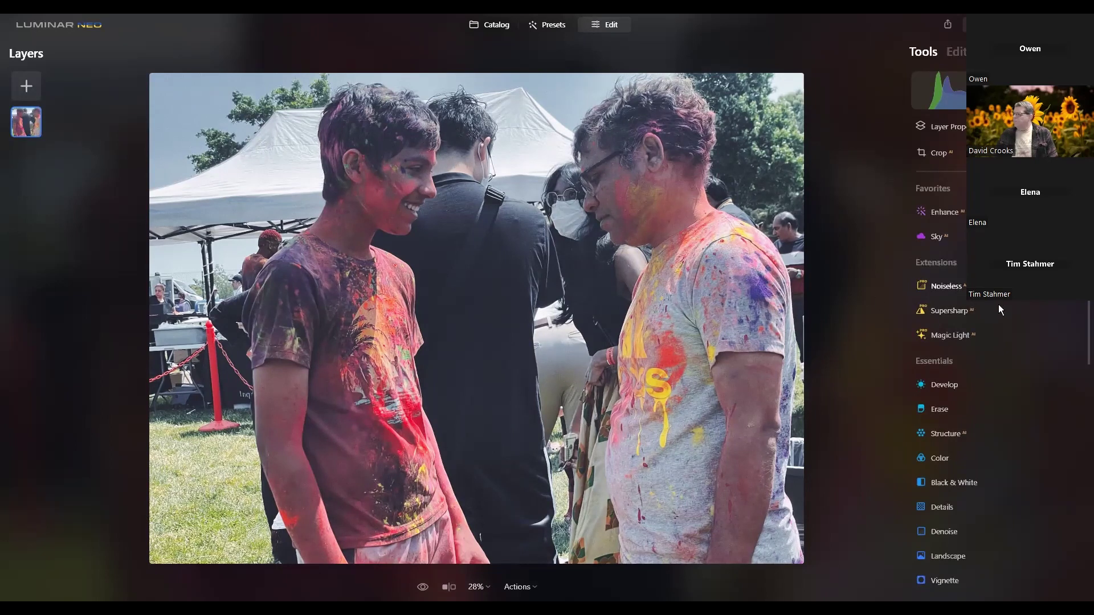
scroll(1000, 316, "down", 3)
scroll(985, 331, "down", 3)
scroll(974, 376, "down", 2)
left_click(973, 421)
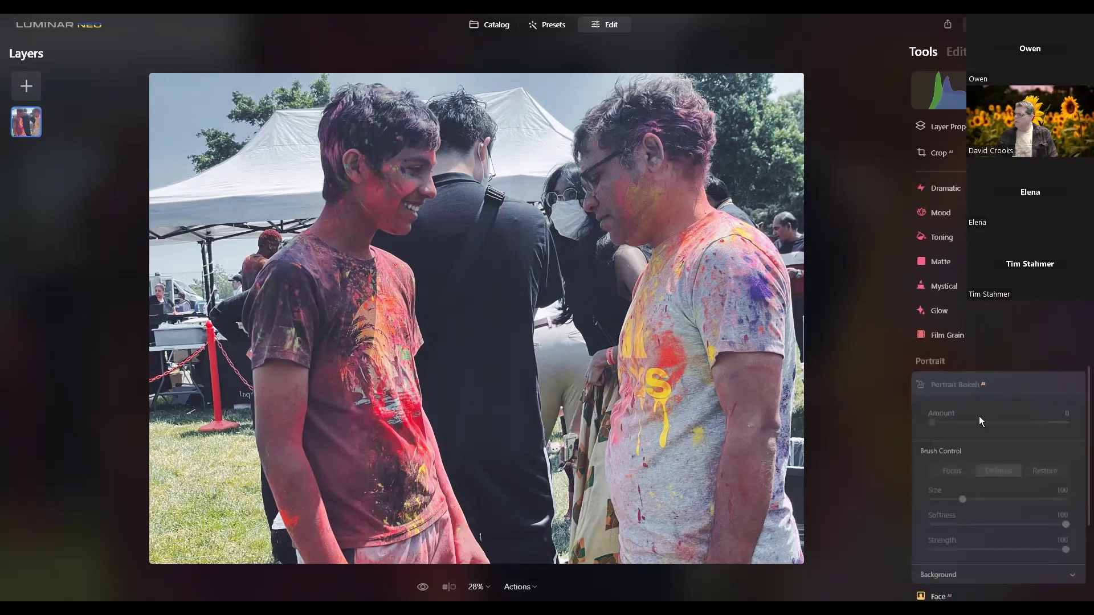
scroll(991, 376, "up", 8)
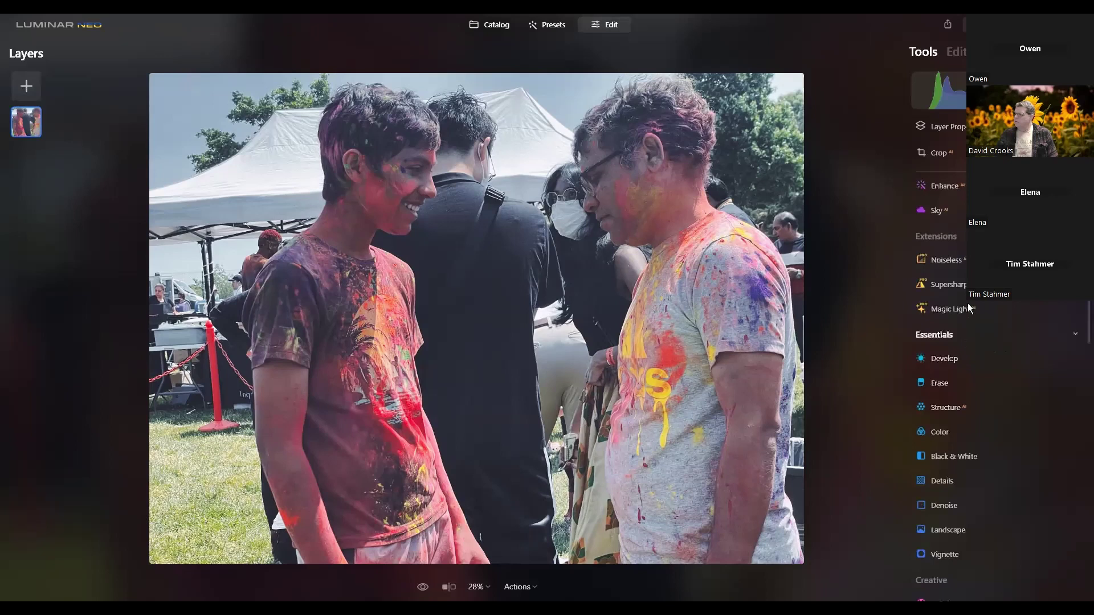
scroll(978, 325, "down", 8)
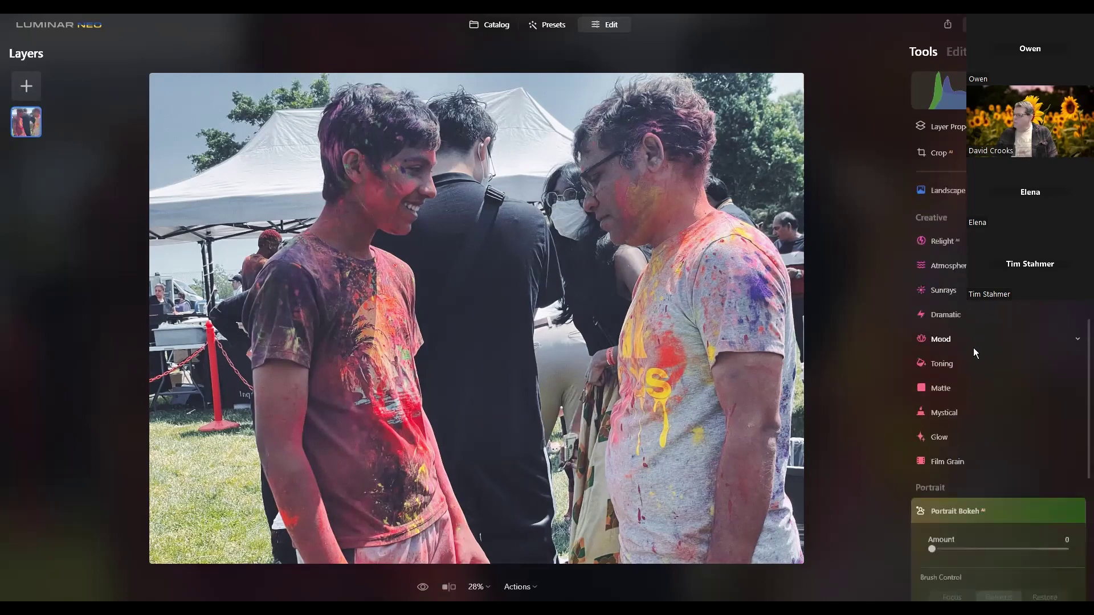
left_click_drag(960, 432, 991, 432)
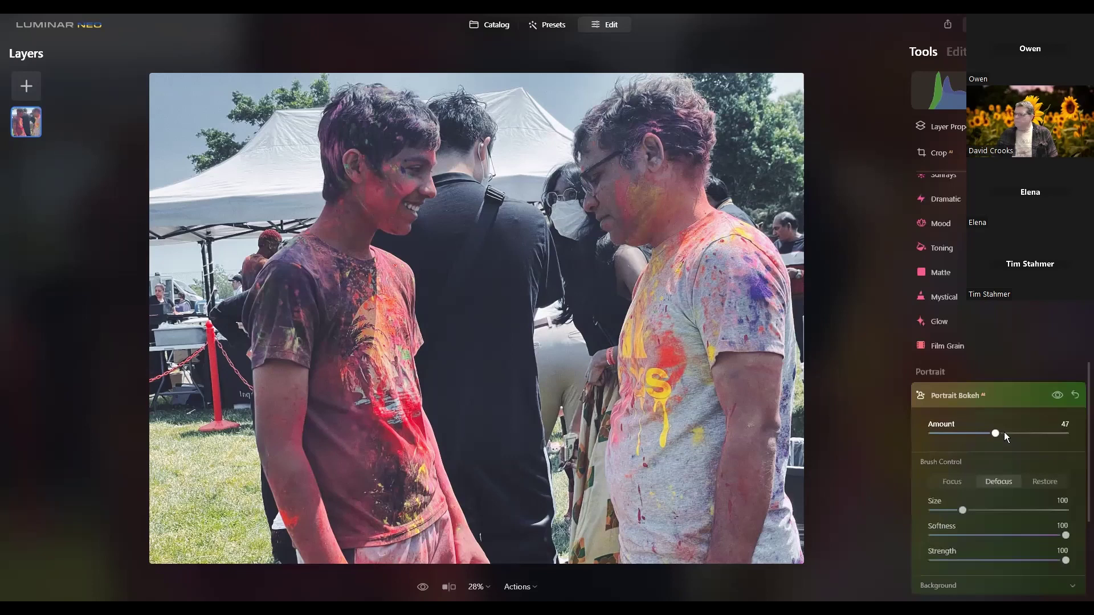
left_click(1004, 433)
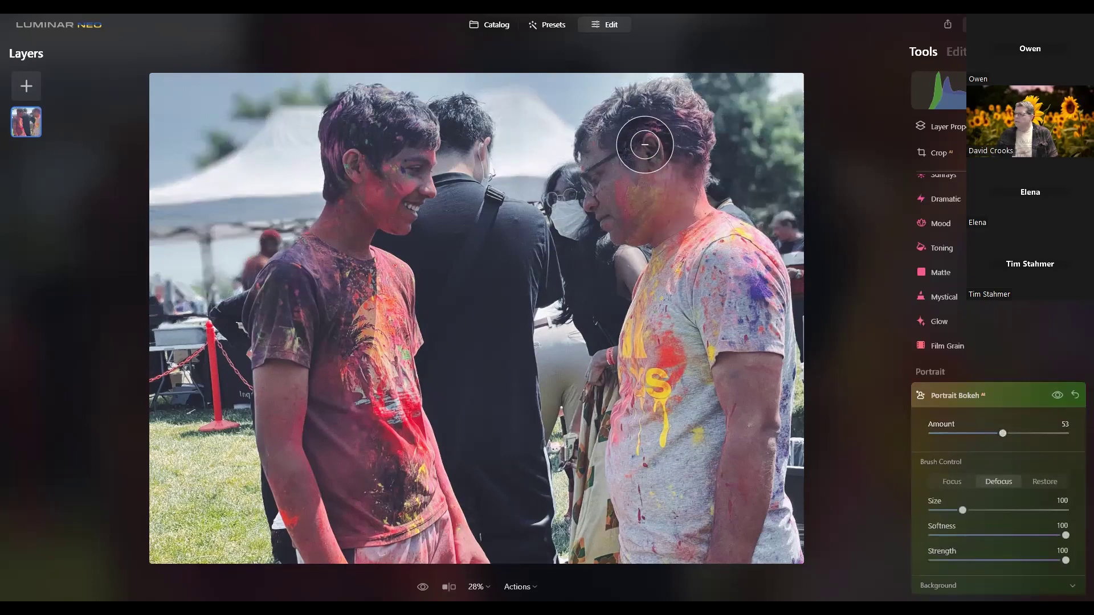
- Paint with the Defocus brush over the background man in black and the masked patch behind the boy's shoulder to blur them
left_click_drag(640, 141, 666, 198)
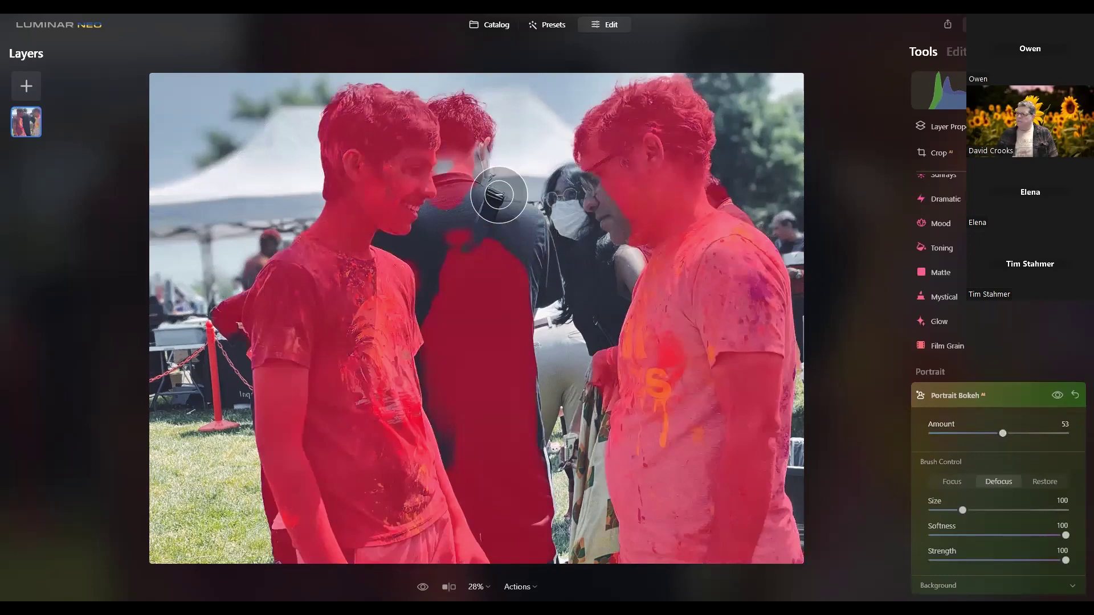
mouse_move(474, 164)
left_mouse_down()
mouse_move(491, 122)
mouse_move(466, 178)
mouse_move(477, 170)
mouse_move(489, 197)
mouse_move(470, 126)
mouse_move(443, 99)
mouse_move(463, 127)
mouse_move(473, 205)
mouse_move(463, 241)
mouse_move(483, 257)
mouse_move(510, 253)
left_mouse_up()
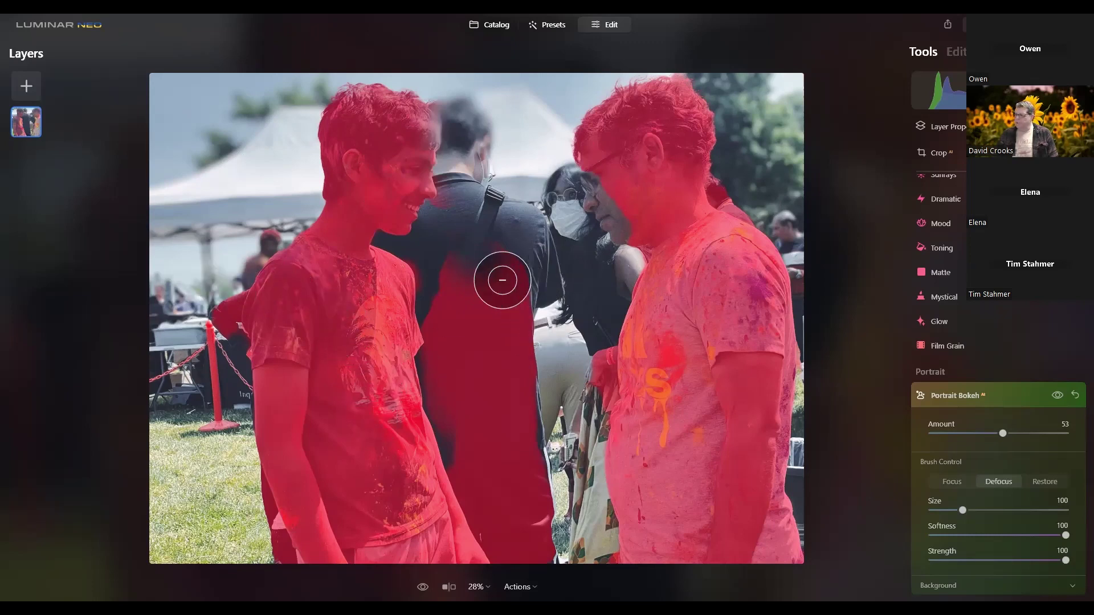
mouse_move(497, 270)
left_mouse_down()
mouse_move(510, 307)
mouse_move(518, 298)
mouse_move(550, 551)
mouse_move(501, 427)
mouse_move(471, 296)
mouse_move(447, 268)
mouse_move(440, 310)
mouse_move(451, 370)
mouse_move(527, 556)
mouse_move(471, 479)
mouse_move(494, 454)
left_mouse_up()
mouse_move(227, 315)
left_mouse_down()
mouse_move(216, 407)
mouse_move(219, 311)
mouse_move(197, 283)
left_mouse_up()
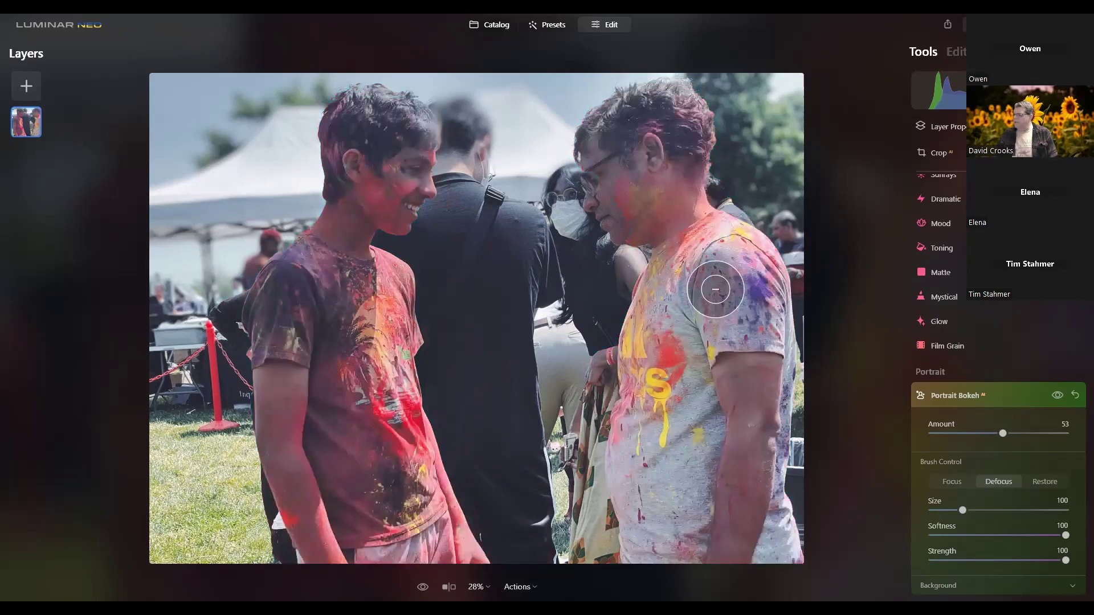
left_click_drag(627, 212, 678, 227)
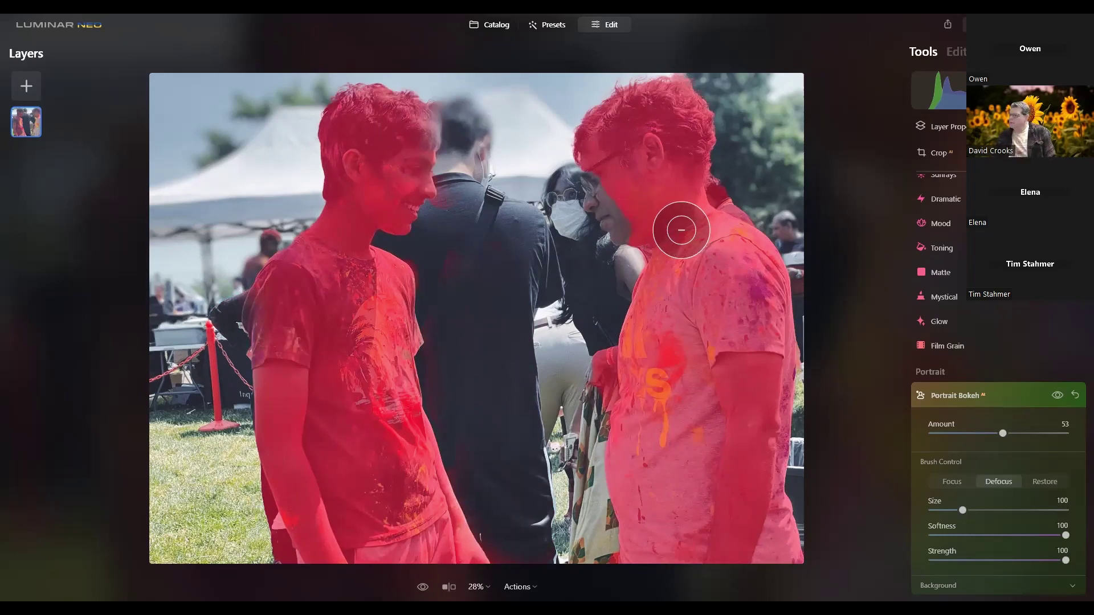
left_click(681, 229)
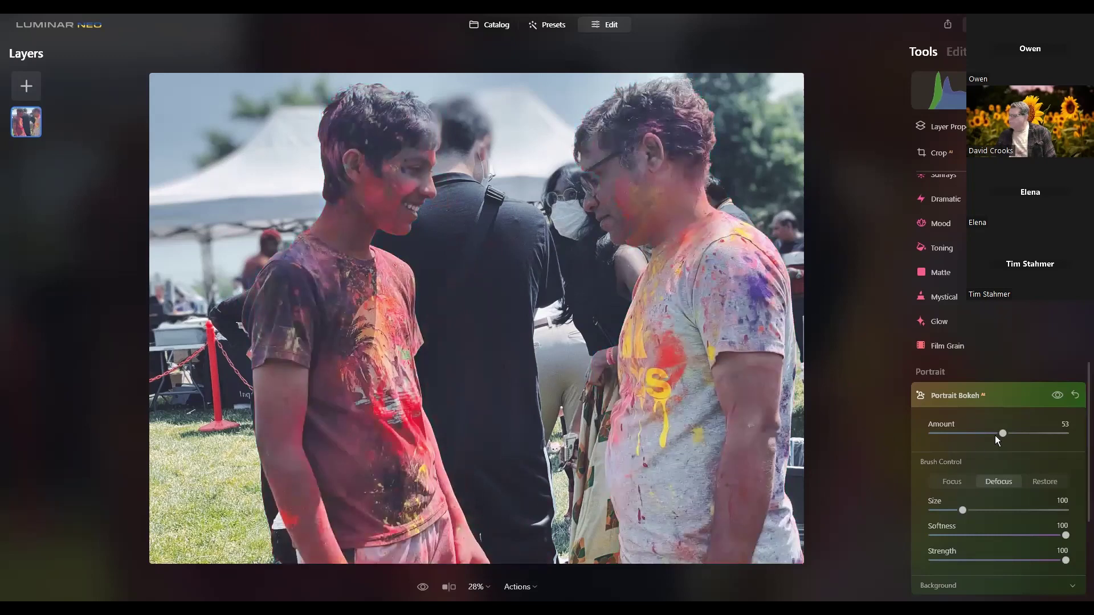
- Set the Portrait Bokeh background's Highlights Glow to 33 and the bokeh Amount to 72
scroll(1008, 453, "down", 2)
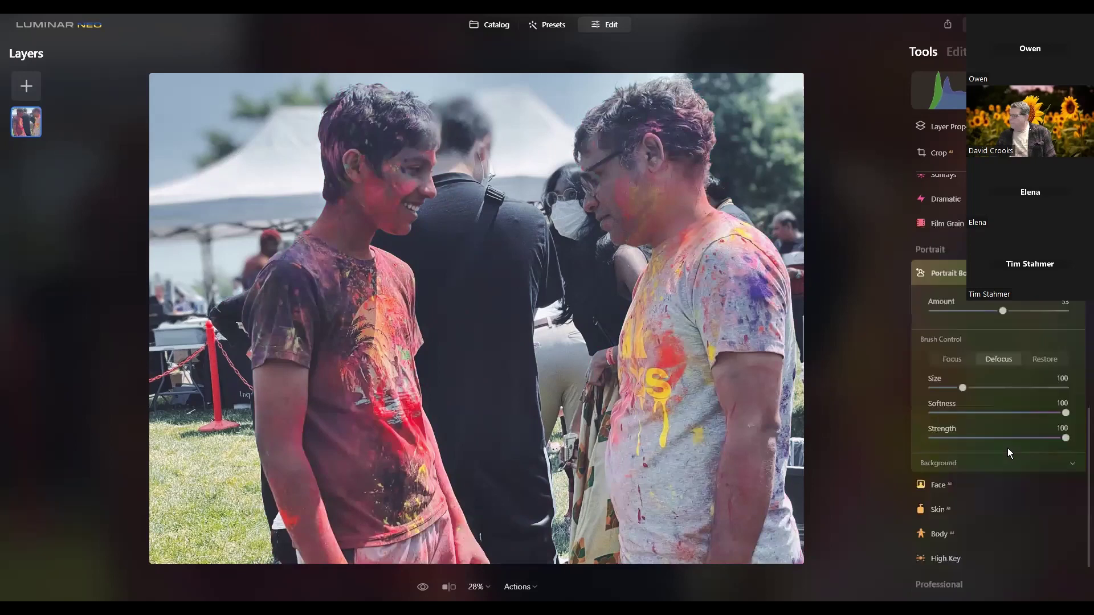
left_click(1008, 450)
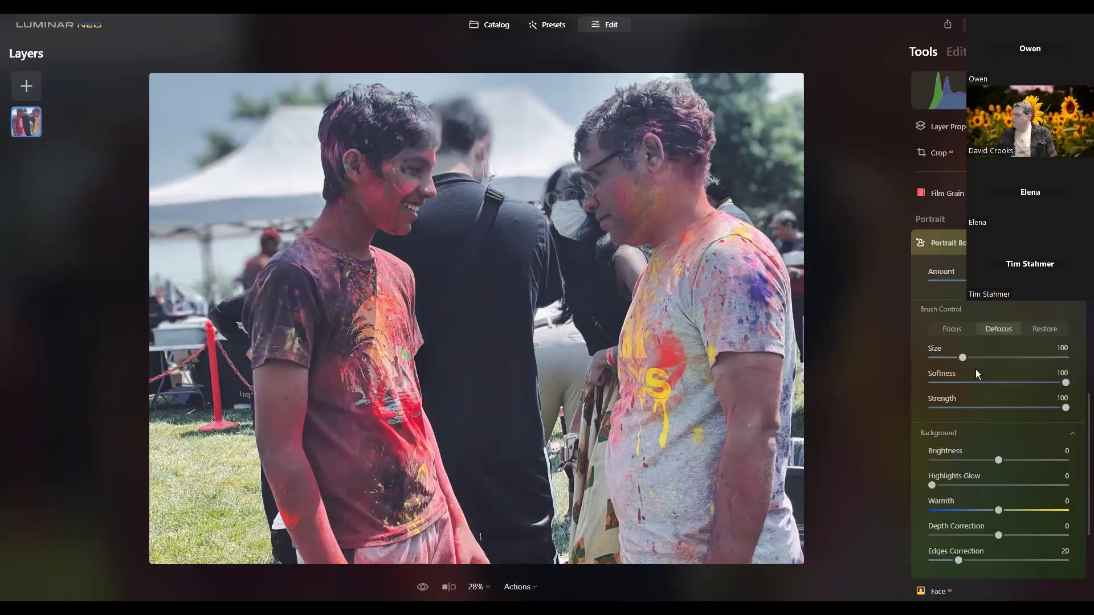
left_click(977, 485)
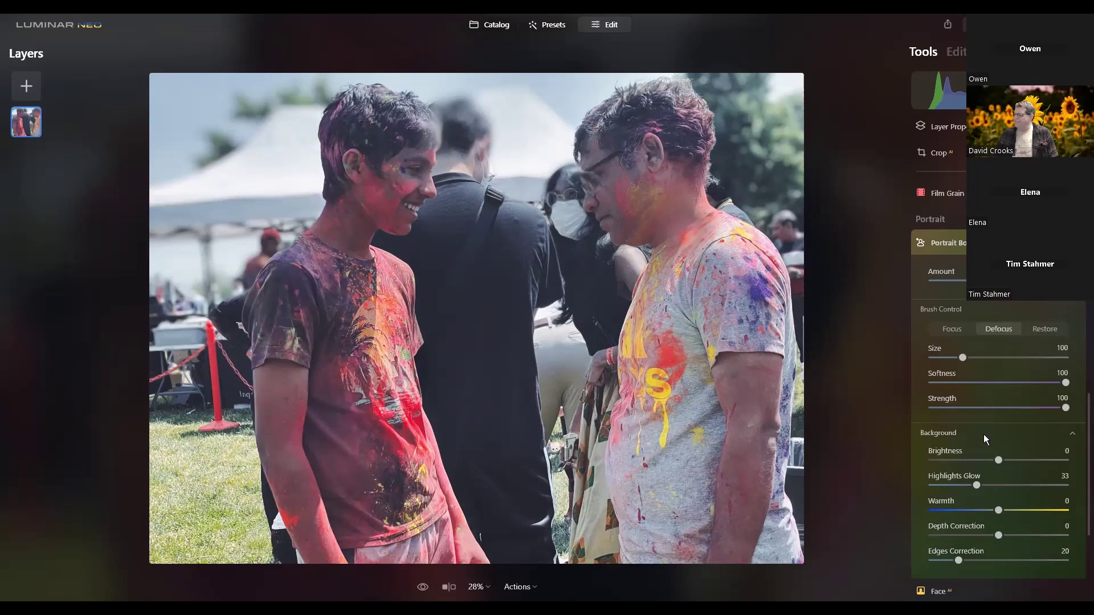
scroll(983, 434, "down", 3)
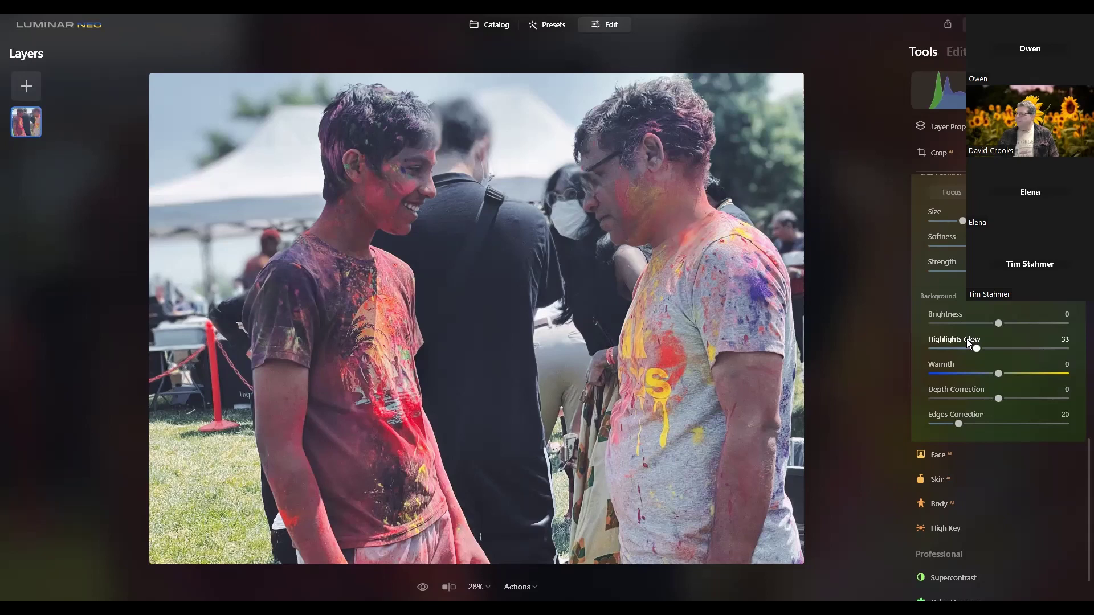
scroll(966, 338, "up", 3)
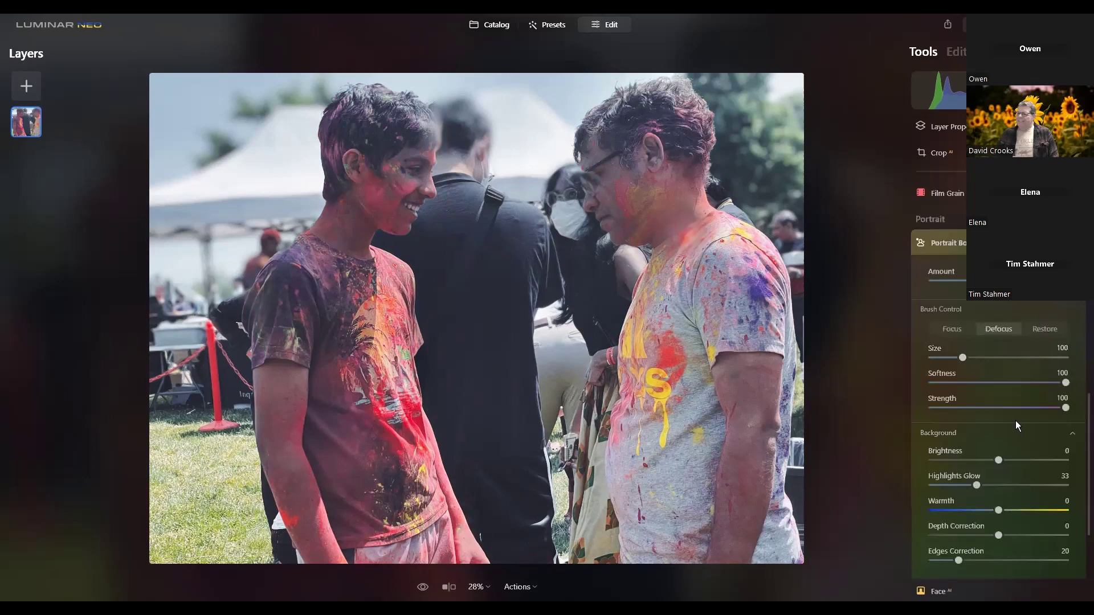
scroll(1019, 341, "up", 3)
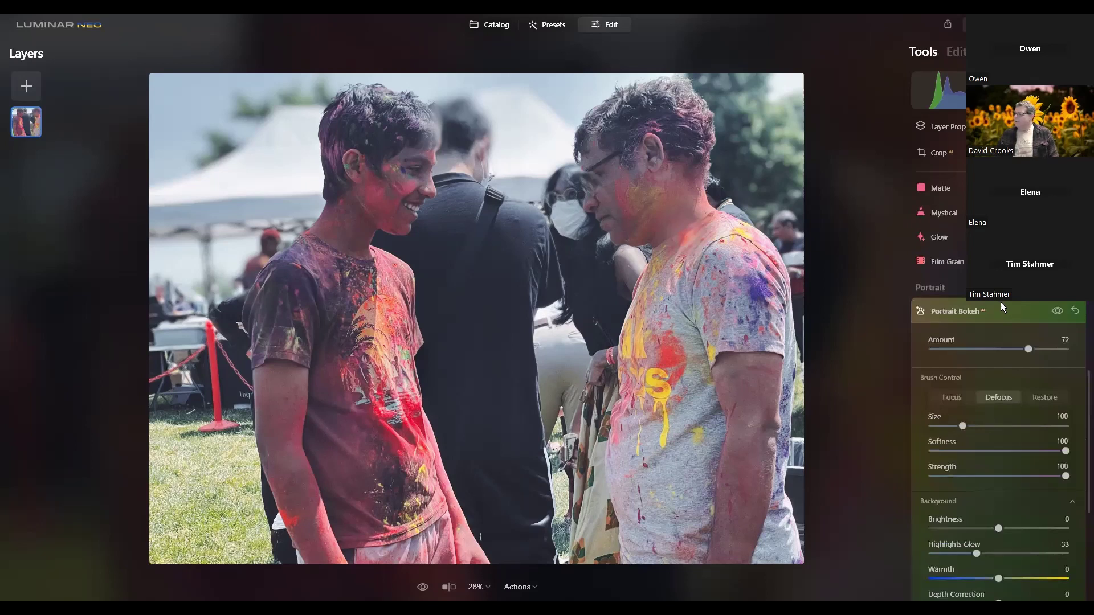
left_click(1002, 308)
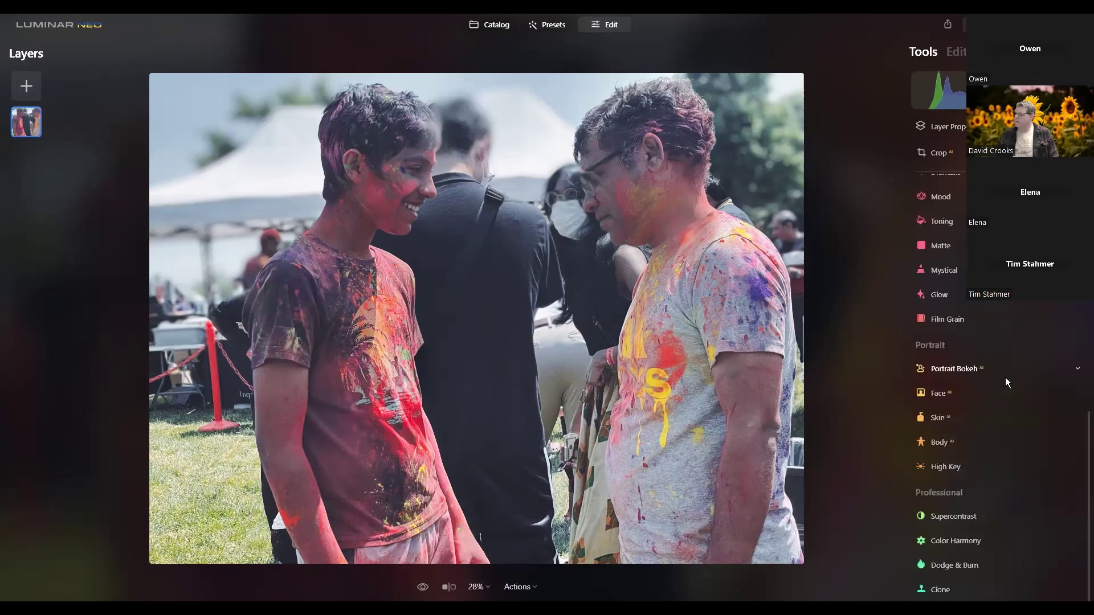